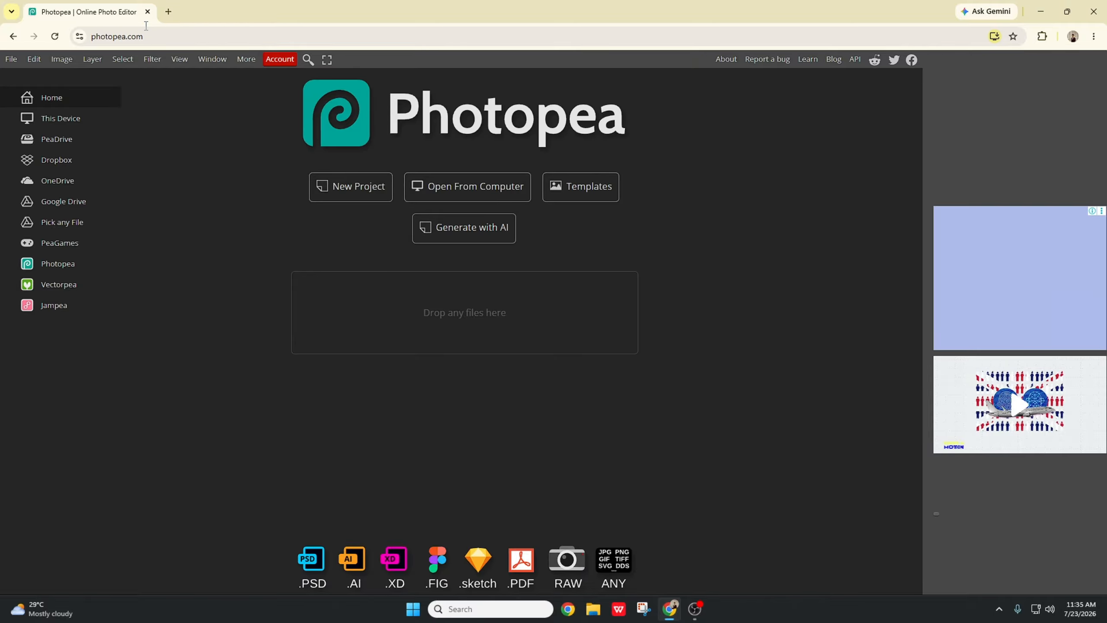
Step: Open Google Gemini in a new browser tab
{"action": "left_click", "coordinate": [168, 12]}
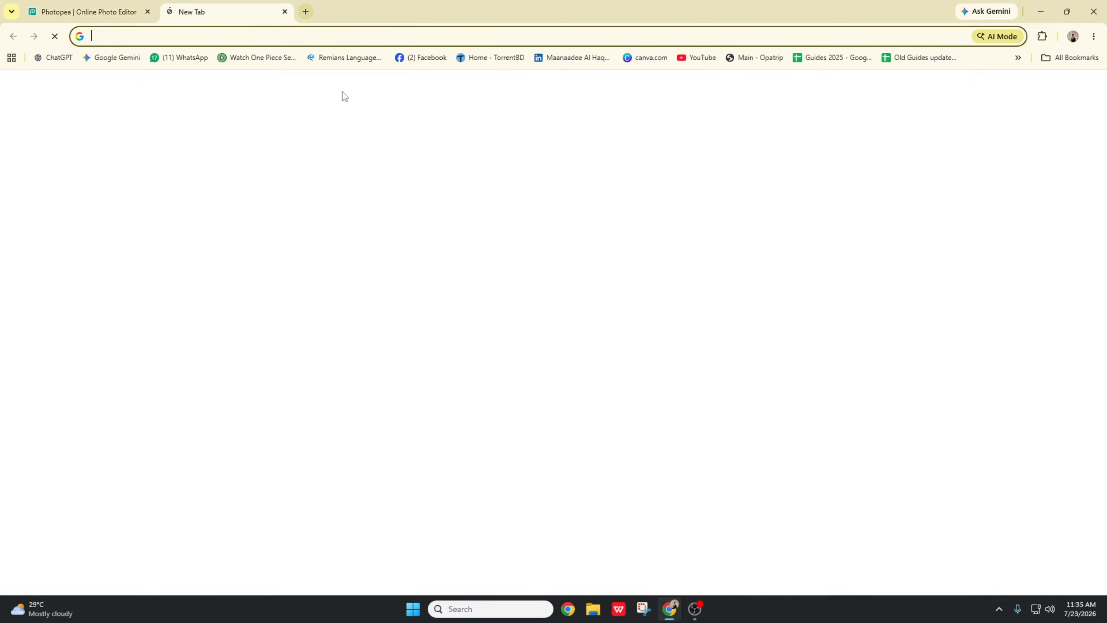
{"action": "left_click", "coordinate": [121, 64]}
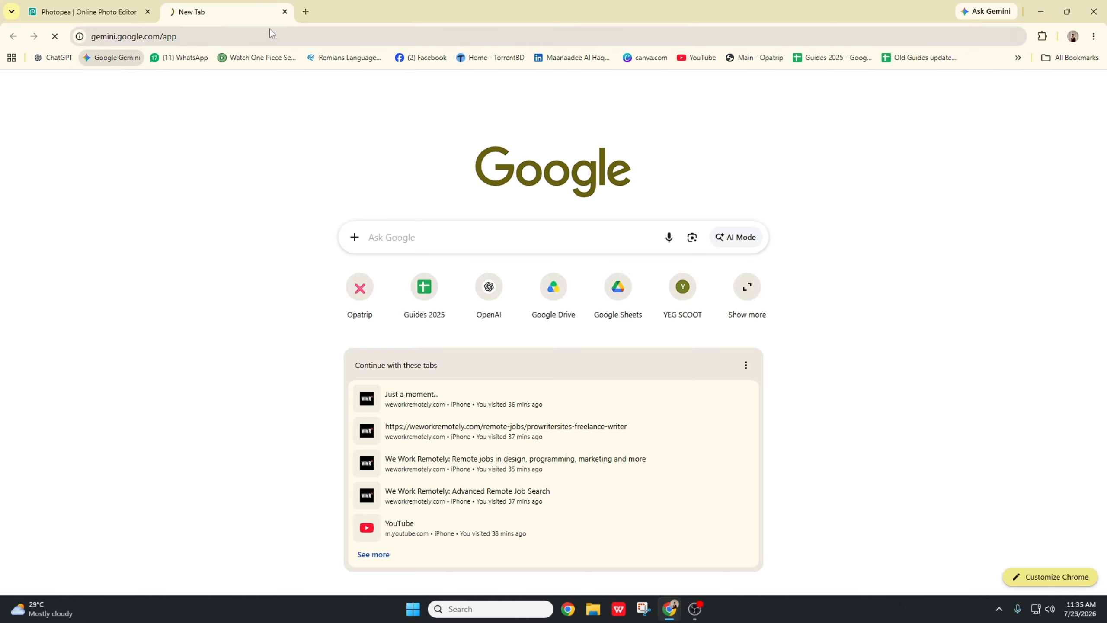
Step: In another new tab, search Google for "why doesnt photopea reqire login"
{"action": "left_click", "coordinate": [307, 12]}
{"action": "left_click", "coordinate": [309, 34]}
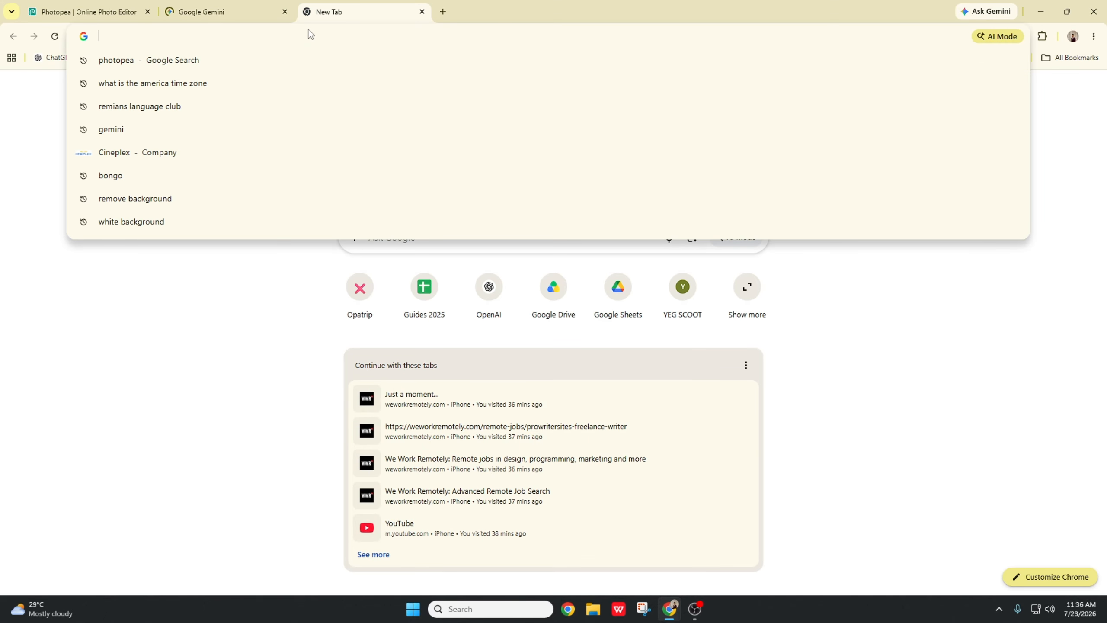
{"action": "type", "text": "does"}
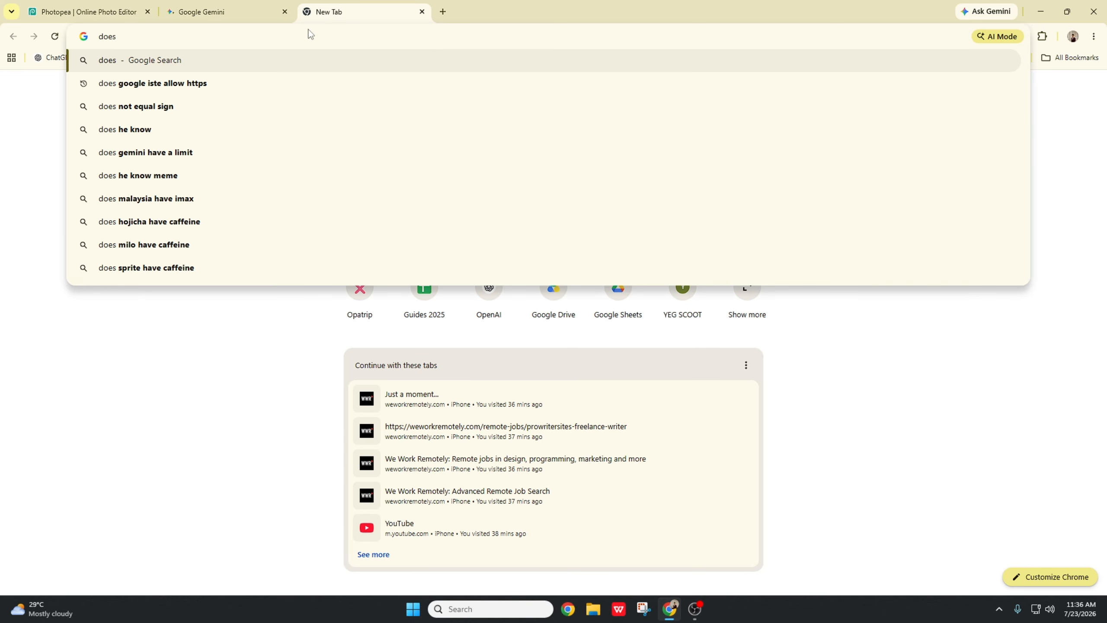
{"action": "key", "text": "BackSpace"}
{"action": "key", "text": "BackSpace"}
{"action": "key", "text": "BackSpace"}
{"action": "key", "text": "BackSpace"}
{"action": "key", "text": "BackSpace"}
{"action": "type", "text": "why "}
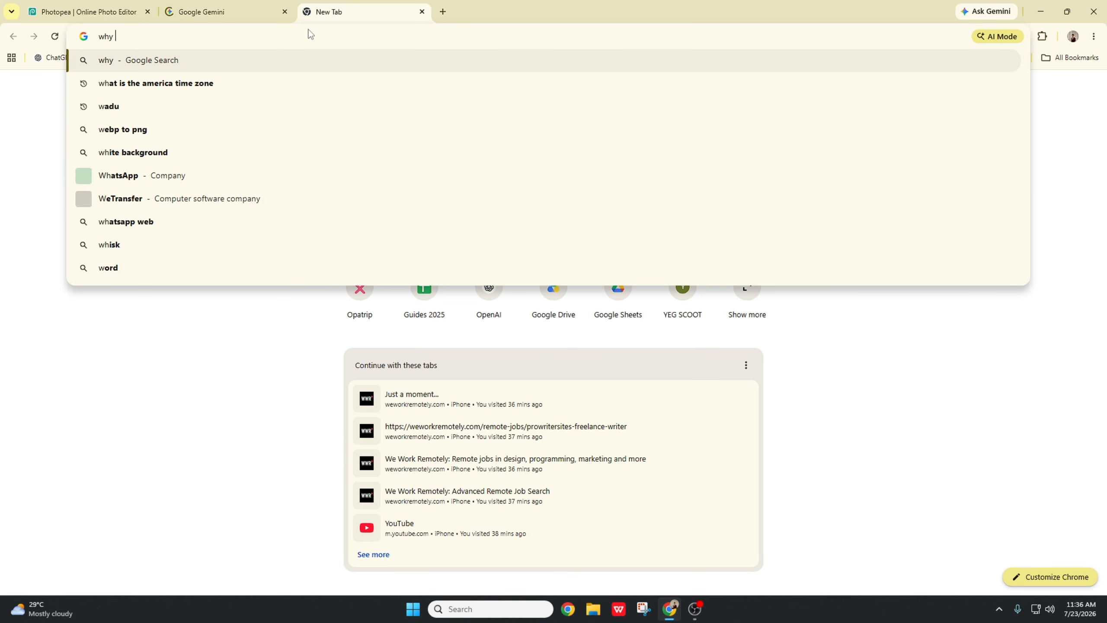
{"action": "type", "text": "doesnt p"}
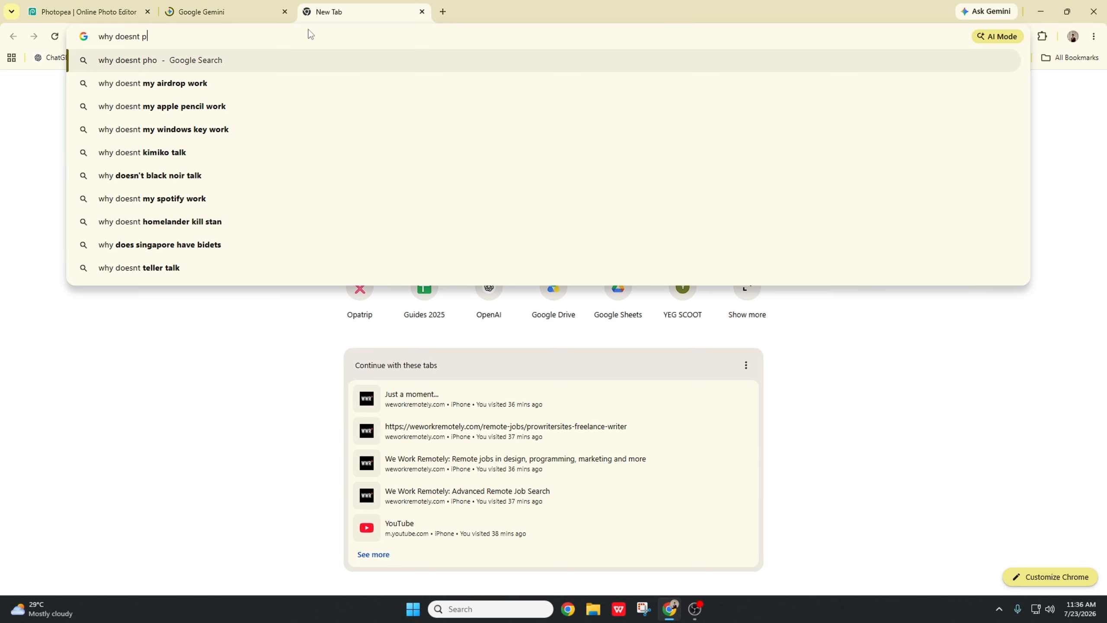
{"action": "type", "text": "hoto"}
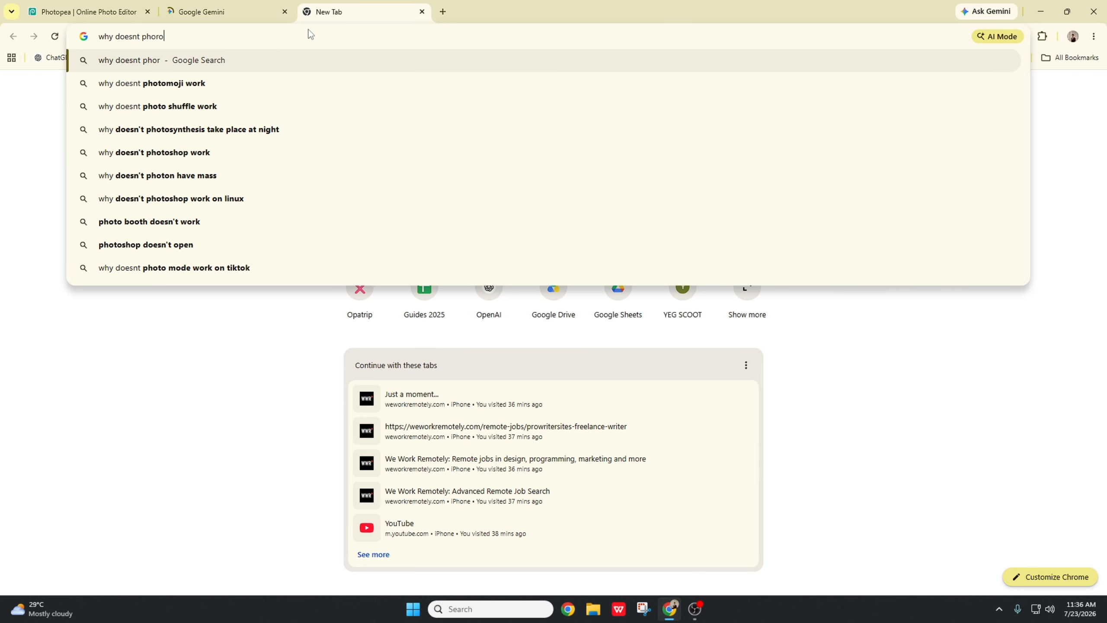
{"action": "type", "text": "pea "}
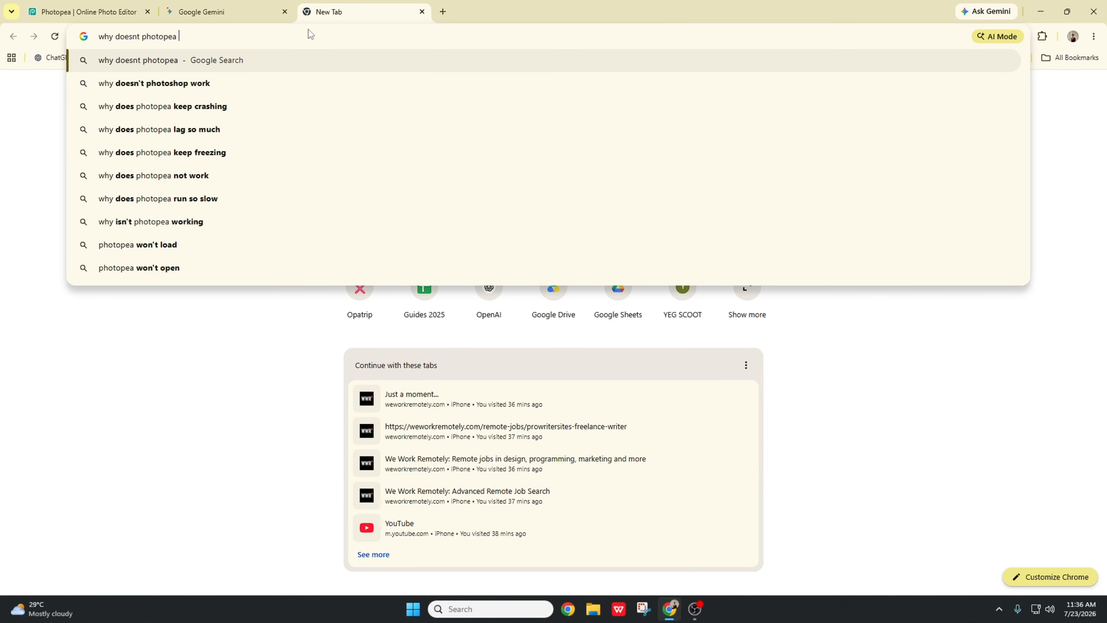
{"action": "type", "text": "reqire "}
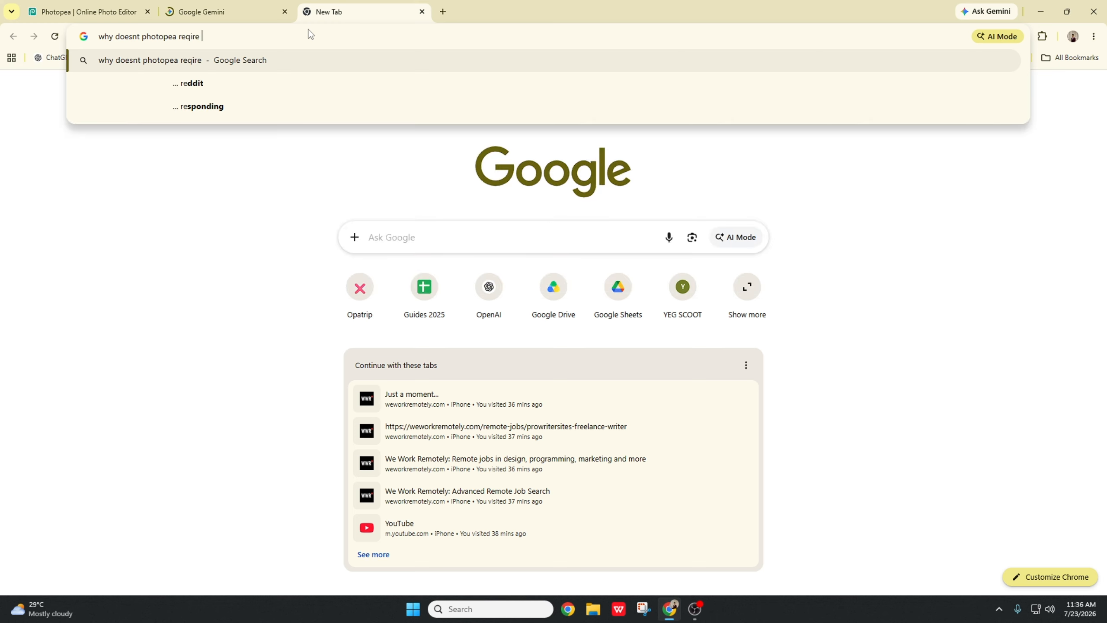
{"action": "type", "text": "login"}
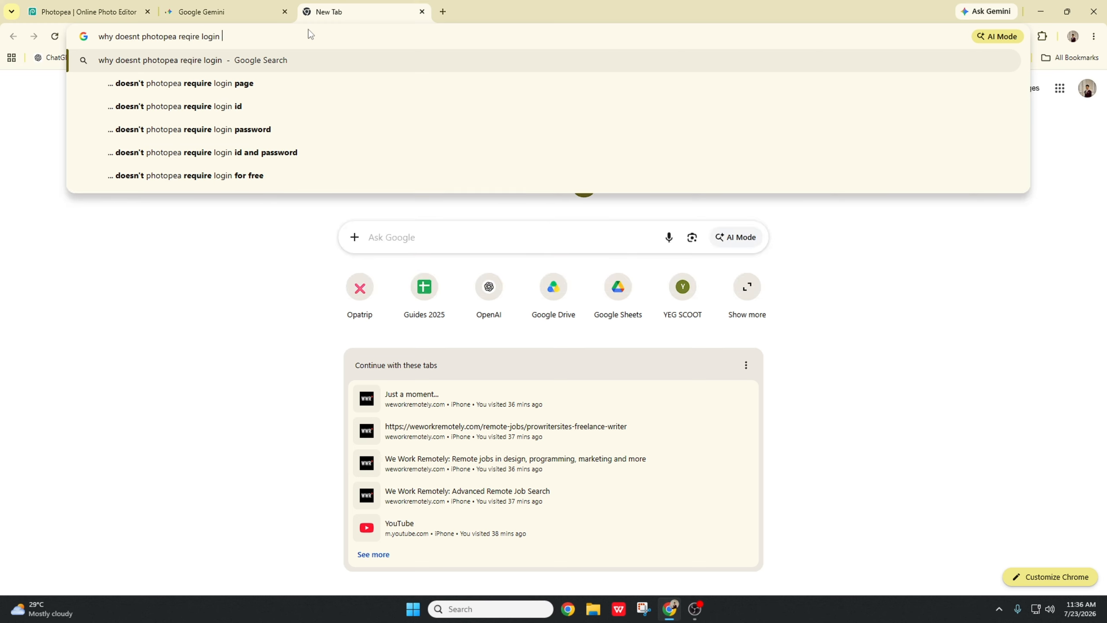
{"action": "key", "text": "Return"}
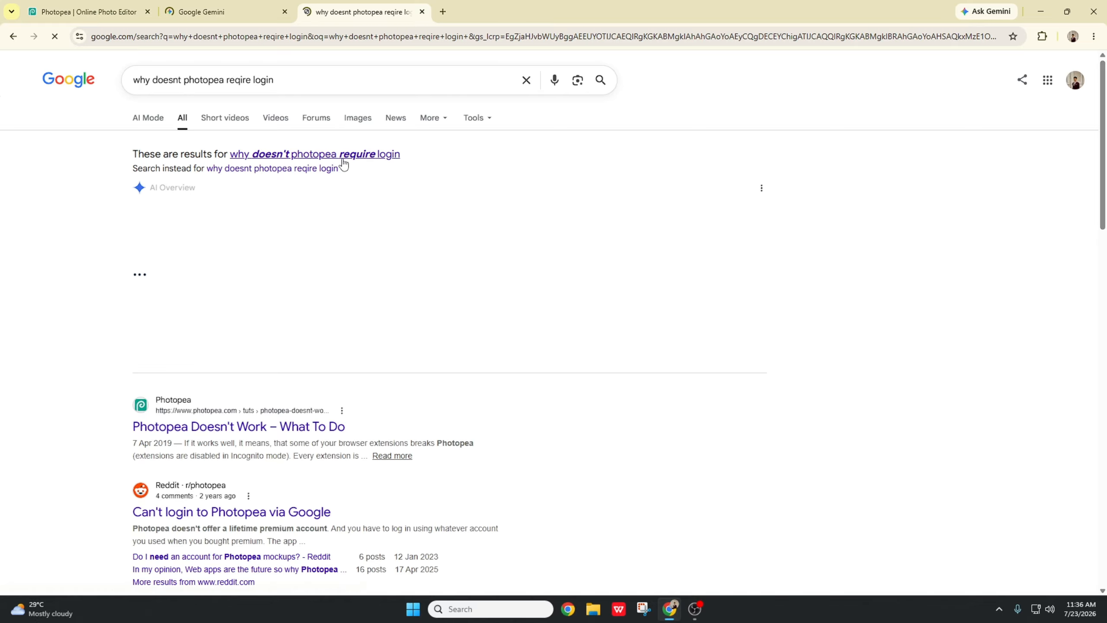
Step: Read the AI overview explaining why Photopea doesn't require login, expanding it to show the full answer
{"action": "left_click_drag", "start_coordinate": [306, 178], "coordinate": [451, 183]}
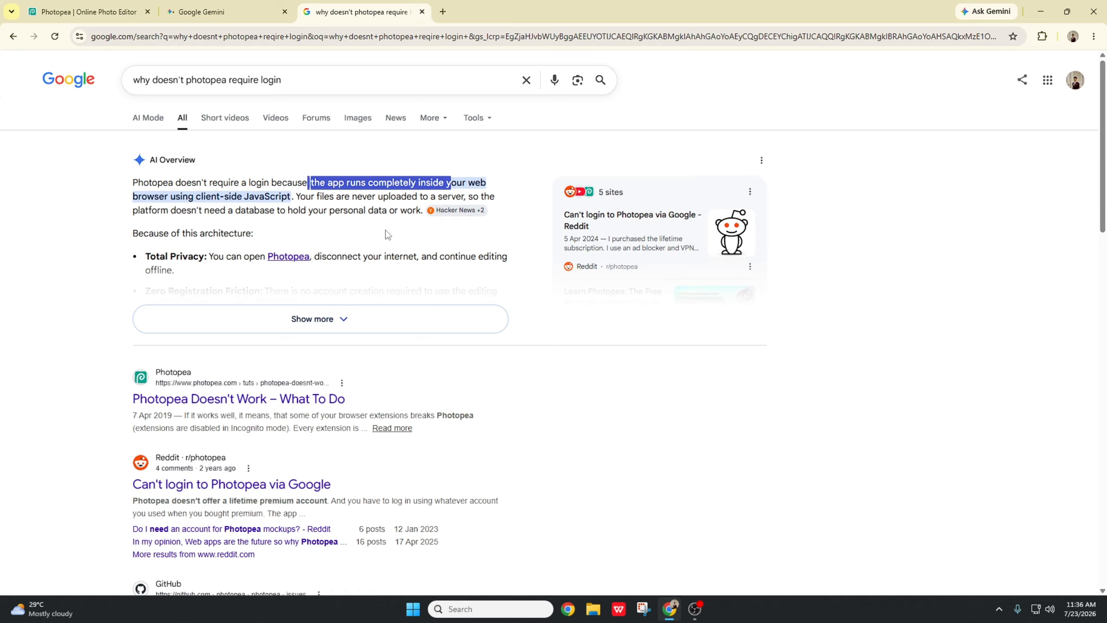
{"action": "left_click", "coordinate": [310, 314]}
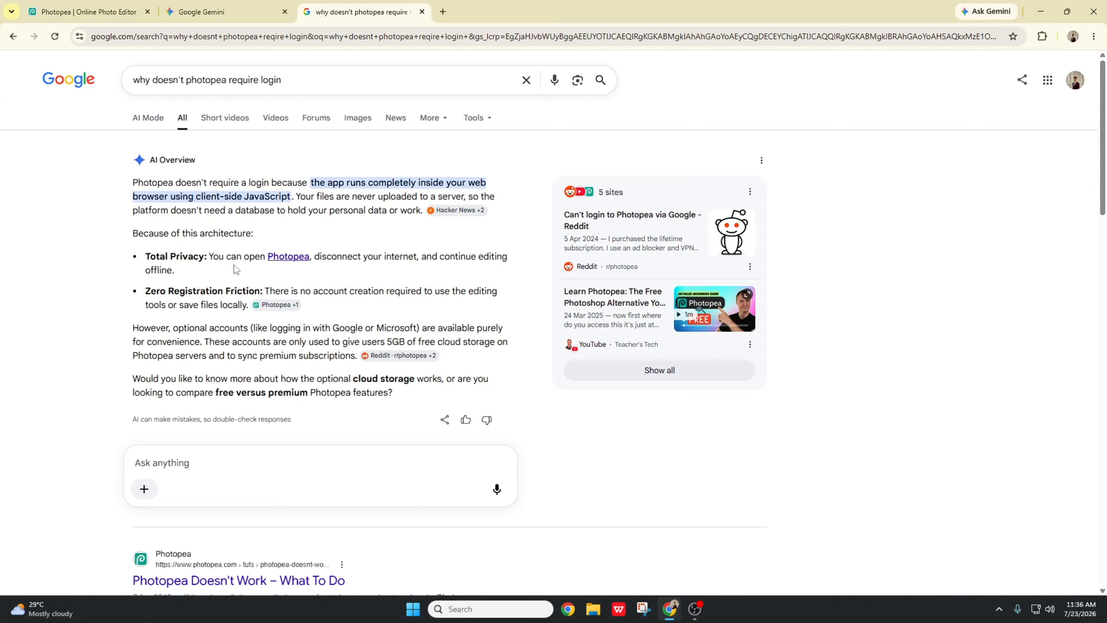
{"action": "scroll", "coordinate": [230, 195], "scroll_direction": "down", "scroll_amount": 1}
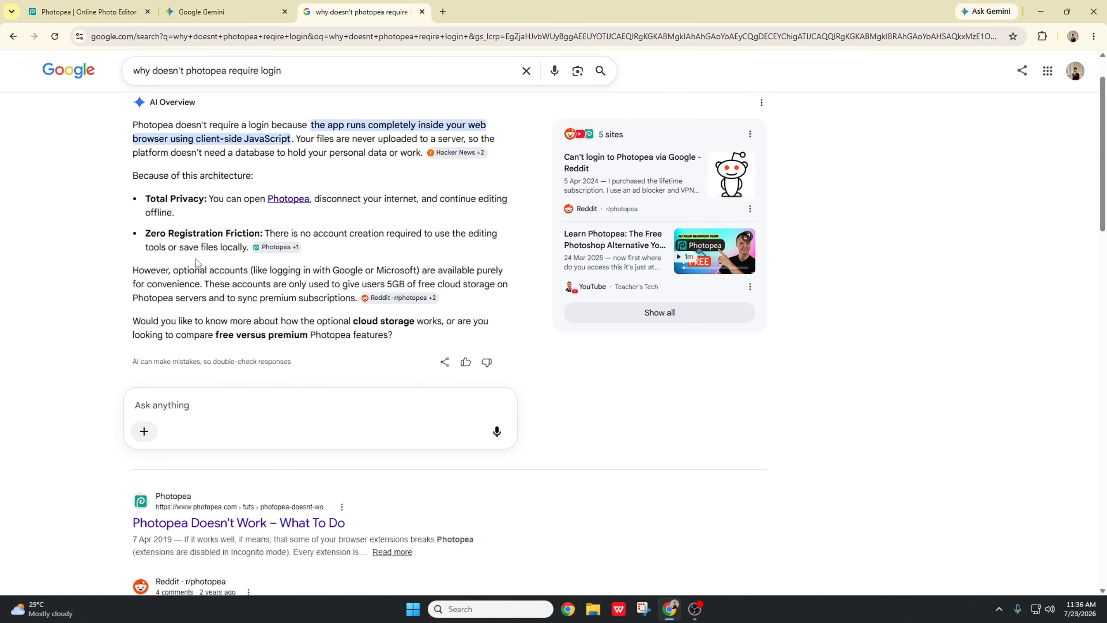
{"action": "scroll", "coordinate": [231, 205], "scroll_direction": "down", "scroll_amount": 1}
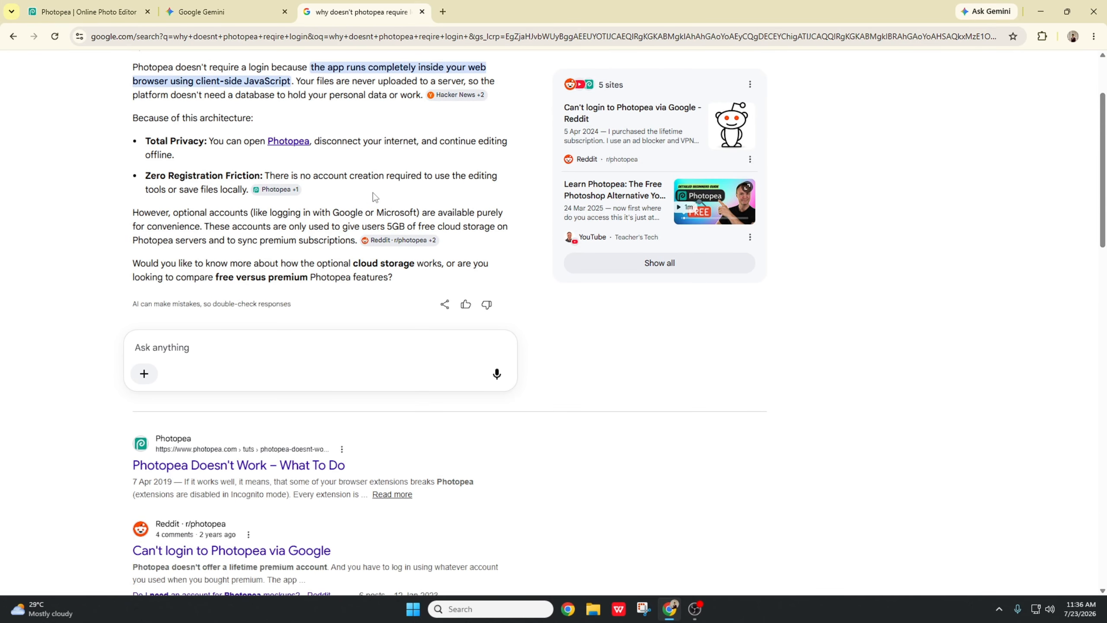
{"action": "scroll", "coordinate": [373, 193], "scroll_direction": "down", "scroll_amount": 1}
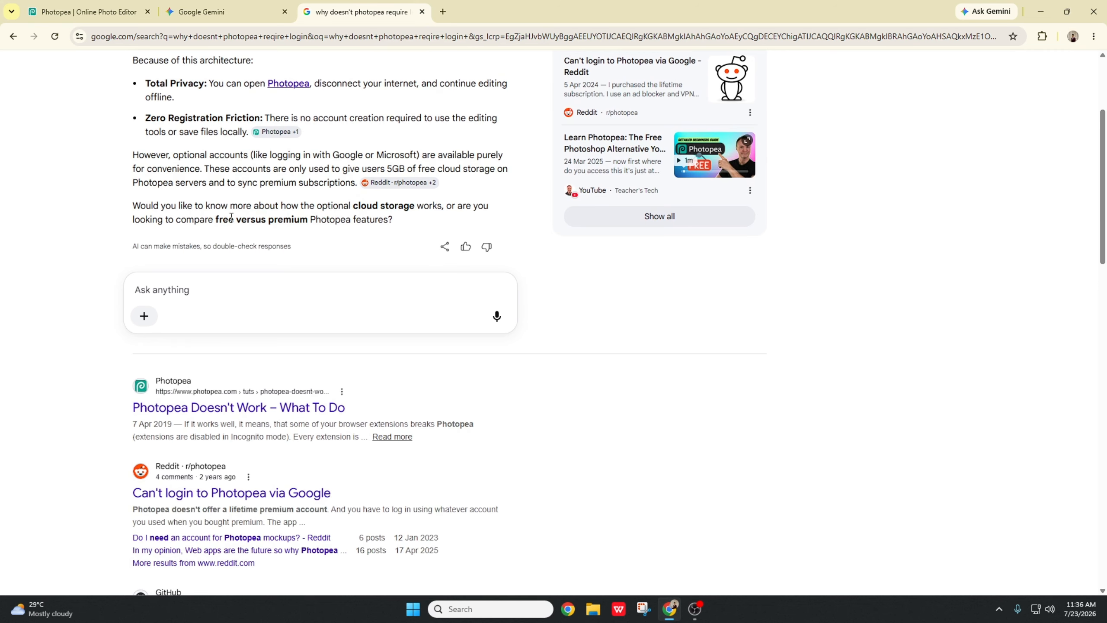
Step: Return to Photopea and open the image Screenshot 2026-07-22 011418.png from the desktop
{"action": "left_click", "coordinate": [127, 10]}
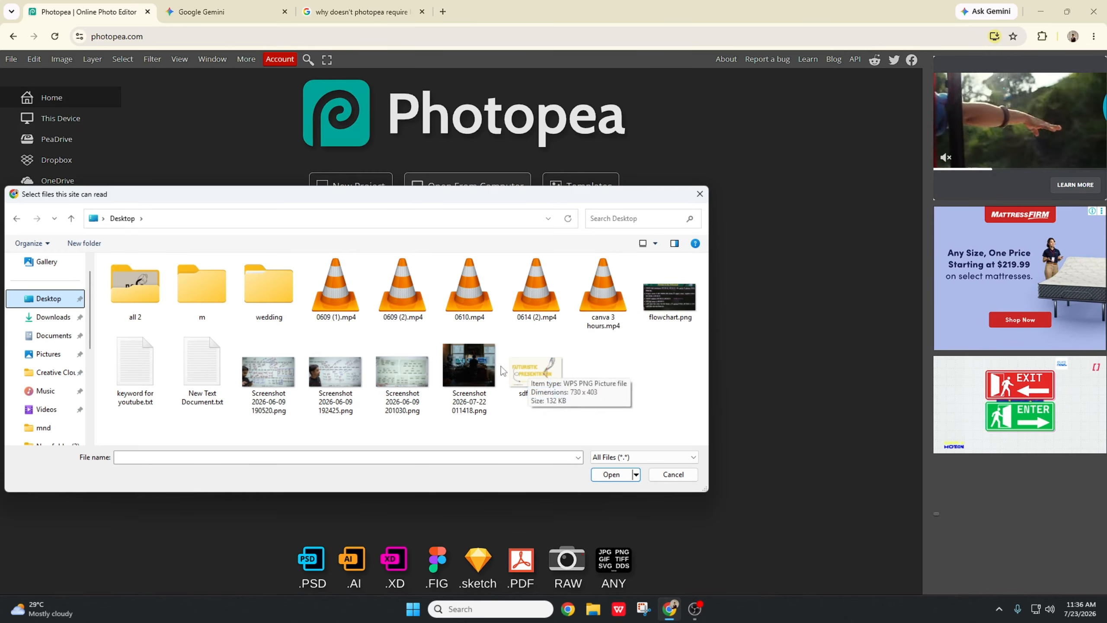
{"action": "double_click", "coordinate": [468, 366]}
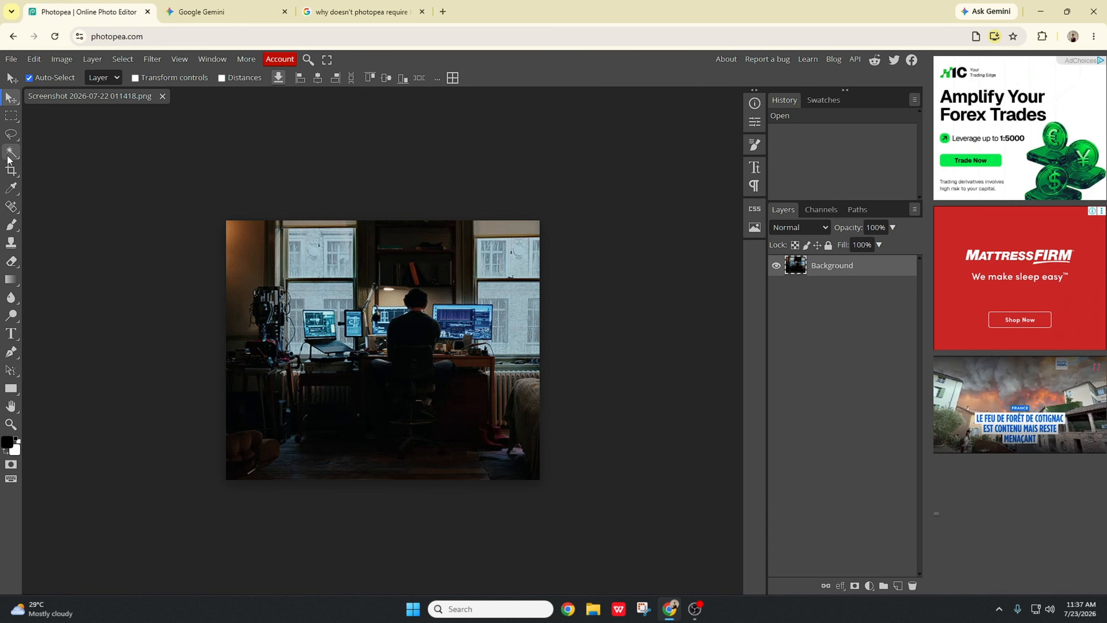
Step: Try a rectangle selection around the left monitors, move it toward the upper right, and undo the move
{"action": "left_click", "coordinate": [16, 117]}
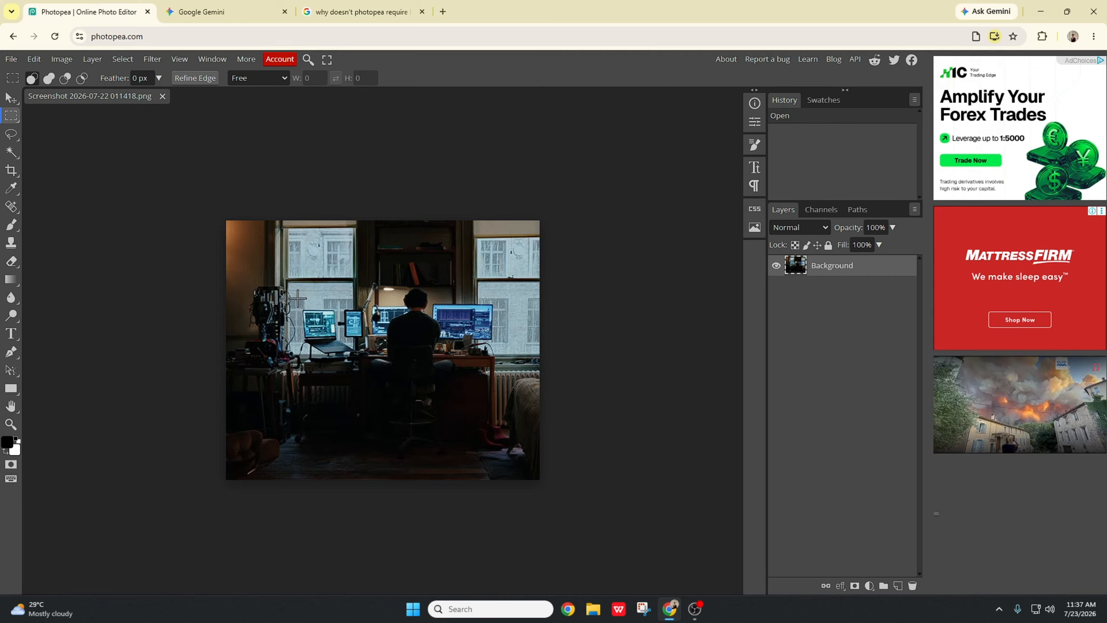
{"action": "left_click_drag", "start_coordinate": [297, 300], "coordinate": [358, 373]}
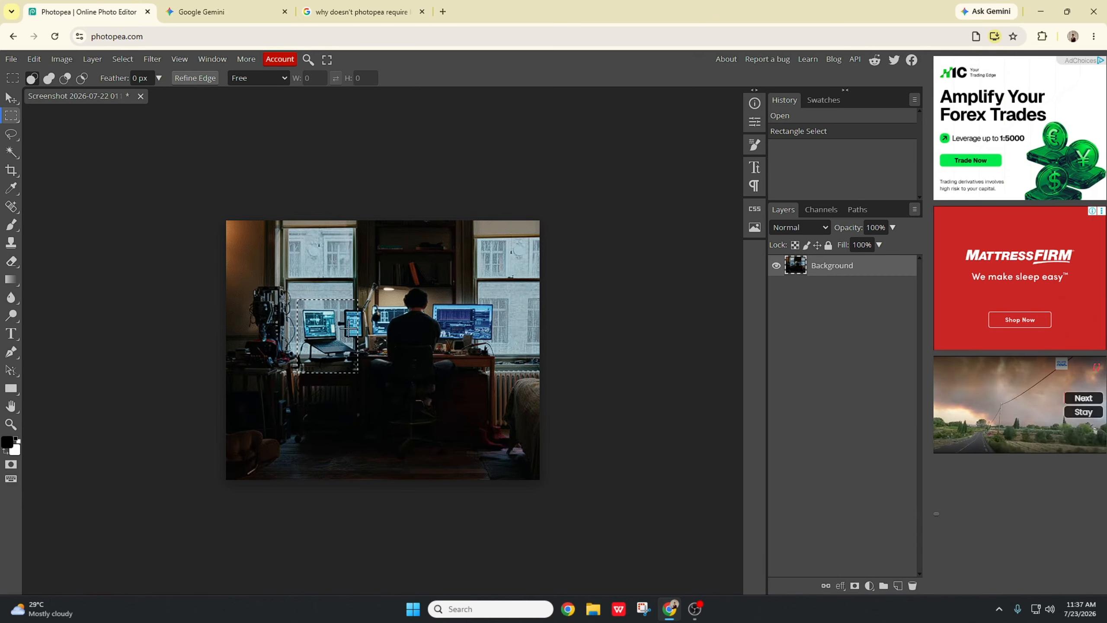
{"action": "left_click_drag", "start_coordinate": [318, 332], "coordinate": [486, 288]}
{"action": "left_click", "coordinate": [10, 98]}
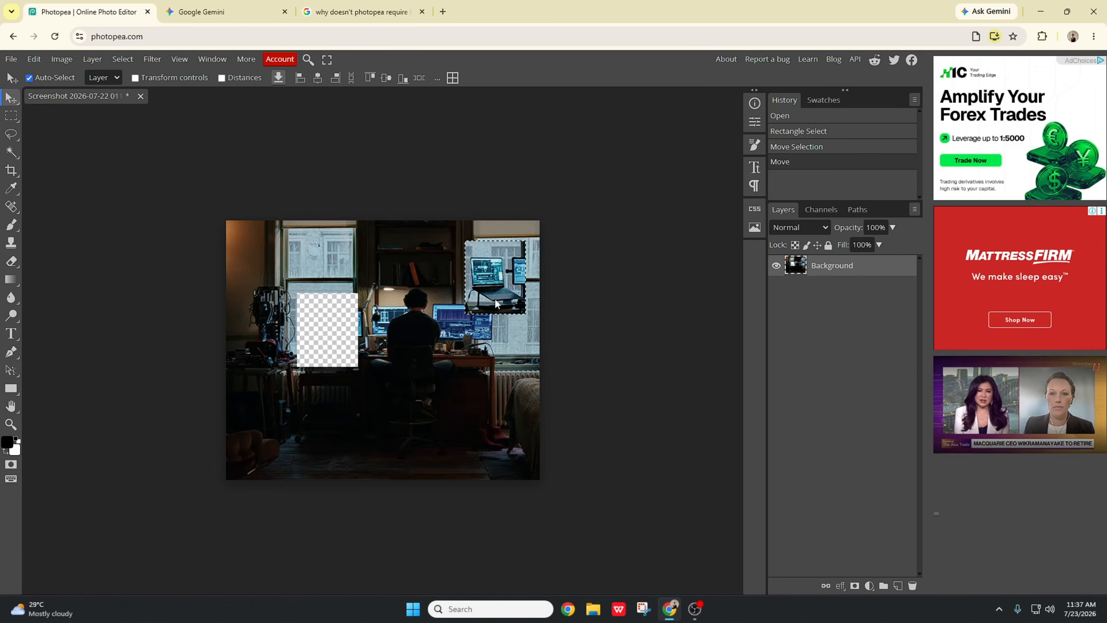
{"action": "key", "text": "ctrl+z"}
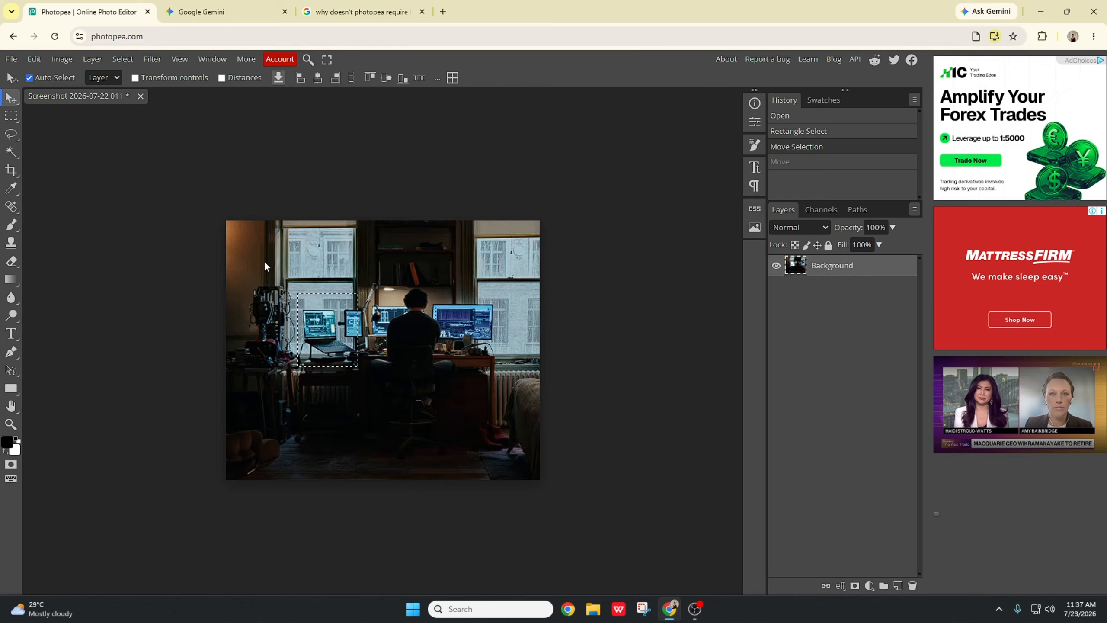
Step: Try an elliptical selection over the seated man, then undo back to the freshly opened image
{"action": "left_click", "coordinate": [15, 120]}
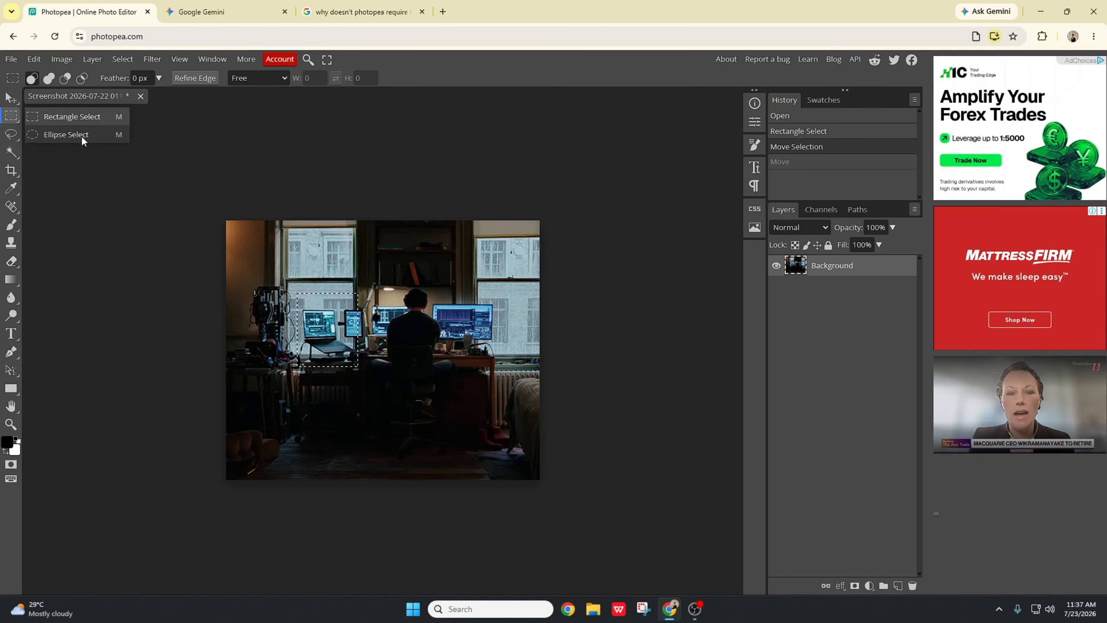
{"action": "left_click", "coordinate": [65, 134]}
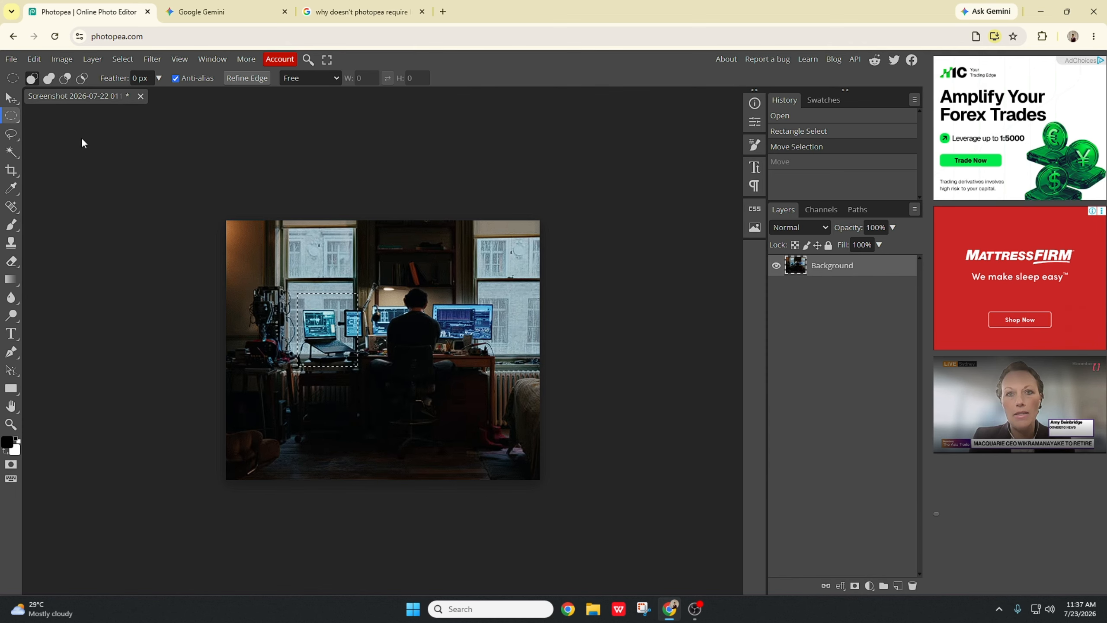
{"action": "left_click_drag", "start_coordinate": [405, 292], "coordinate": [464, 406]}
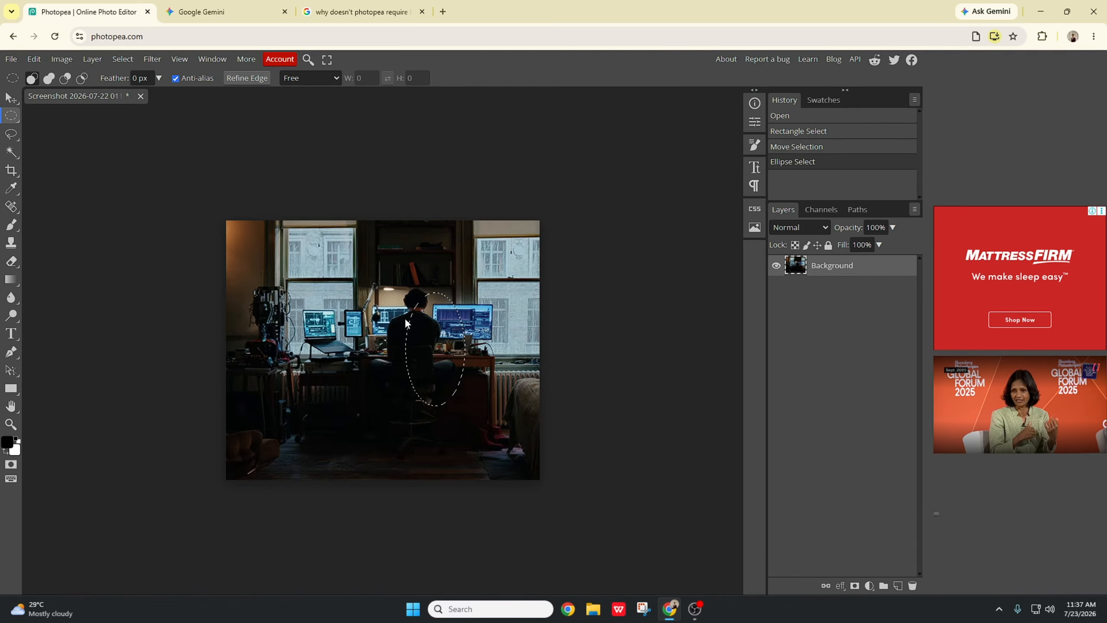
{"action": "key", "text": "ctrl+z"}
{"action": "key", "text": "ctrl+z"}
{"action": "key", "text": "ctrl+z"}
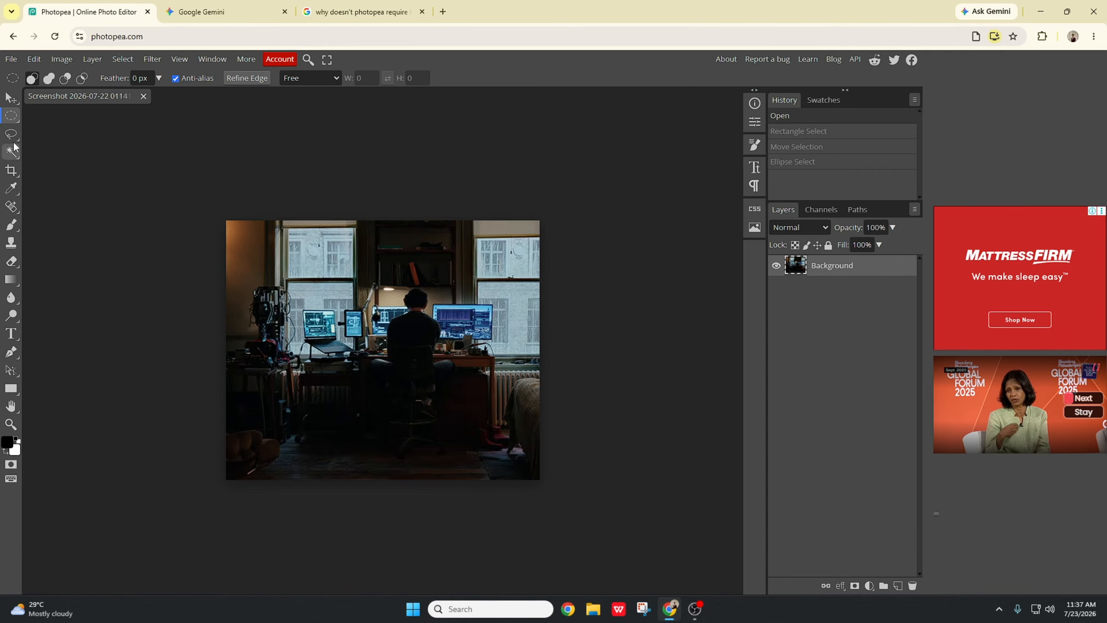
Step: Trace a Magnetic Lasso selection along the outline of the seated man at the desk
{"action": "left_click", "coordinate": [11, 134]}
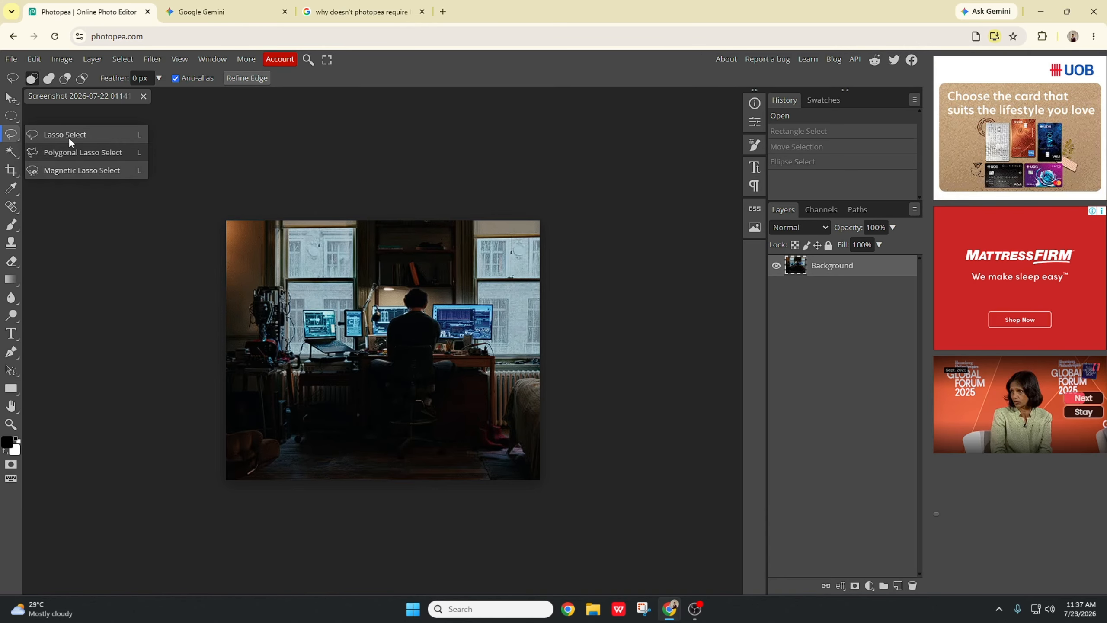
{"action": "left_click", "coordinate": [15, 114]}
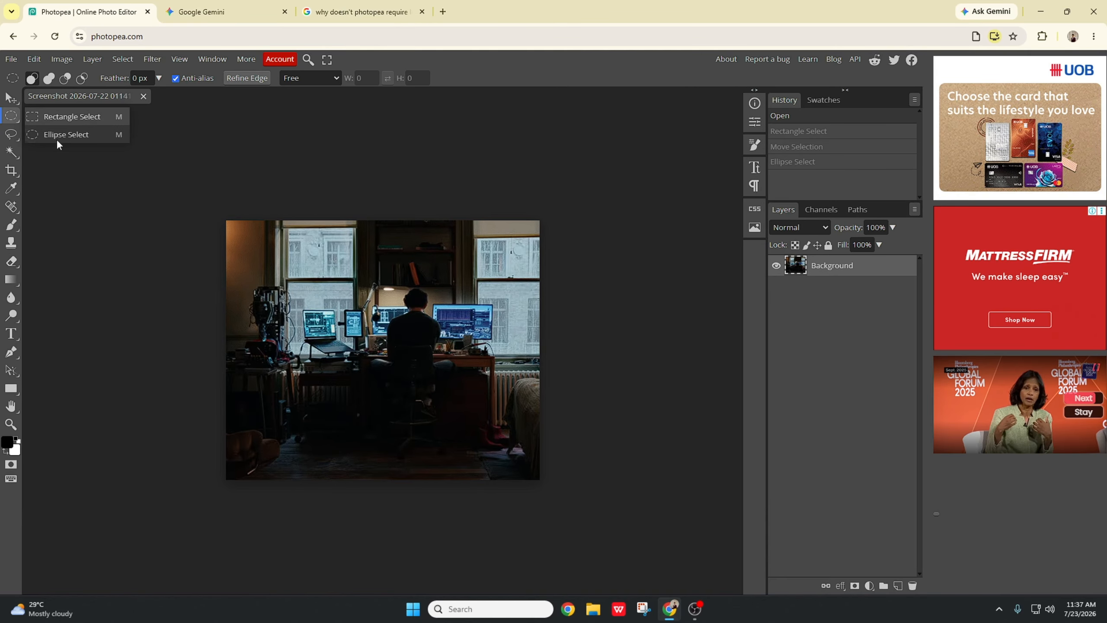
{"action": "left_click", "coordinate": [11, 136]}
{"action": "left_click", "coordinate": [16, 137]}
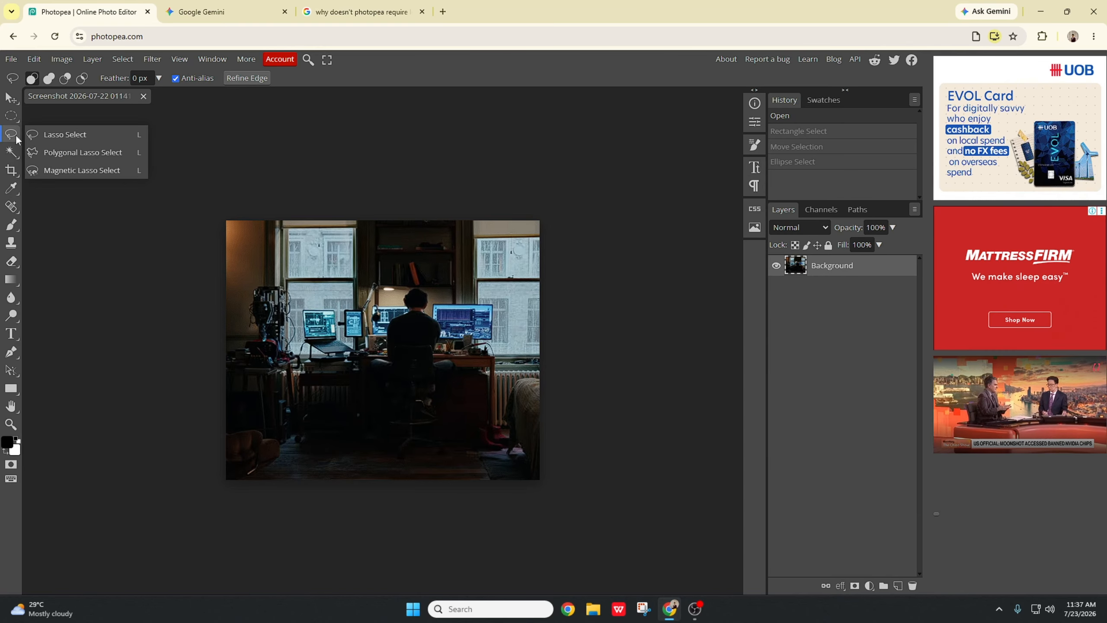
{"action": "left_click", "coordinate": [74, 170]}
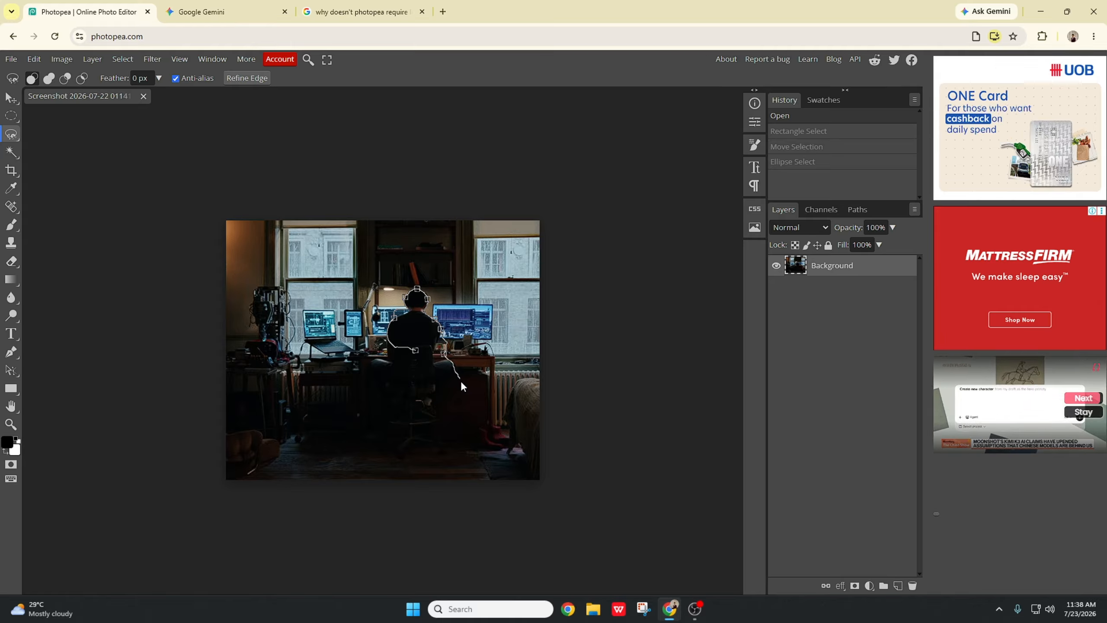
{"action": "scroll", "coordinate": [401, 349], "scroll_direction": "left", "scroll_amount": 5}
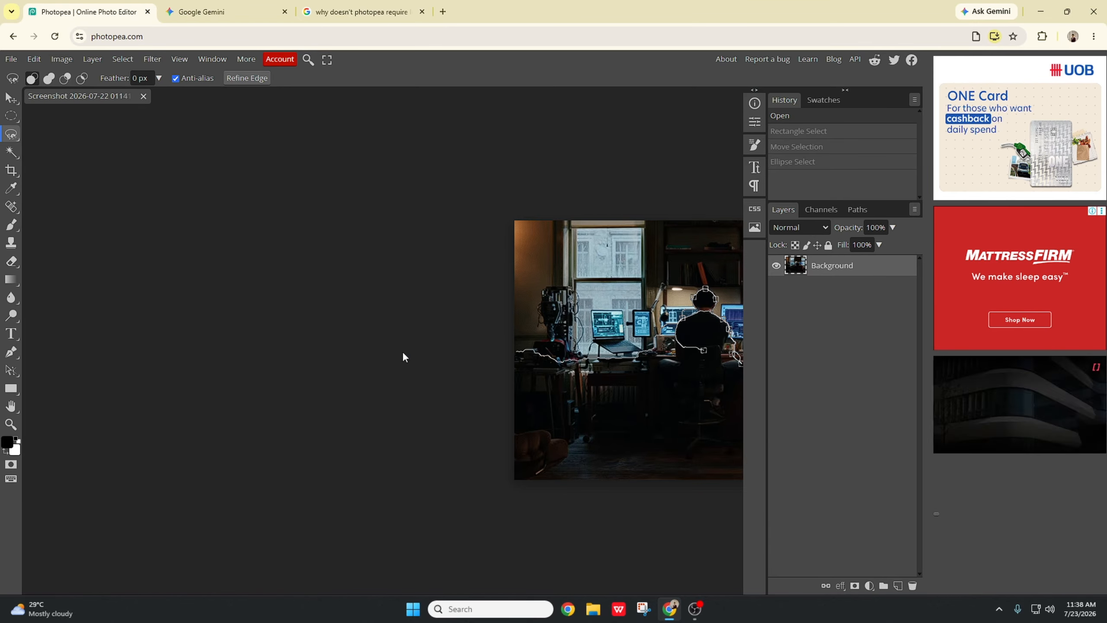
{"action": "scroll", "coordinate": [504, 355], "scroll_direction": "right", "scroll_amount": 6}
{"action": "scroll", "coordinate": [502, 355], "scroll_direction": "left", "scroll_amount": 2}
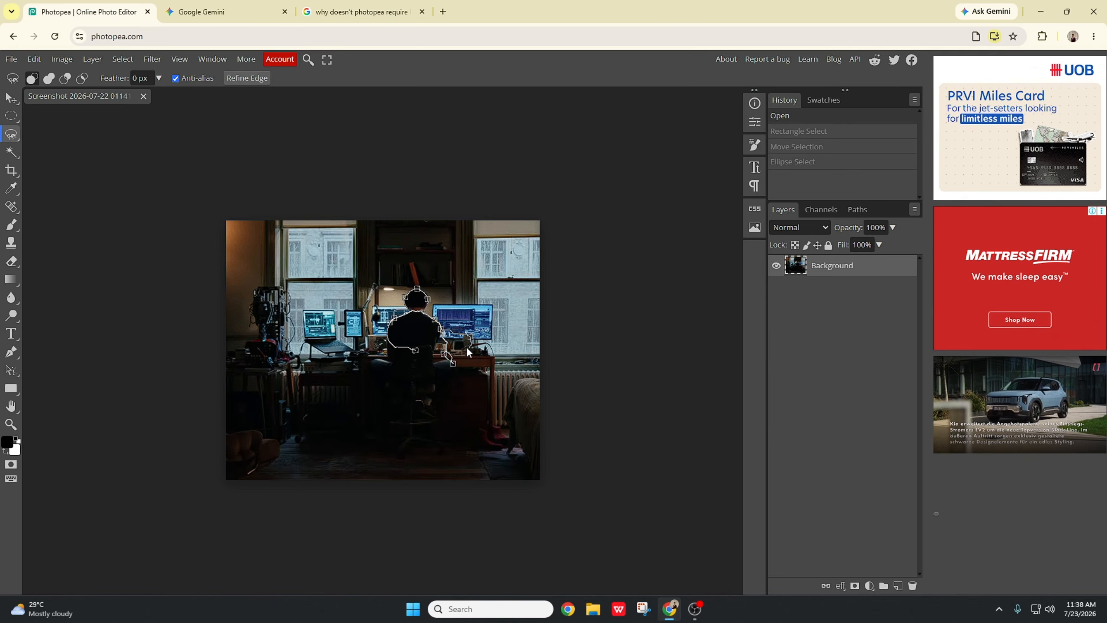
{"action": "scroll", "coordinate": [374, 350], "scroll_direction": "up", "scroll_amount": 4}
{"action": "scroll", "coordinate": [404, 343], "scroll_direction": "up", "scroll_amount": 2}
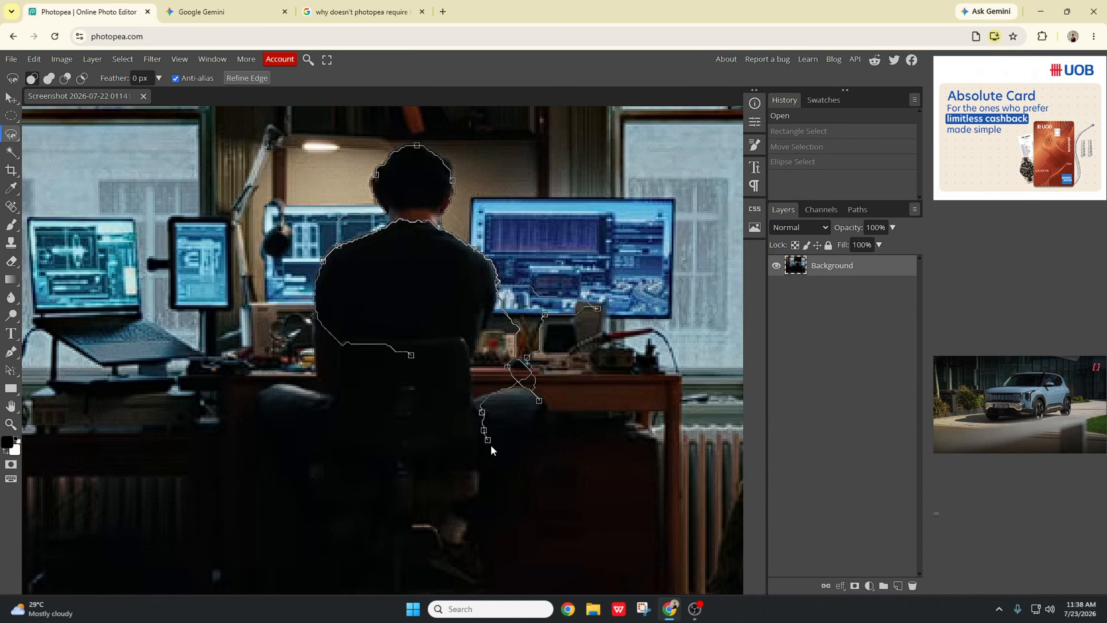
Step: Close the magnetic lasso selection around the man and switch to the Move tool
{"action": "right_click", "coordinate": [486, 438]}
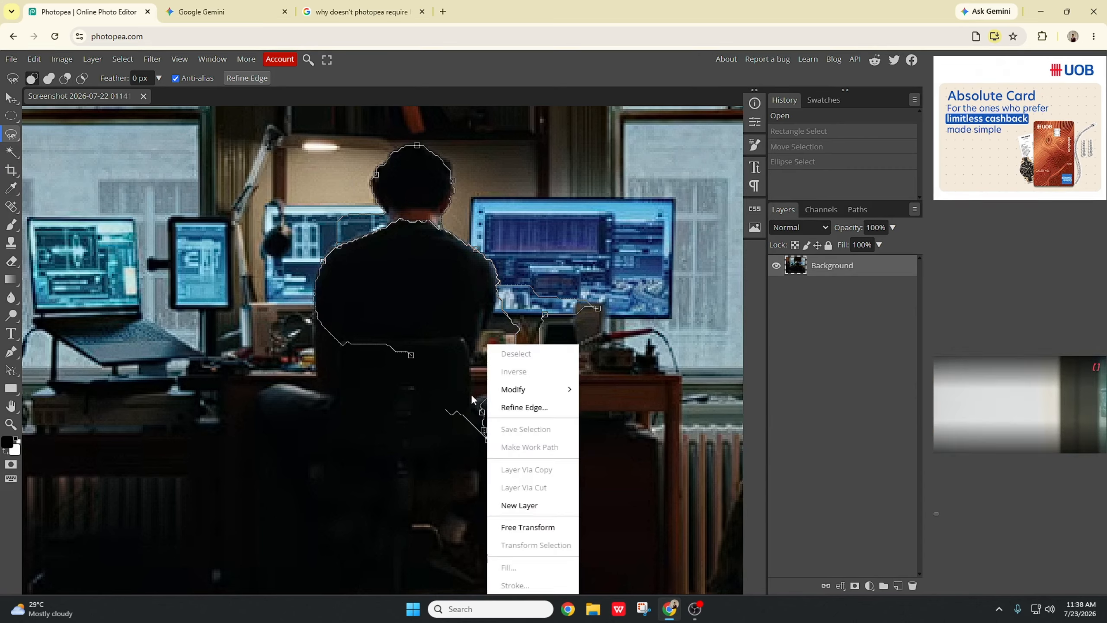
{"action": "left_click", "coordinate": [412, 353]}
{"action": "mouse_move", "coordinate": [483, 323]}
{"action": "left_mouse_down"}
{"action": "mouse_move", "coordinate": [461, 363]}
{"action": "mouse_move", "coordinate": [481, 323]}
{"action": "left_mouse_up"}
{"action": "key", "text": "v"}
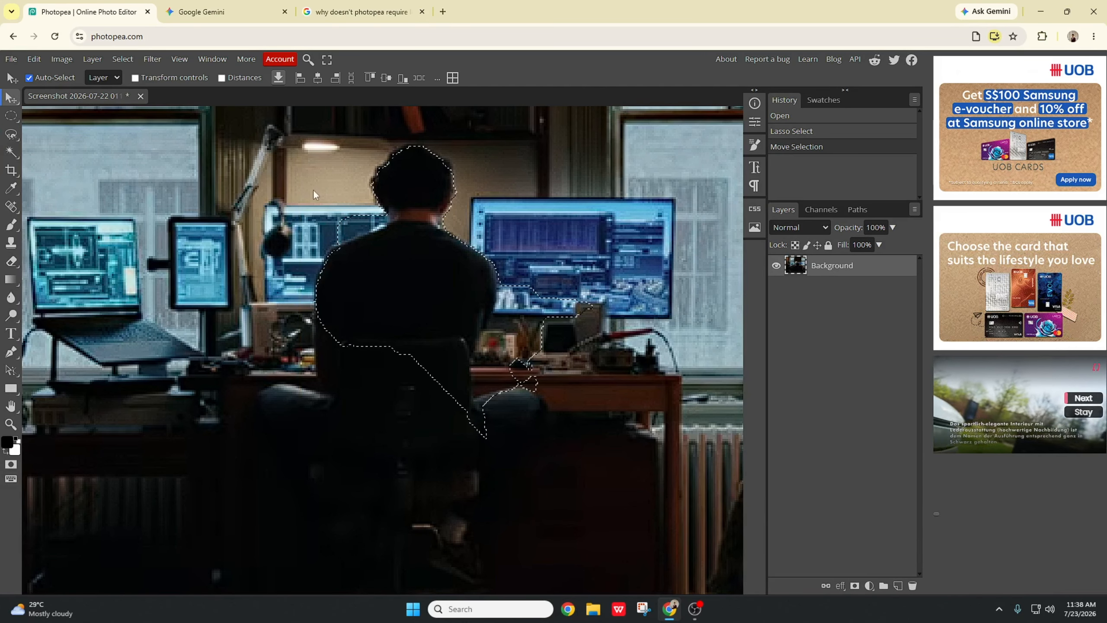
Step: Move the selected man toward the upper right with the Move tool, then undo back to the opened image
{"action": "left_click_drag", "start_coordinate": [407, 307], "coordinate": [516, 268]}
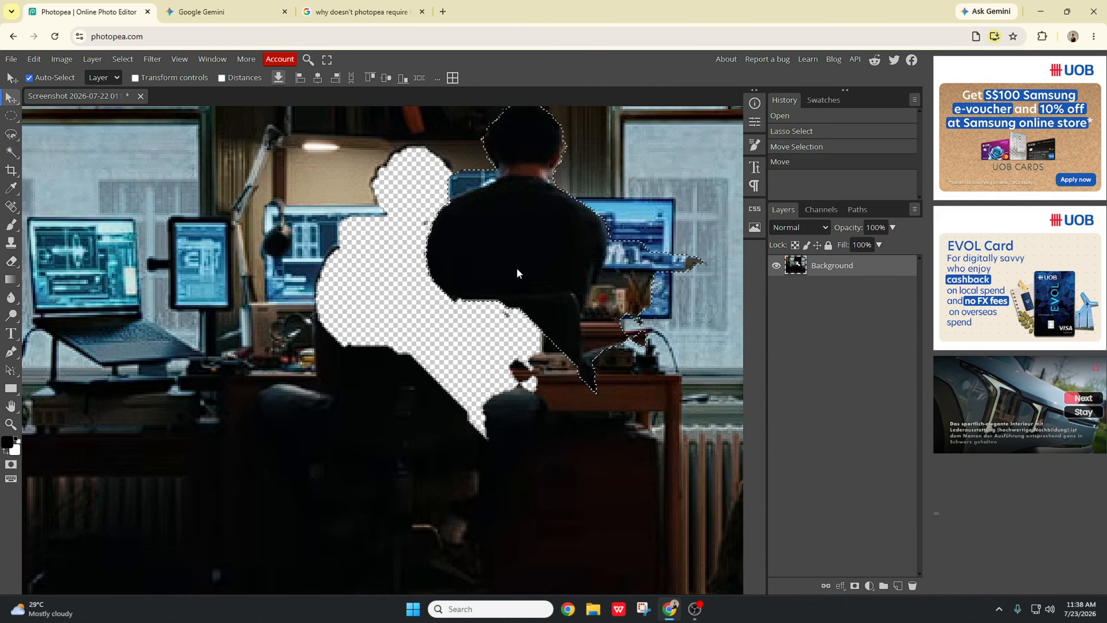
{"action": "key", "text": "ctrl+z"}
{"action": "key", "text": "ctrl+z"}
{"action": "key", "text": "ctrl+z"}
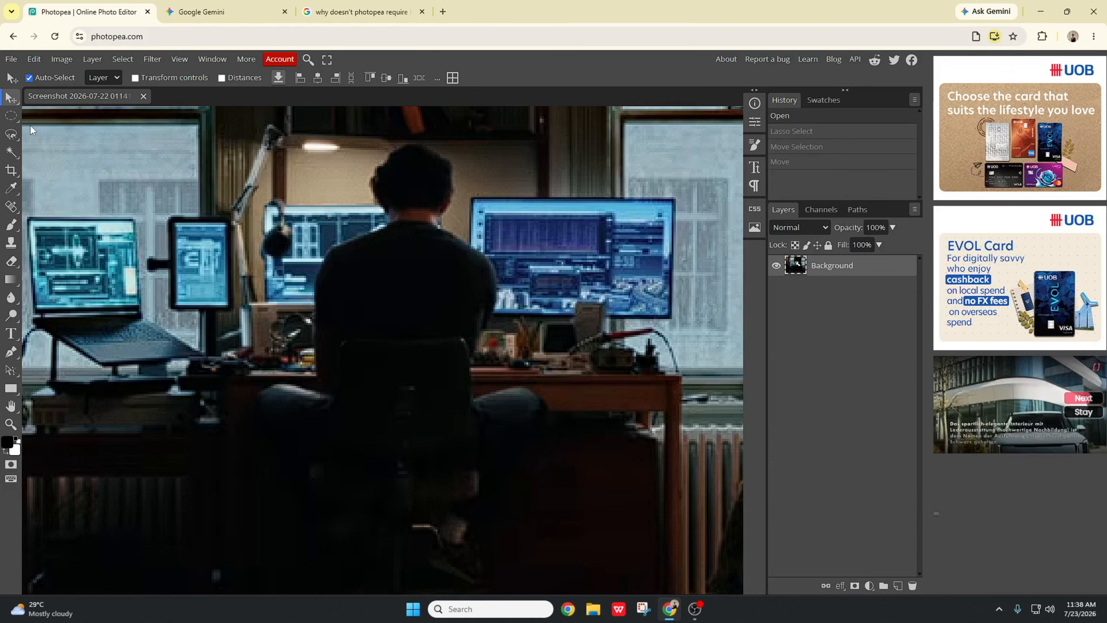
Step: Try a triangular Polygonal Lasso selection over the man's head and shoulder, then undo it
{"action": "left_click", "coordinate": [11, 135]}
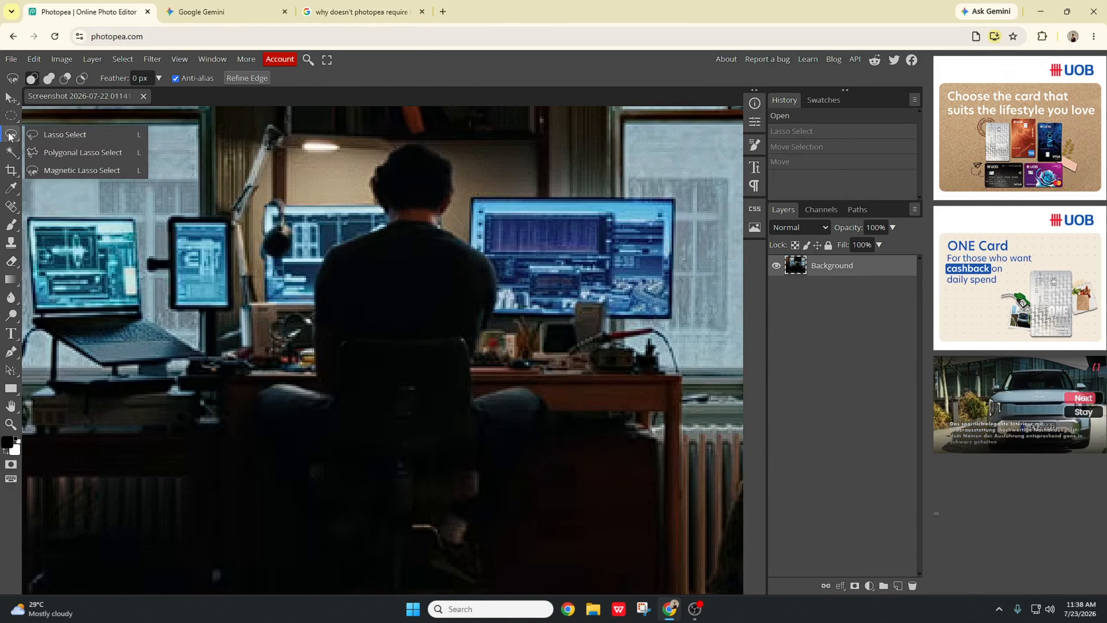
{"action": "left_click", "coordinate": [98, 156]}
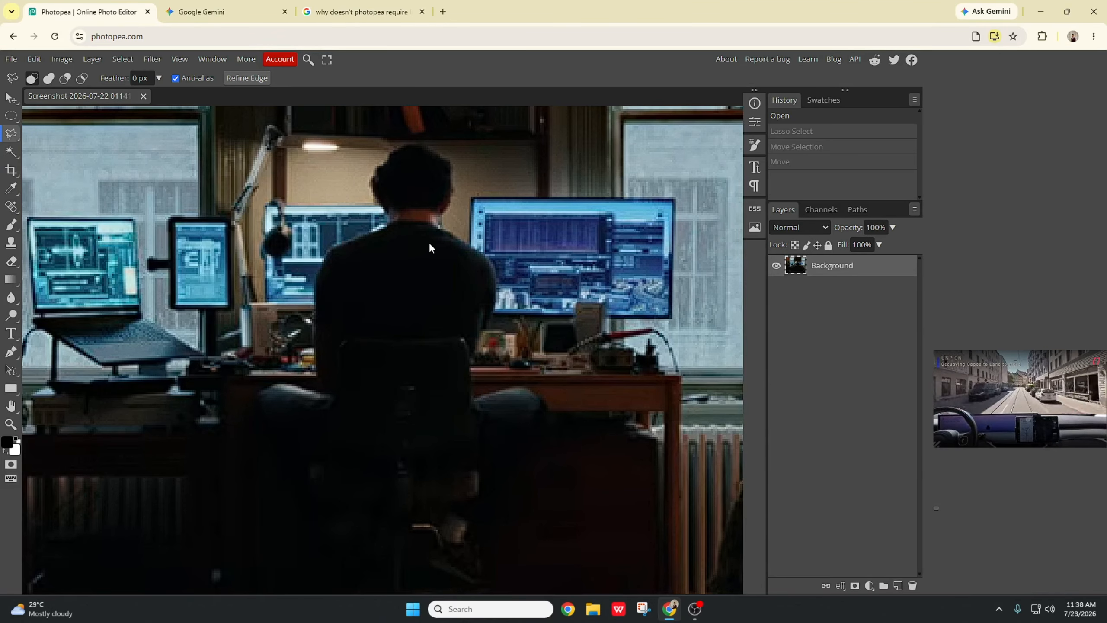
{"action": "left_click", "coordinate": [375, 177]}
{"action": "left_click", "coordinate": [445, 263]}
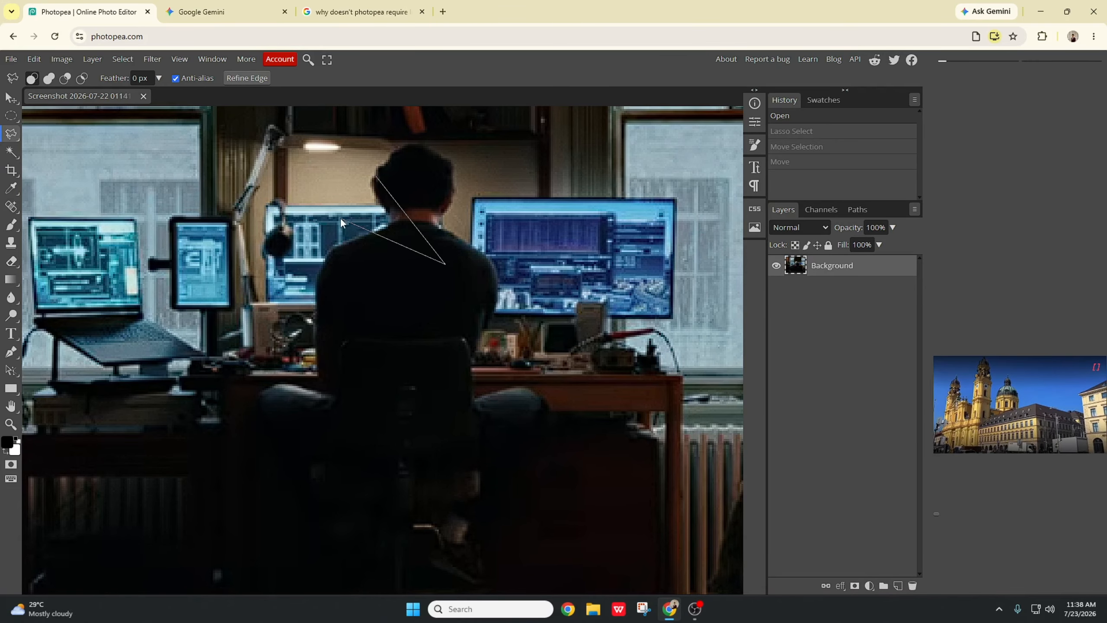
{"action": "left_click", "coordinate": [375, 176]}
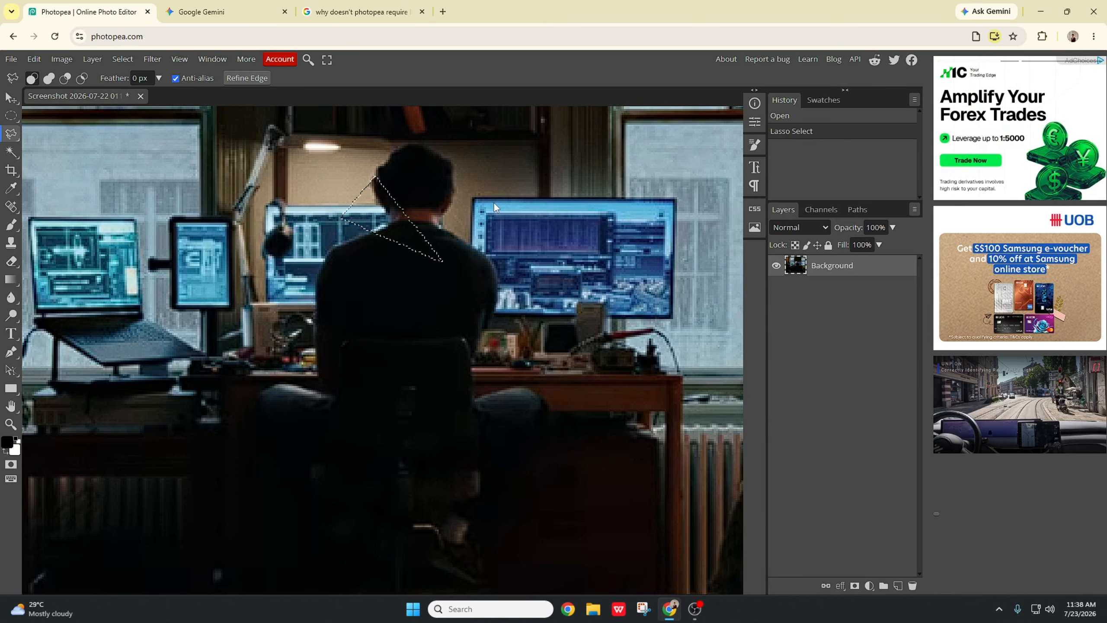
{"action": "key", "text": "ctrl+z"}
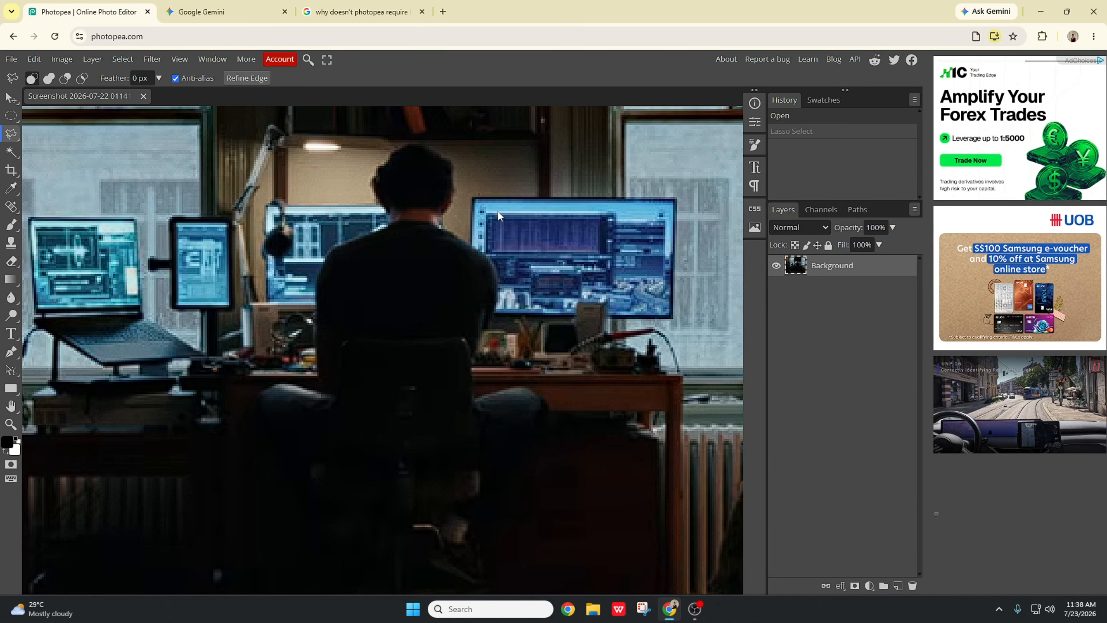
Step: Switch to the Magic Wand at tolerance 16 and select the man's back and shoulder area
{"action": "right_click", "coordinate": [11, 134]}
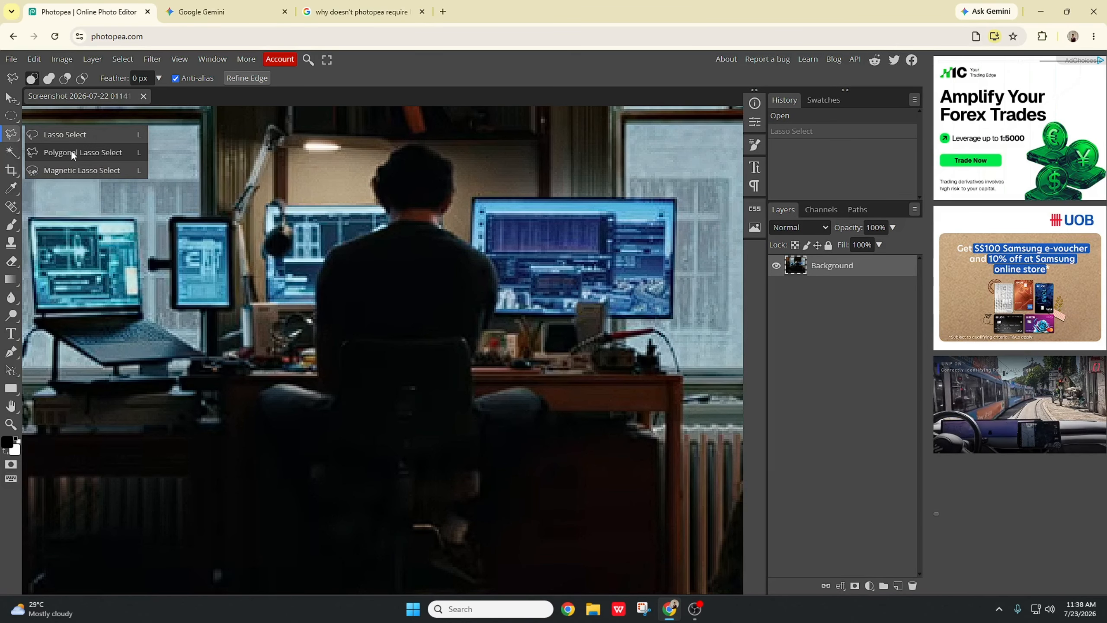
{"action": "left_click", "coordinate": [17, 153]}
{"action": "right_click", "coordinate": [17, 156]}
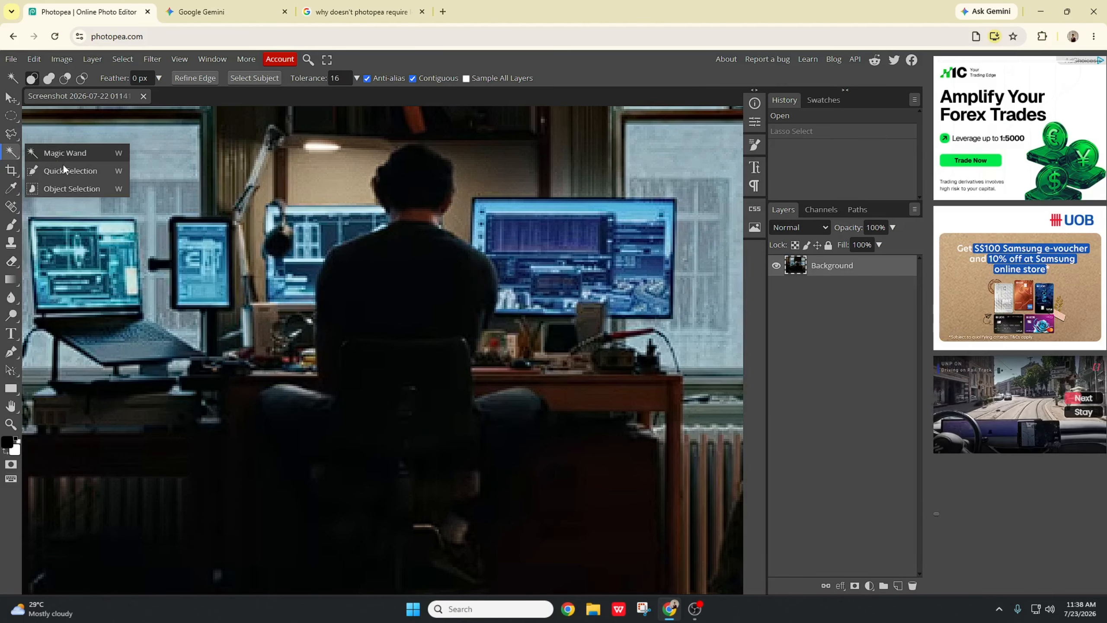
{"action": "left_click", "coordinate": [87, 157]}
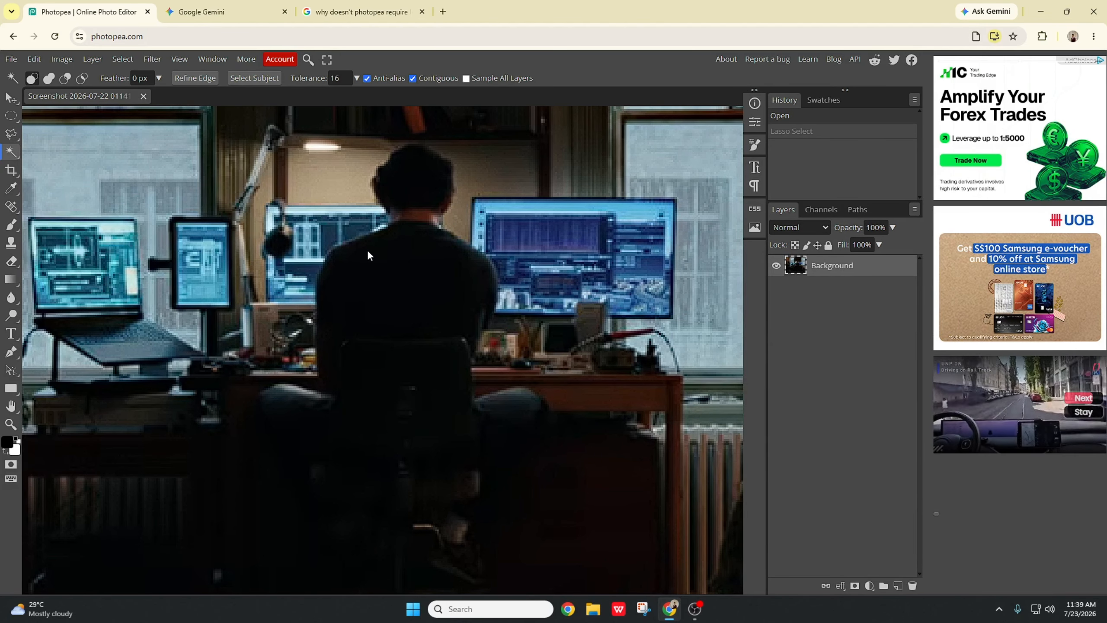
{"action": "scroll", "coordinate": [417, 269], "scroll_direction": "right", "scroll_amount": 3}
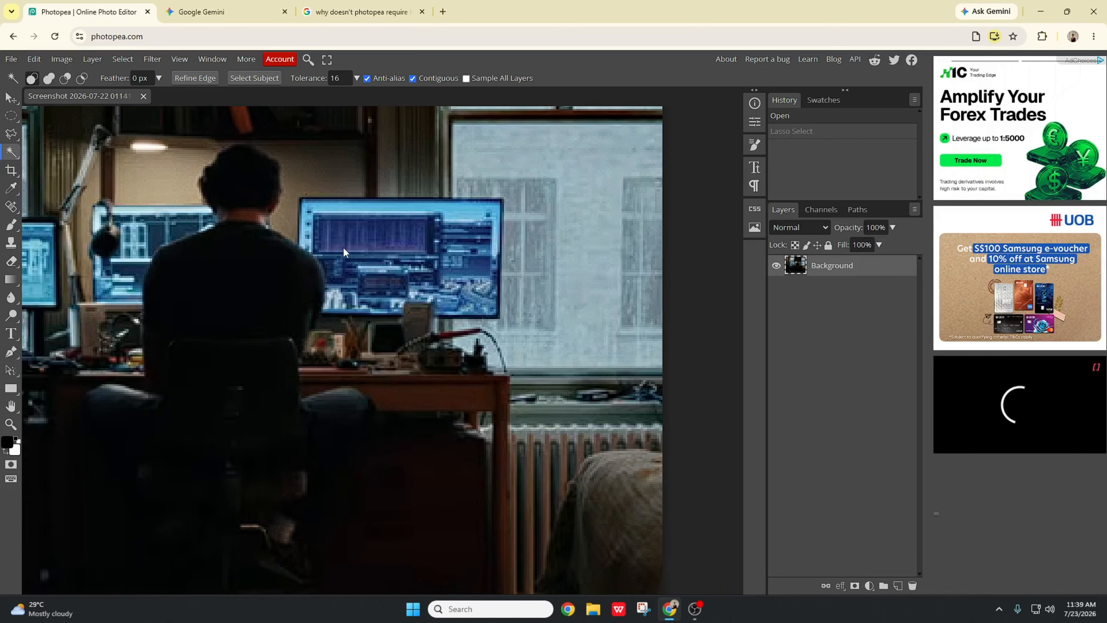
{"action": "scroll", "coordinate": [342, 246], "scroll_direction": "left", "scroll_amount": 4}
{"action": "scroll", "coordinate": [342, 247], "scroll_direction": "right", "scroll_amount": 1}
{"action": "scroll", "coordinate": [342, 247], "scroll_direction": "down", "scroll_amount": 3}
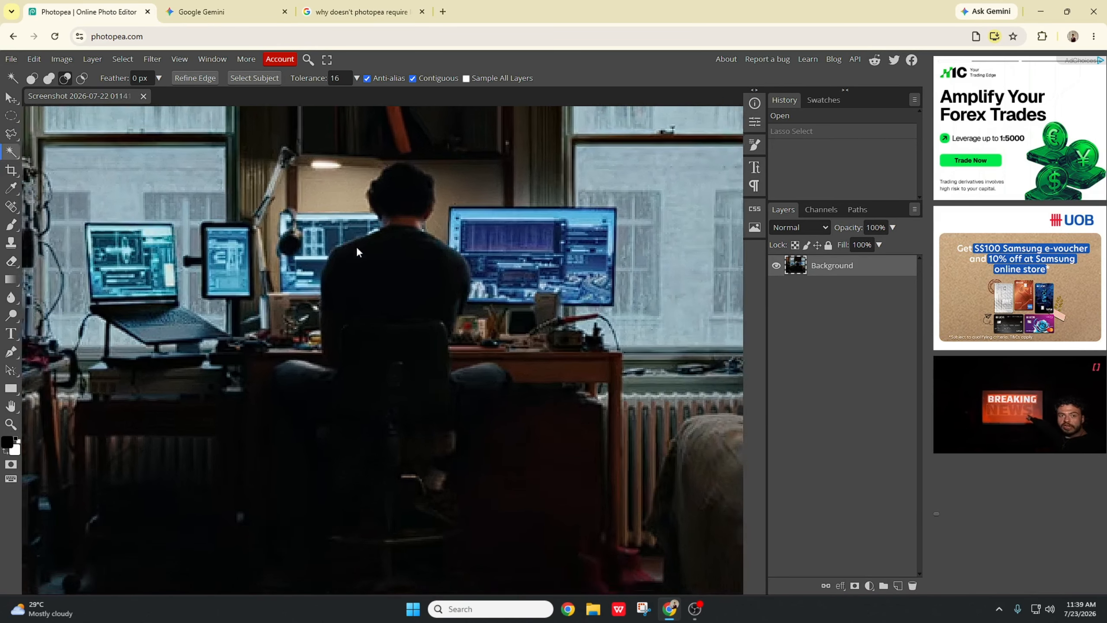
{"action": "left_click", "coordinate": [398, 200]}
{"action": "left_click", "coordinate": [394, 260]}
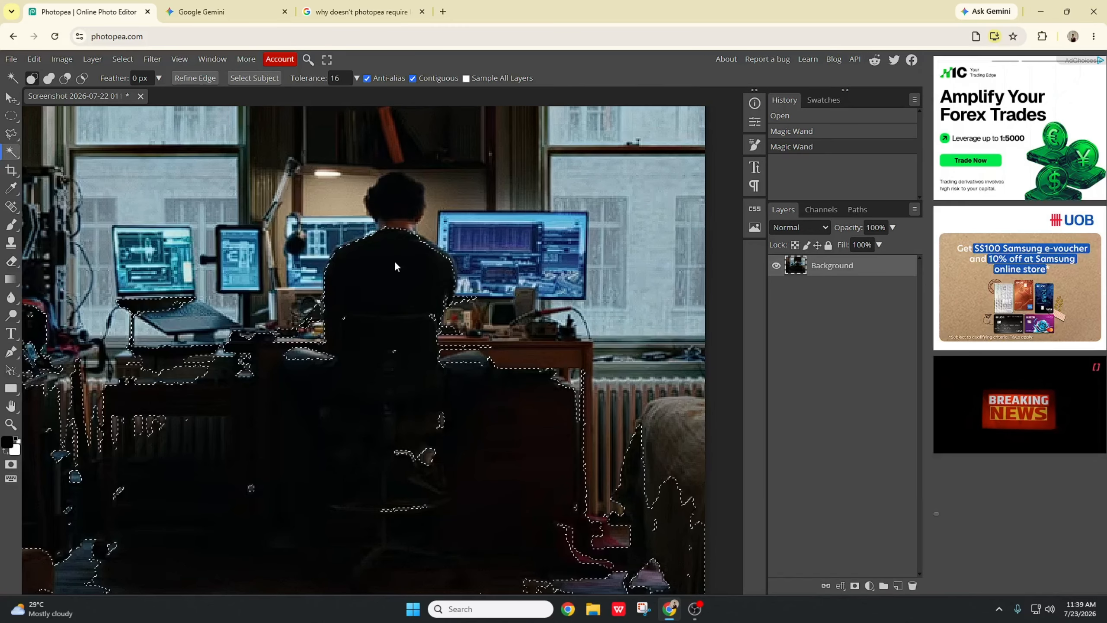
Step: Magic Wand the man's head, nudge that selection, then undo everything back to the opened image
{"action": "left_click", "coordinate": [398, 215]}
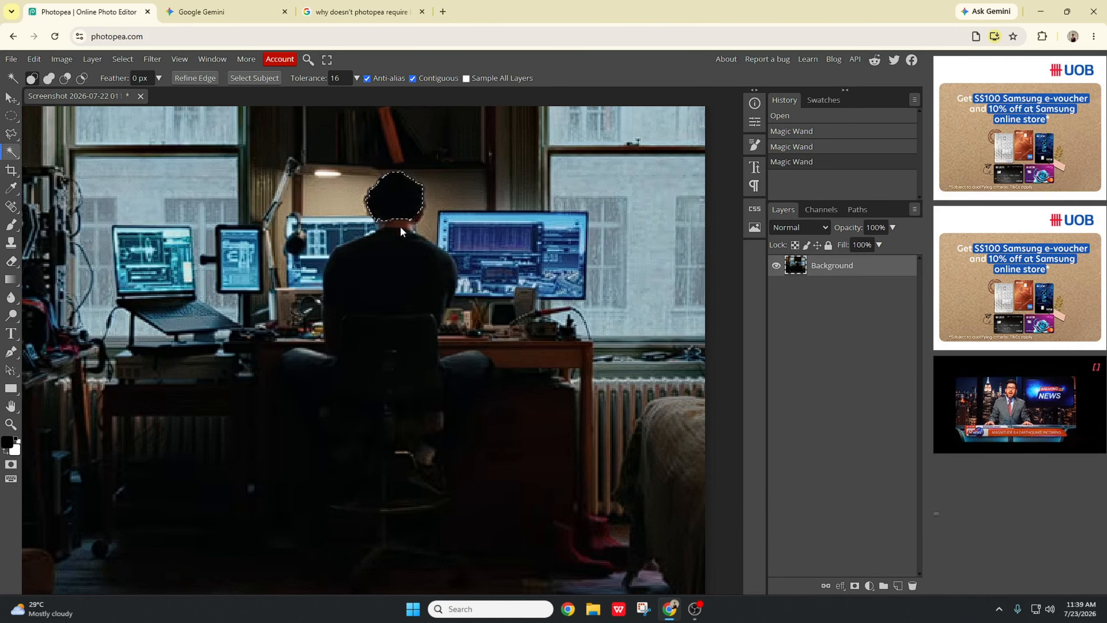
{"action": "mouse_move", "coordinate": [399, 211]}
{"action": "left_mouse_down"}
{"action": "mouse_move", "coordinate": [447, 239]}
{"action": "mouse_move", "coordinate": [406, 256]}
{"action": "mouse_move", "coordinate": [412, 199]}
{"action": "mouse_move", "coordinate": [403, 198]}
{"action": "mouse_move", "coordinate": [445, 188]}
{"action": "mouse_move", "coordinate": [388, 208]}
{"action": "mouse_move", "coordinate": [478, 187]}
{"action": "mouse_move", "coordinate": [401, 198]}
{"action": "left_mouse_up"}
{"action": "key", "text": "ctrl+z"}
{"action": "key", "text": "ctrl+z"}
{"action": "key", "text": "ctrl+z"}
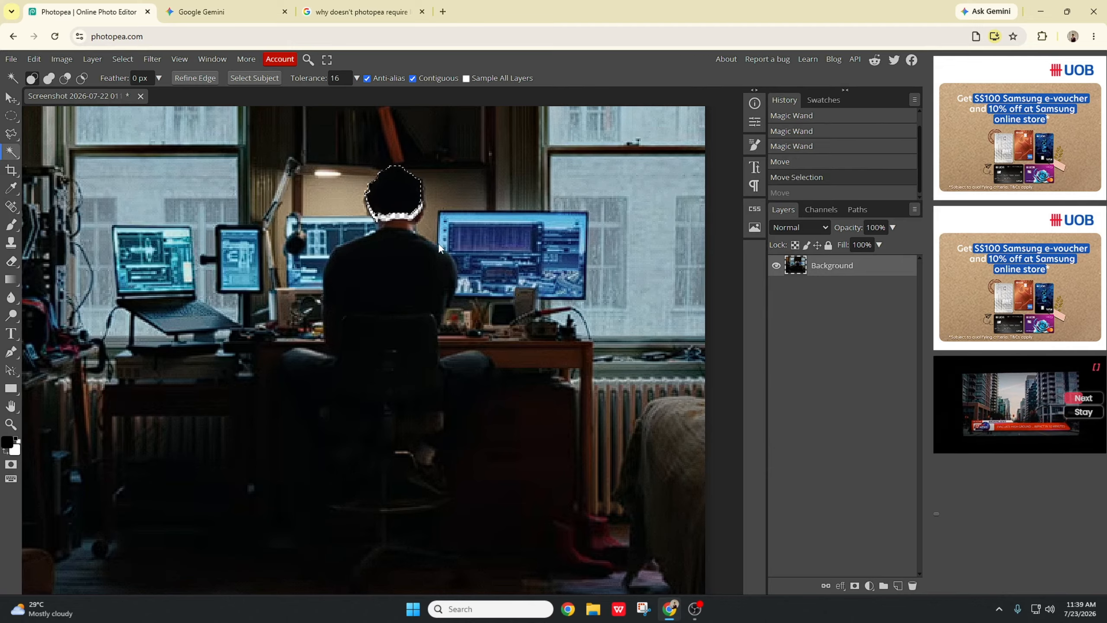
{"action": "key", "text": "ctrl+z"}
{"action": "key", "text": "ctrl+z"}
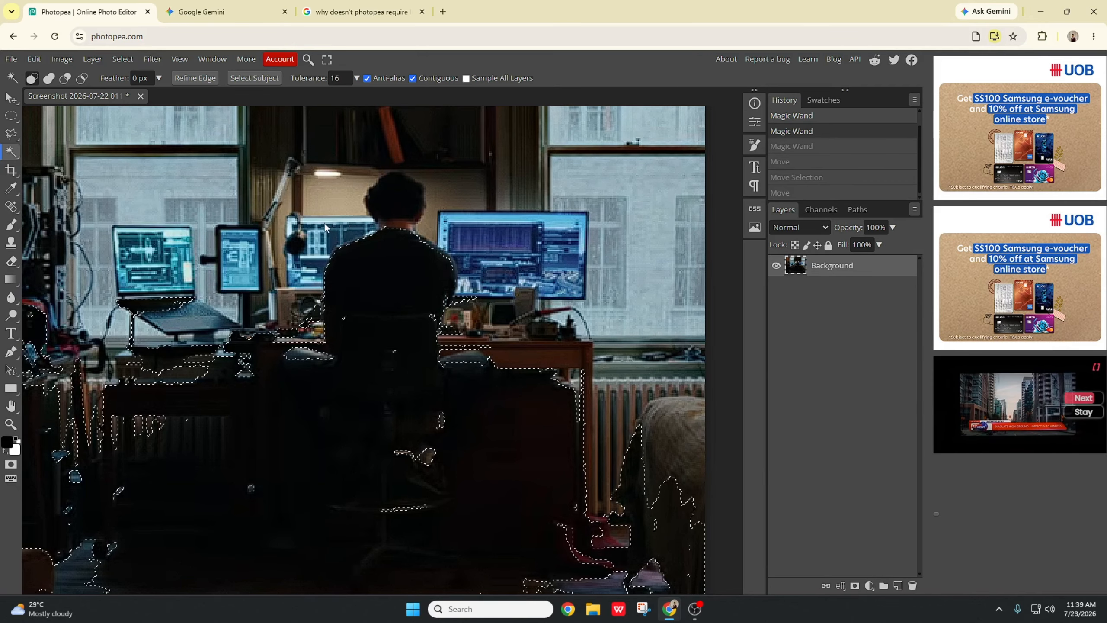
{"action": "key", "text": "ctrl+z"}
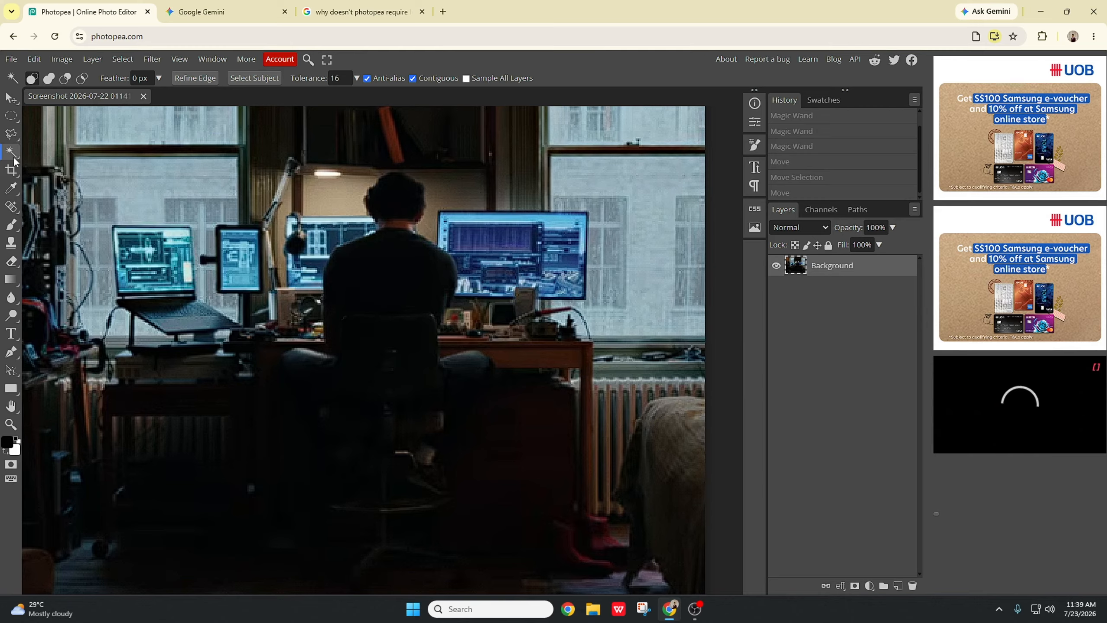
Step: Switch to Quick Selection and brush across the man's back to start a selection
{"action": "left_click", "coordinate": [14, 159]}
{"action": "left_click", "coordinate": [70, 170]}
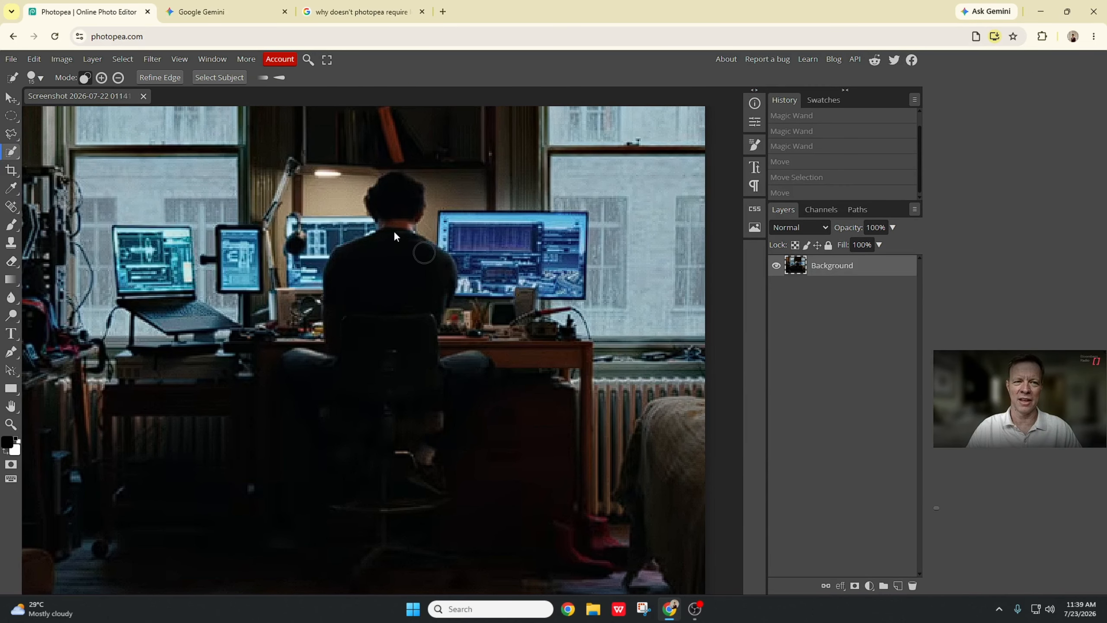
{"action": "mouse_move", "coordinate": [393, 267]}
{"action": "left_mouse_down"}
{"action": "mouse_move", "coordinate": [402, 208]}
{"action": "mouse_move", "coordinate": [411, 277]}
{"action": "left_mouse_up"}
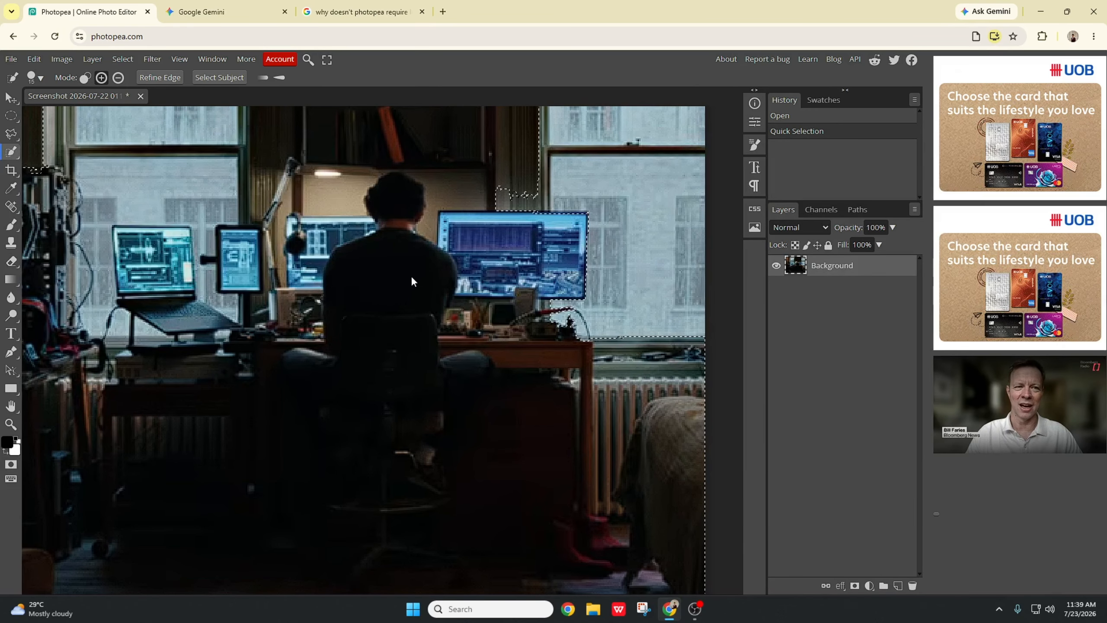
{"action": "scroll", "coordinate": [411, 275], "scroll_direction": "down", "scroll_amount": 3}
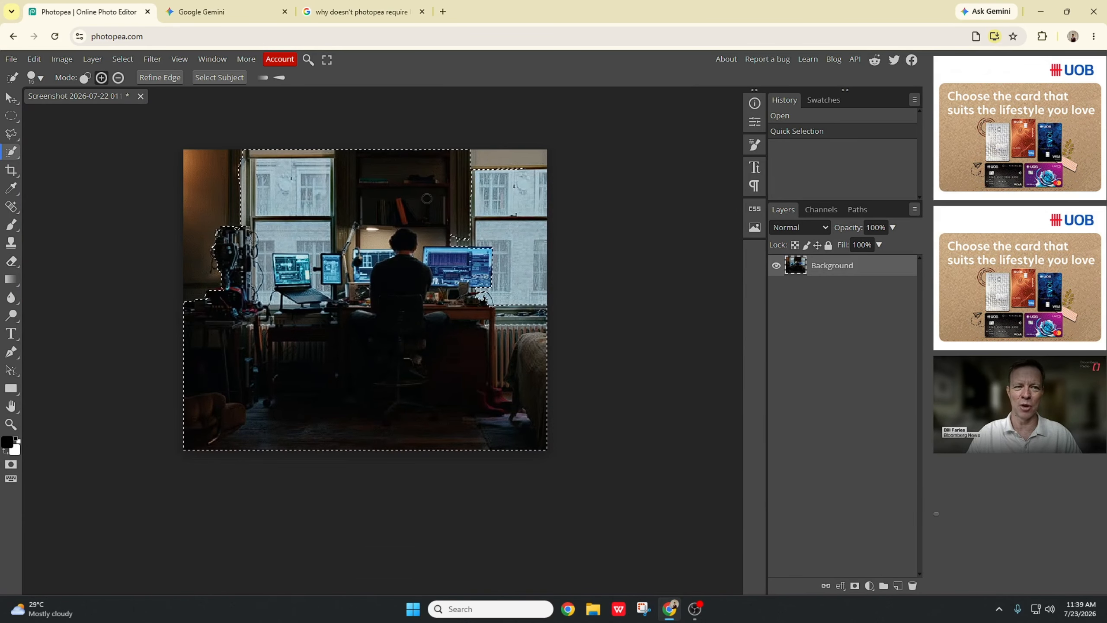
Step: Refine the Quick Selection with adding and subtracting strokes so it covers only the man's head and upper back
{"action": "left_click", "coordinate": [456, 245]}
{"action": "key", "text": "alt"}
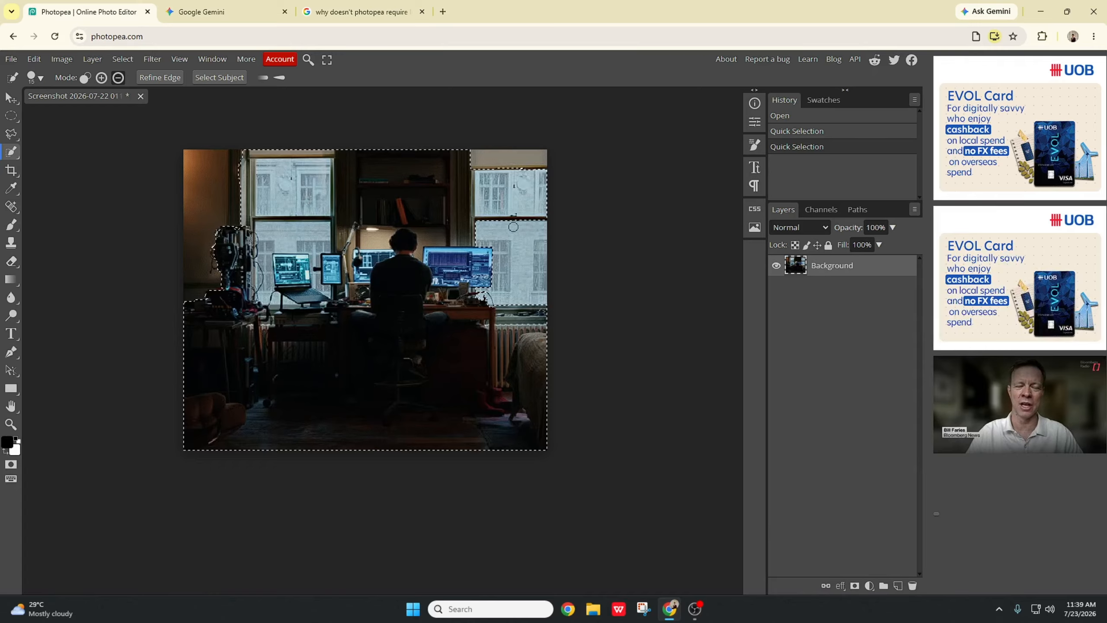
{"action": "left_click_drag", "start_coordinate": [513, 227], "coordinate": [441, 162]}
{"action": "mouse_move", "coordinate": [357, 168]}
{"action": "left_mouse_down"}
{"action": "mouse_move", "coordinate": [287, 213]}
{"action": "mouse_move", "coordinate": [224, 284]}
{"action": "mouse_move", "coordinate": [213, 398]}
{"action": "mouse_move", "coordinate": [245, 444]}
{"action": "left_mouse_up"}
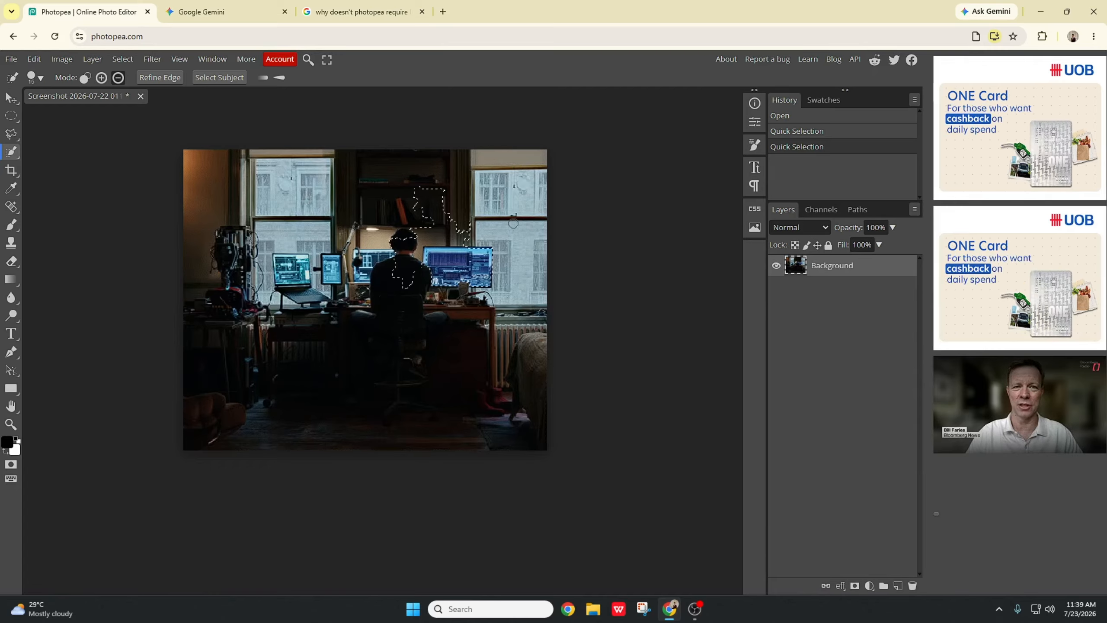
{"action": "mouse_move", "coordinate": [452, 201]}
{"action": "left_mouse_down"}
{"action": "mouse_move", "coordinate": [414, 193]}
{"action": "mouse_move", "coordinate": [459, 215]}
{"action": "mouse_move", "coordinate": [432, 194]}
{"action": "mouse_move", "coordinate": [439, 213]}
{"action": "mouse_move", "coordinate": [418, 188]}
{"action": "mouse_move", "coordinate": [481, 258]}
{"action": "mouse_move", "coordinate": [428, 219]}
{"action": "left_mouse_up"}
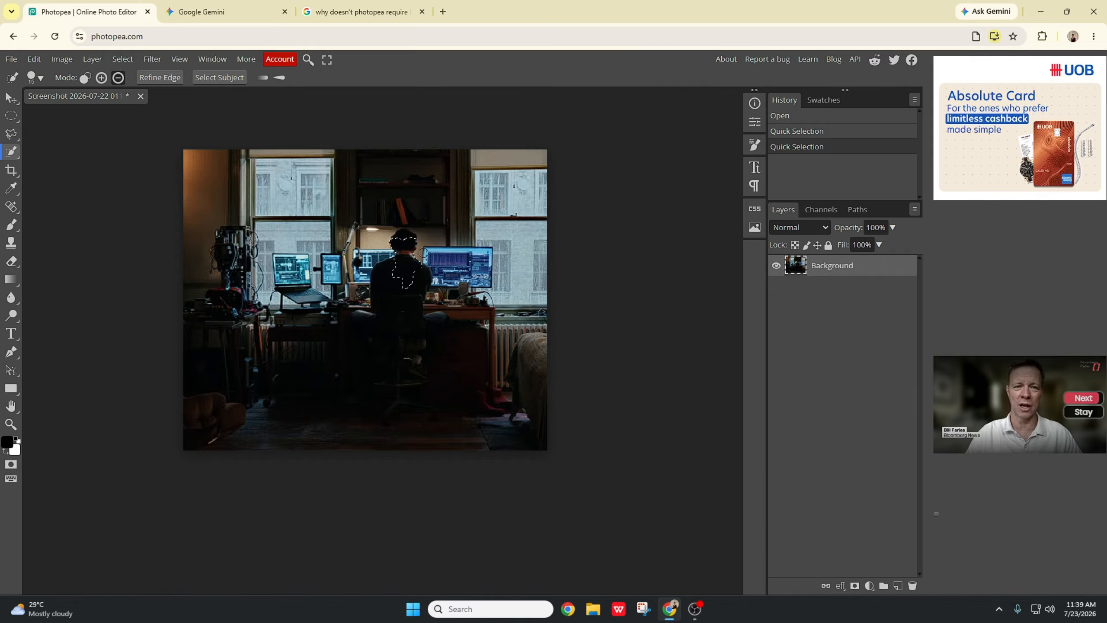
{"action": "left_click_drag", "start_coordinate": [423, 252], "coordinate": [424, 254]}
Step: Zoom back in and try adding the man's back with a Quick Selection click, then undo it
{"action": "scroll", "coordinate": [415, 268], "scroll_direction": "left", "scroll_amount": 4}
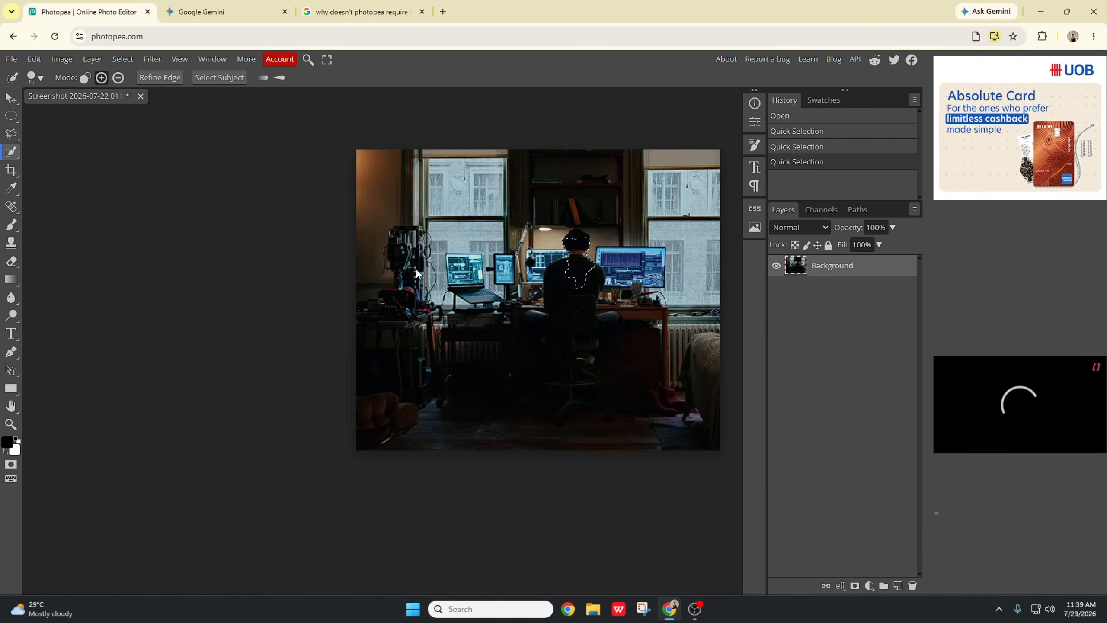
{"action": "scroll", "coordinate": [532, 287], "scroll_direction": "right", "scroll_amount": 5}
{"action": "scroll", "coordinate": [497, 282], "scroll_direction": "left", "scroll_amount": 2}
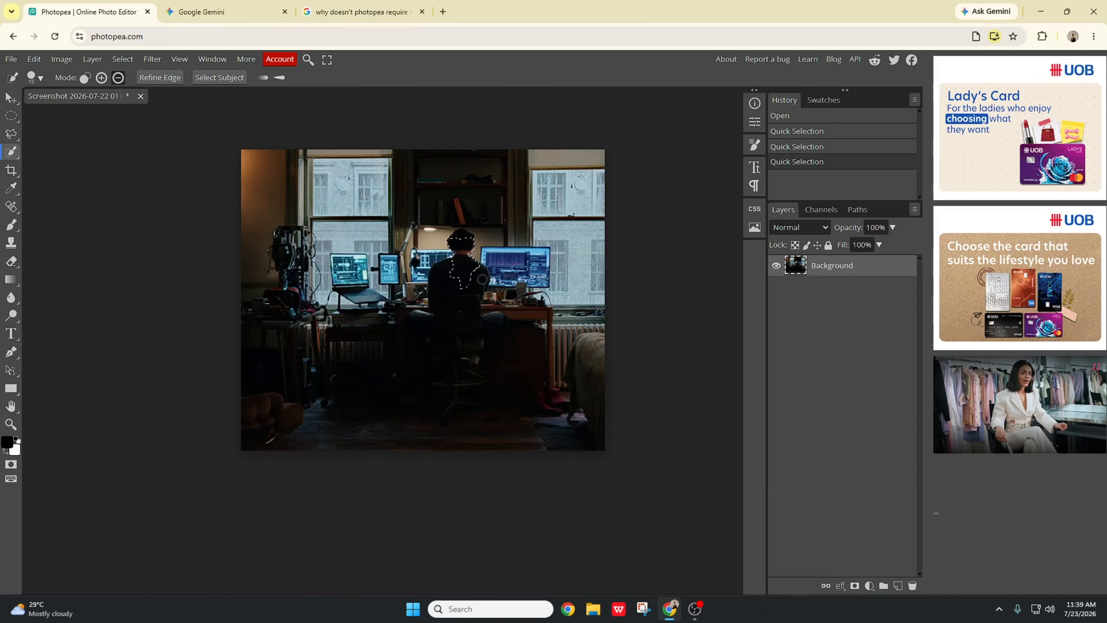
{"action": "scroll", "coordinate": [474, 279], "scroll_direction": "up", "scroll_amount": 3}
{"action": "scroll", "coordinate": [473, 274], "scroll_direction": "up", "scroll_amount": 2}
{"action": "left_click", "coordinate": [400, 251]}
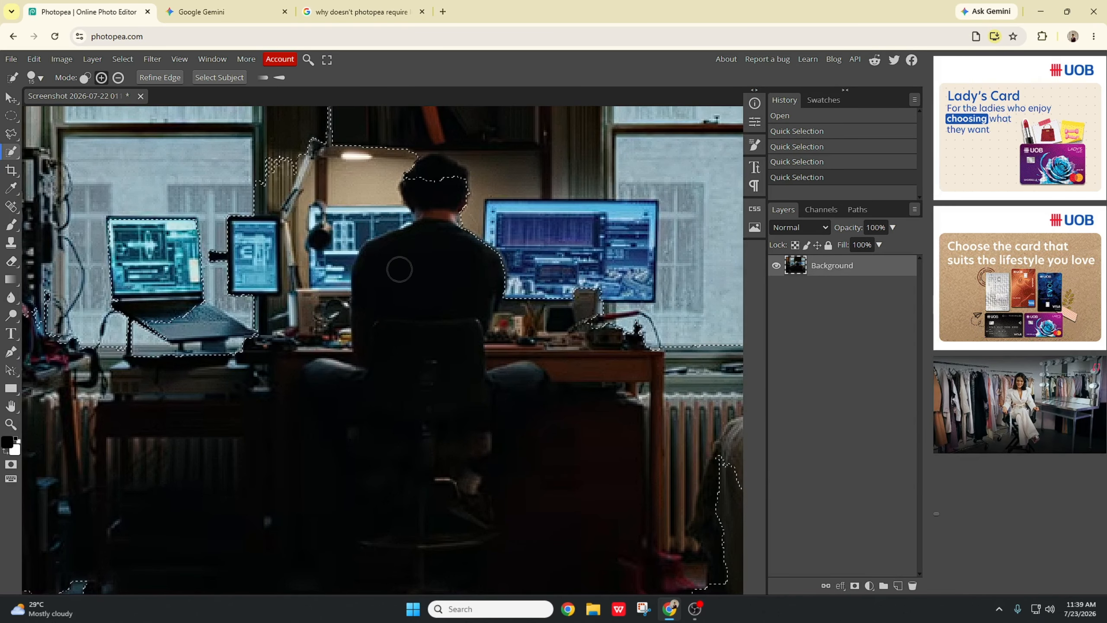
{"action": "key", "text": "ctrl+z"}
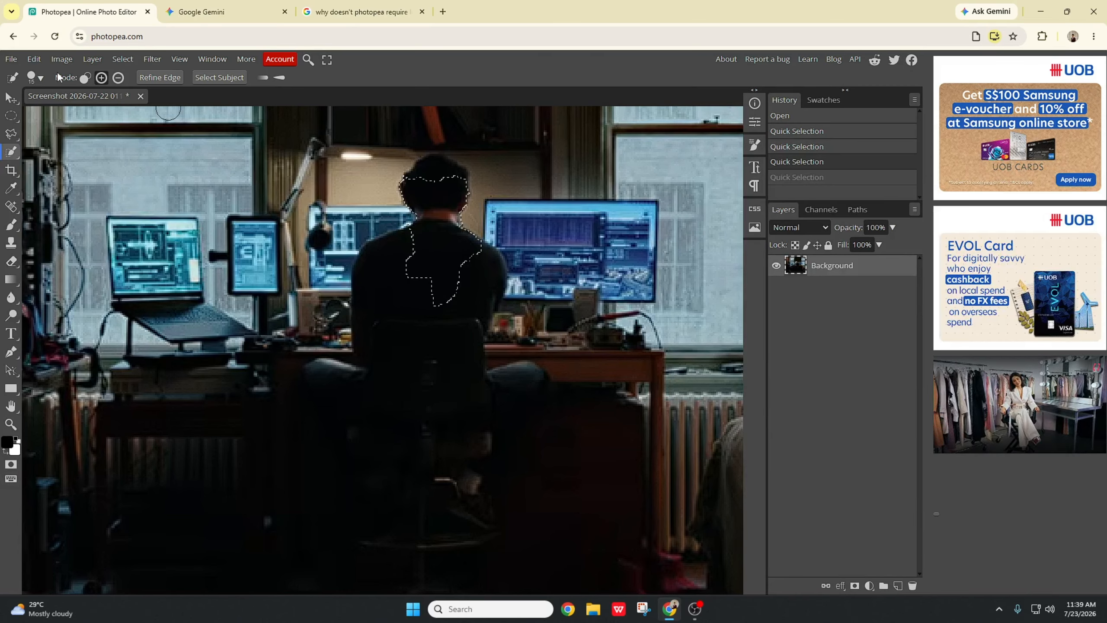
Step: Set the Quick Selection brush size to 1 px and stroke across the man's back
{"action": "left_click", "coordinate": [39, 77]}
{"action": "left_click_drag", "start_coordinate": [98, 111], "coordinate": [87, 112]}
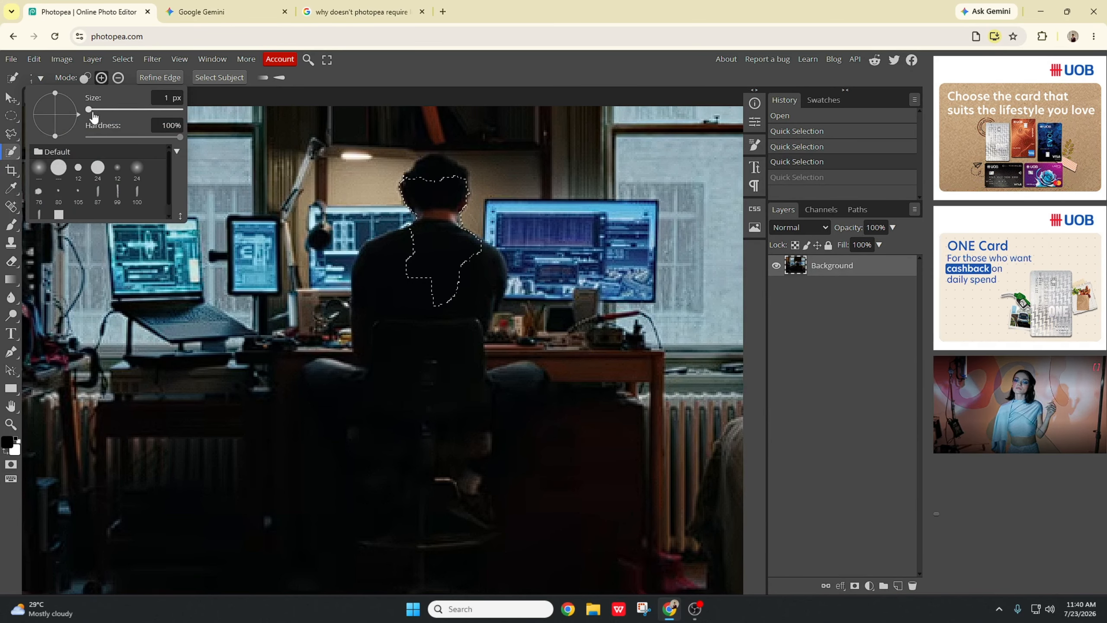
{"action": "left_click_drag", "start_coordinate": [424, 301], "coordinate": [419, 294]}
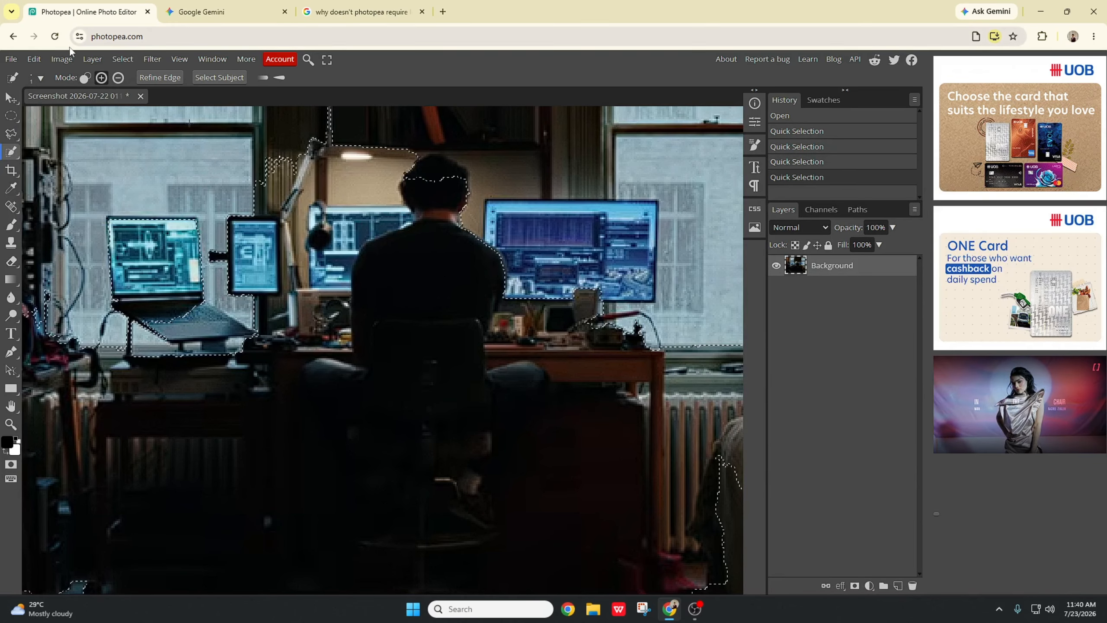
Step: Set the brush size to 6 px and extend the selection with strokes near the desk lamp and the right monitor
{"action": "left_click", "coordinate": [40, 77]}
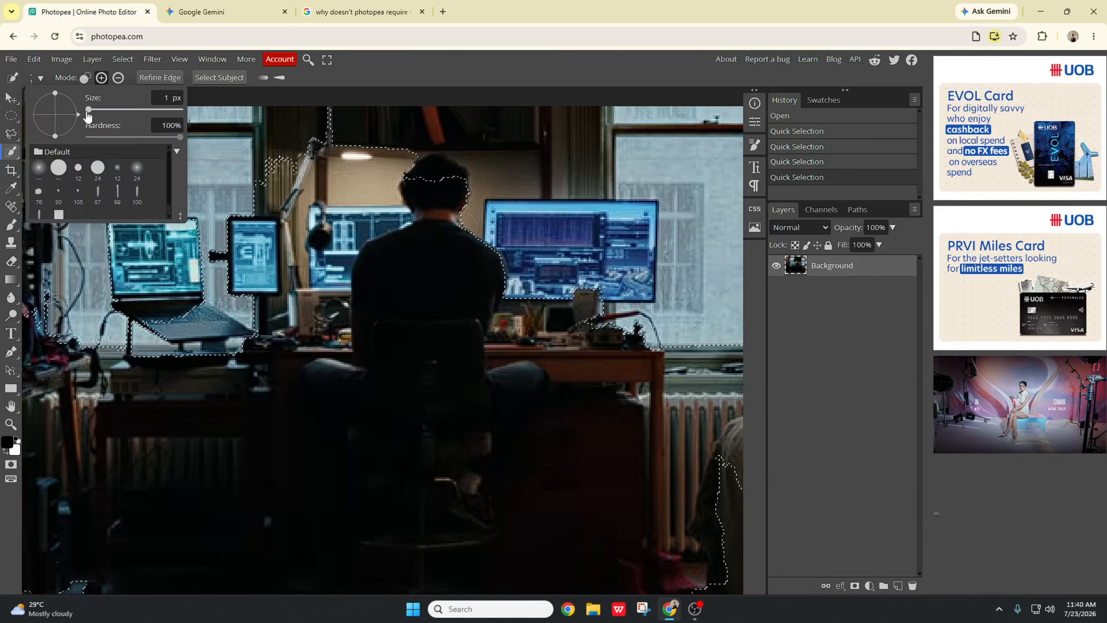
{"action": "left_click_drag", "start_coordinate": [93, 115], "coordinate": [98, 111]}
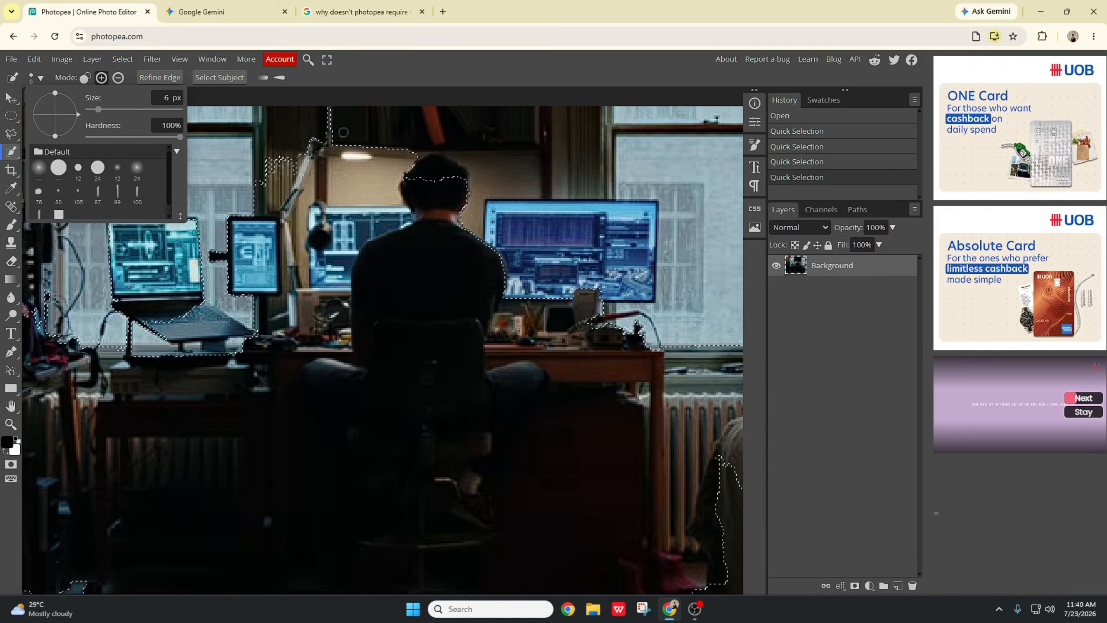
{"action": "mouse_move", "coordinate": [344, 138]}
{"action": "left_mouse_down"}
{"action": "mouse_move", "coordinate": [320, 151]}
{"action": "mouse_move", "coordinate": [302, 243]}
{"action": "left_mouse_up"}
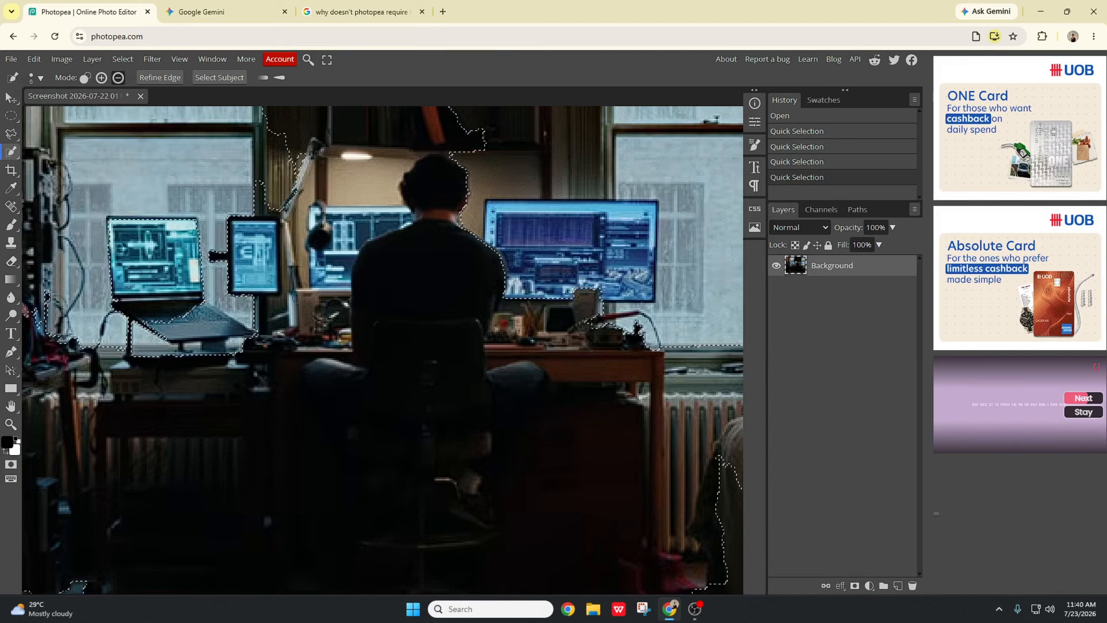
{"action": "mouse_move", "coordinate": [644, 324]}
{"action": "left_mouse_down"}
{"action": "mouse_move", "coordinate": [673, 279]}
{"action": "mouse_move", "coordinate": [703, 411]}
{"action": "mouse_move", "coordinate": [678, 279]}
{"action": "mouse_move", "coordinate": [648, 221]}
{"action": "mouse_move", "coordinate": [583, 214]}
{"action": "mouse_move", "coordinate": [587, 291]}
{"action": "mouse_move", "coordinate": [615, 227]}
{"action": "mouse_move", "coordinate": [610, 180]}
{"action": "mouse_move", "coordinate": [596, 256]}
{"action": "mouse_move", "coordinate": [605, 287]}
{"action": "mouse_move", "coordinate": [608, 257]}
{"action": "mouse_move", "coordinate": [591, 261]}
{"action": "mouse_move", "coordinate": [614, 277]}
{"action": "mouse_move", "coordinate": [571, 271]}
{"action": "mouse_move", "coordinate": [589, 245]}
{"action": "mouse_move", "coordinate": [564, 215]}
{"action": "left_mouse_up"}
Step: Add more Quick Selection strokes around the right monitor and from the upper wall down to the left monitor
{"action": "mouse_move", "coordinate": [635, 160]}
{"action": "left_mouse_down"}
{"action": "mouse_move", "coordinate": [600, 175]}
{"action": "mouse_move", "coordinate": [597, 236]}
{"action": "mouse_move", "coordinate": [632, 208]}
{"action": "mouse_move", "coordinate": [594, 190]}
{"action": "left_mouse_up"}
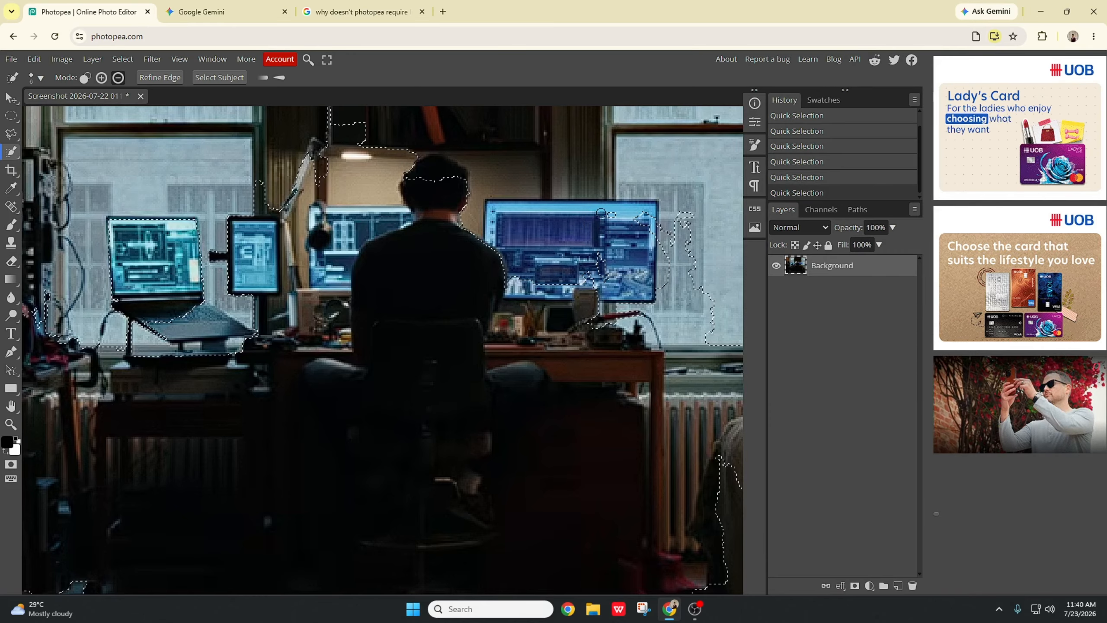
{"action": "mouse_move", "coordinate": [579, 227]}
{"action": "left_mouse_down"}
{"action": "mouse_move", "coordinate": [552, 297]}
{"action": "mouse_move", "coordinate": [539, 282]}
{"action": "mouse_move", "coordinate": [539, 321]}
{"action": "mouse_move", "coordinate": [548, 307]}
{"action": "mouse_move", "coordinate": [564, 351]}
{"action": "mouse_move", "coordinate": [628, 340]}
{"action": "mouse_move", "coordinate": [591, 343]}
{"action": "mouse_move", "coordinate": [614, 252]}
{"action": "left_mouse_up"}
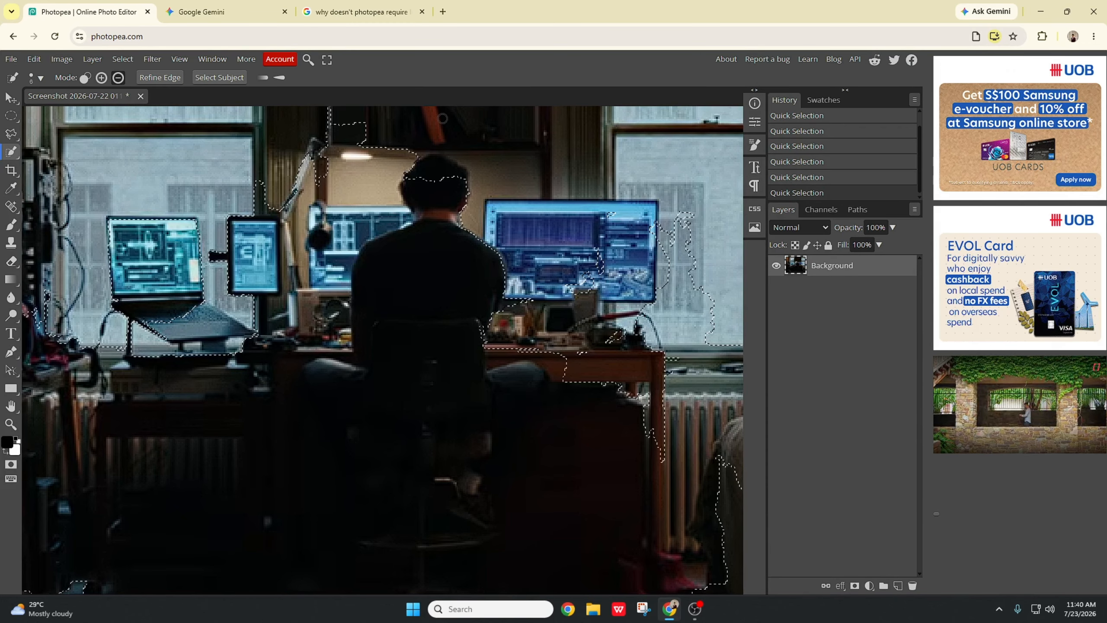
{"action": "mouse_move", "coordinate": [442, 118]}
{"action": "left_mouse_down"}
{"action": "mouse_move", "coordinate": [314, 167]}
{"action": "mouse_move", "coordinate": [298, 199]}
{"action": "mouse_move", "coordinate": [317, 169]}
{"action": "mouse_move", "coordinate": [328, 186]}
{"action": "mouse_move", "coordinate": [298, 312]}
{"action": "mouse_move", "coordinate": [275, 337]}
{"action": "mouse_move", "coordinate": [283, 238]}
{"action": "left_mouse_up"}
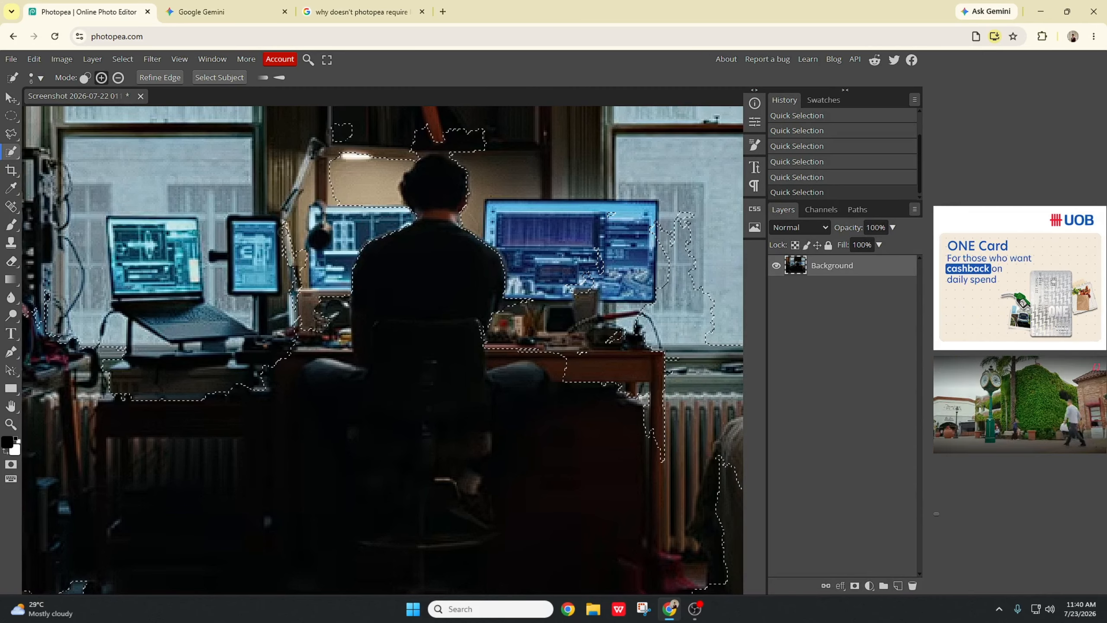
{"action": "right_click", "coordinate": [11, 151]}
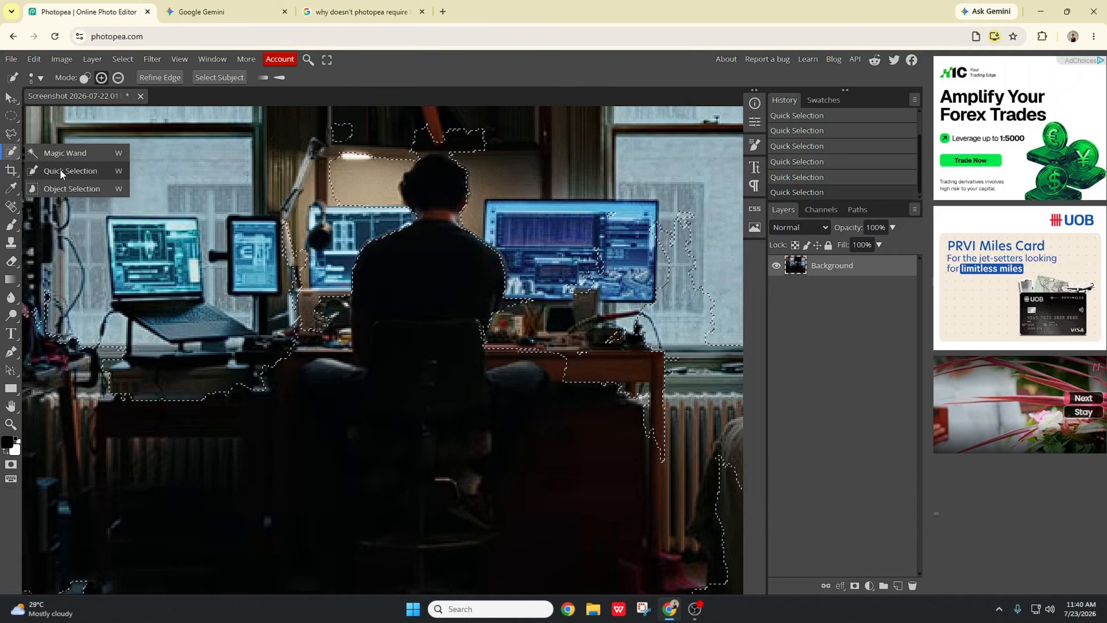
{"action": "left_click", "coordinate": [11, 171]}
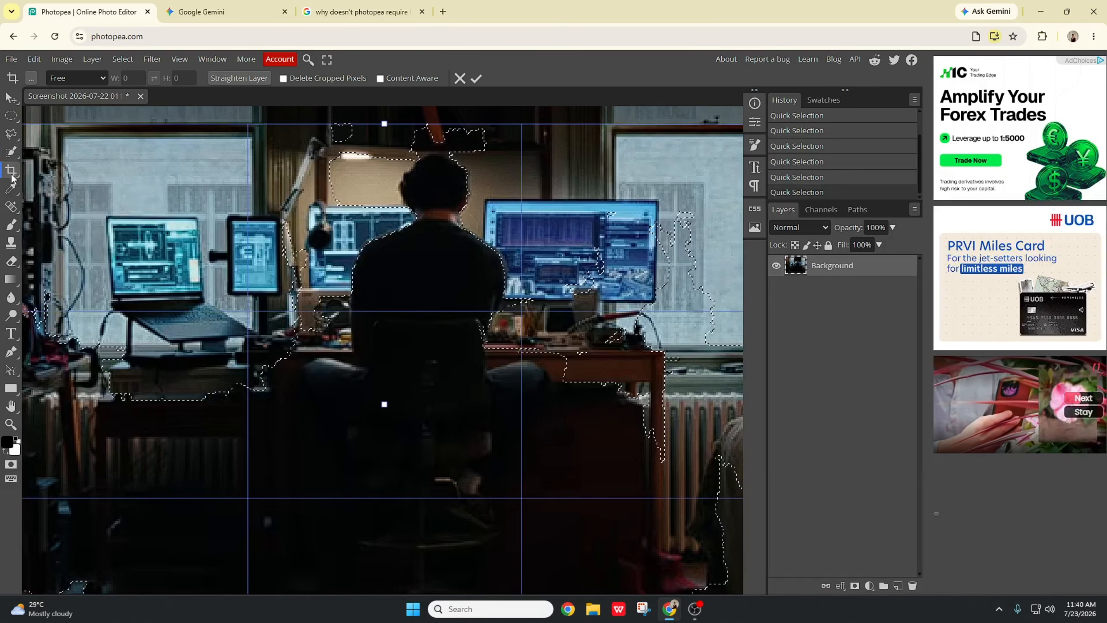
{"action": "right_click", "coordinate": [12, 175]}
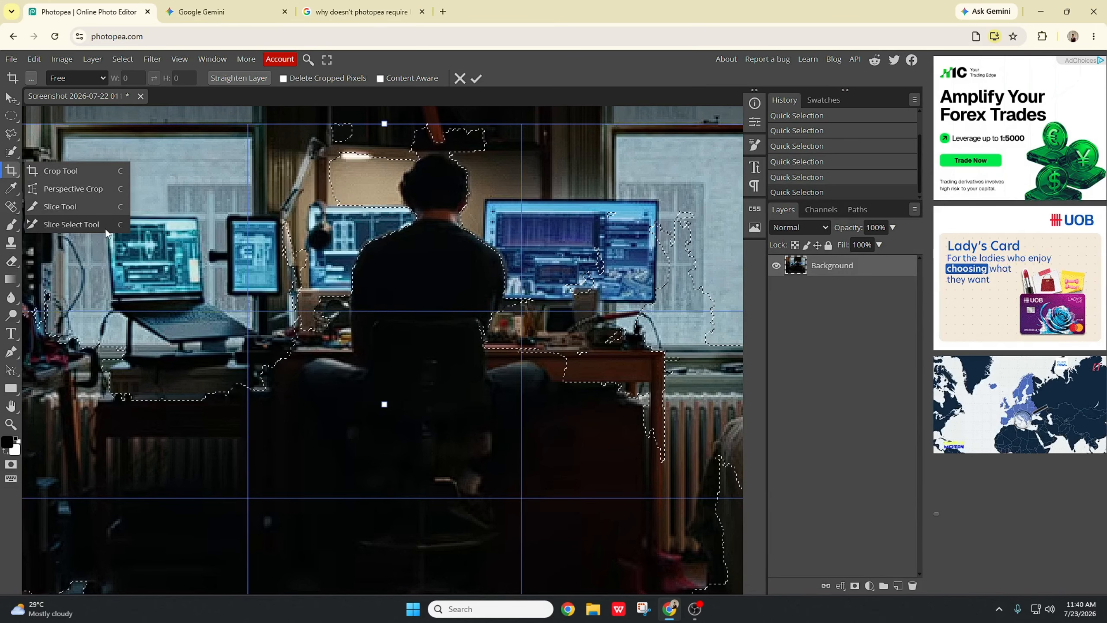
{"action": "left_click", "coordinate": [549, 115]}
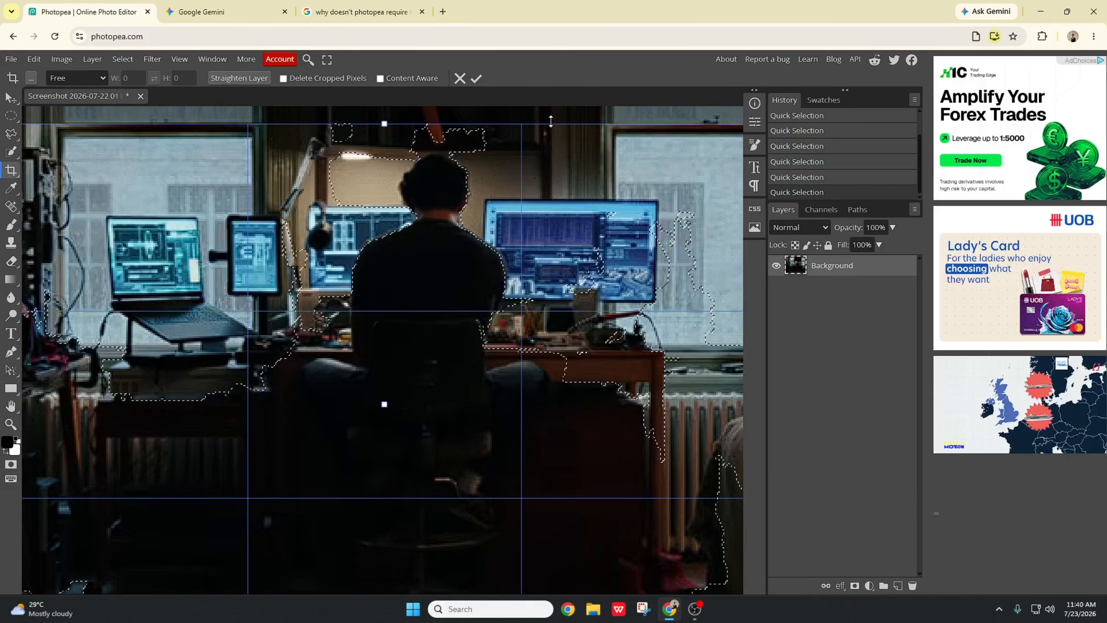
Step: Undo all the Quick Selection strokes to clear the selection from the photo
{"action": "key", "text": "ctrl+z"}
{"action": "key", "text": "ctrl+z"}
{"action": "key", "text": "ctrl+z"}
{"action": "key", "text": "ctrl+z"}
{"action": "key", "text": "ctrl+z"}
{"action": "key", "text": "ctrl+z"}
{"action": "key", "text": "ctrl+z"}
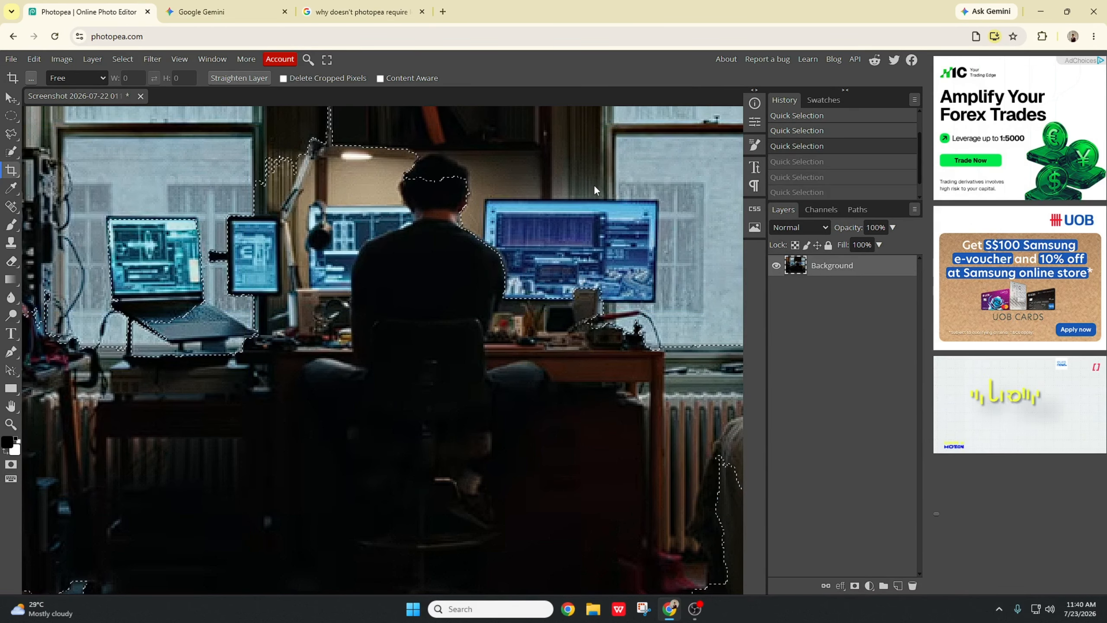
{"action": "key", "text": "ctrl+z"}
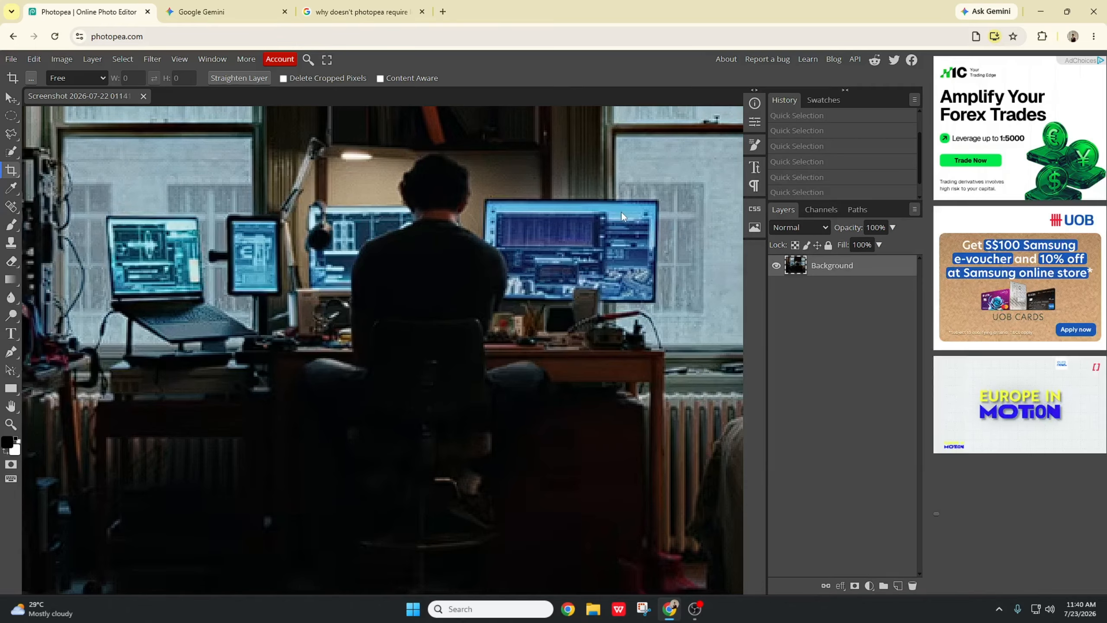
Step: Crop the photo tightly around the man and the desk with the Crop tool
{"action": "left_click", "coordinate": [621, 212]}
{"action": "scroll", "coordinate": [471, 226], "scroll_direction": "down", "scroll_amount": 3}
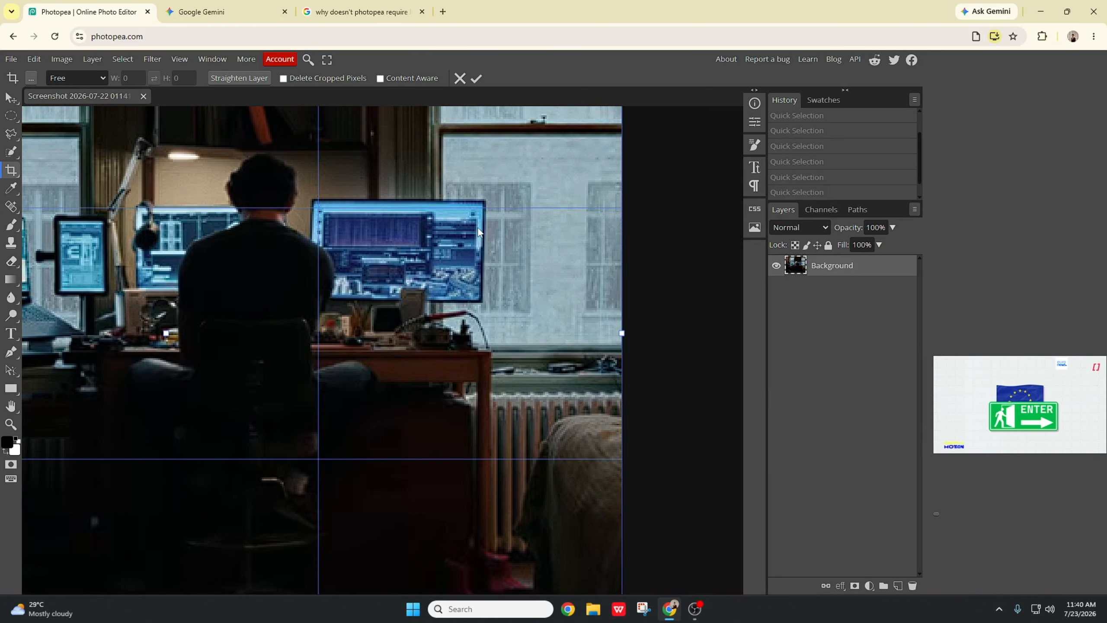
{"action": "scroll", "coordinate": [268, 216], "scroll_direction": "down", "scroll_amount": 2}
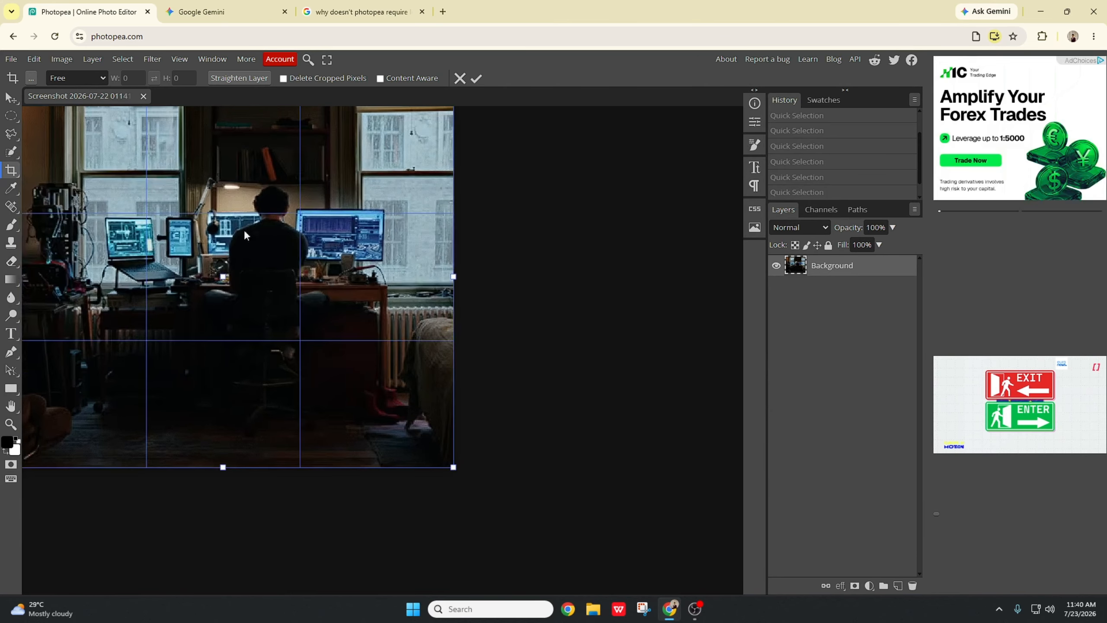
{"action": "scroll", "coordinate": [274, 410], "scroll_direction": "right", "scroll_amount": 4}
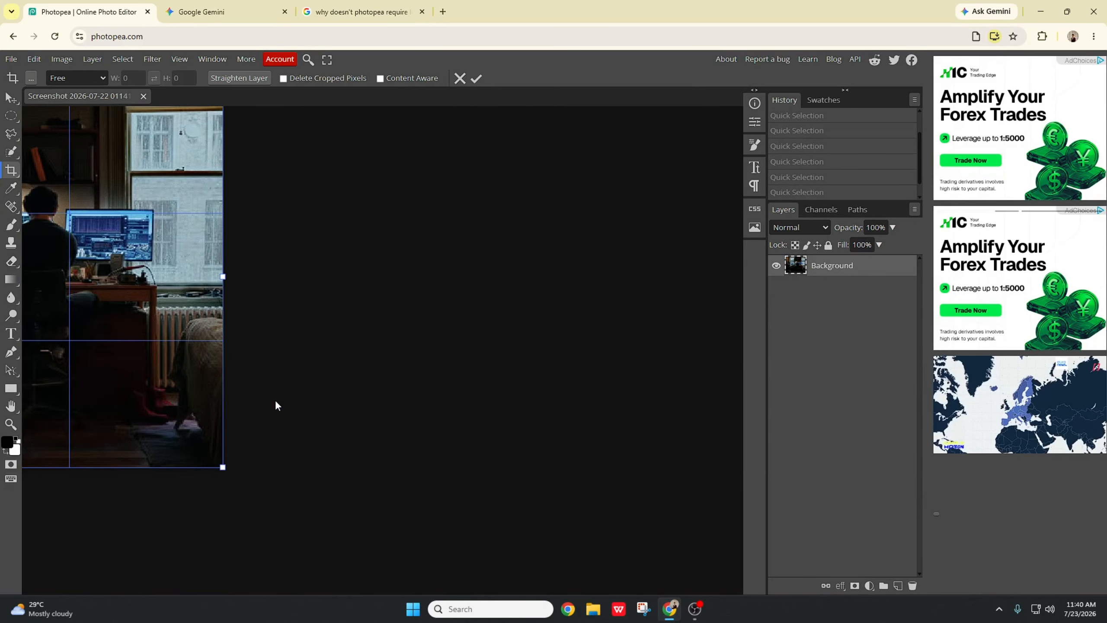
{"action": "scroll", "coordinate": [275, 400], "scroll_direction": "left", "scroll_amount": 9}
{"action": "scroll", "coordinate": [278, 398], "scroll_direction": "right", "scroll_amount": 2}
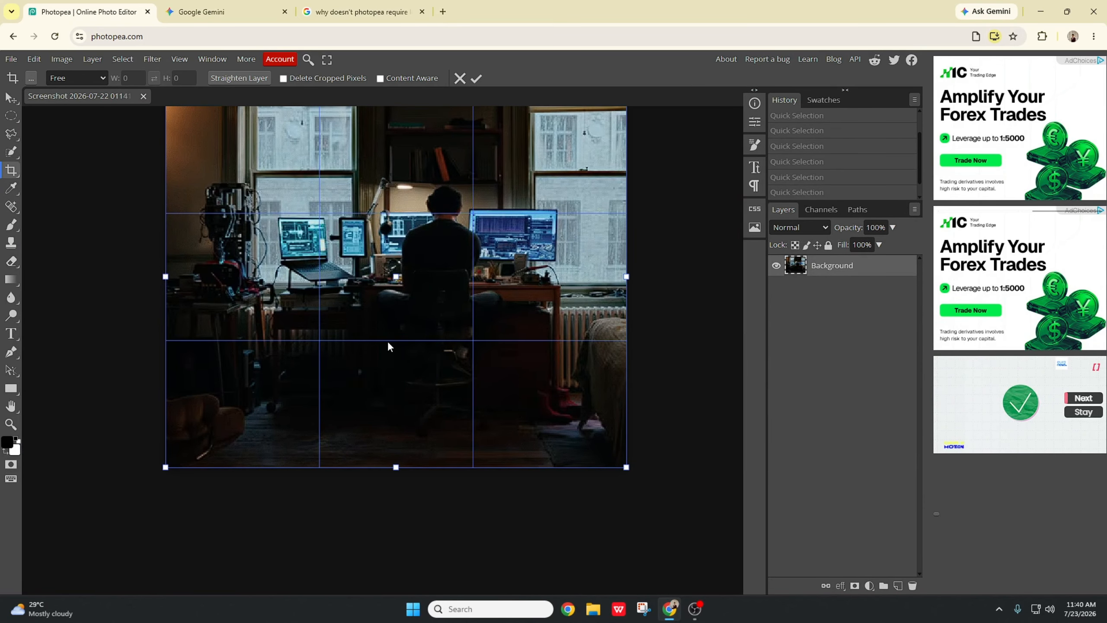
{"action": "scroll", "coordinate": [388, 341], "scroll_direction": "down", "scroll_amount": 1}
{"action": "scroll", "coordinate": [388, 339], "scroll_direction": "up", "scroll_amount": 3}
{"action": "scroll", "coordinate": [386, 323], "scroll_direction": "down", "scroll_amount": 3}
{"action": "scroll", "coordinate": [386, 328], "scroll_direction": "up", "scroll_amount": 1}
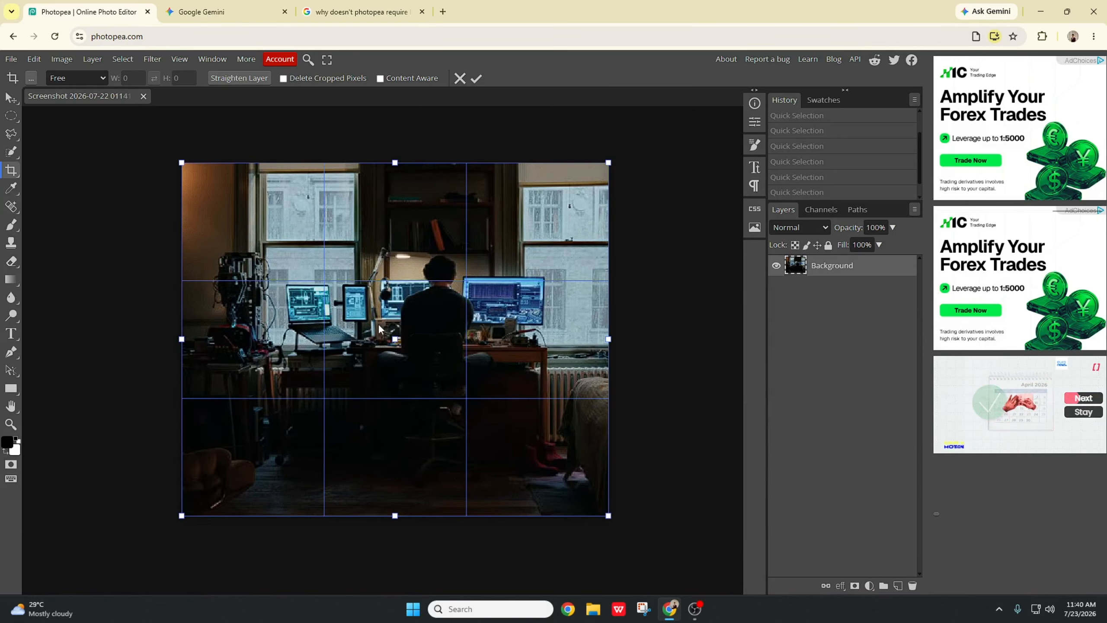
{"action": "scroll", "coordinate": [378, 323], "scroll_direction": "up", "scroll_amount": 3}
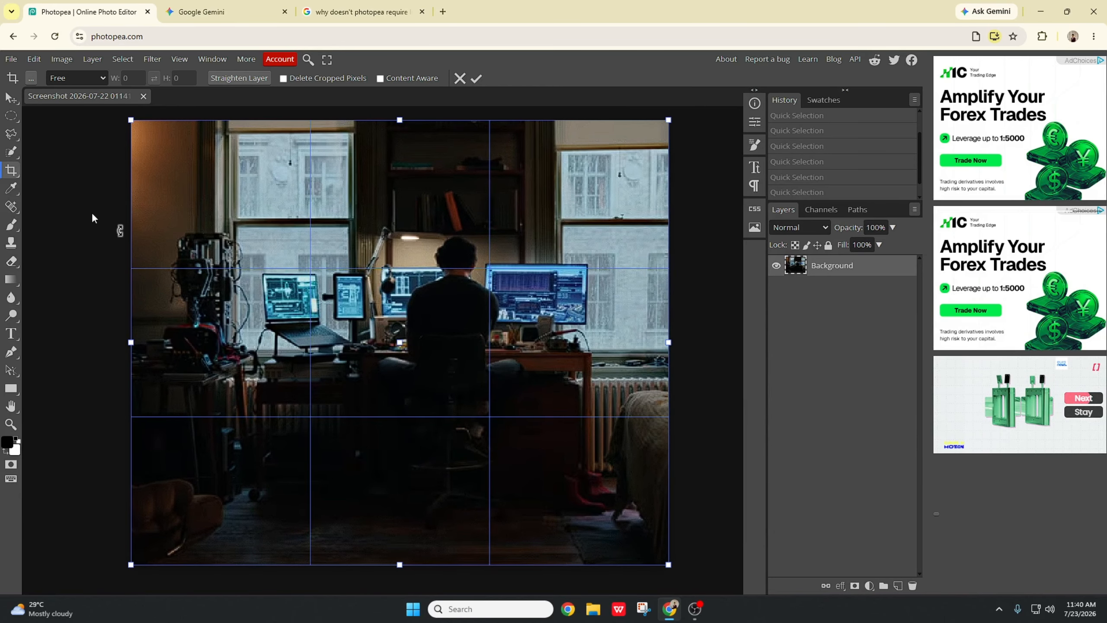
{"action": "left_click_drag", "start_coordinate": [129, 342], "coordinate": [295, 342]}
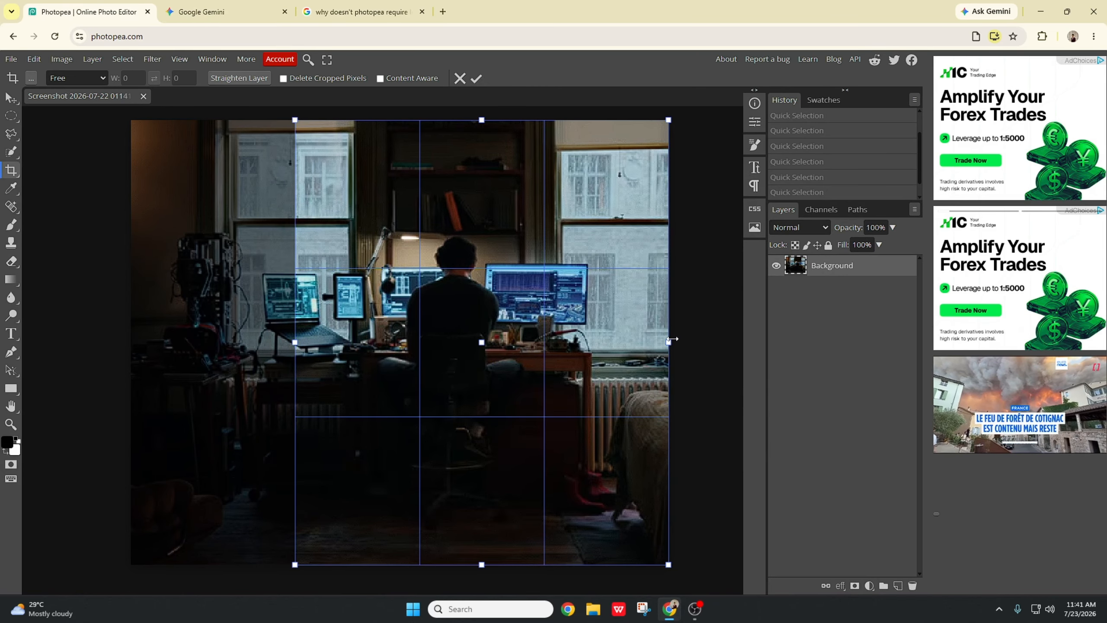
{"action": "left_click_drag", "start_coordinate": [673, 339], "coordinate": [633, 343]}
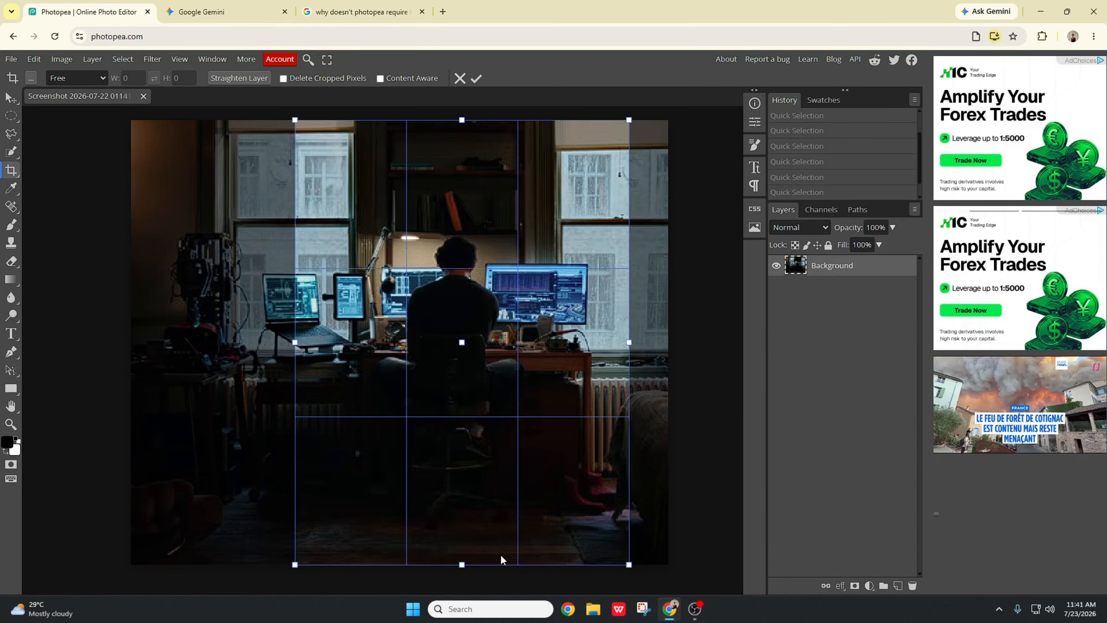
{"action": "left_click_drag", "start_coordinate": [460, 565], "coordinate": [461, 497]}
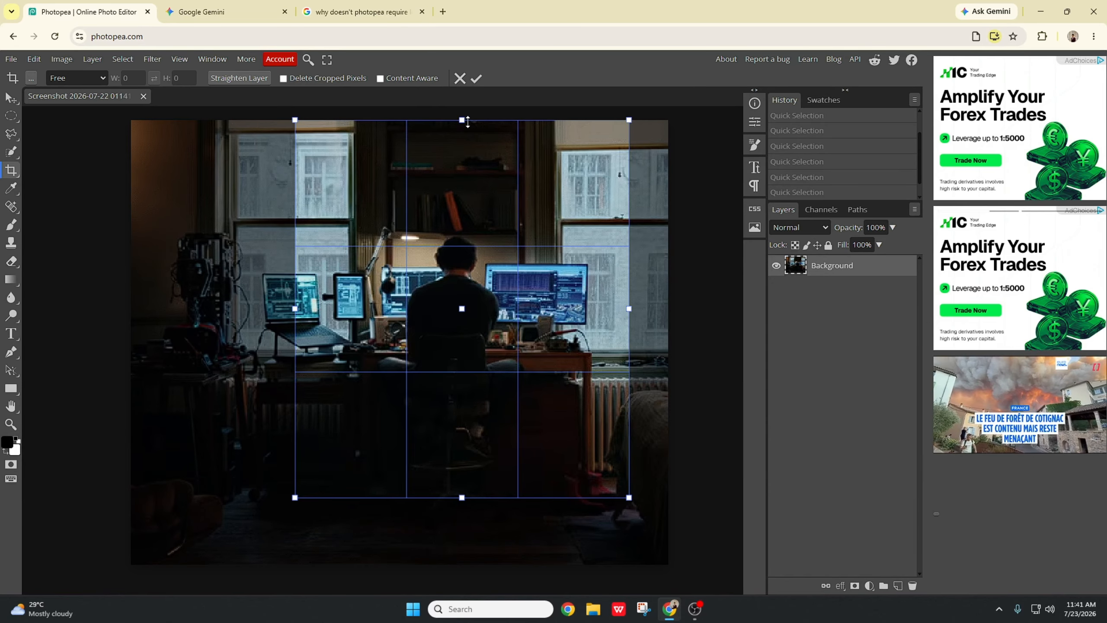
{"action": "left_click_drag", "start_coordinate": [468, 123], "coordinate": [460, 150]}
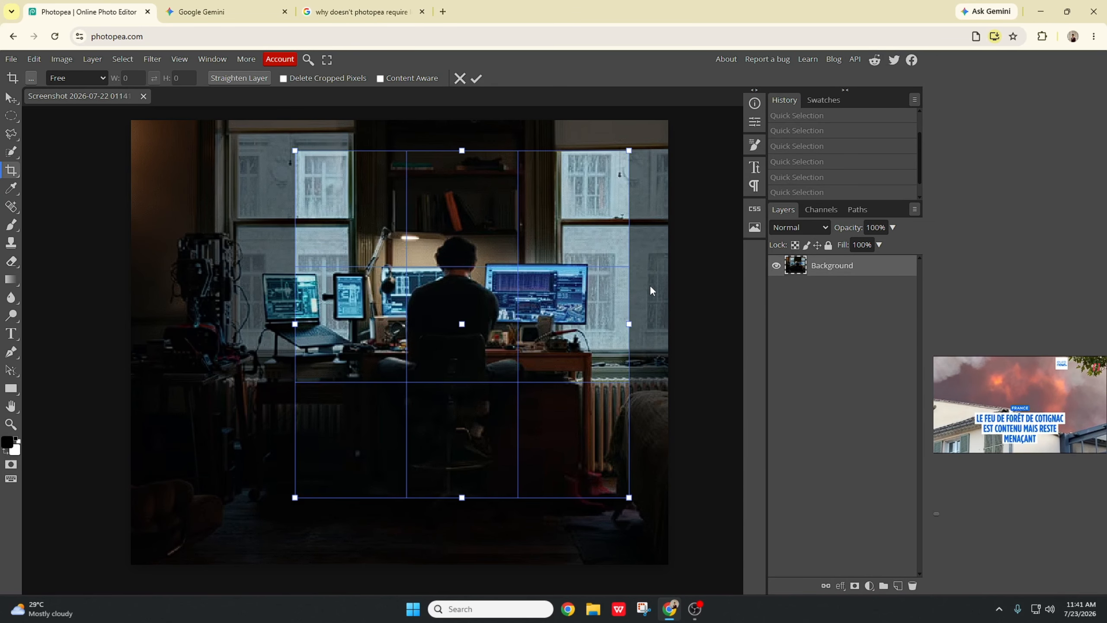
{"action": "left_click", "coordinate": [12, 99]}
Step: Extend the crop box past the image edges on all sides, apply it, and undo both crops
{"action": "left_click", "coordinate": [12, 170]}
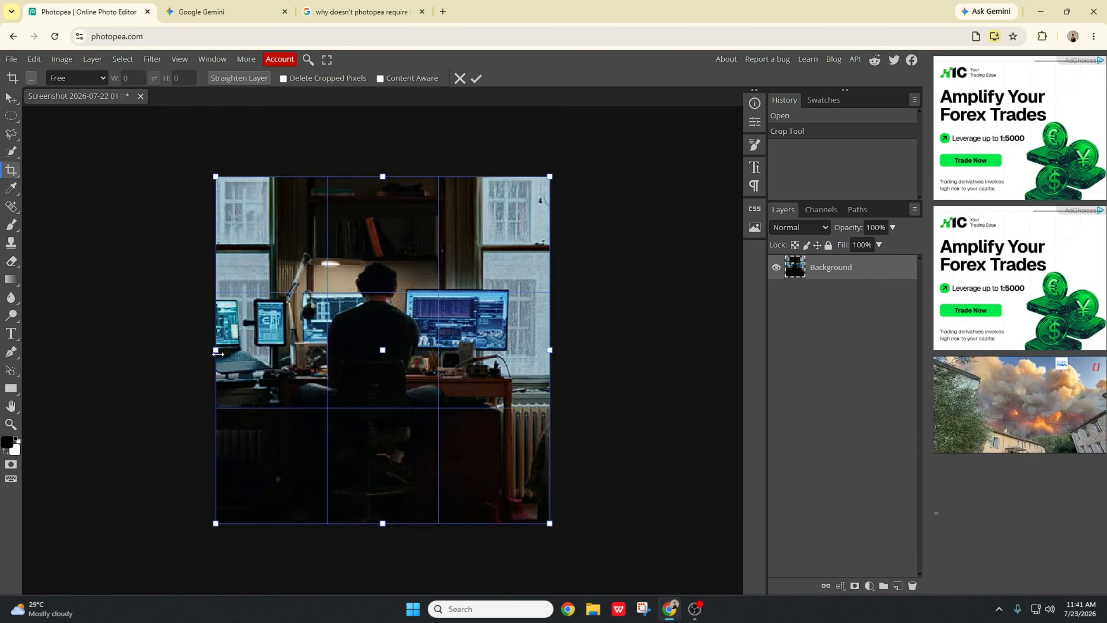
{"action": "left_click_drag", "start_coordinate": [218, 353], "coordinate": [173, 351]}
{"action": "left_click_drag", "start_coordinate": [549, 350], "coordinate": [635, 350]}
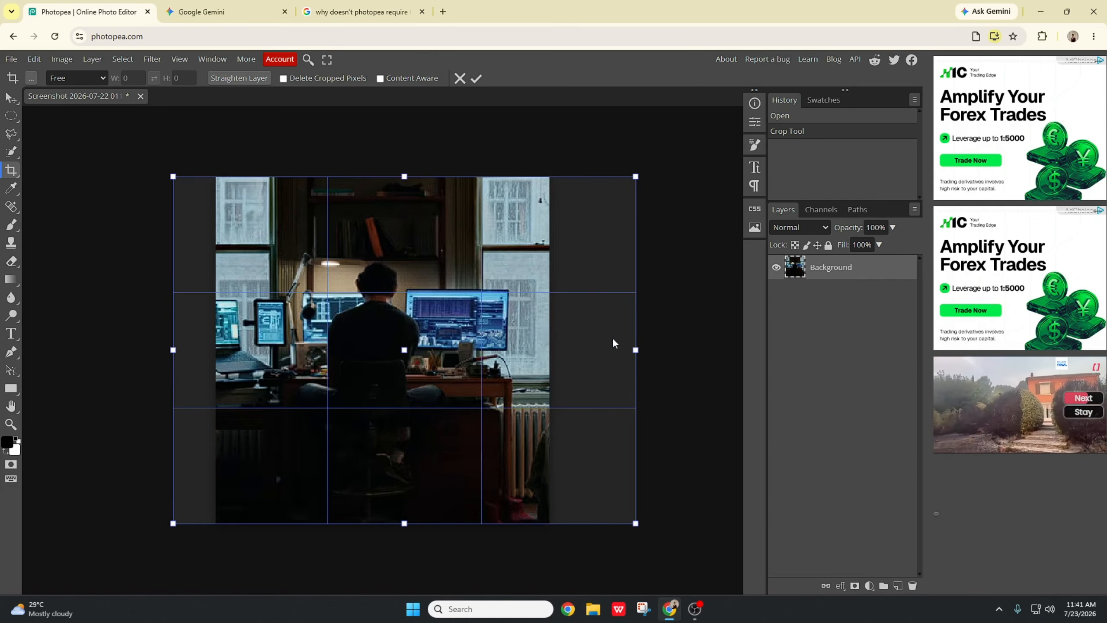
{"action": "left_click_drag", "start_coordinate": [409, 175], "coordinate": [405, 136]}
{"action": "left_click_drag", "start_coordinate": [404, 523], "coordinate": [404, 571]}
{"action": "left_click", "coordinate": [11, 99]}
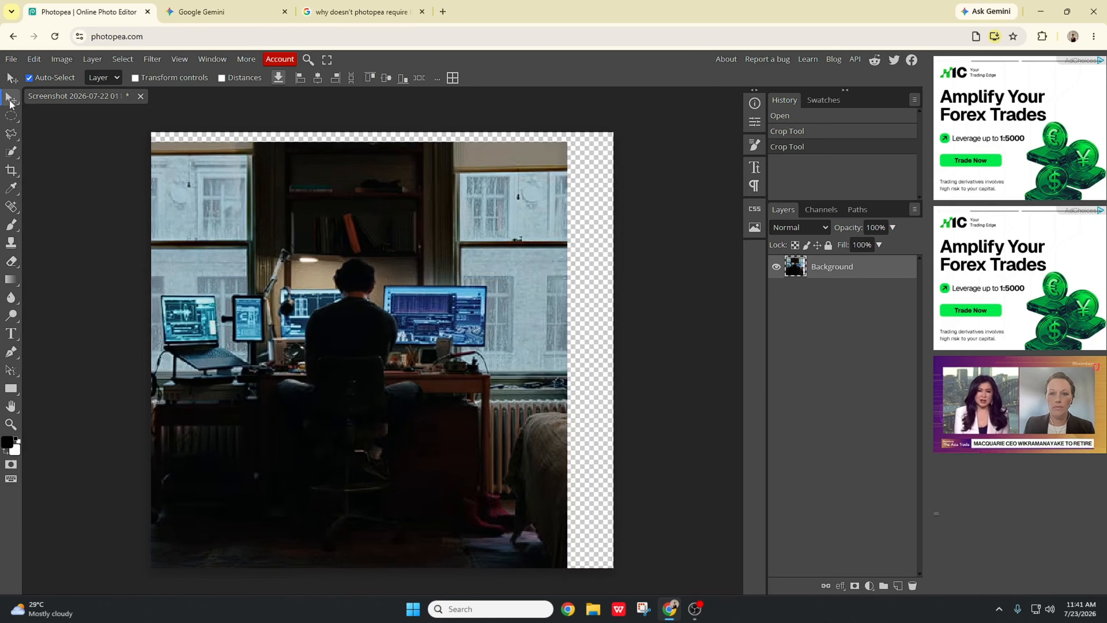
{"action": "key", "text": "ctrl+z"}
{"action": "key", "text": "ctrl+z"}
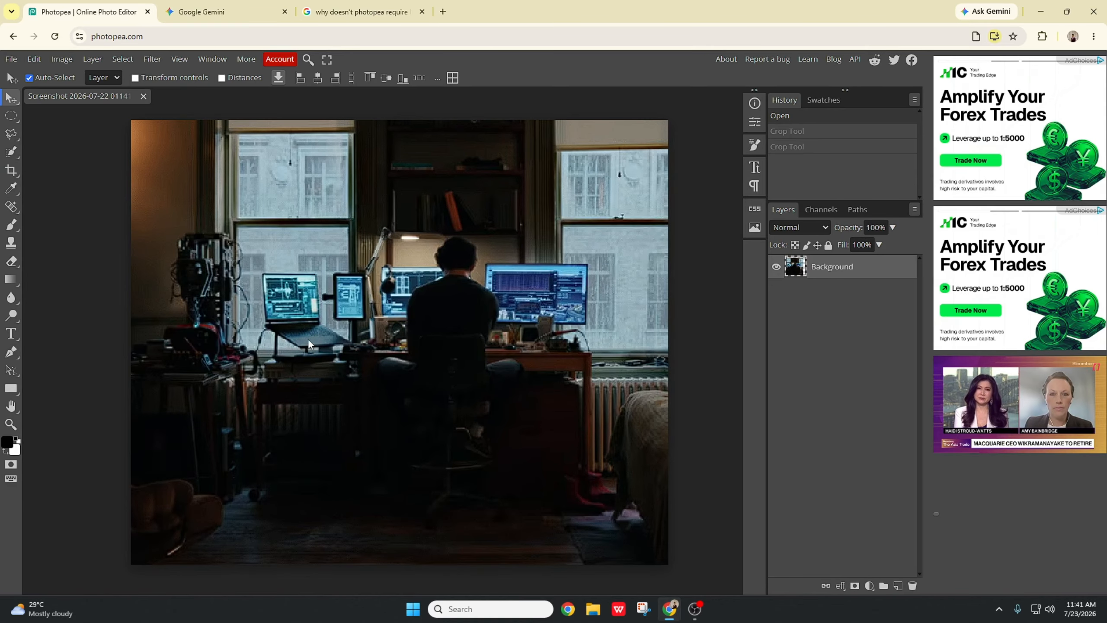
Step: Use Perspective Crop to trim the top and bottom of the photo
{"action": "left_click", "coordinate": [12, 170]}
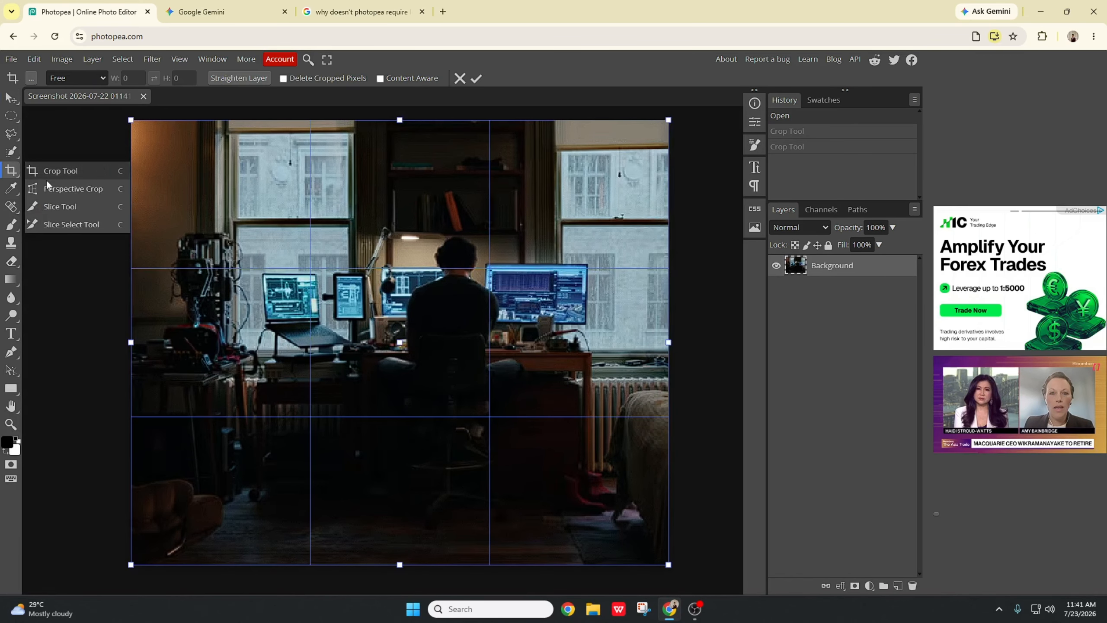
{"action": "left_click", "coordinate": [70, 186]}
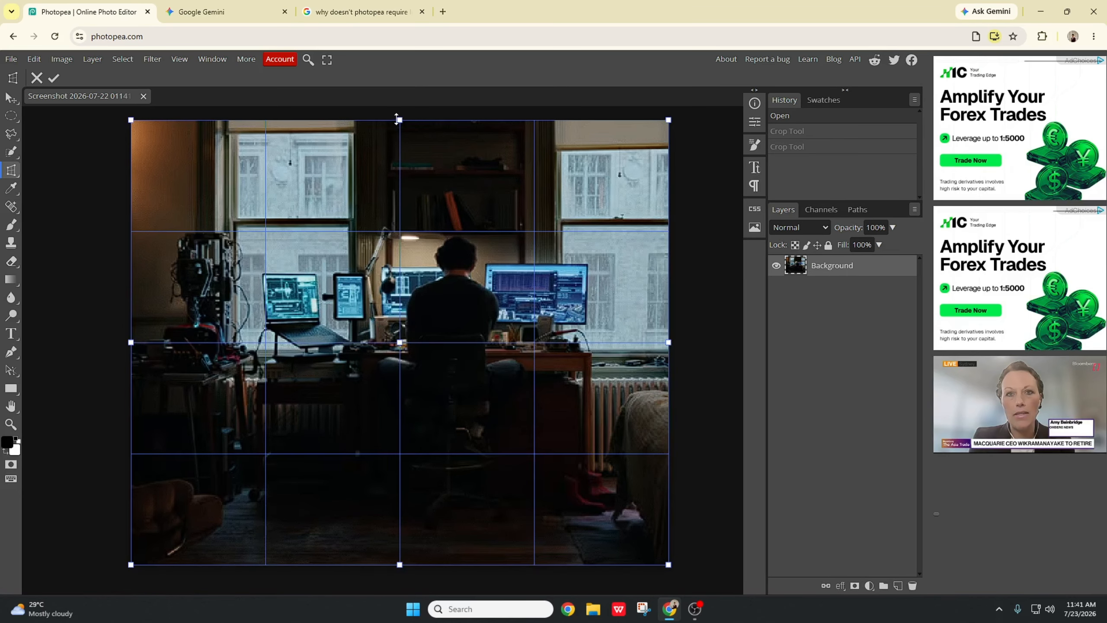
{"action": "left_click_drag", "start_coordinate": [397, 118], "coordinate": [412, 171]}
{"action": "left_click_drag", "start_coordinate": [405, 565], "coordinate": [401, 509]}
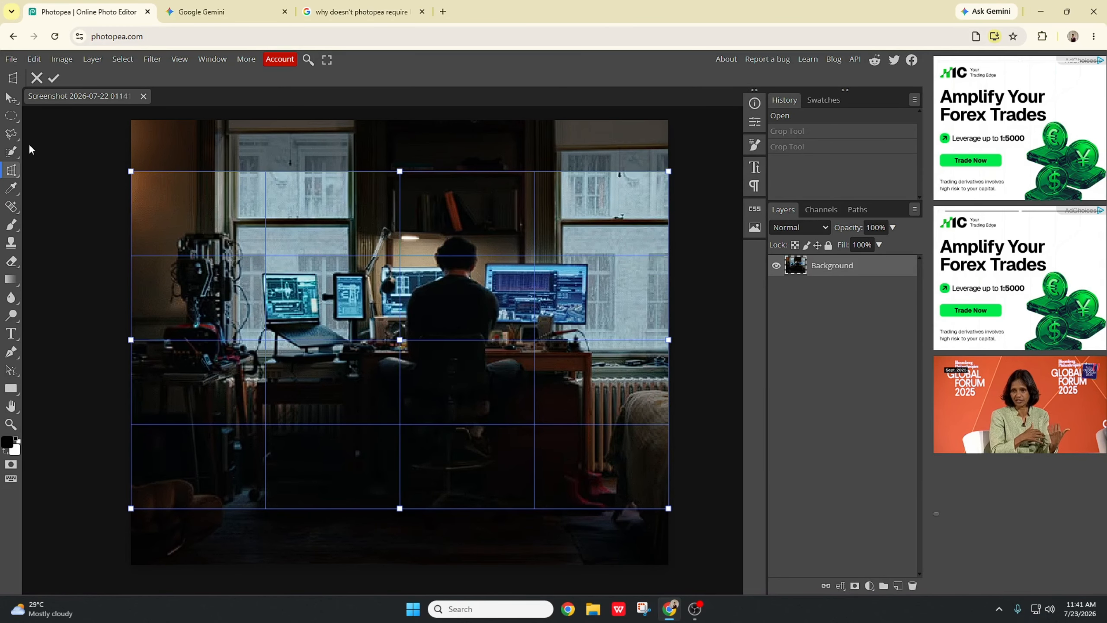
{"action": "left_click", "coordinate": [12, 102]}
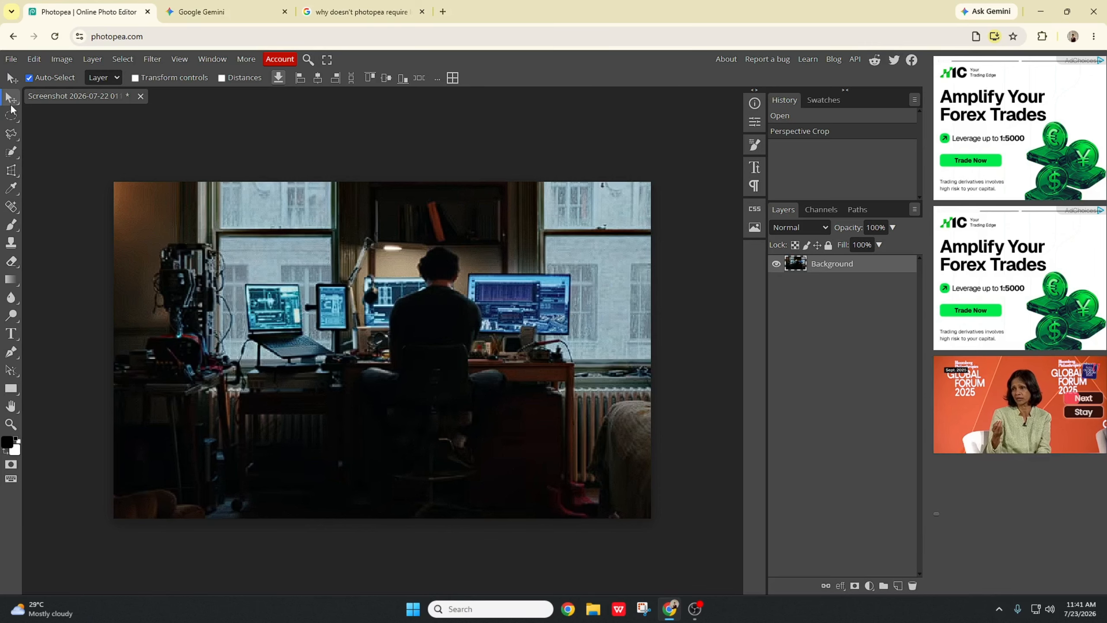
Step: Apply another Perspective Crop that trims the left side of the photo
{"action": "right_click", "coordinate": [14, 175]}
{"action": "left_click", "coordinate": [64, 194]}
{"action": "left_click_drag", "start_coordinate": [109, 348], "coordinate": [280, 350]}
{"action": "left_click", "coordinate": [10, 97]}
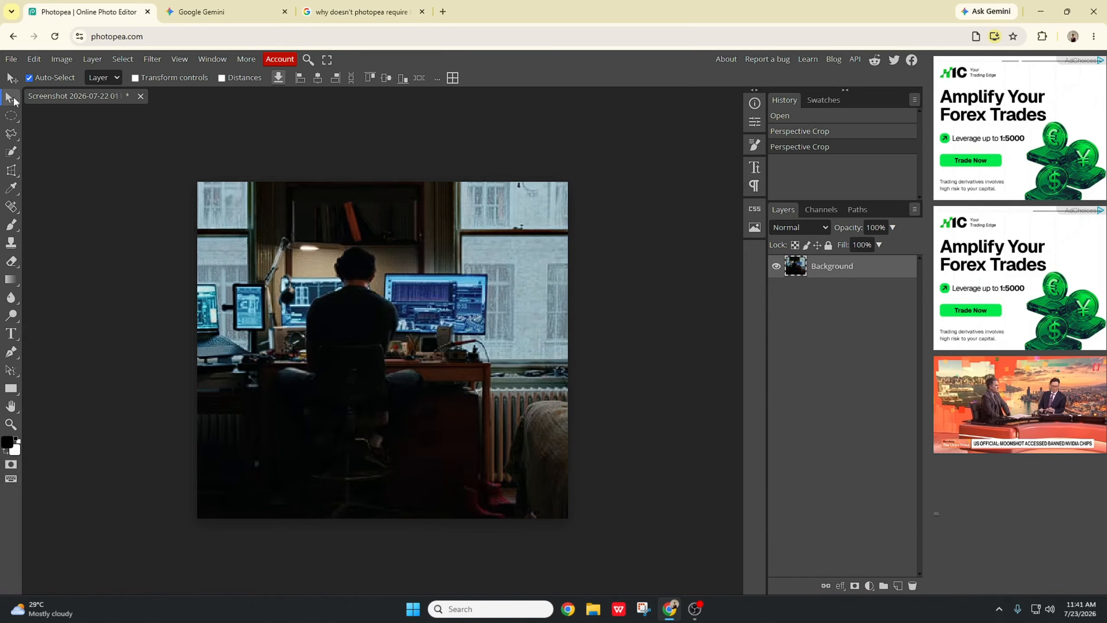
Step: Perspective-crop a small area near the upper window, then undo that crop
{"action": "left_click", "coordinate": [13, 175]}
{"action": "right_click", "coordinate": [14, 175]}
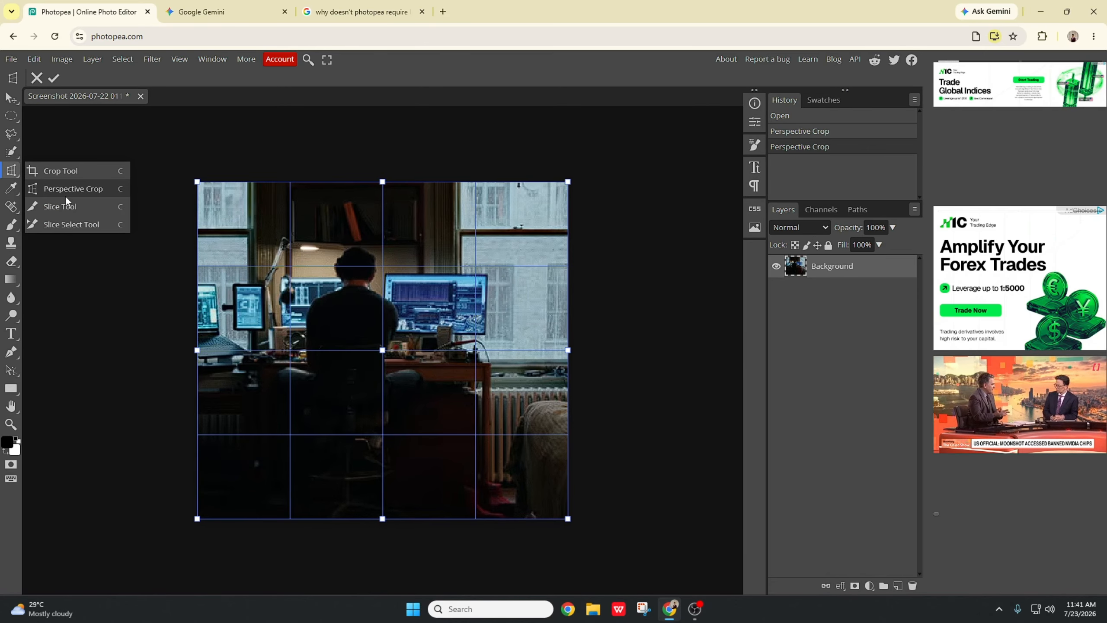
{"action": "left_click", "coordinate": [63, 195]}
{"action": "left_click_drag", "start_coordinate": [389, 201], "coordinate": [399, 212]}
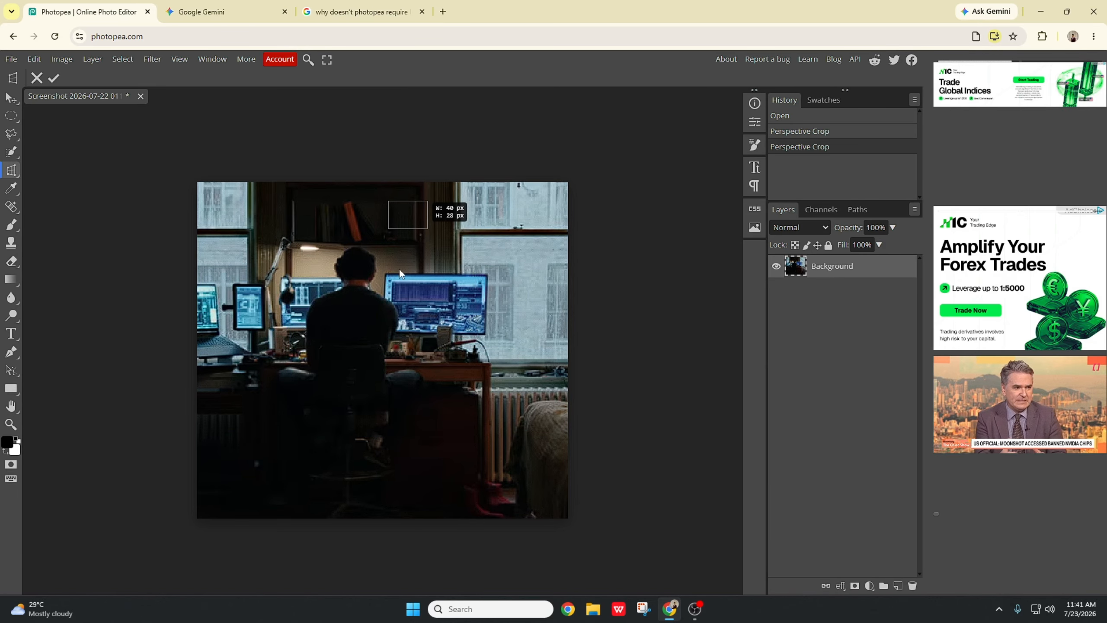
{"action": "left_click_drag", "start_coordinate": [400, 270], "coordinate": [489, 273]}
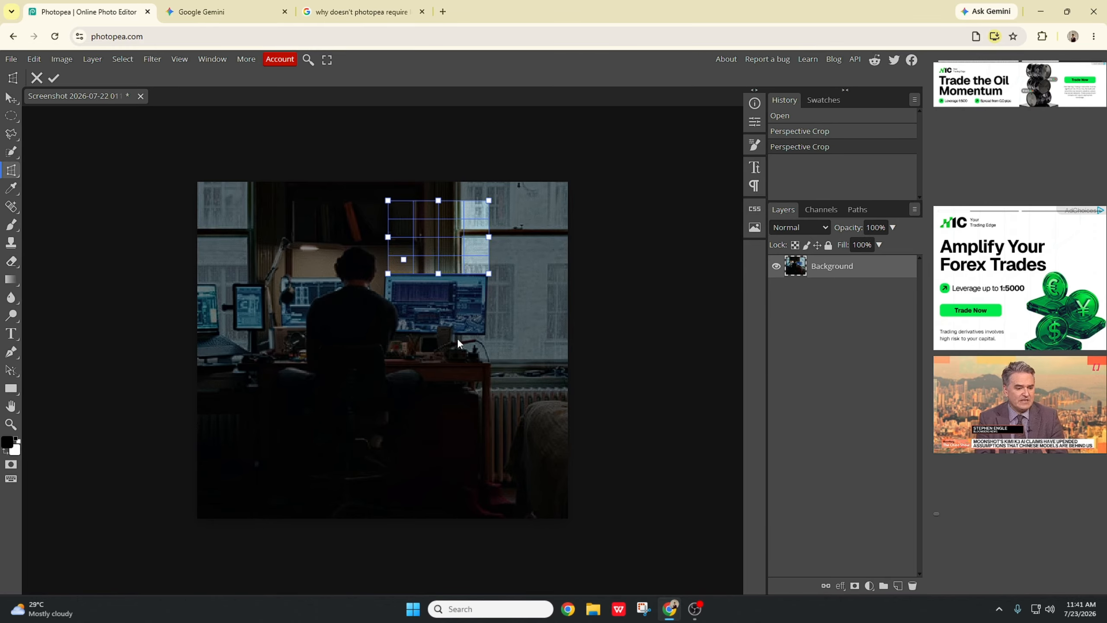
{"action": "left_click", "coordinate": [11, 100]}
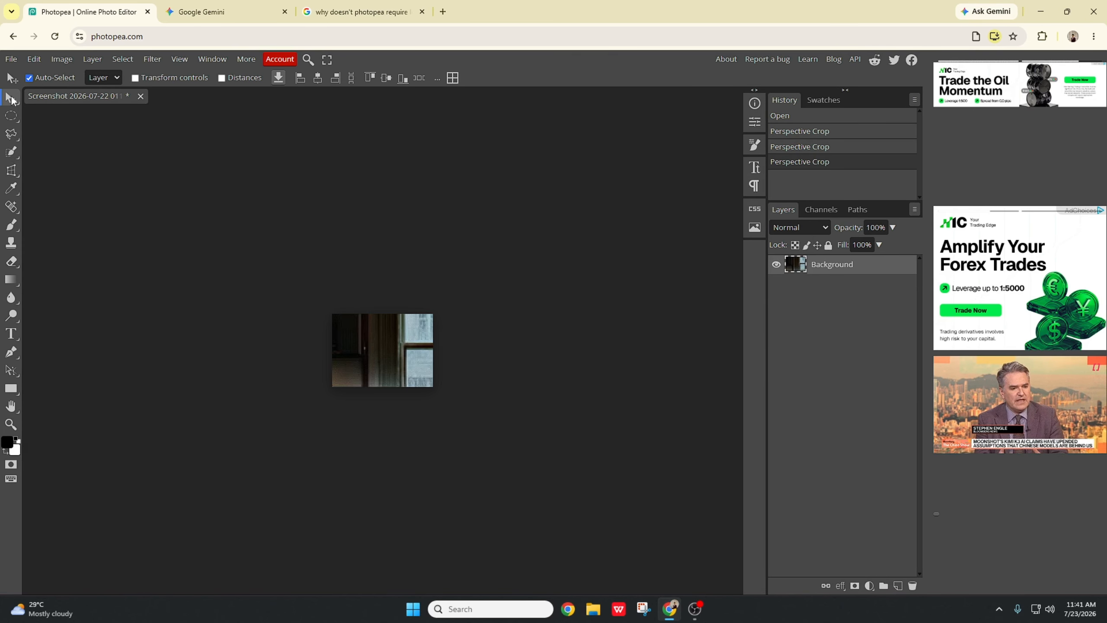
{"action": "key", "text": "ctrl+z"}
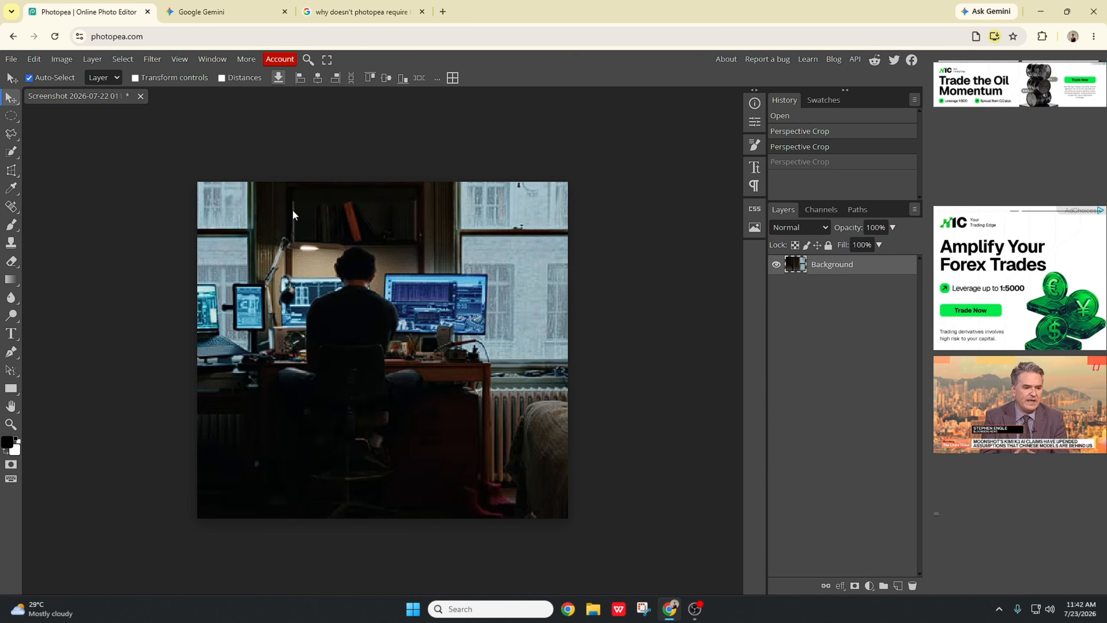
Step: Cancel the new Perspective Crop box and undo the remaining perspective crops
{"action": "left_click", "coordinate": [12, 171]}
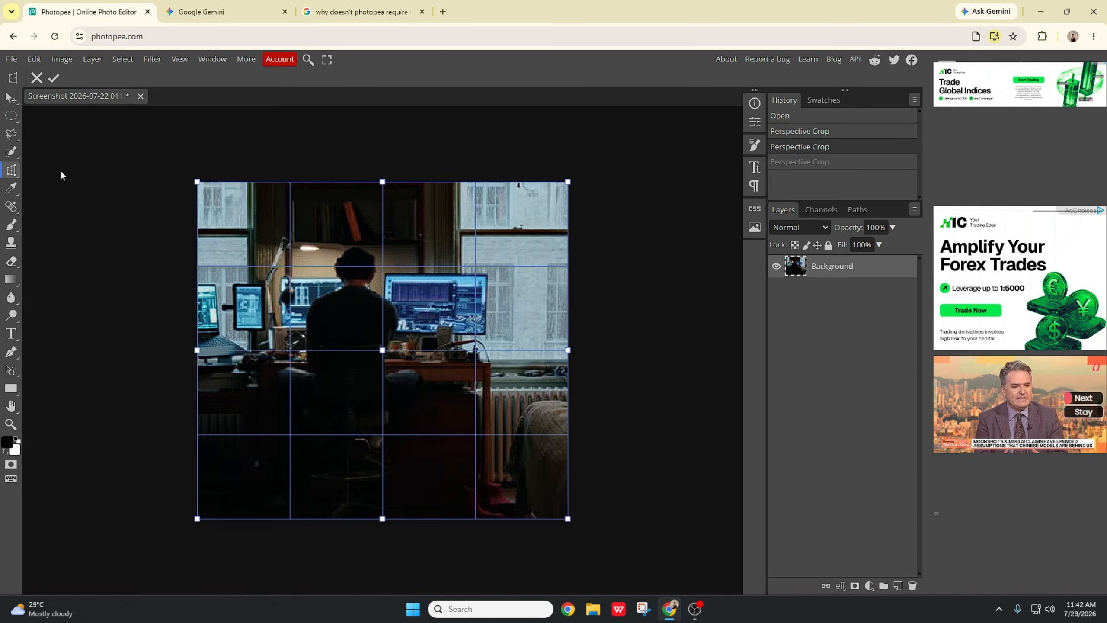
{"action": "left_click", "coordinate": [382, 279]}
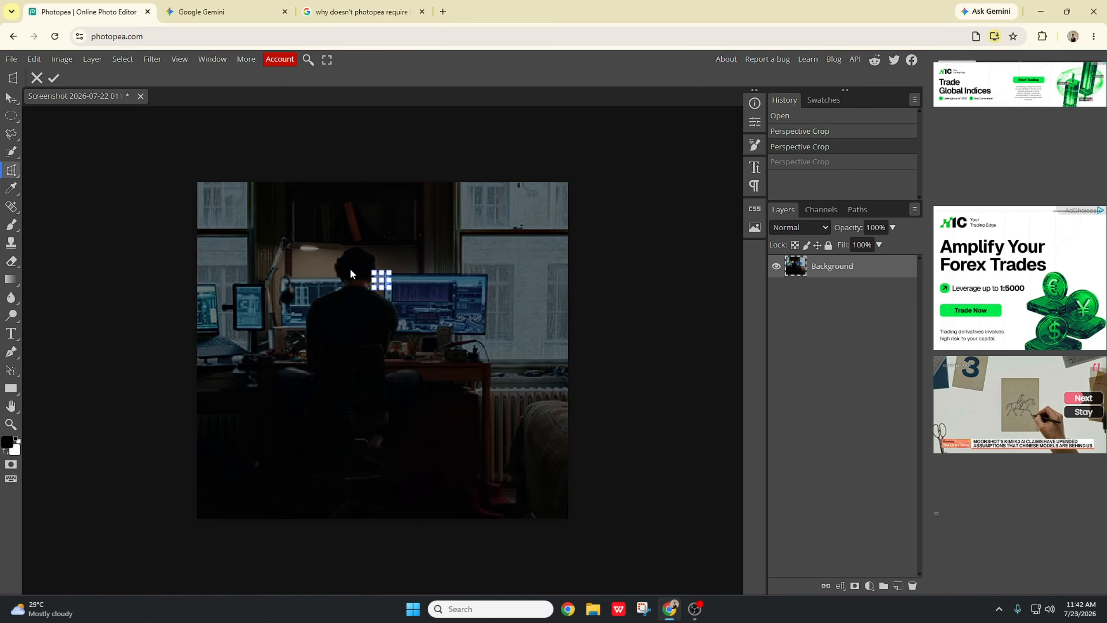
{"action": "key", "text": "Escape"}
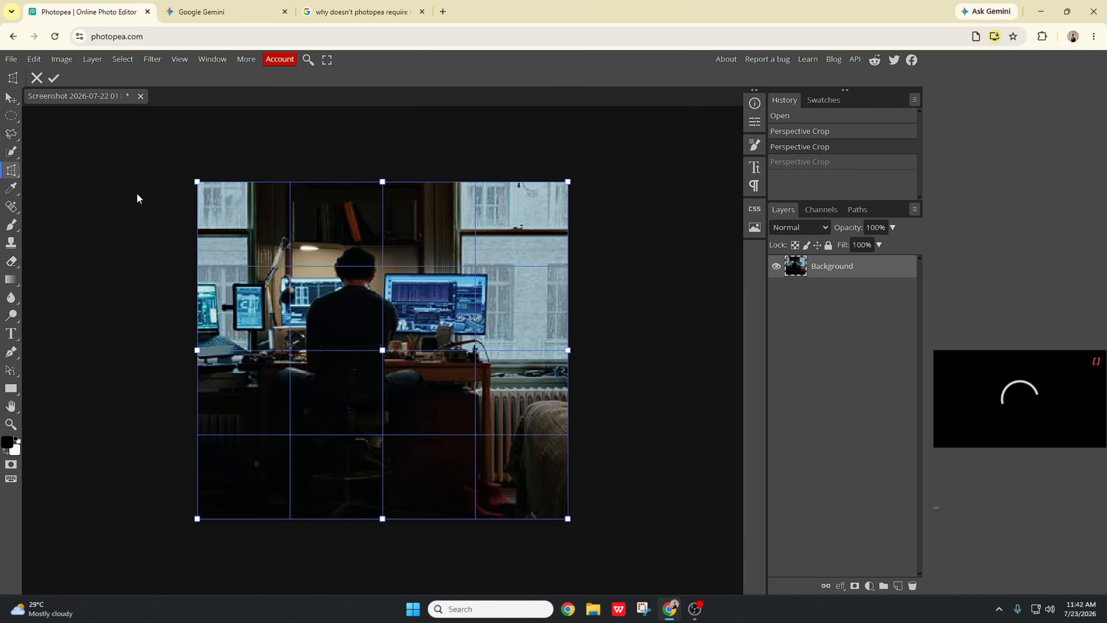
{"action": "key", "text": "ctrl+z"}
{"action": "key", "text": "ctrl+z"}
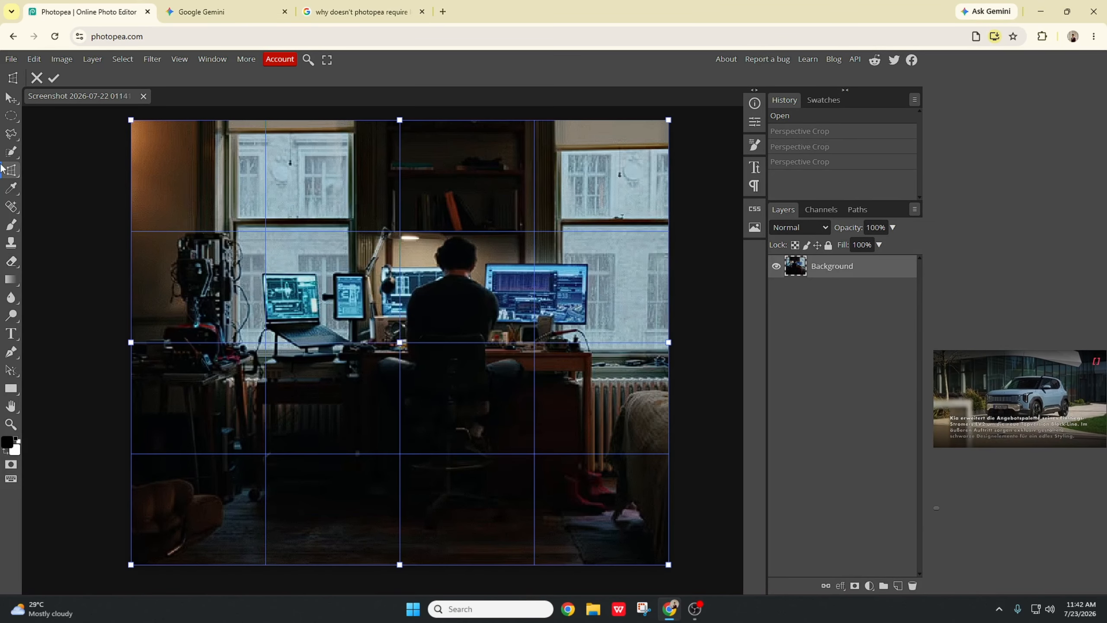
Step: Draw several slices over the desk and monitors with the Slice Tool
{"action": "right_click", "coordinate": [11, 172]}
{"action": "left_click", "coordinate": [86, 209]}
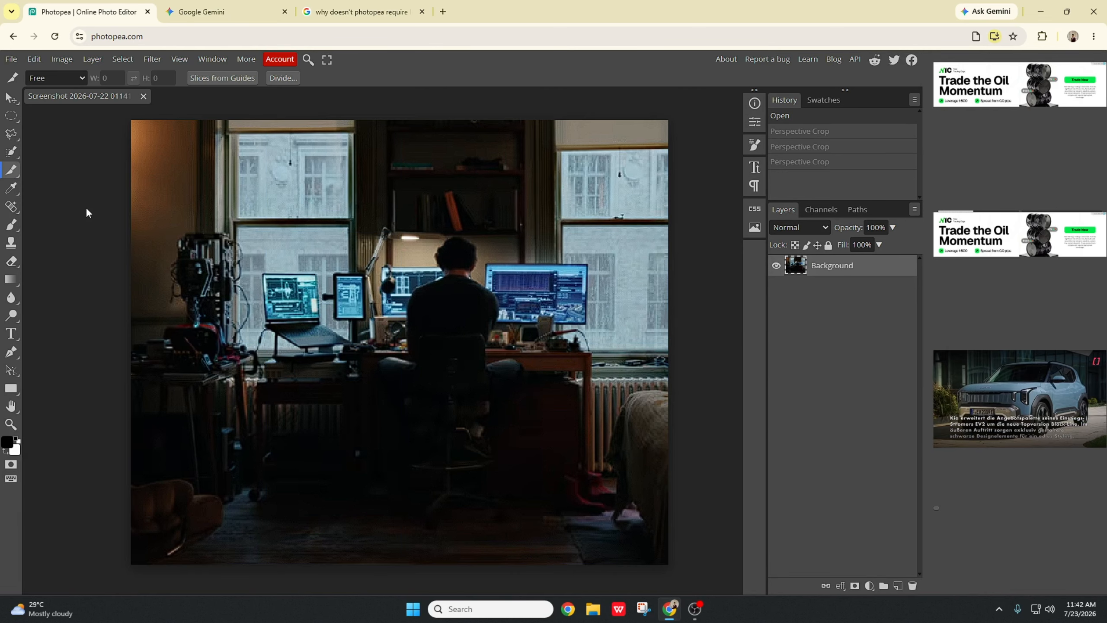
{"action": "left_click_drag", "start_coordinate": [428, 227], "coordinate": [348, 400]}
{"action": "left_click_drag", "start_coordinate": [405, 300], "coordinate": [368, 386]}
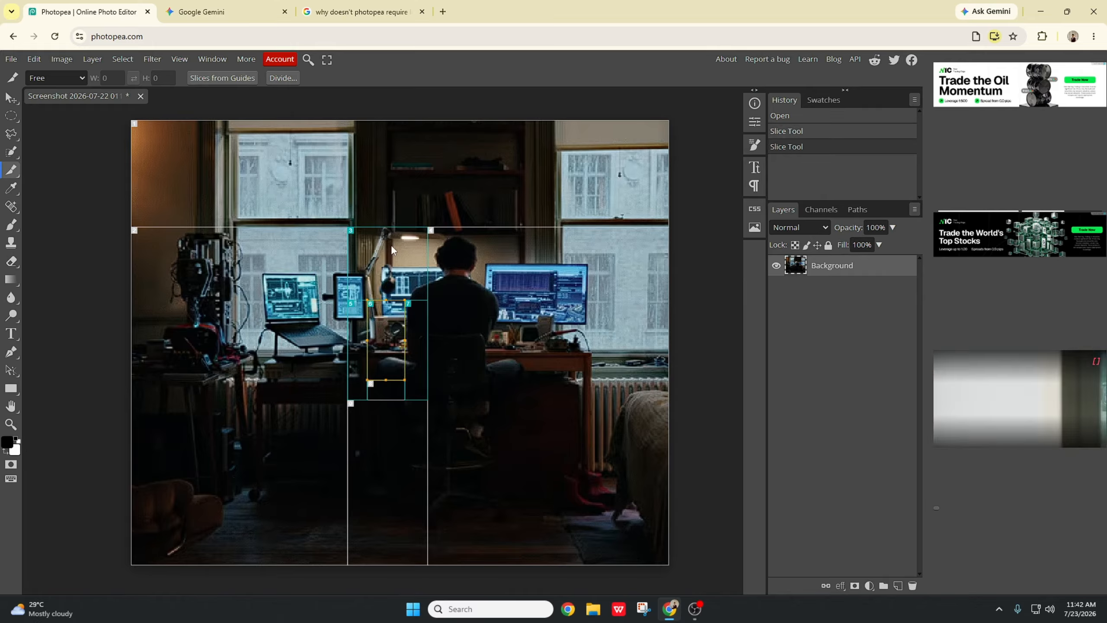
{"action": "left_click_drag", "start_coordinate": [374, 236], "coordinate": [429, 280]}
Step: Nudge the sliced image slightly with the Move tool
{"action": "left_click", "coordinate": [11, 98]}
{"action": "left_click_drag", "start_coordinate": [390, 349], "coordinate": [380, 358]}
{"action": "left_click_drag", "start_coordinate": [382, 360], "coordinate": [380, 360]}
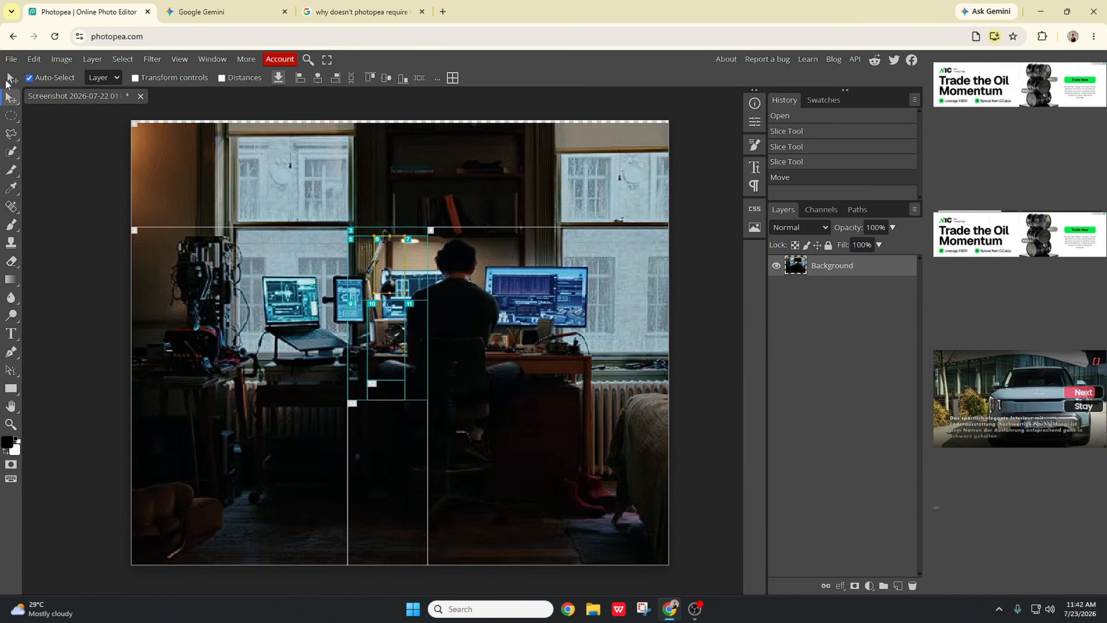
{"action": "left_click_drag", "start_coordinate": [422, 322], "coordinate": [423, 320]}
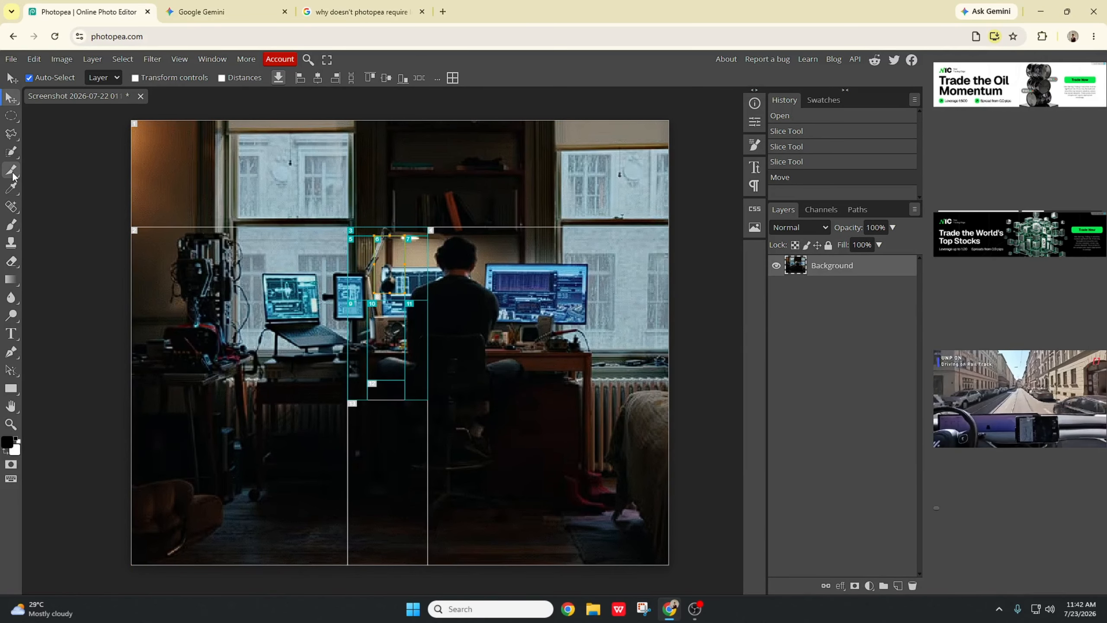
Step: Move and resize slices around the left equipment and right window with the Slice Select Tool
{"action": "left_click", "coordinate": [12, 170]}
{"action": "left_click", "coordinate": [96, 224]}
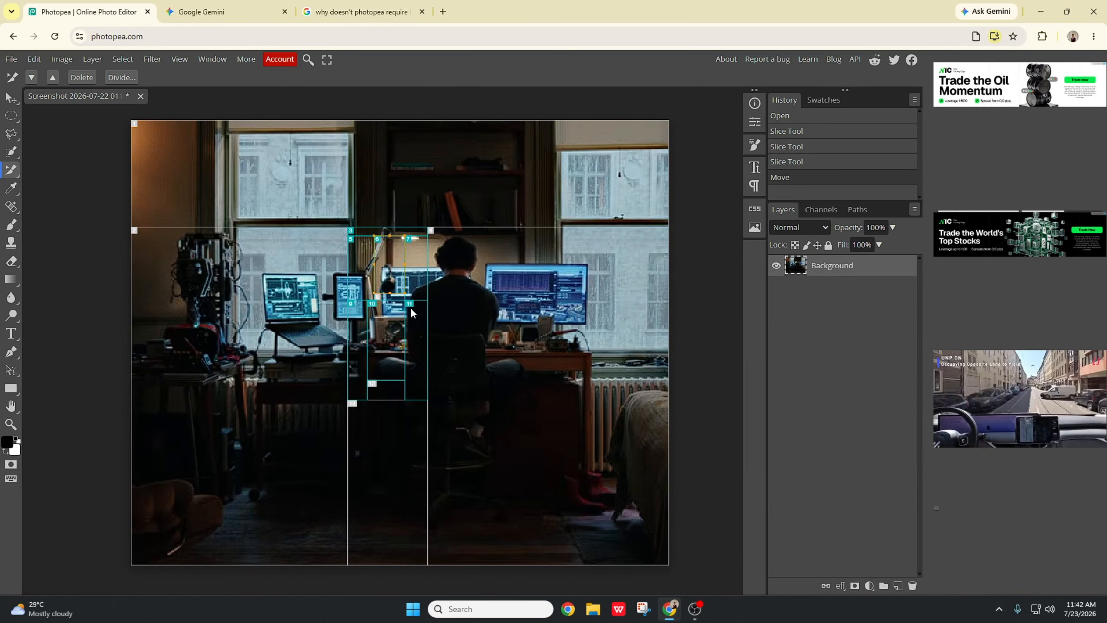
{"action": "left_click_drag", "start_coordinate": [385, 308], "coordinate": [185, 237]}
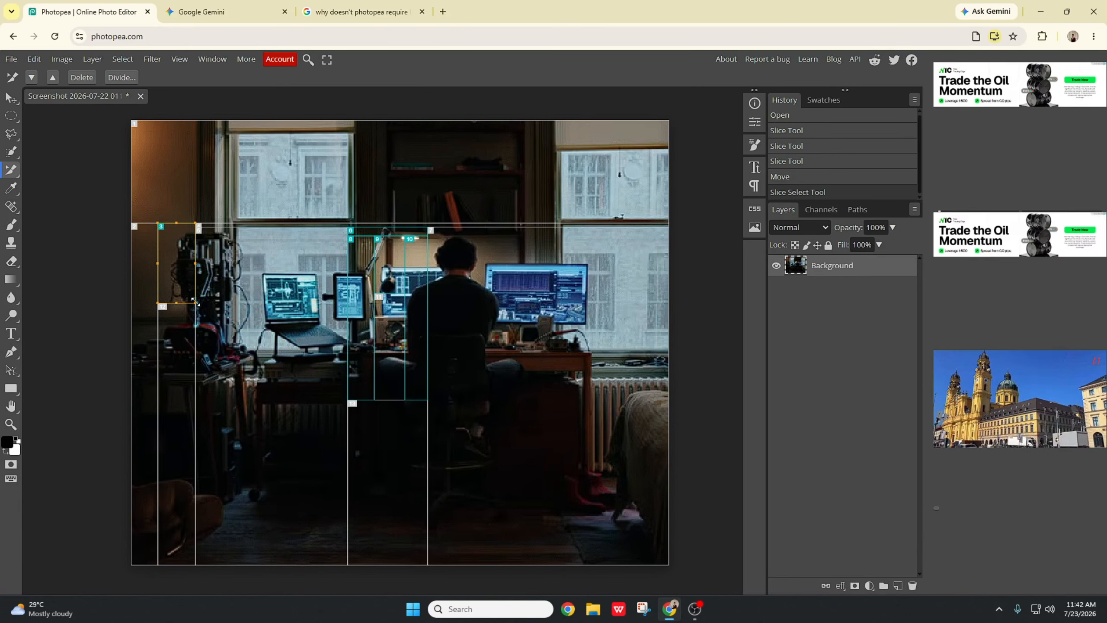
{"action": "left_click_drag", "start_coordinate": [195, 302], "coordinate": [256, 380]}
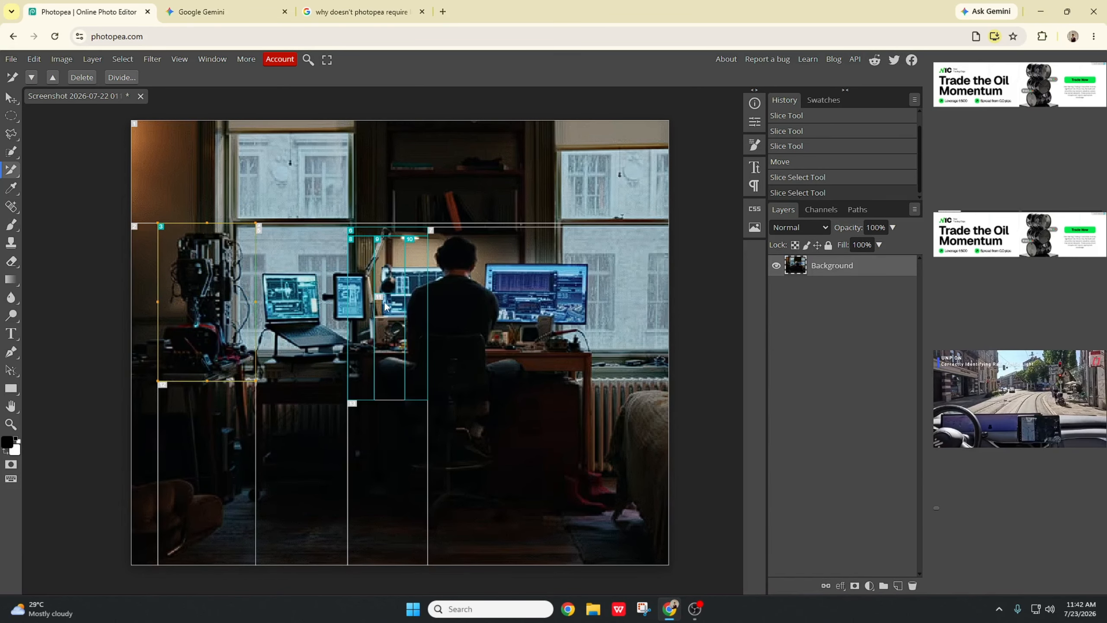
{"action": "left_click_drag", "start_coordinate": [387, 276], "coordinate": [378, 388]}
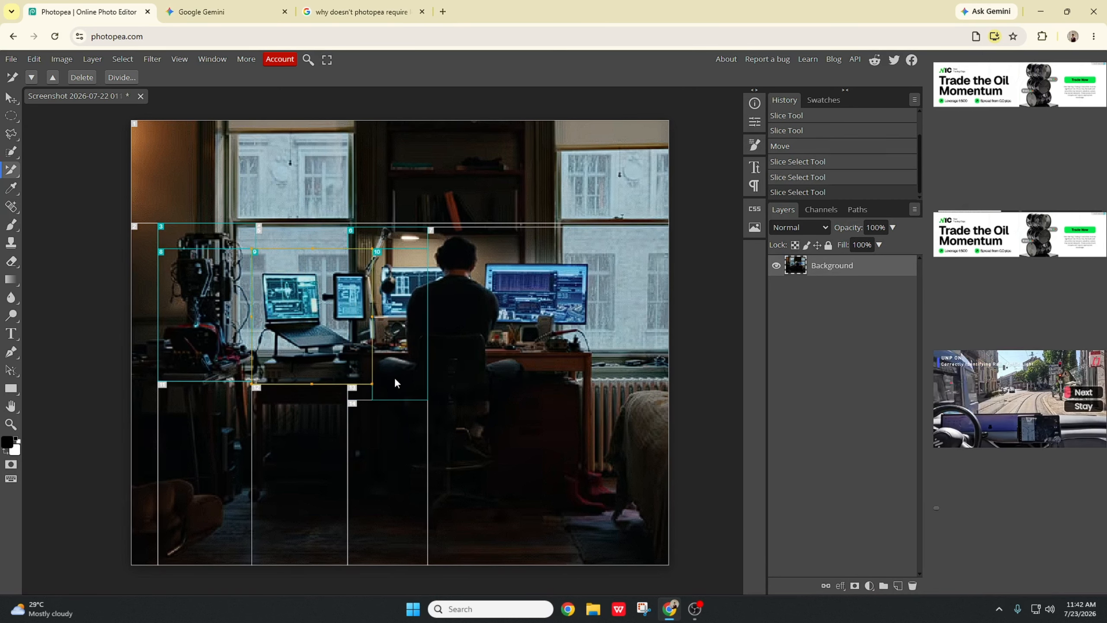
{"action": "left_click_drag", "start_coordinate": [426, 287], "coordinate": [541, 283]}
{"action": "left_click_drag", "start_coordinate": [543, 396], "coordinate": [632, 445]}
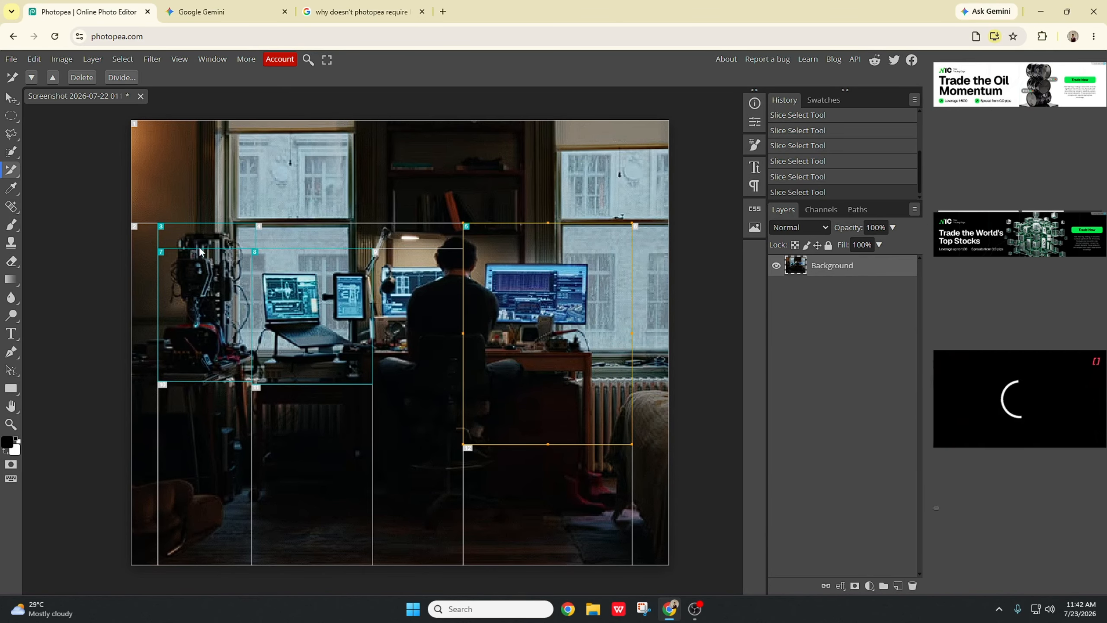
Step: Add a small slice near the left equipment, then select and delete slices
{"action": "left_click_drag", "start_coordinate": [203, 298], "coordinate": [175, 308]}
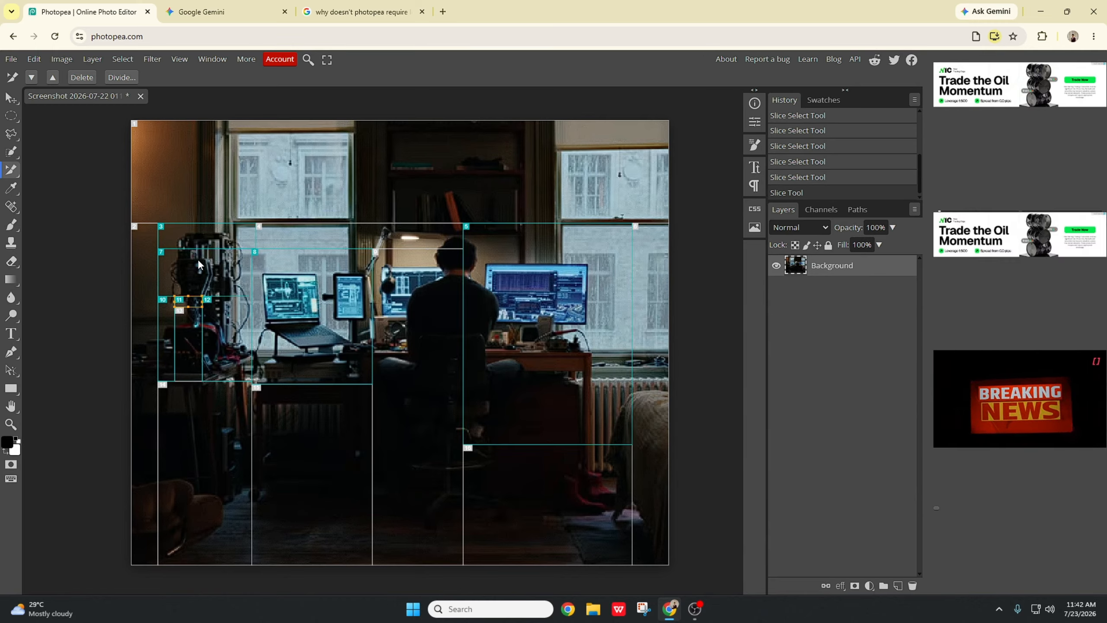
{"action": "left_click", "coordinate": [230, 266]}
{"action": "left_click_drag", "start_coordinate": [304, 281], "coordinate": [300, 271]}
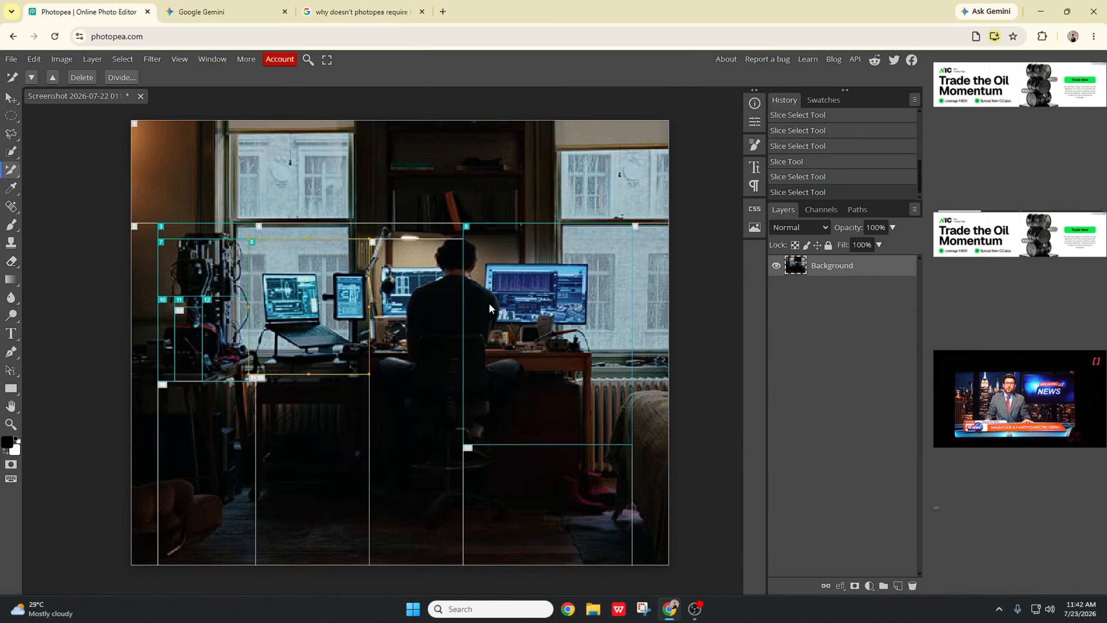
{"action": "left_click", "coordinate": [489, 304]}
{"action": "left_click_drag", "start_coordinate": [546, 269], "coordinate": [549, 243]}
{"action": "key", "text": "Delete"}
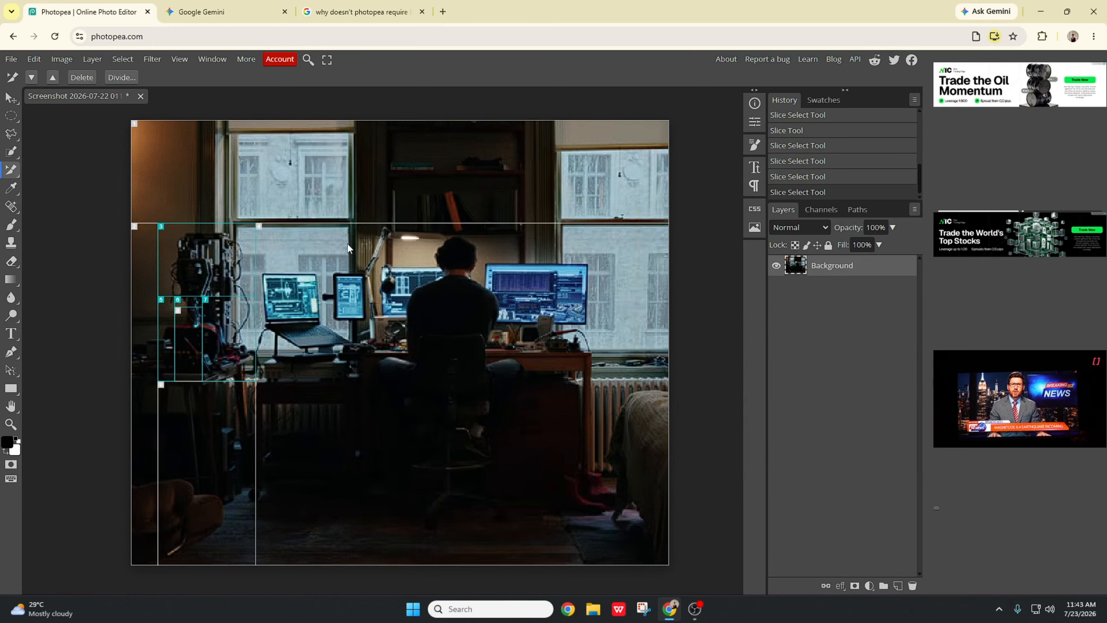
{"action": "key", "text": "Delete"}
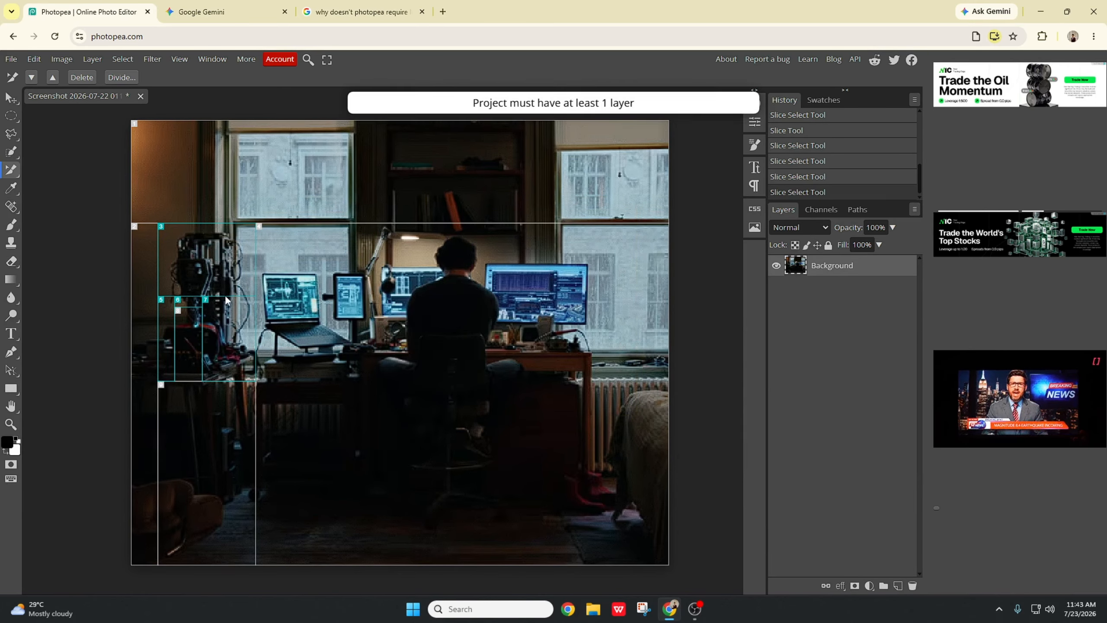
Step: Adjust a slice's position with the Slice Select Tool and try to delete another slice
{"action": "left_click_drag", "start_coordinate": [196, 306], "coordinate": [210, 258]}
{"action": "right_click", "coordinate": [8, 174]}
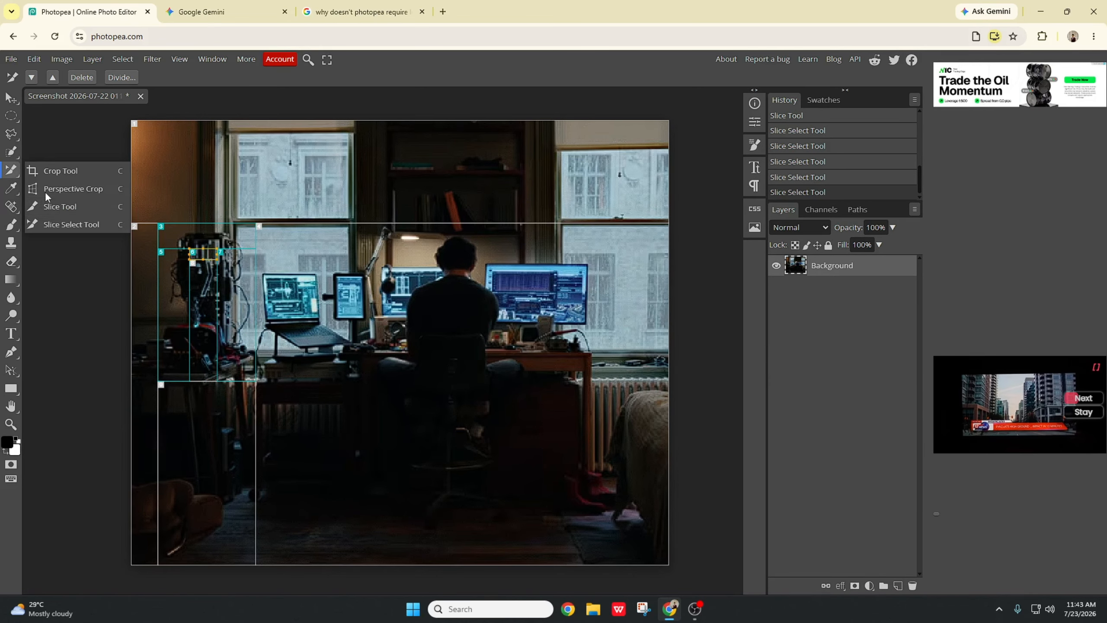
{"action": "left_click", "coordinate": [87, 224]}
{"action": "left_click_drag", "start_coordinate": [198, 295], "coordinate": [263, 310]}
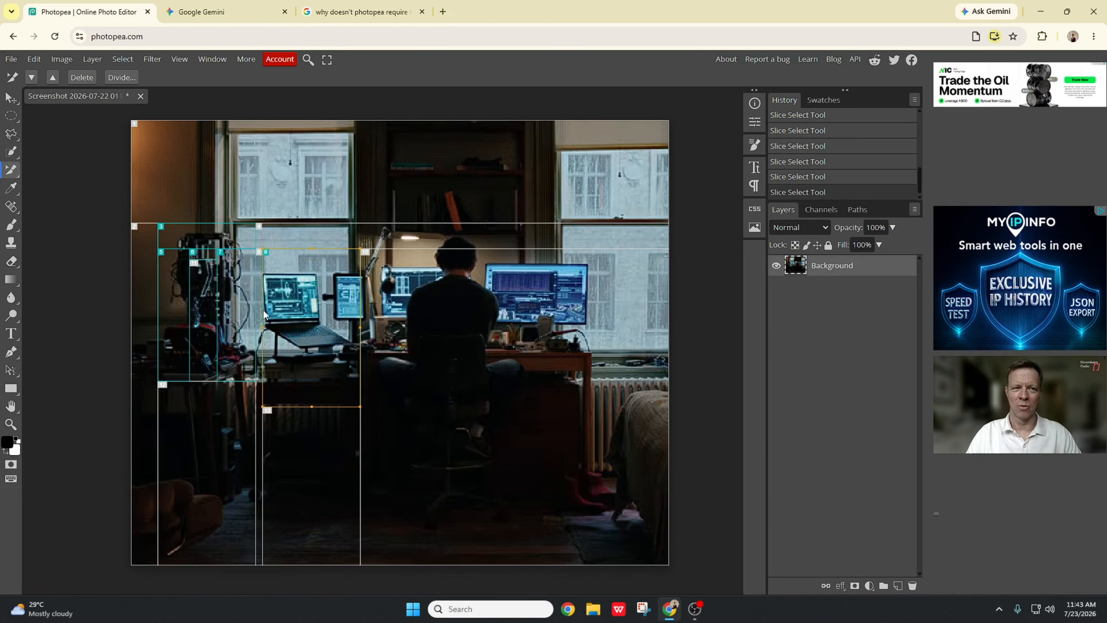
{"action": "left_click", "coordinate": [134, 124]}
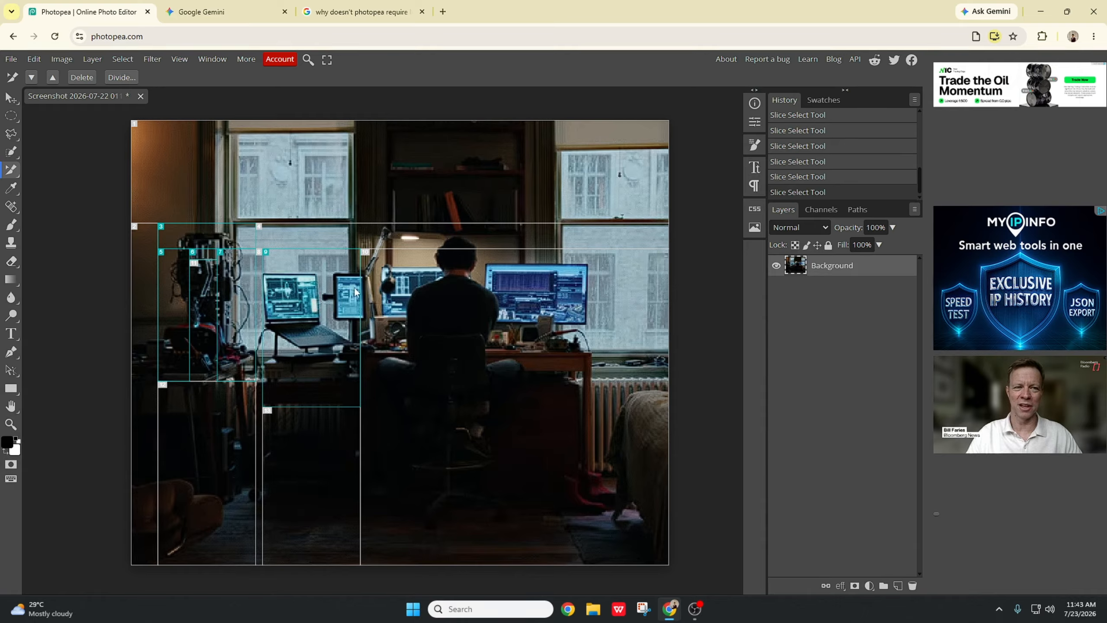
{"action": "key", "text": "Delete"}
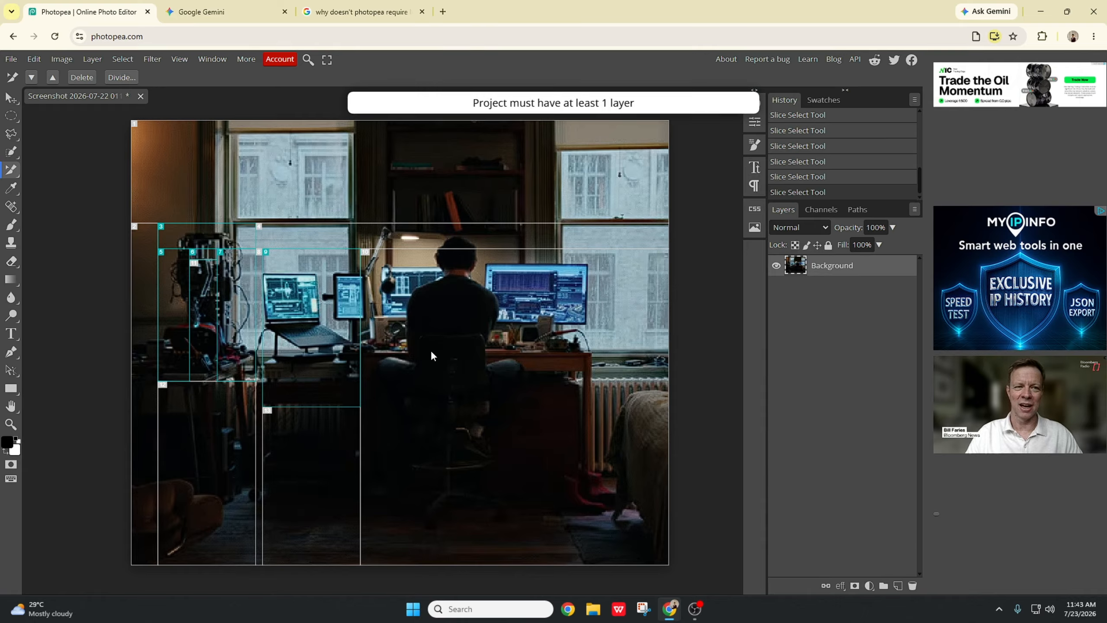
Step: Undo all the slice edits to return to the unsliced photo
{"action": "key", "text": "ctrl+z"}
{"action": "key", "text": "ctrl+z"}
{"action": "key", "text": "ctrl+z"}
{"action": "key", "text": "ctrl+z"}
{"action": "key", "text": "ctrl+z"}
{"action": "key", "text": "ctrl+z"}
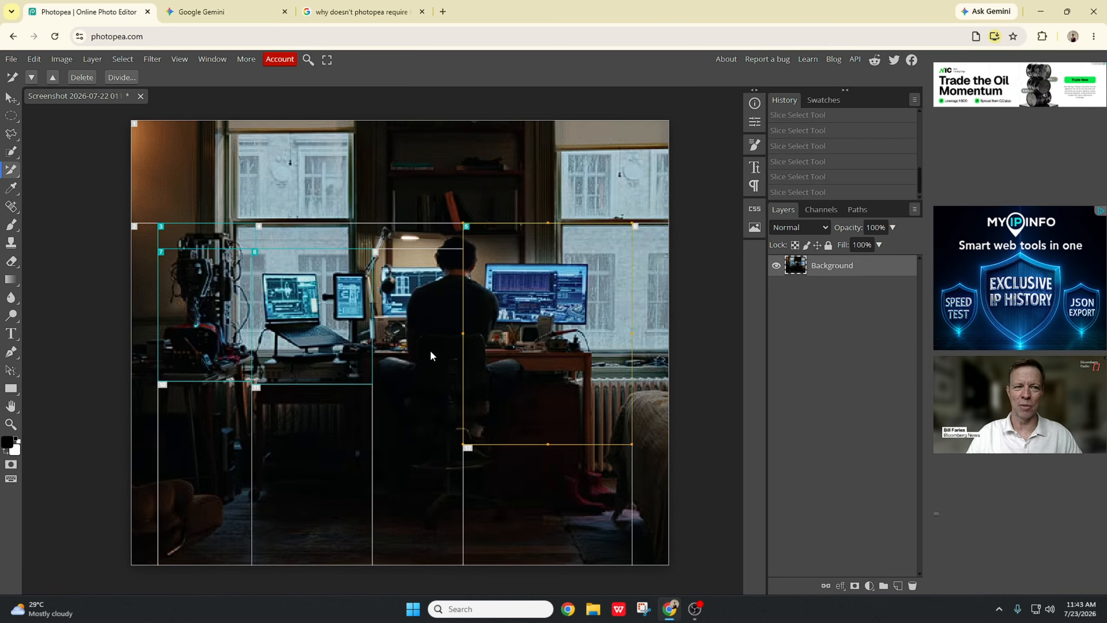
{"action": "key", "text": "ctrl+z"}
{"action": "key", "text": "ctrl+z"}
{"action": "key", "text": "ctrl+z"}
{"action": "key", "text": "ctrl+z"}
{"action": "key", "text": "ctrl+z"}
{"action": "key", "text": "ctrl+z"}
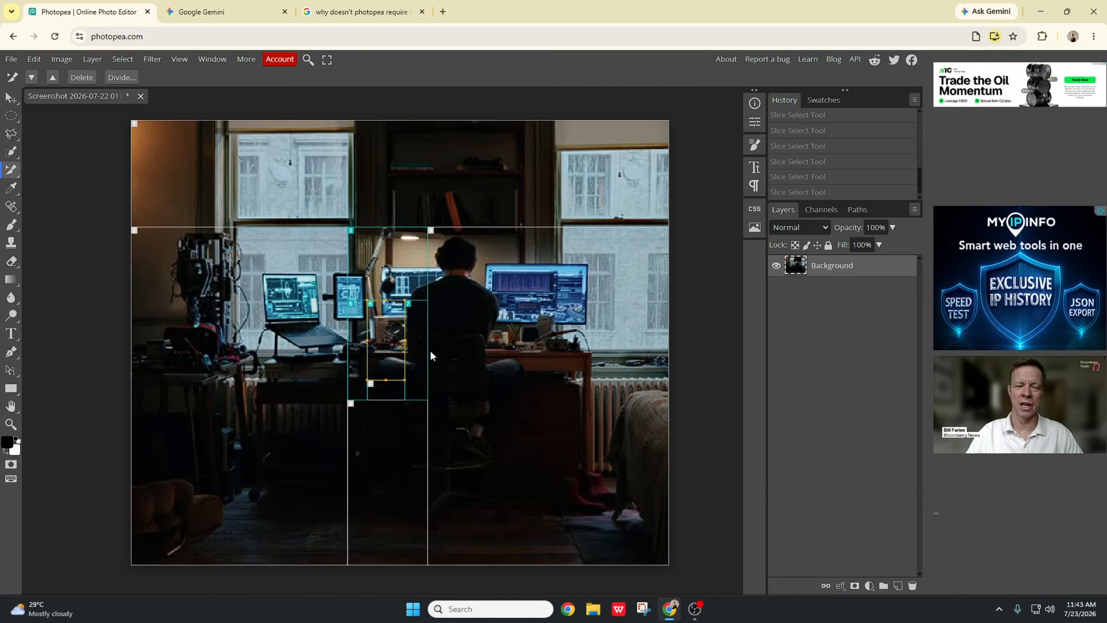
{"action": "key", "text": "ctrl+z"}
{"action": "key", "text": "ctrl+z"}
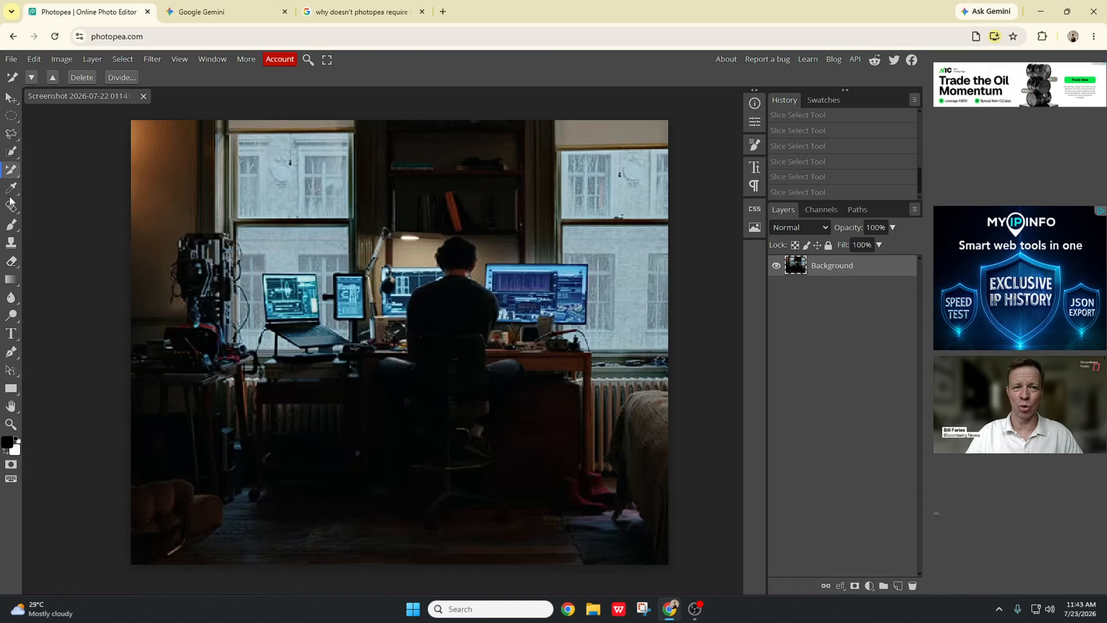
Step: Sample the foreground colour from the right monitor with the Eyedropper
{"action": "left_click", "coordinate": [10, 196]}
{"action": "left_click", "coordinate": [9, 194]}
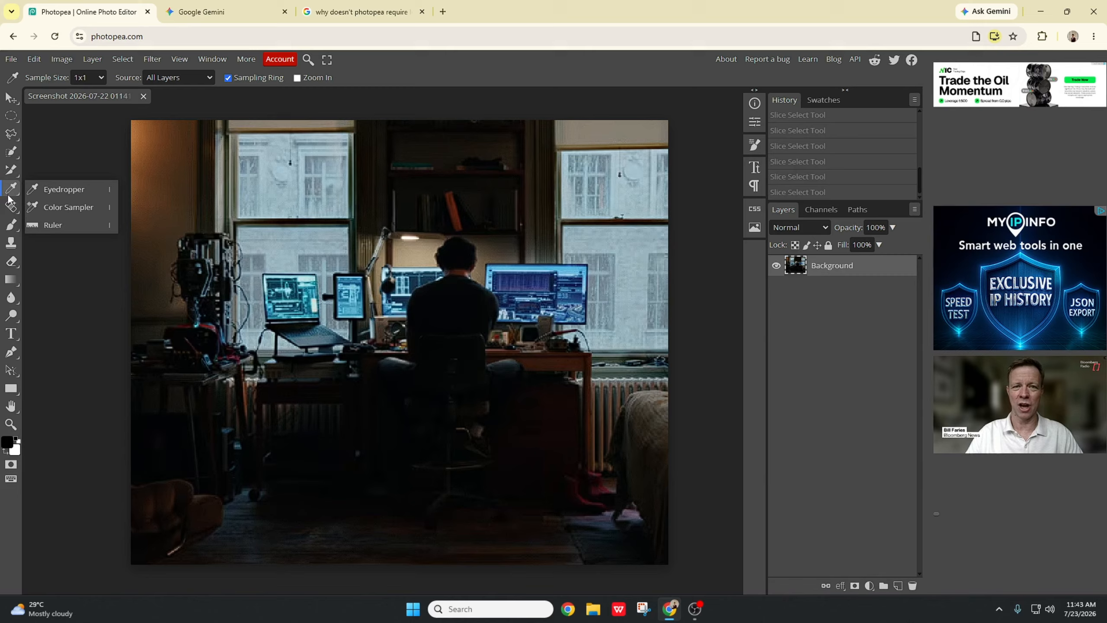
{"action": "left_click", "coordinate": [58, 190]}
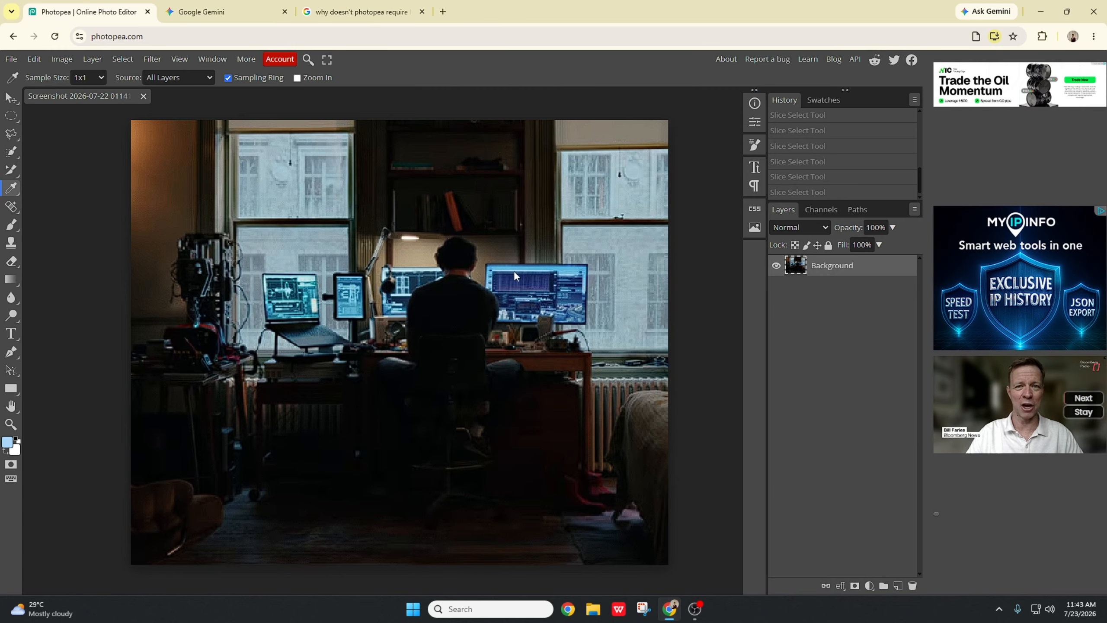
{"action": "left_click_drag", "start_coordinate": [515, 270], "coordinate": [522, 266]}
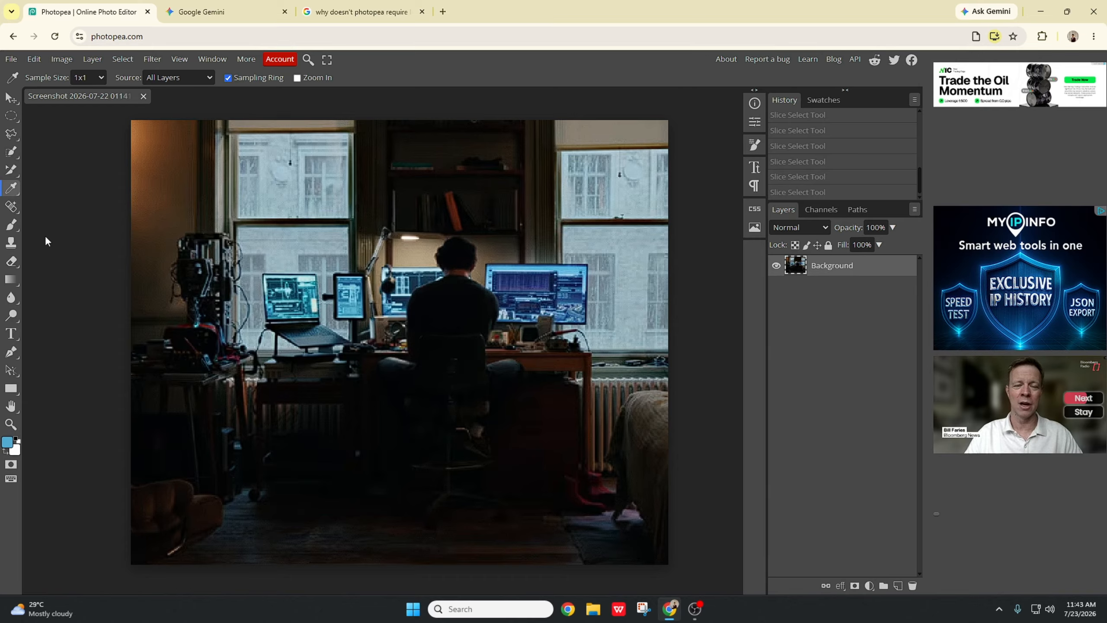
Step: Place color sampler points on the man's back with the Color Sampler
{"action": "left_click", "coordinate": [10, 195]}
{"action": "left_click", "coordinate": [53, 207]}
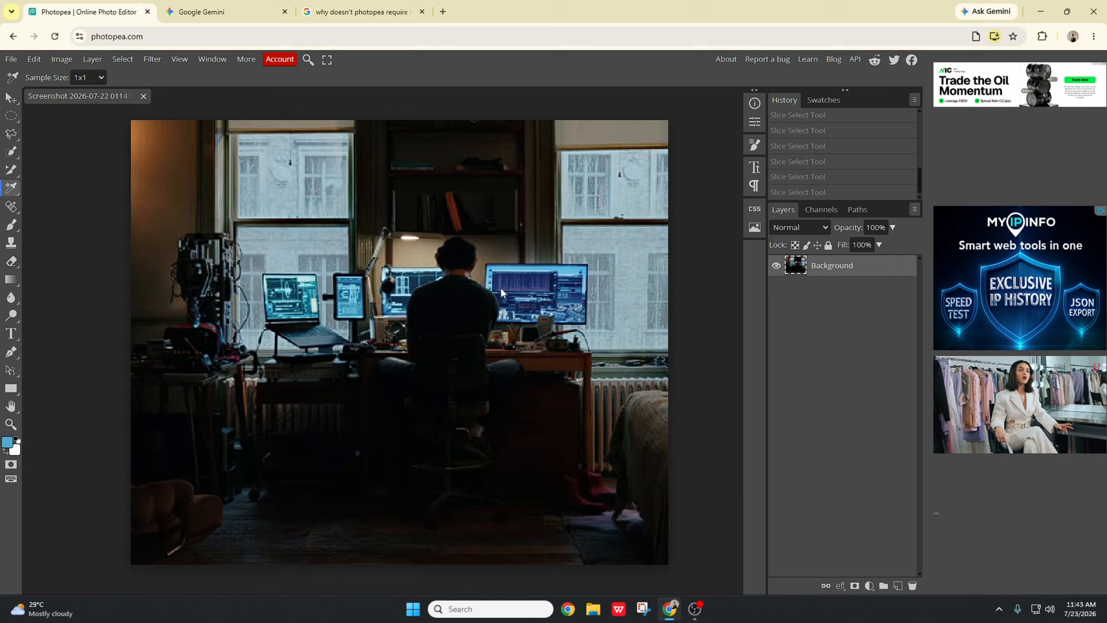
{"action": "left_click", "coordinate": [449, 299]}
{"action": "left_click_drag", "start_coordinate": [470, 315], "coordinate": [463, 313]}
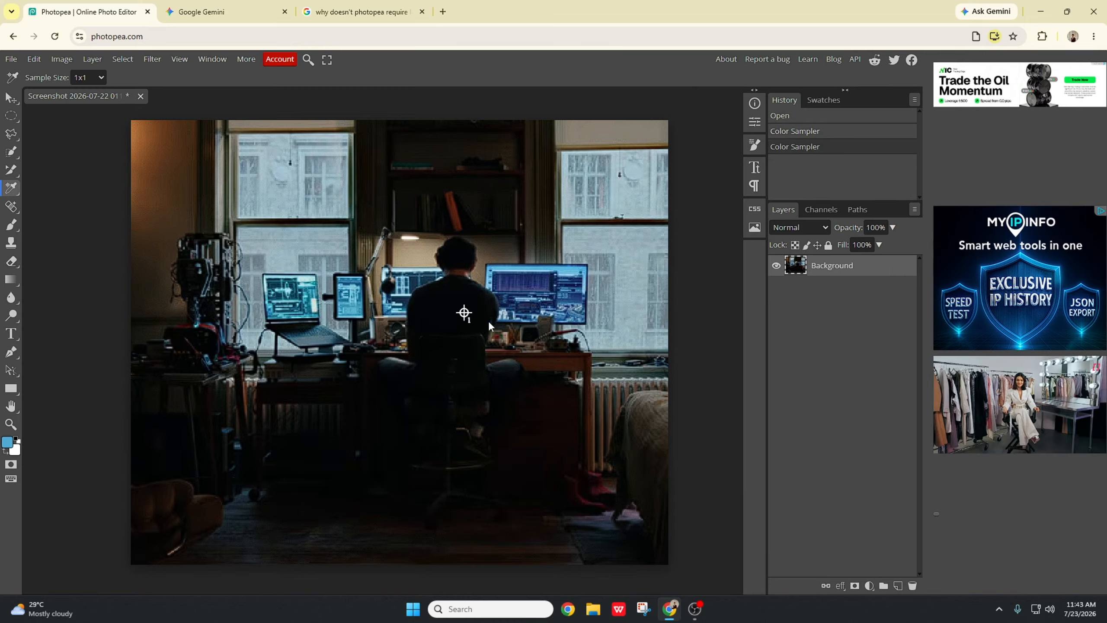
Step: Measure horizontal, vertical and diagonal distances across the photo with the Ruler
{"action": "right_click", "coordinate": [11, 188]}
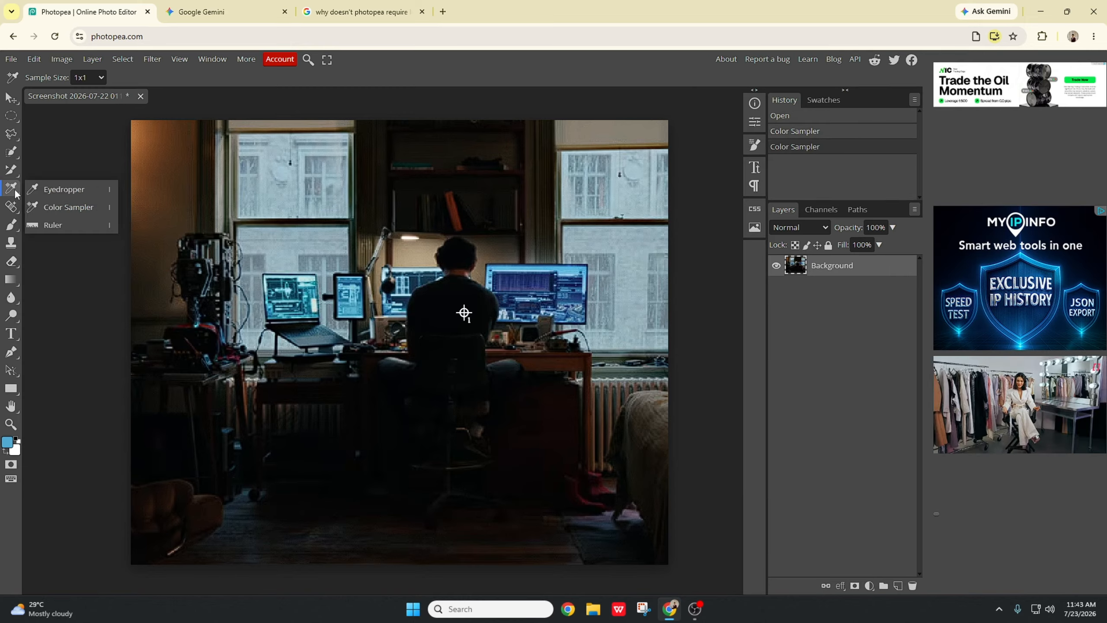
{"action": "left_click", "coordinate": [74, 225]}
{"action": "left_click_drag", "start_coordinate": [233, 254], "coordinate": [591, 255]}
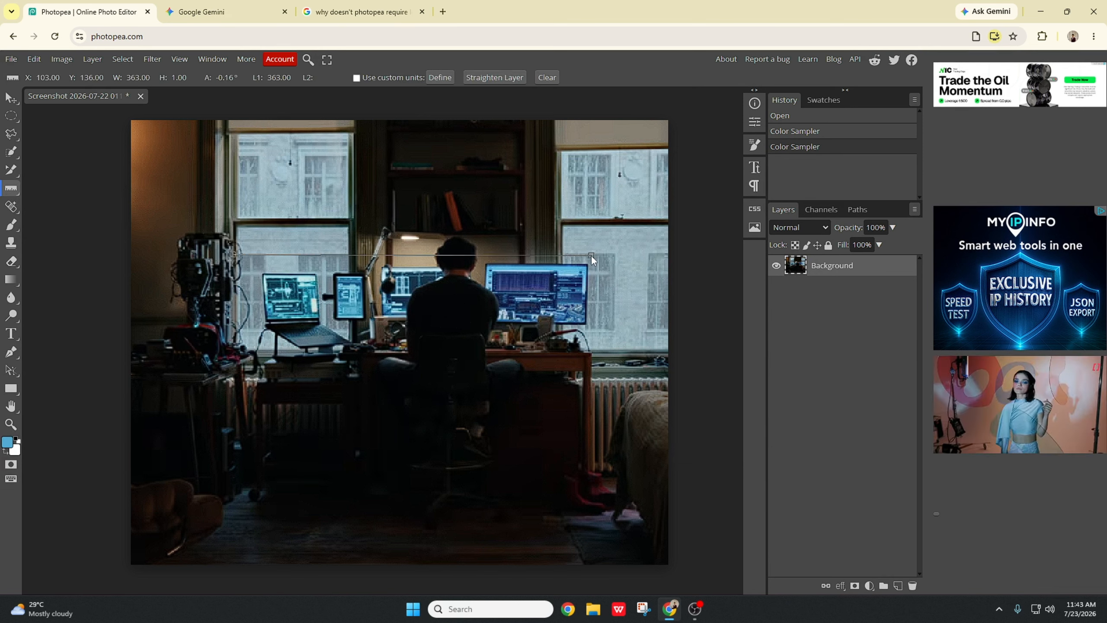
{"action": "left_click_drag", "start_coordinate": [461, 273], "coordinate": [458, 536]}
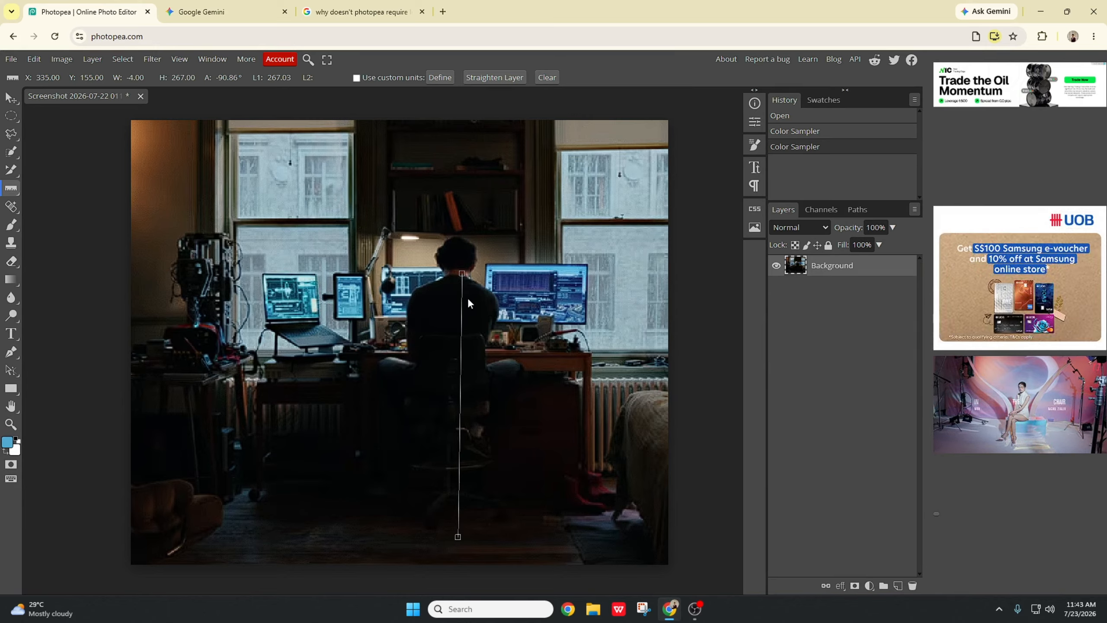
{"action": "left_click_drag", "start_coordinate": [460, 349], "coordinate": [149, 199]}
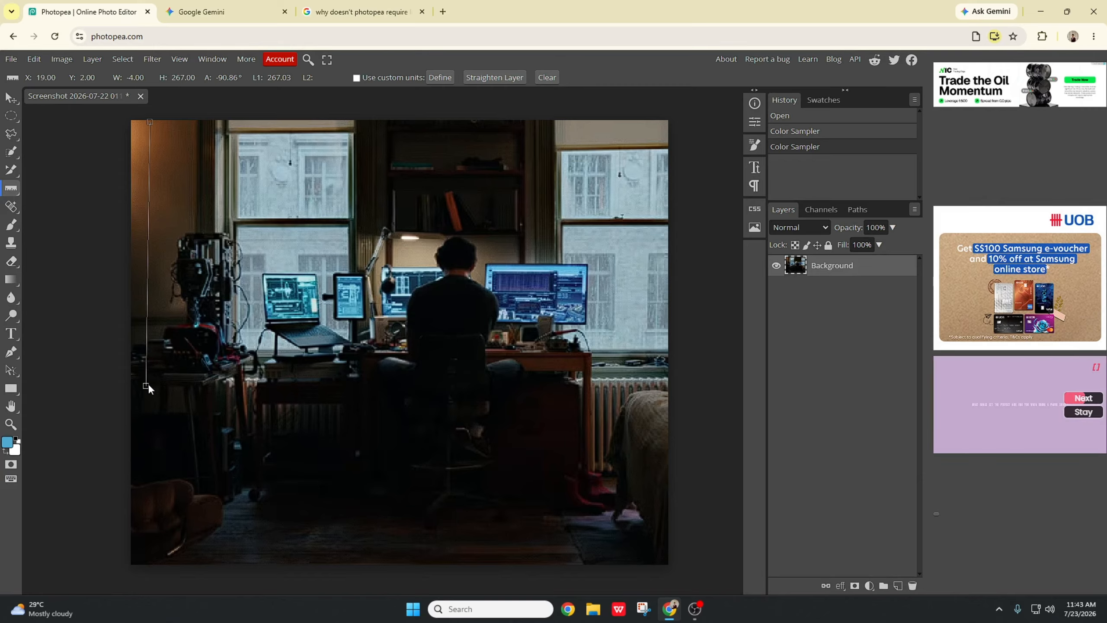
{"action": "left_click_drag", "start_coordinate": [148, 385], "coordinate": [170, 552]}
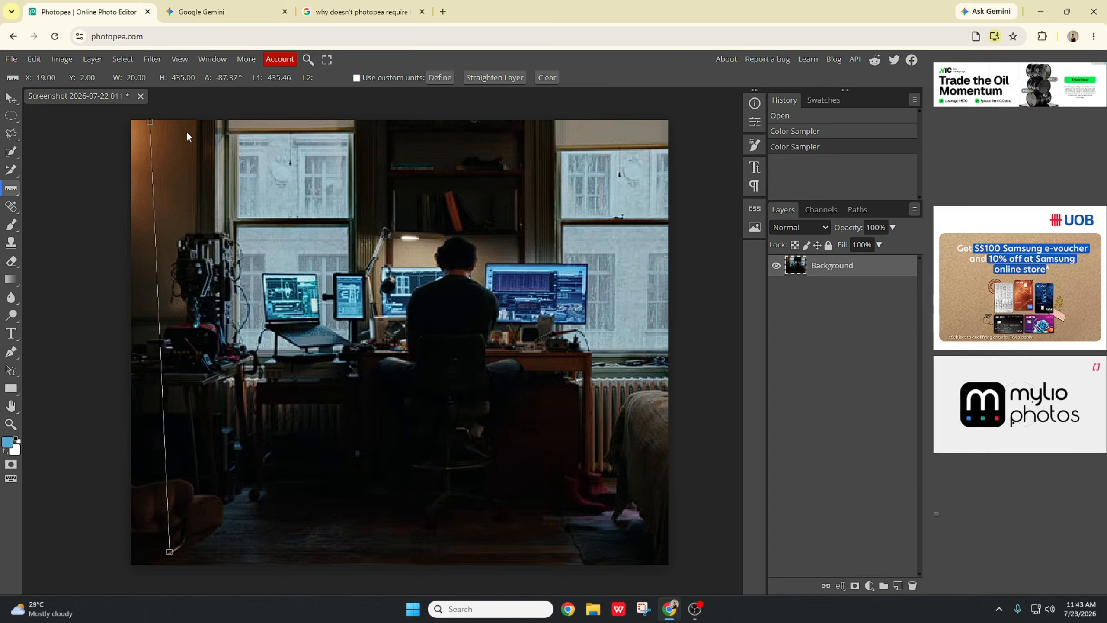
{"action": "left_click_drag", "start_coordinate": [170, 552], "coordinate": [658, 546]}
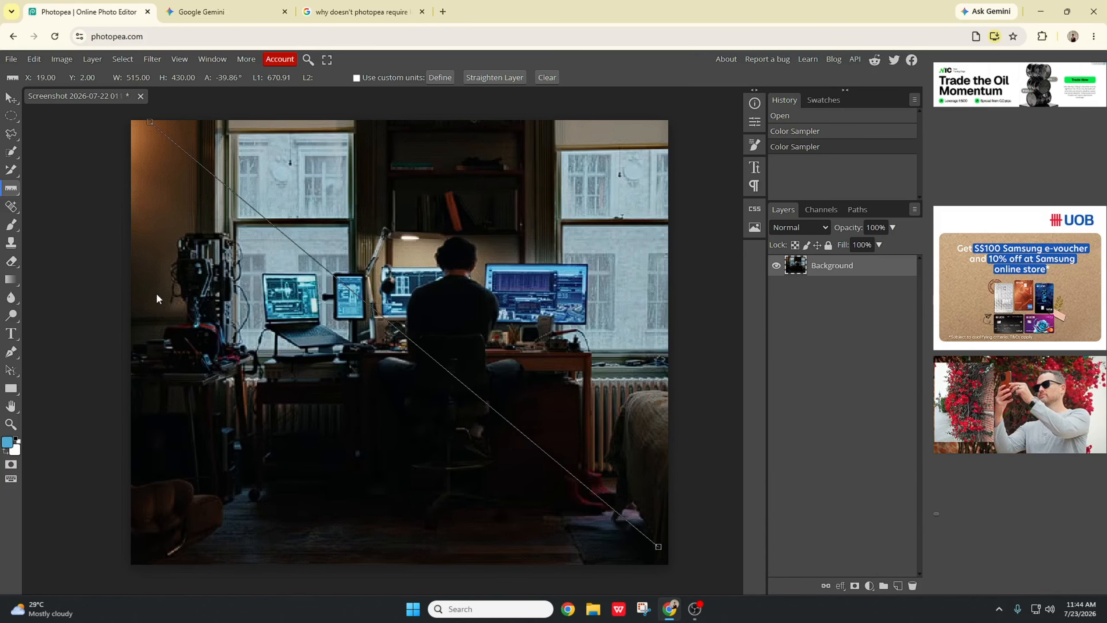
Step: Paint over the laptop on the desk with the Spot Healing Brush to remove it
{"action": "left_click", "coordinate": [11, 206]}
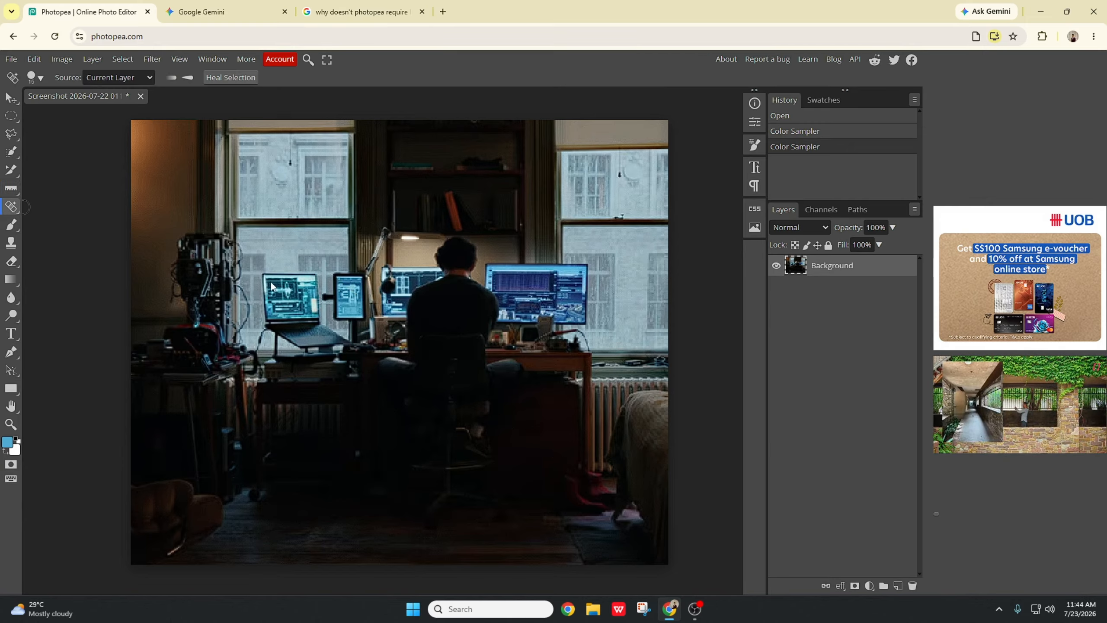
{"action": "mouse_move", "coordinate": [262, 277]}
{"action": "left_mouse_down"}
{"action": "mouse_move", "coordinate": [316, 276]}
{"action": "mouse_move", "coordinate": [302, 288]}
{"action": "mouse_move", "coordinate": [265, 286]}
{"action": "mouse_move", "coordinate": [283, 301]}
{"action": "mouse_move", "coordinate": [264, 304]}
{"action": "mouse_move", "coordinate": [297, 297]}
{"action": "mouse_move", "coordinate": [295, 308]}
{"action": "mouse_move", "coordinate": [316, 310]}
{"action": "mouse_move", "coordinate": [313, 325]}
{"action": "mouse_move", "coordinate": [282, 327]}
{"action": "mouse_move", "coordinate": [340, 341]}
{"action": "left_mouse_up"}
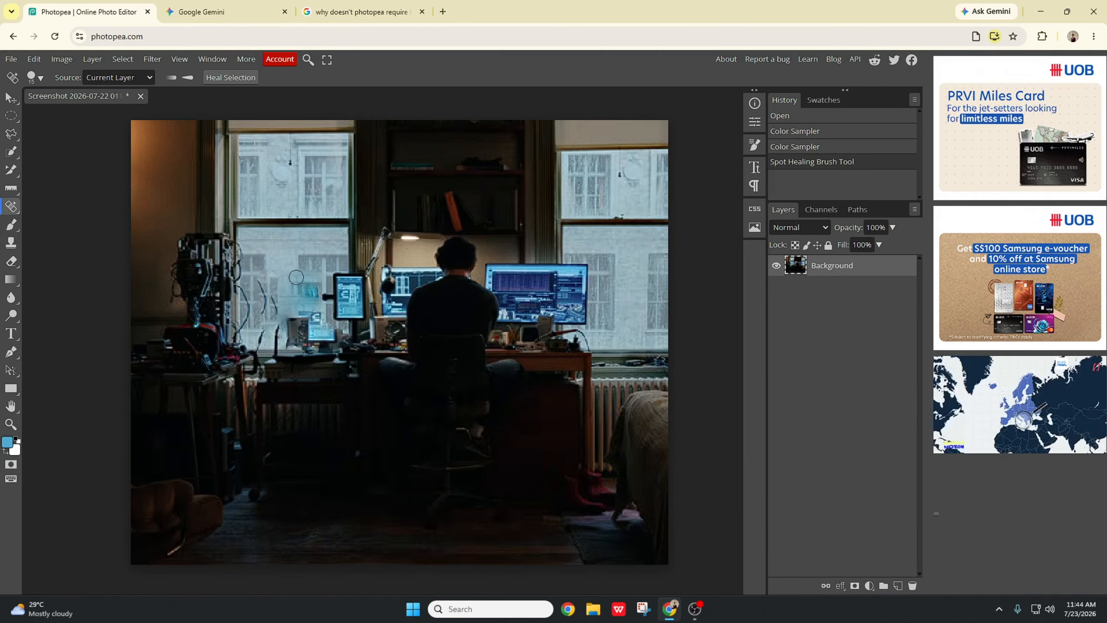
{"action": "mouse_move", "coordinate": [296, 277]}
{"action": "left_mouse_down"}
{"action": "mouse_move", "coordinate": [314, 305]}
{"action": "mouse_move", "coordinate": [310, 289]}
{"action": "mouse_move", "coordinate": [308, 326]}
{"action": "mouse_move", "coordinate": [291, 321]}
{"action": "mouse_move", "coordinate": [322, 339]}
{"action": "mouse_move", "coordinate": [342, 332]}
{"action": "mouse_move", "coordinate": [320, 347]}
{"action": "mouse_move", "coordinate": [275, 344]}
{"action": "mouse_move", "coordinate": [272, 327]}
{"action": "mouse_move", "coordinate": [259, 338]}
{"action": "mouse_move", "coordinate": [273, 305]}
{"action": "mouse_move", "coordinate": [260, 292]}
{"action": "mouse_move", "coordinate": [246, 312]}
{"action": "mouse_move", "coordinate": [245, 282]}
{"action": "mouse_move", "coordinate": [298, 322]}
{"action": "mouse_move", "coordinate": [326, 307]}
{"action": "mouse_move", "coordinate": [331, 325]}
{"action": "left_mouse_up"}
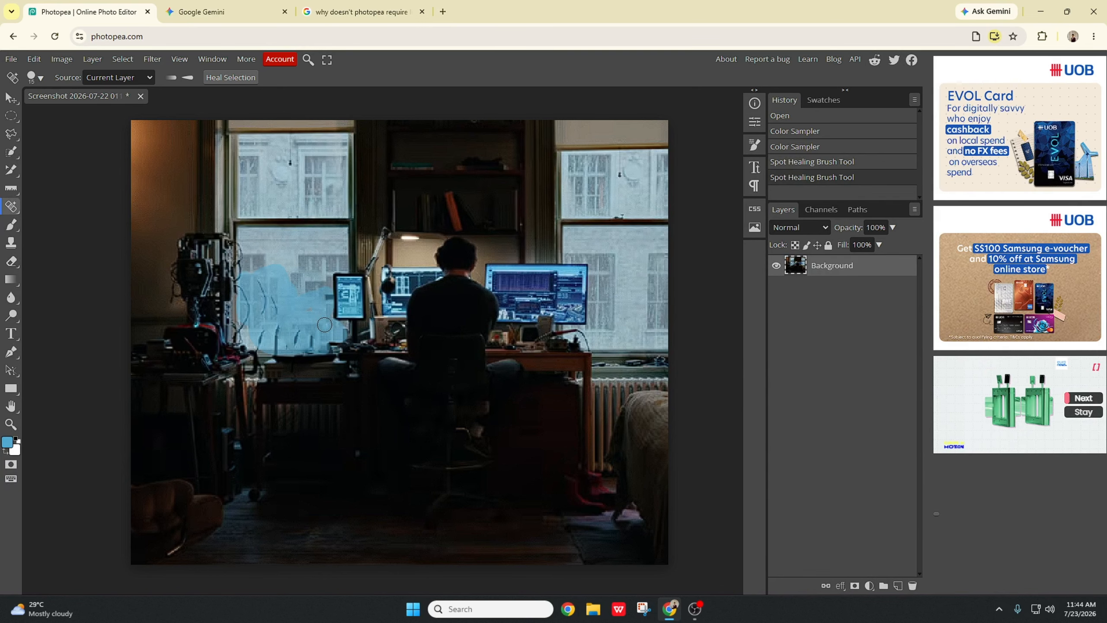
{"action": "left_click_drag", "start_coordinate": [325, 324], "coordinate": [300, 325]}
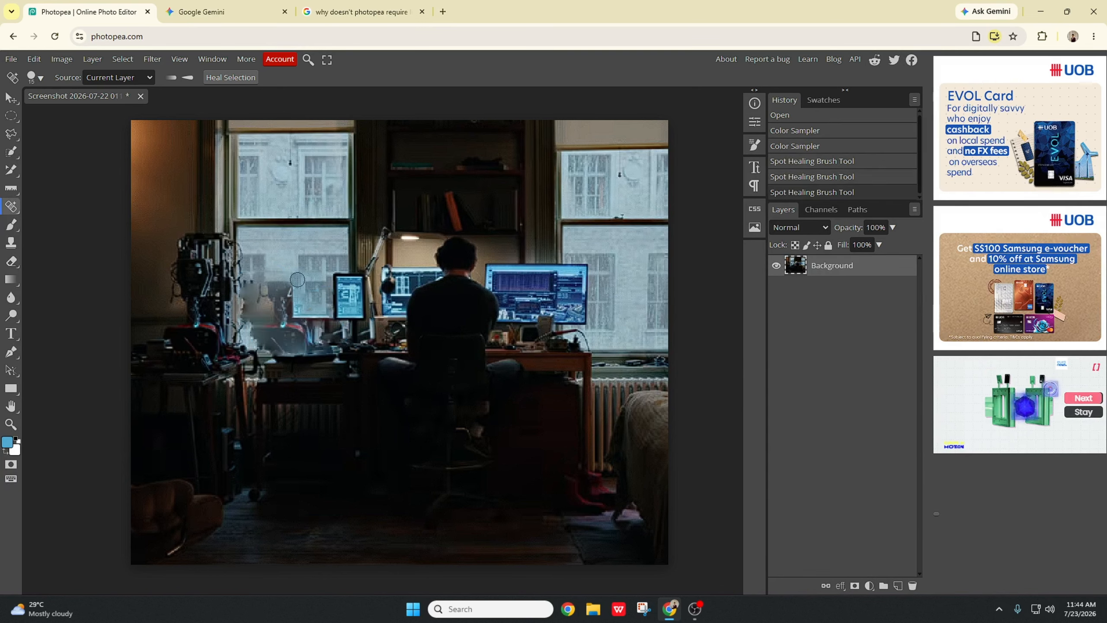
Step: Paint over the laptop on the desk again with the Spot Healing Brush Tool
{"action": "right_click", "coordinate": [13, 212]}
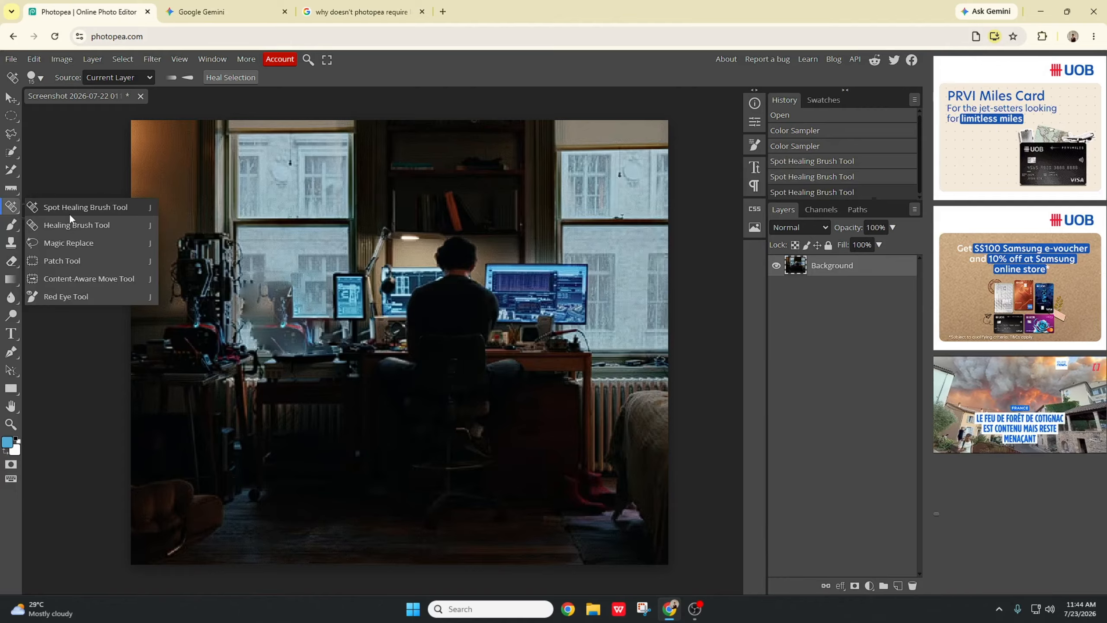
{"action": "left_click", "coordinate": [54, 211]}
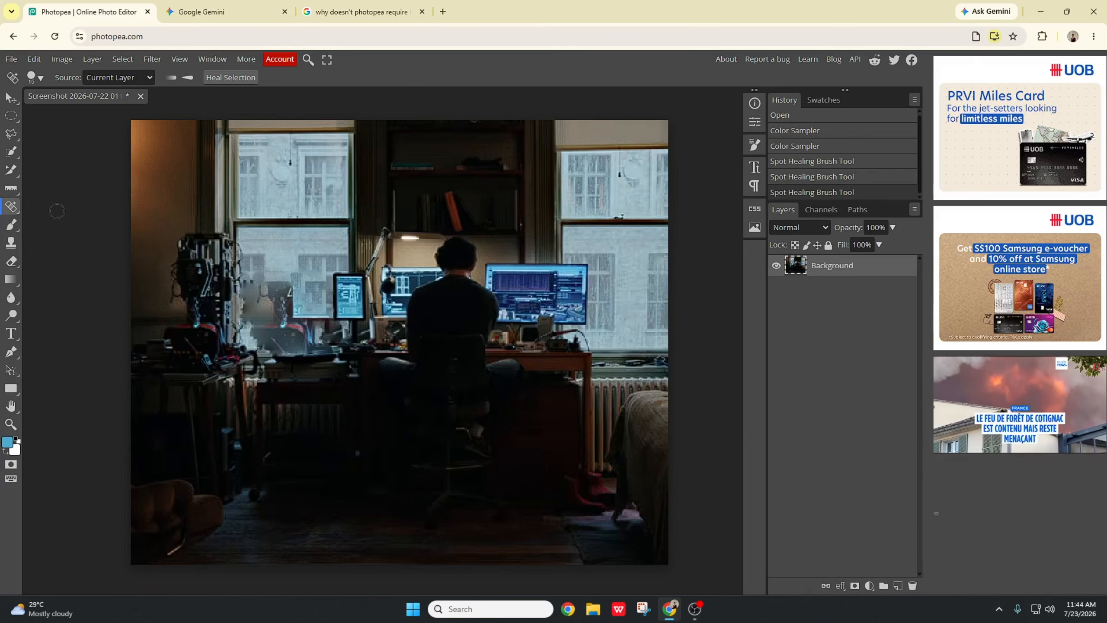
{"action": "mouse_move", "coordinate": [262, 275]}
{"action": "left_mouse_down"}
{"action": "mouse_move", "coordinate": [273, 299]}
{"action": "mouse_move", "coordinate": [267, 282]}
{"action": "mouse_move", "coordinate": [246, 284]}
{"action": "mouse_move", "coordinate": [289, 276]}
{"action": "mouse_move", "coordinate": [279, 297]}
{"action": "mouse_move", "coordinate": [294, 298]}
{"action": "mouse_move", "coordinate": [293, 314]}
{"action": "mouse_move", "coordinate": [259, 304]}
{"action": "mouse_move", "coordinate": [245, 325]}
{"action": "mouse_move", "coordinate": [276, 335]}
{"action": "mouse_move", "coordinate": [309, 323]}
{"action": "mouse_move", "coordinate": [319, 336]}
{"action": "mouse_move", "coordinate": [333, 324]}
{"action": "mouse_move", "coordinate": [313, 357]}
{"action": "mouse_move", "coordinate": [325, 347]}
{"action": "mouse_move", "coordinate": [288, 348]}
{"action": "left_mouse_up"}
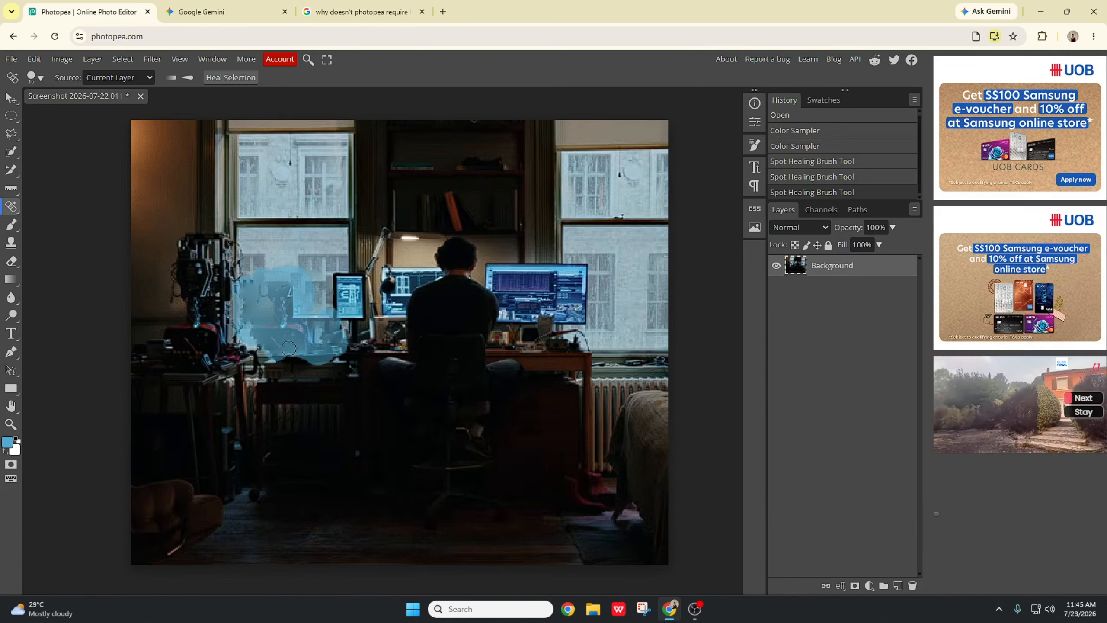
{"action": "left_click_drag", "start_coordinate": [288, 348], "coordinate": [281, 310]}
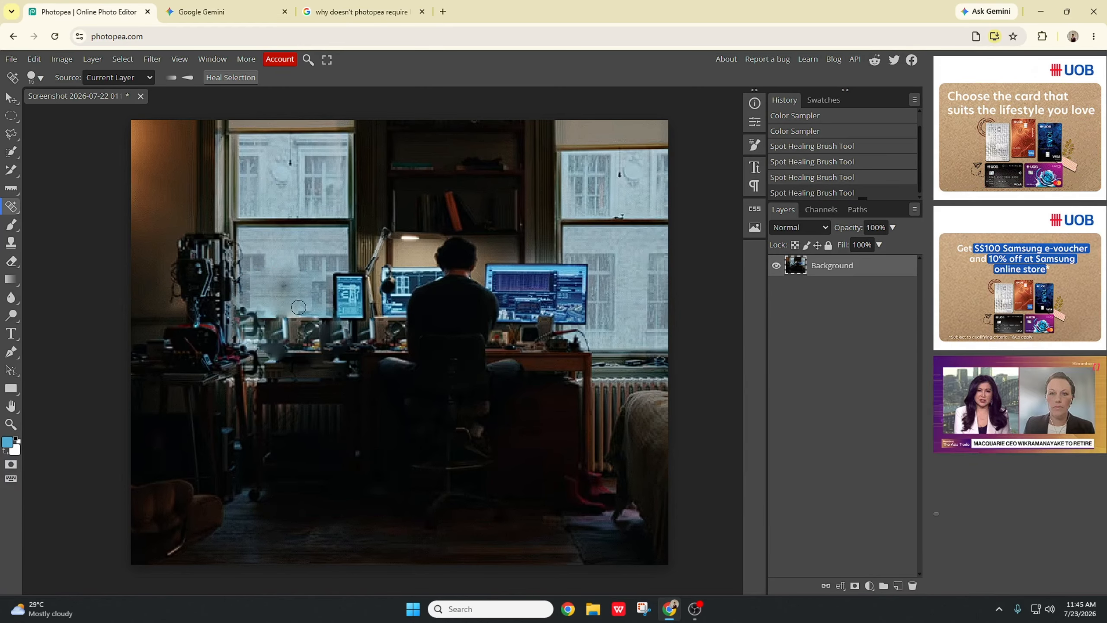
Step: Undo all the Spot Healing Brush strokes on the laptop
{"action": "key", "text": "ctrl+z"}
{"action": "key", "text": "ctrl+z"}
{"action": "key", "text": "ctrl+z"}
{"action": "key", "text": "ctrl+z"}
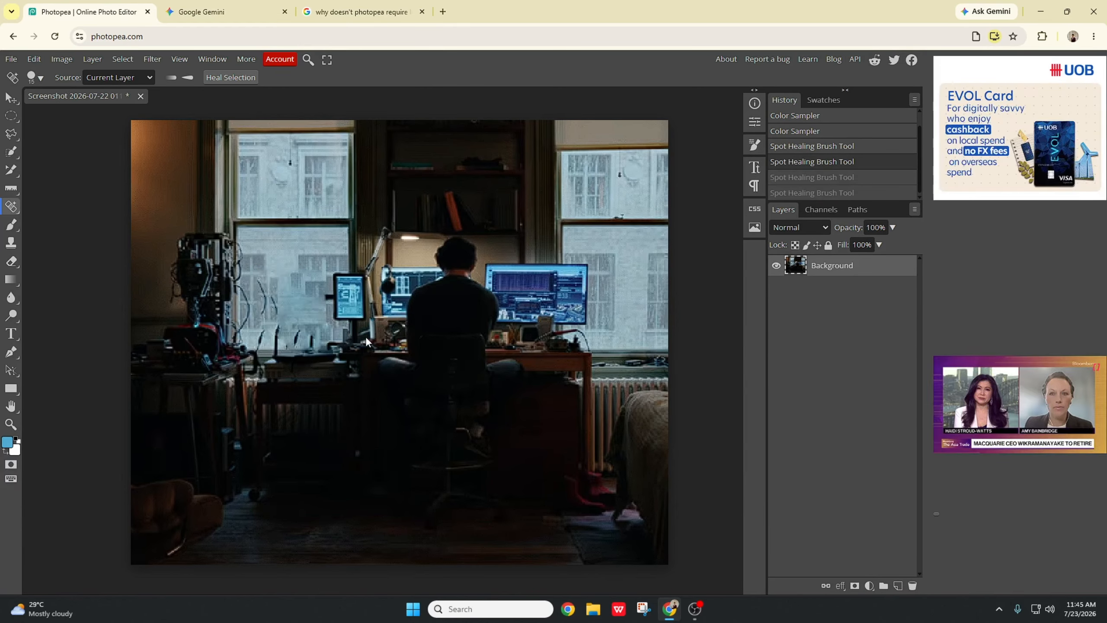
Step: Try a single Spot Healing Brush stroke across the laptop and undo it
{"action": "right_click", "coordinate": [14, 208]}
{"action": "left_click", "coordinate": [57, 207]}
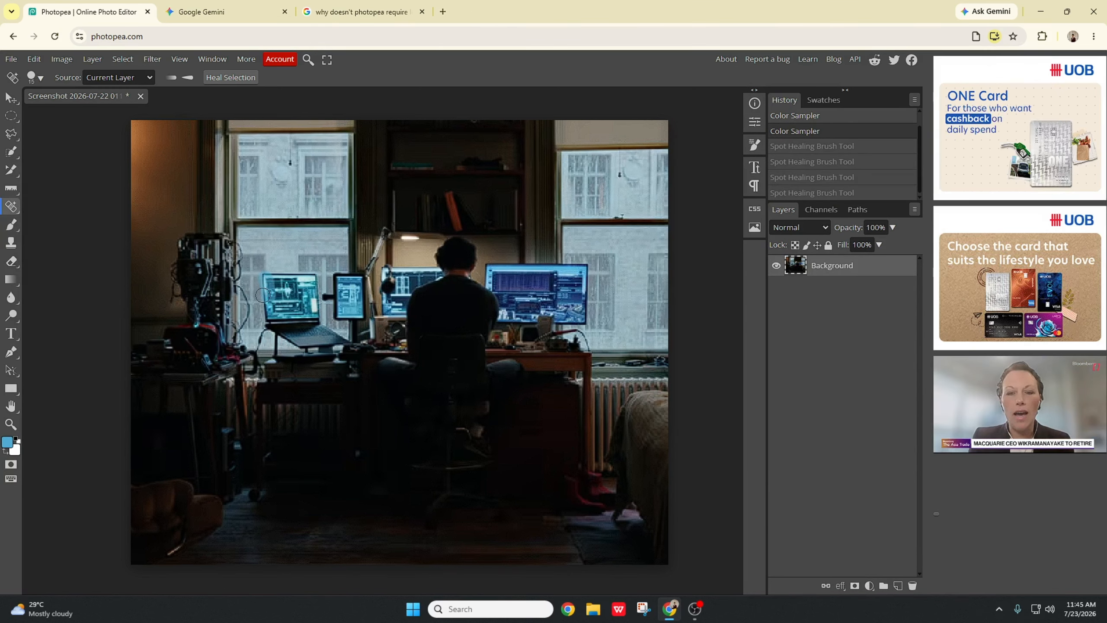
{"action": "mouse_move", "coordinate": [262, 295]}
{"action": "left_mouse_down"}
{"action": "mouse_move", "coordinate": [308, 282]}
{"action": "mouse_move", "coordinate": [295, 310]}
{"action": "mouse_move", "coordinate": [308, 308]}
{"action": "mouse_move", "coordinate": [279, 309]}
{"action": "mouse_move", "coordinate": [336, 300]}
{"action": "mouse_move", "coordinate": [310, 320]}
{"action": "mouse_move", "coordinate": [318, 286]}
{"action": "mouse_move", "coordinate": [306, 304]}
{"action": "mouse_move", "coordinate": [294, 281]}
{"action": "mouse_move", "coordinate": [311, 267]}
{"action": "mouse_move", "coordinate": [311, 282]}
{"action": "mouse_move", "coordinate": [270, 294]}
{"action": "mouse_move", "coordinate": [275, 270]}
{"action": "mouse_move", "coordinate": [269, 325]}
{"action": "mouse_move", "coordinate": [307, 321]}
{"action": "mouse_move", "coordinate": [299, 329]}
{"action": "mouse_move", "coordinate": [323, 337]}
{"action": "mouse_move", "coordinate": [348, 328]}
{"action": "mouse_move", "coordinate": [284, 340]}
{"action": "left_mouse_up"}
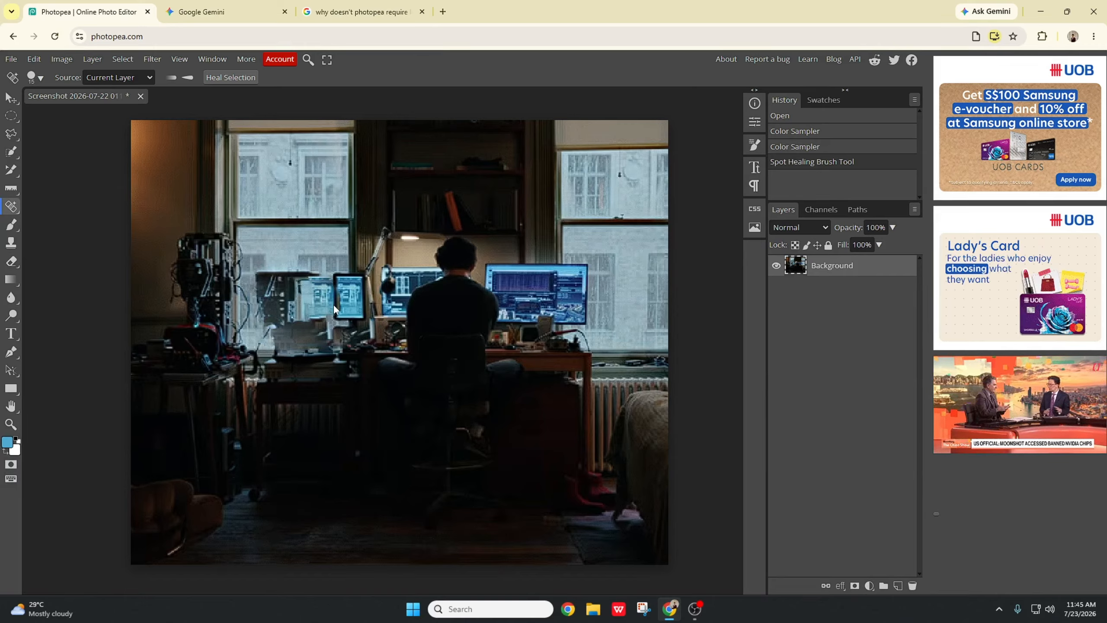
{"action": "key", "text": "ctrl+z"}
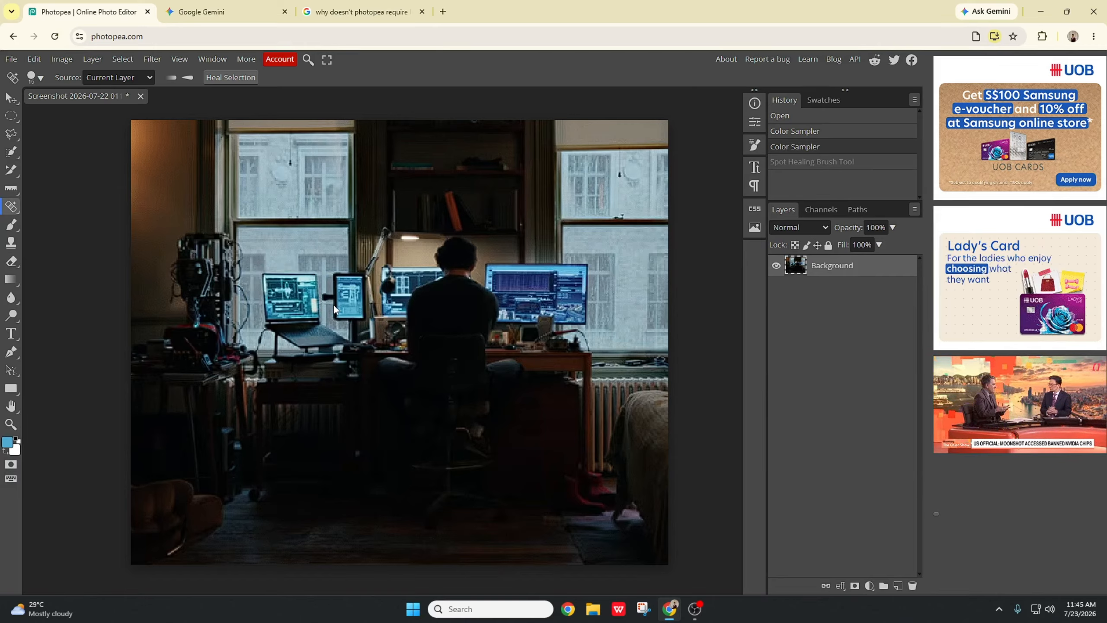
Step: Outline the laptop on the desk with the Magic Replace tool's freehand selection and adjust it
{"action": "right_click", "coordinate": [11, 206]}
{"action": "left_click", "coordinate": [92, 248]}
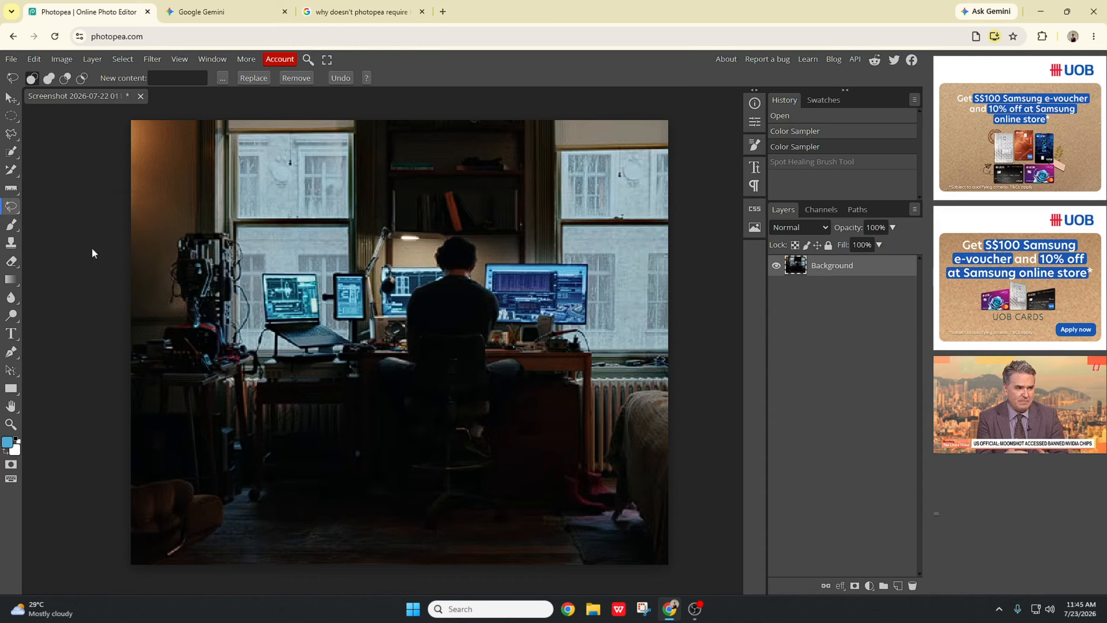
{"action": "mouse_move", "coordinate": [288, 309]}
{"action": "left_mouse_down"}
{"action": "mouse_move", "coordinate": [280, 335]}
{"action": "mouse_move", "coordinate": [302, 350]}
{"action": "mouse_move", "coordinate": [350, 345]}
{"action": "left_mouse_up"}
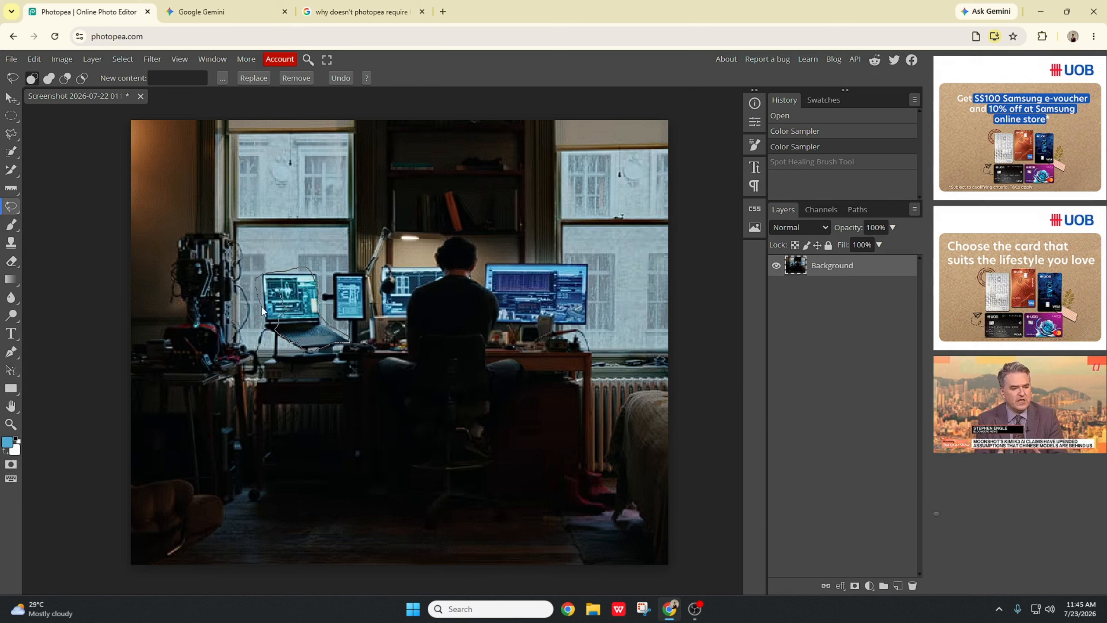
{"action": "left_click_drag", "start_coordinate": [267, 332], "coordinate": [343, 305]}
{"action": "mouse_move", "coordinate": [334, 266]}
{"action": "left_mouse_down"}
{"action": "mouse_move", "coordinate": [398, 289]}
{"action": "mouse_move", "coordinate": [610, 303]}
{"action": "mouse_move", "coordinate": [570, 323]}
{"action": "mouse_move", "coordinate": [567, 308]}
{"action": "mouse_move", "coordinate": [582, 307]}
{"action": "mouse_move", "coordinate": [584, 342]}
{"action": "mouse_move", "coordinate": [308, 309]}
{"action": "left_mouse_up"}
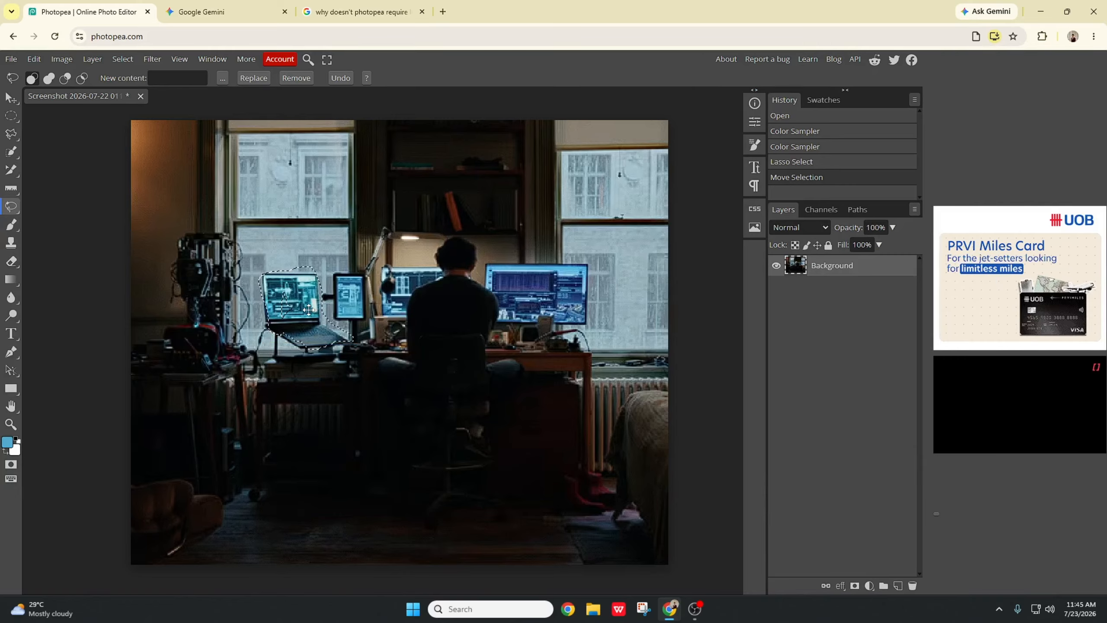
Step: Clear the selected laptop area, undo the clear and deselect
{"action": "key", "text": "Delete"}
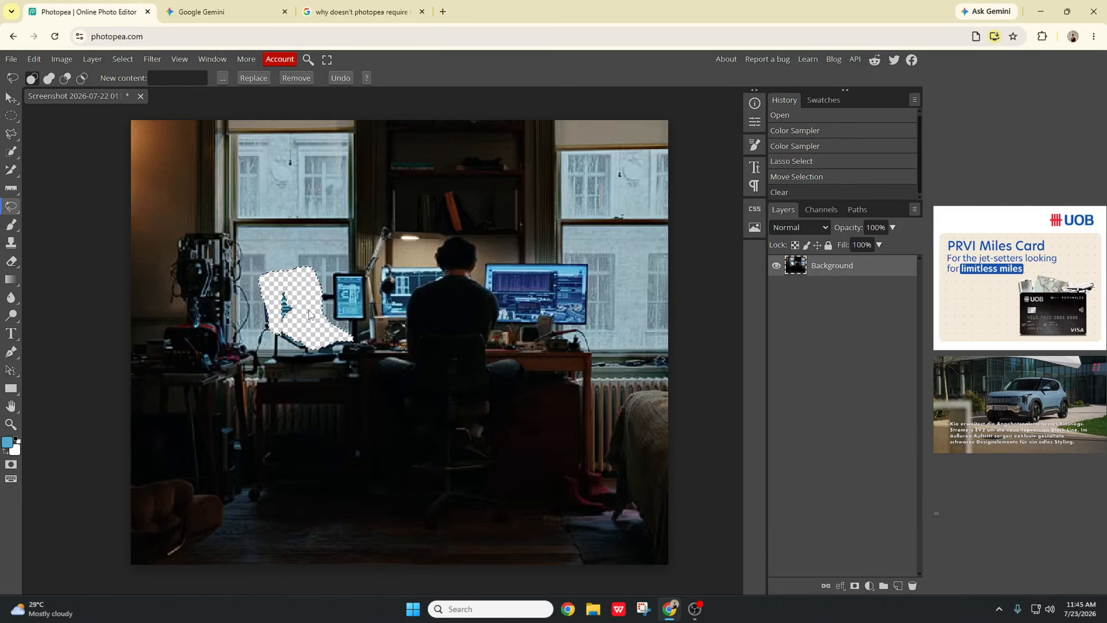
{"action": "key", "text": "ctrl+z"}
{"action": "key", "text": "ctrl+d"}
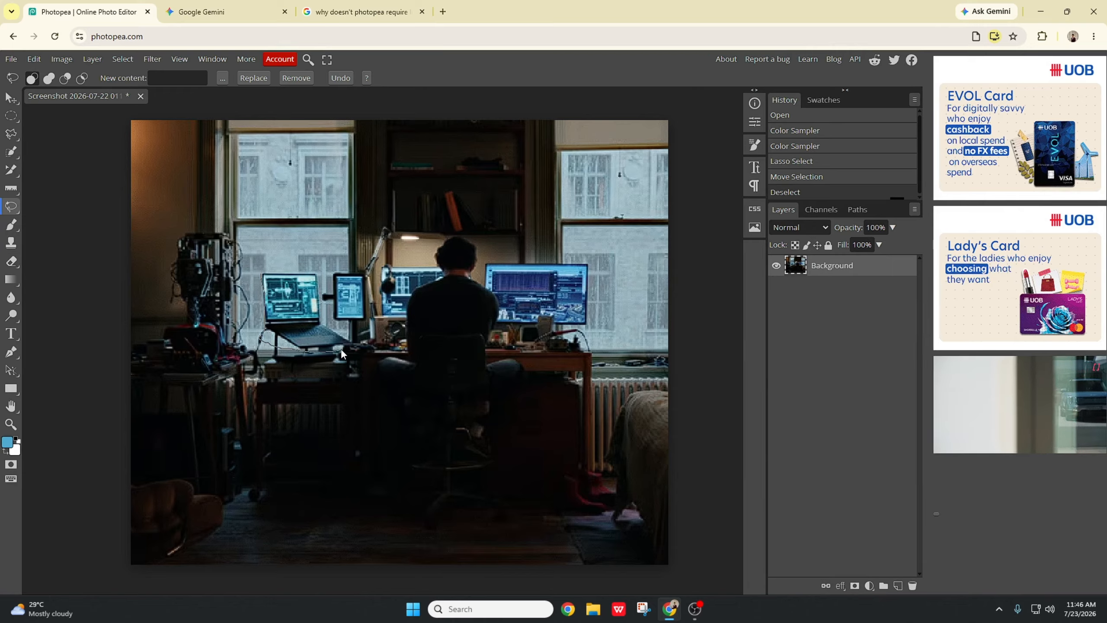
Step: Lasso around the laptop again and deselect it from the selection's context menu
{"action": "mouse_move", "coordinate": [320, 286]}
{"action": "left_mouse_down"}
{"action": "mouse_move", "coordinate": [284, 268]}
{"action": "mouse_move", "coordinate": [276, 288]}
{"action": "left_mouse_up"}
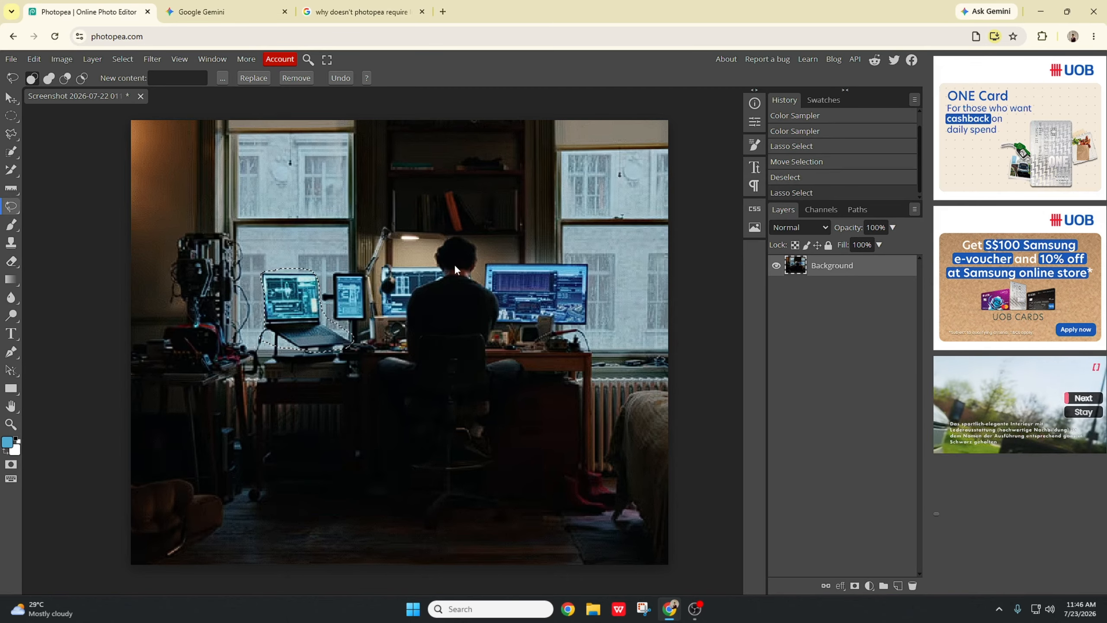
{"action": "right_click", "coordinate": [288, 299]}
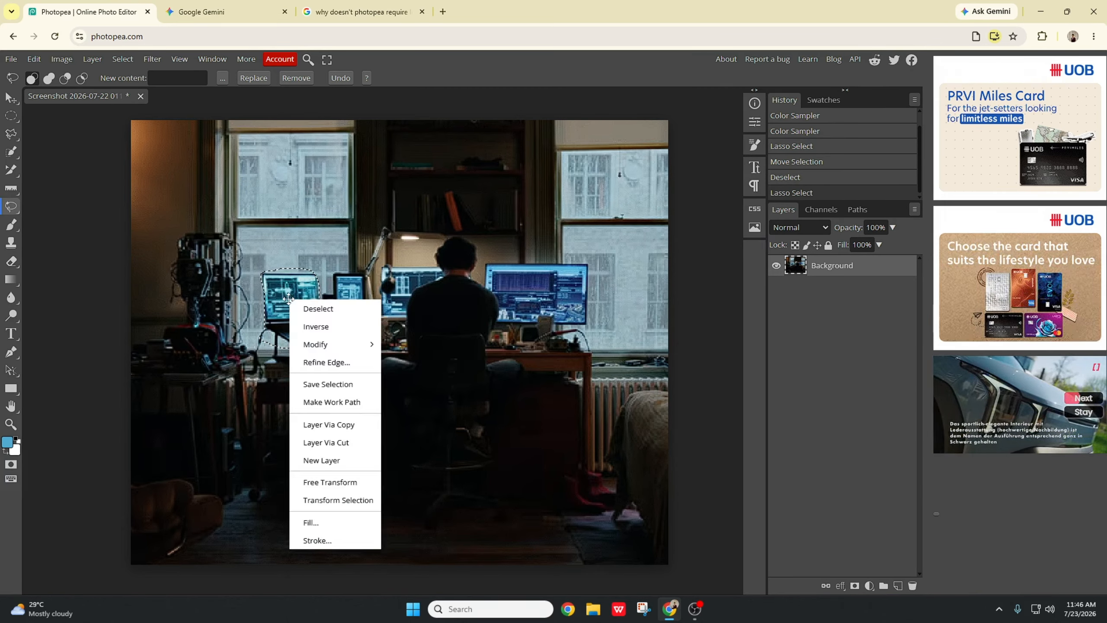
{"action": "mouse_move", "coordinate": [341, 349]}
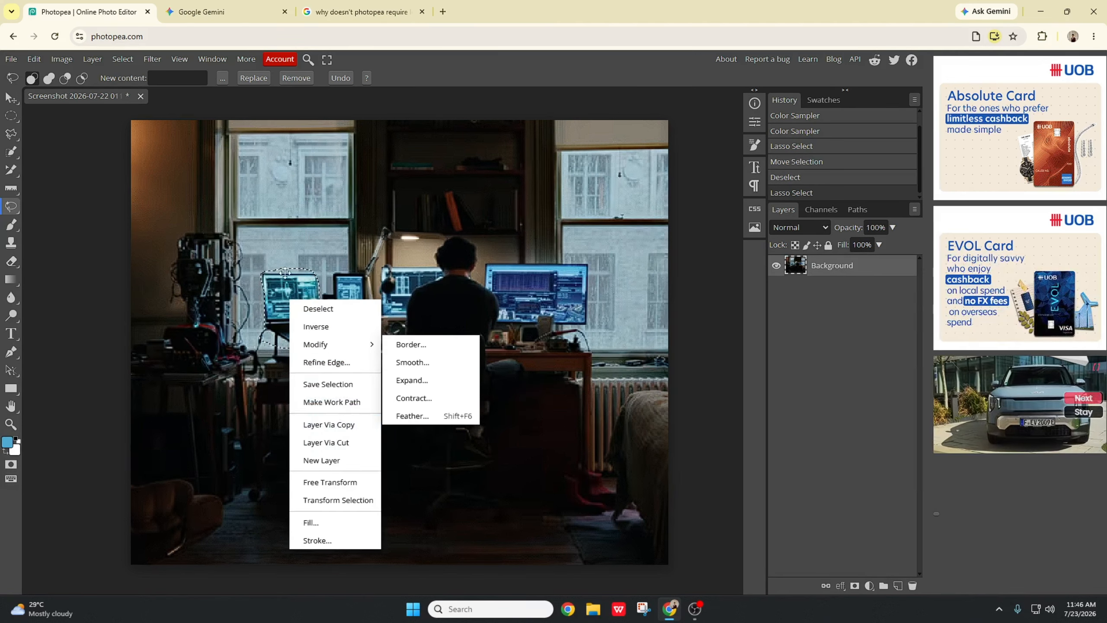
{"action": "left_click", "coordinate": [305, 308]}
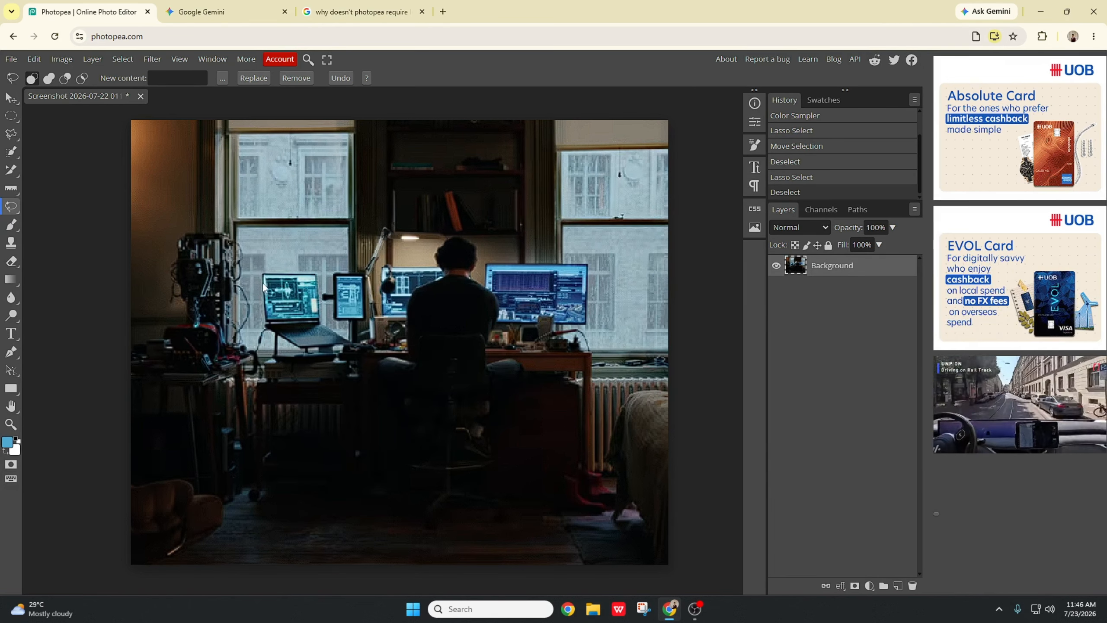
Step: Try patching the laptop and small monitor area with the Patch Tool, then undo the patches
{"action": "right_click", "coordinate": [16, 211]}
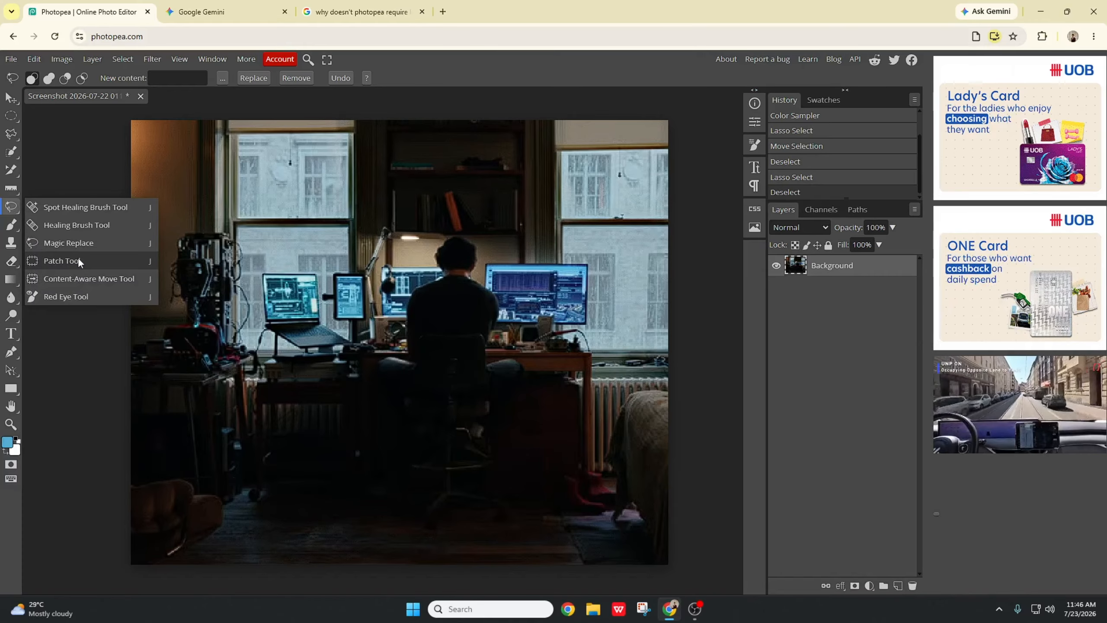
{"action": "left_click", "coordinate": [78, 257]}
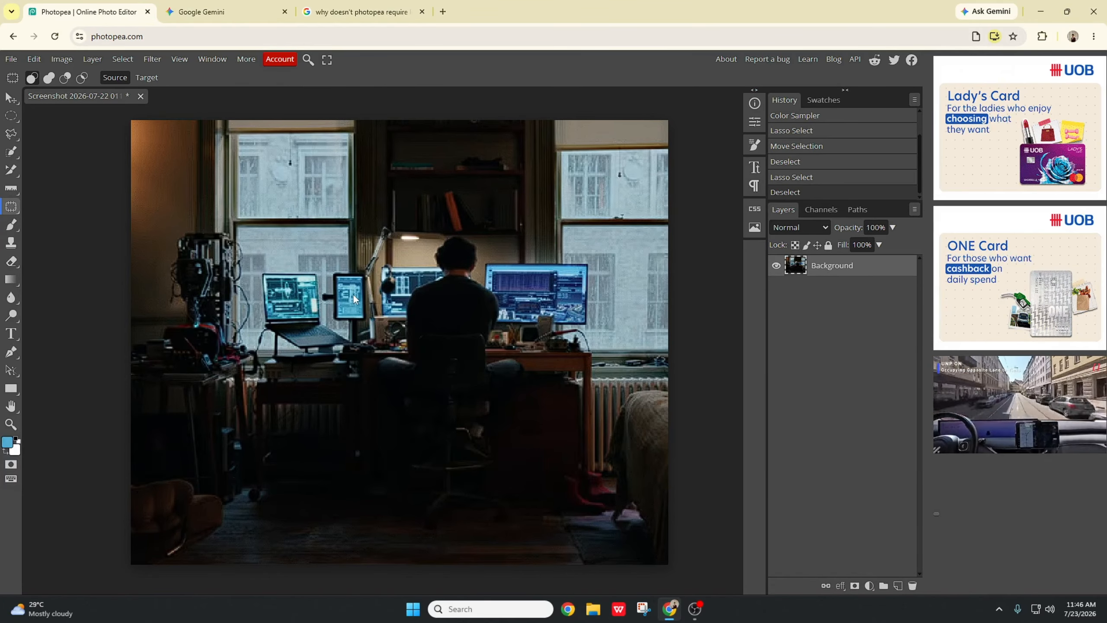
{"action": "mouse_move", "coordinate": [354, 321]}
{"action": "left_mouse_down"}
{"action": "mouse_move", "coordinate": [325, 288]}
{"action": "mouse_move", "coordinate": [368, 281]}
{"action": "mouse_move", "coordinate": [347, 323]}
{"action": "mouse_move", "coordinate": [303, 238]}
{"action": "mouse_move", "coordinate": [326, 266]}
{"action": "left_mouse_up"}
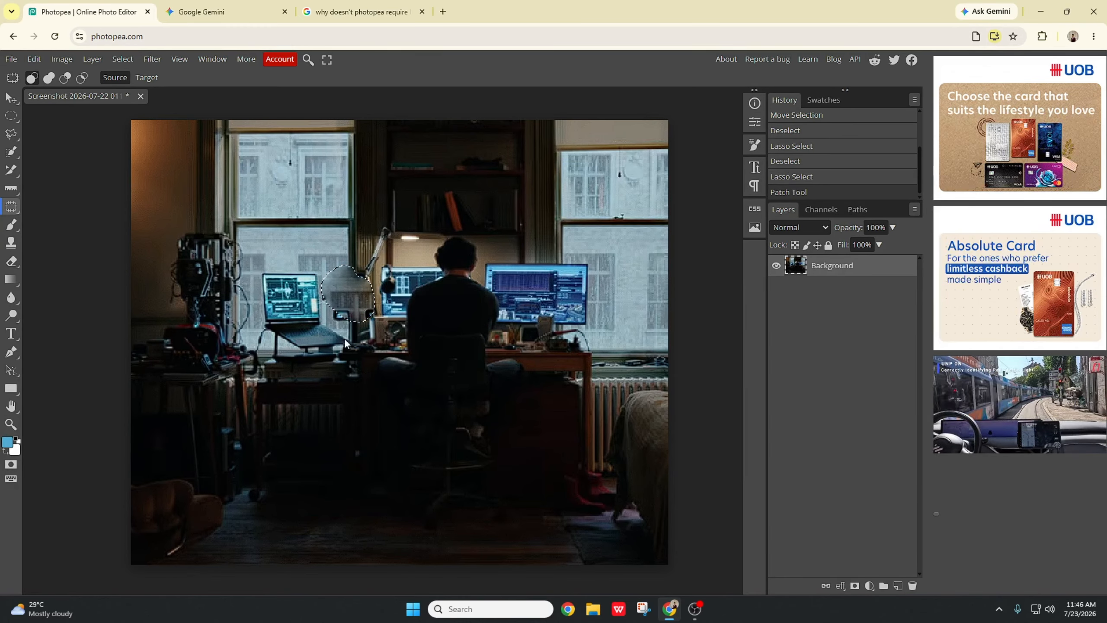
{"action": "left_click", "coordinate": [250, 287]}
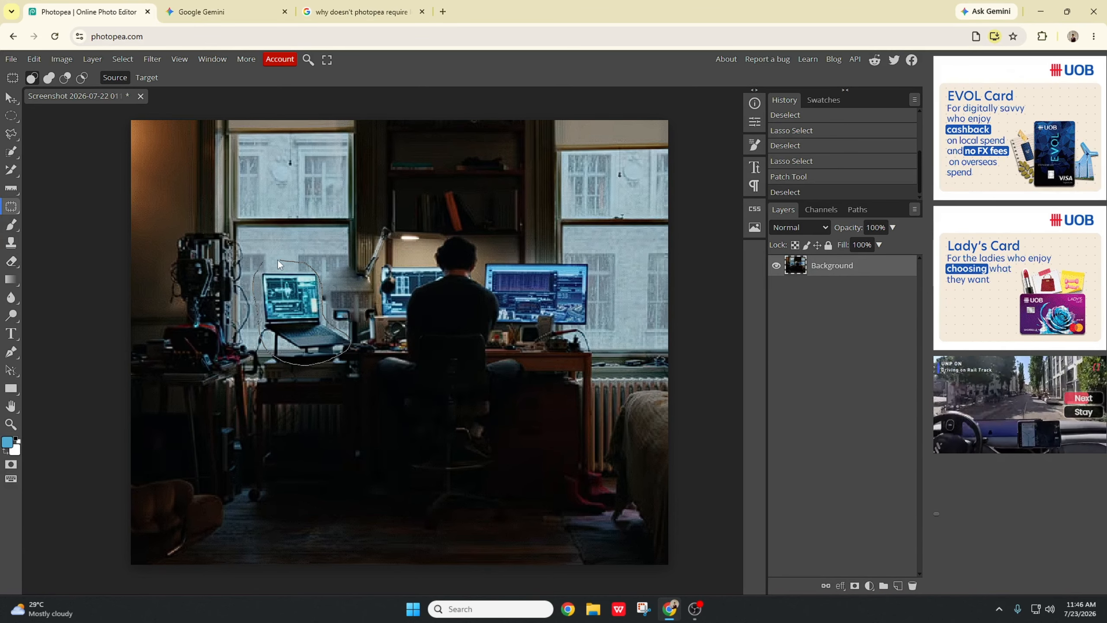
{"action": "mouse_move", "coordinate": [277, 260]}
{"action": "left_mouse_down"}
{"action": "mouse_move", "coordinate": [267, 258]}
{"action": "mouse_move", "coordinate": [297, 339]}
{"action": "mouse_move", "coordinate": [273, 178]}
{"action": "mouse_move", "coordinate": [297, 310]}
{"action": "mouse_move", "coordinate": [291, 277]}
{"action": "mouse_move", "coordinate": [299, 281]}
{"action": "mouse_move", "coordinate": [278, 280]}
{"action": "left_mouse_up"}
{"action": "key", "text": "ctrl+d"}
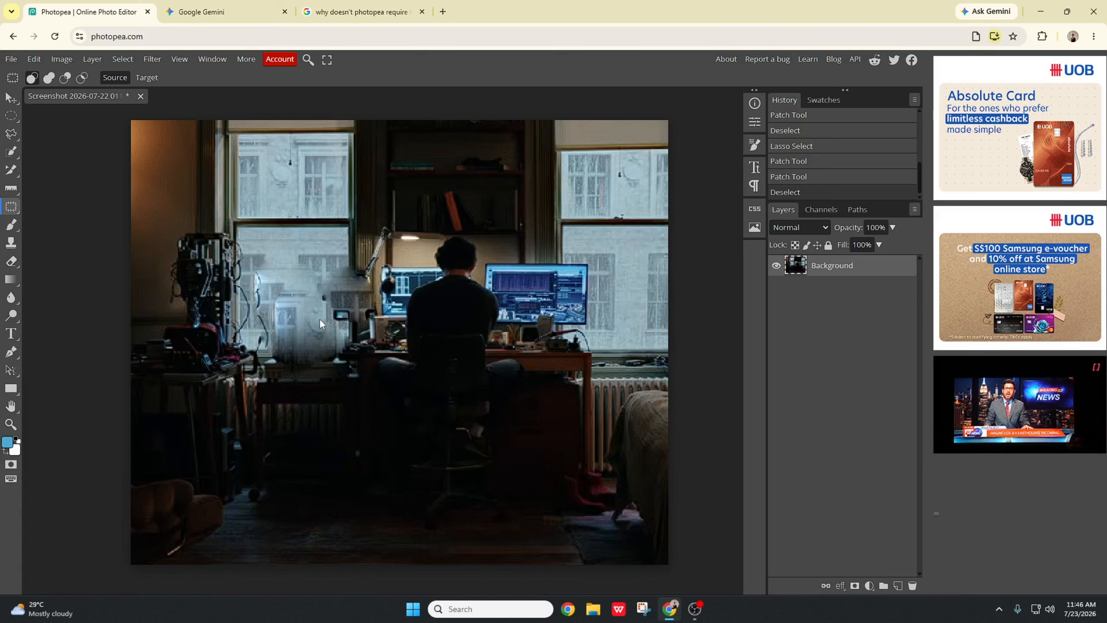
{"action": "key", "text": "ctrl+z"}
{"action": "key", "text": "ctrl+z"}
{"action": "key", "text": "ctrl+z"}
{"action": "key", "text": "ctrl+z"}
{"action": "key", "text": "ctrl+z"}
{"action": "key", "text": "ctrl+z"}
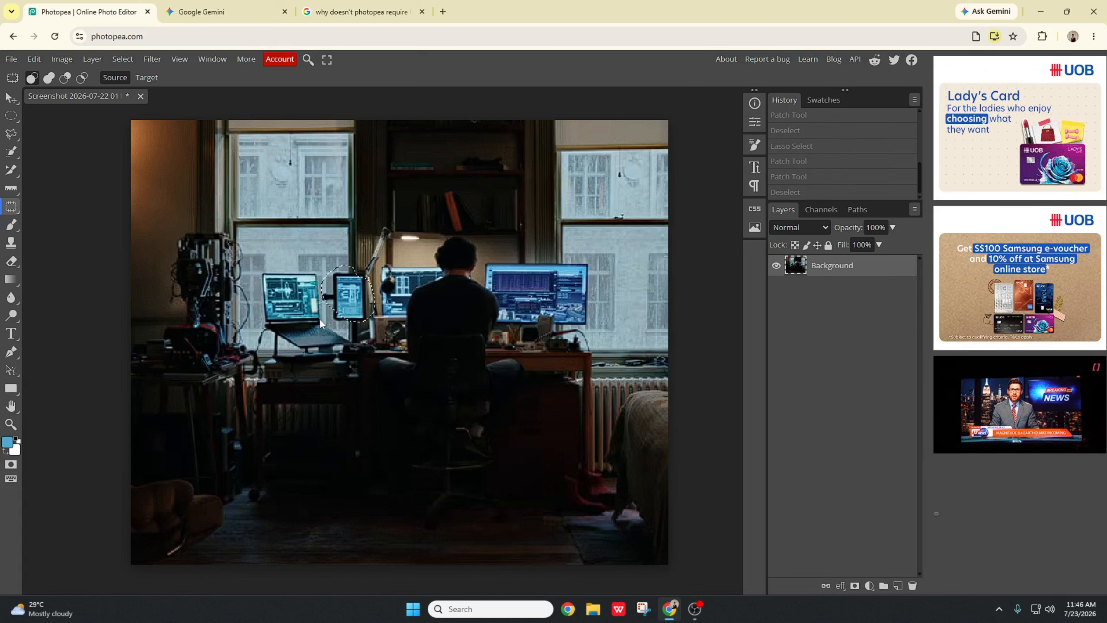
{"action": "key", "text": "ctrl+z"}
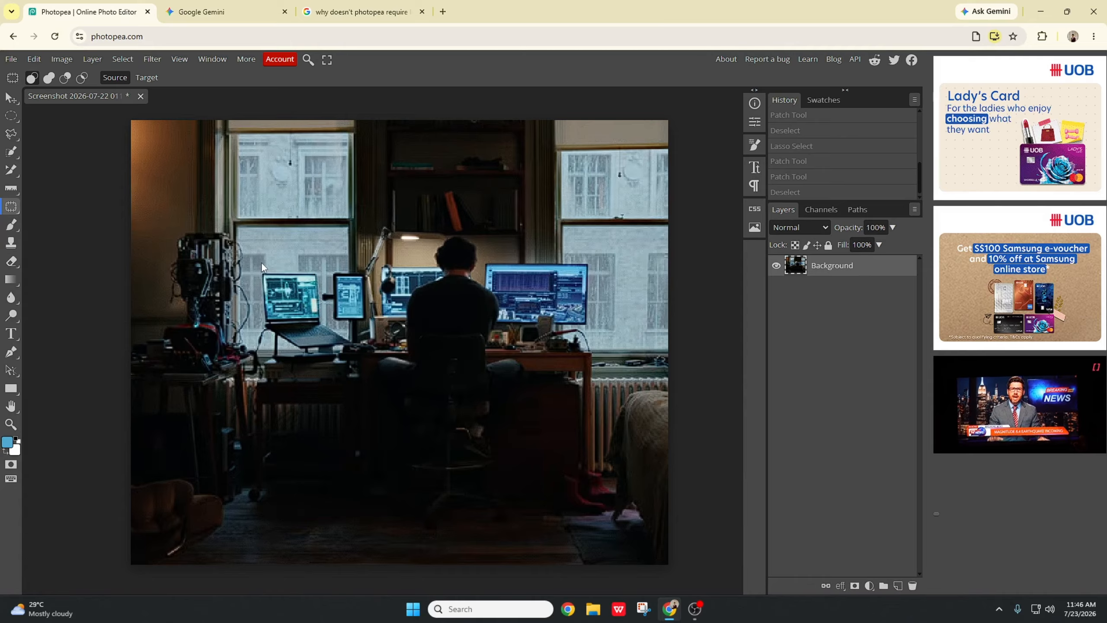
Step: Outline the laptop with the Patch Tool and drag the patch up to the window to replace it
{"action": "left_click_drag", "start_coordinate": [262, 266], "coordinate": [254, 292]}
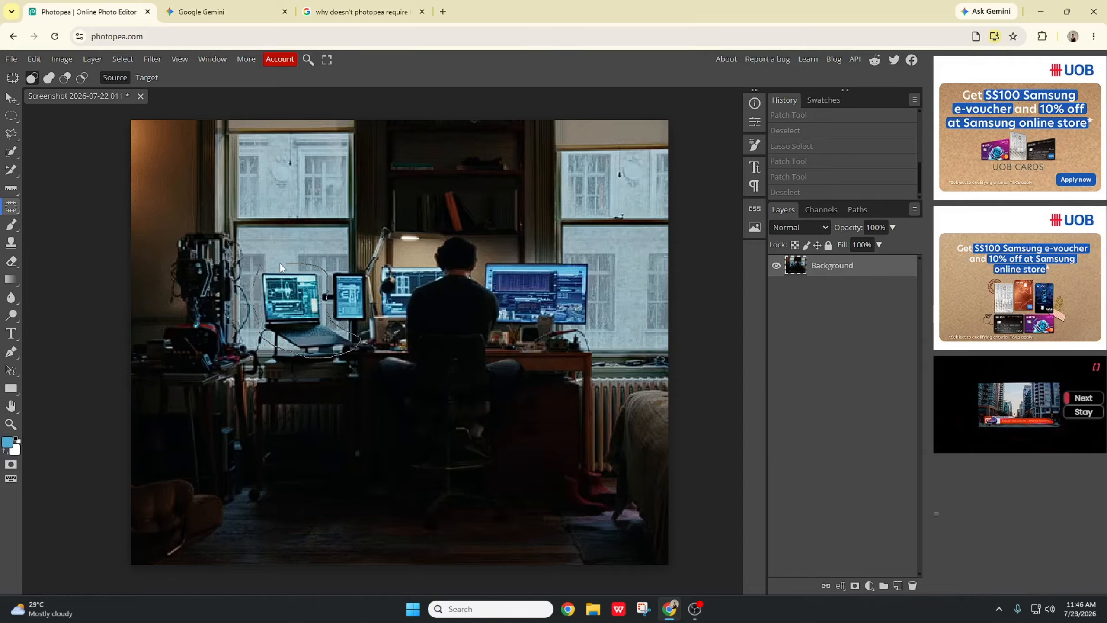
{"action": "left_click_drag", "start_coordinate": [281, 263], "coordinate": [283, 263]}
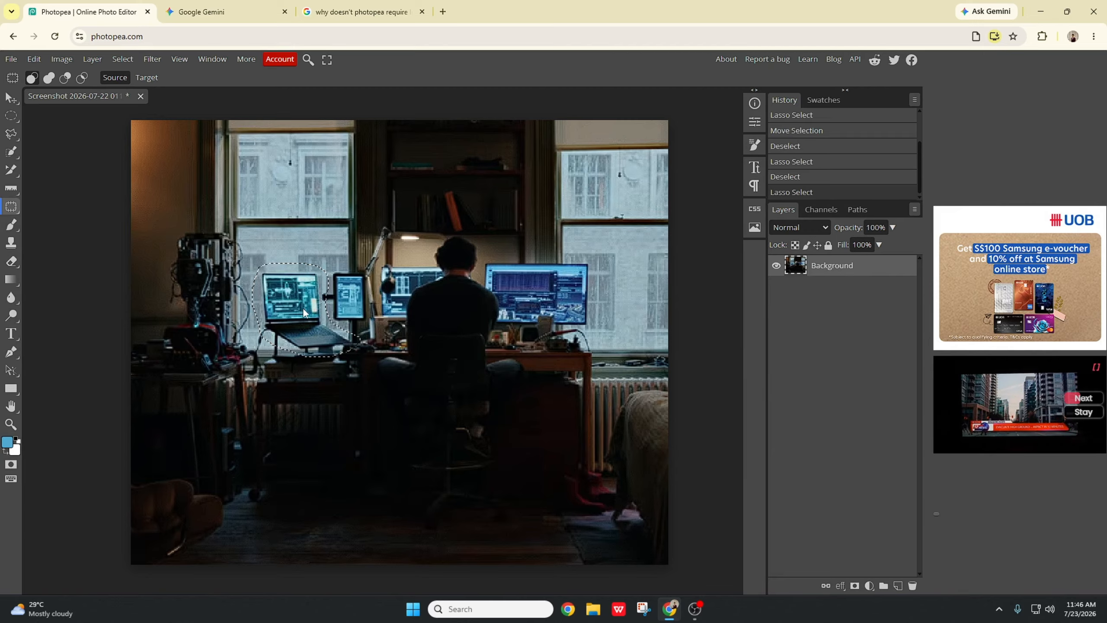
{"action": "left_click_drag", "start_coordinate": [304, 316], "coordinate": [288, 168]}
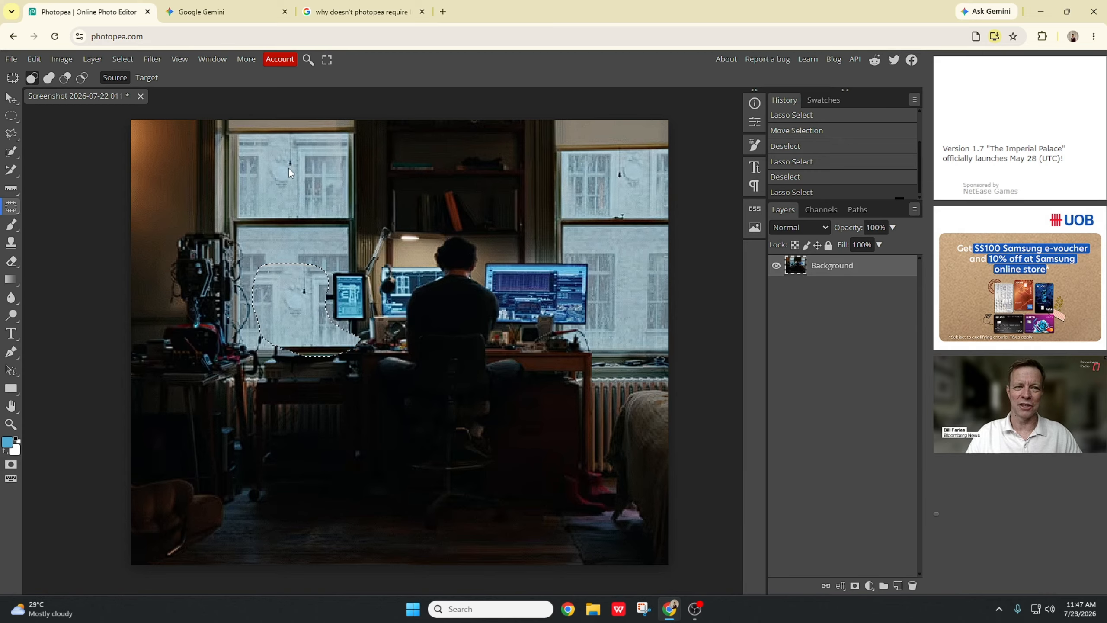
{"action": "key", "text": "ctrl+d"}
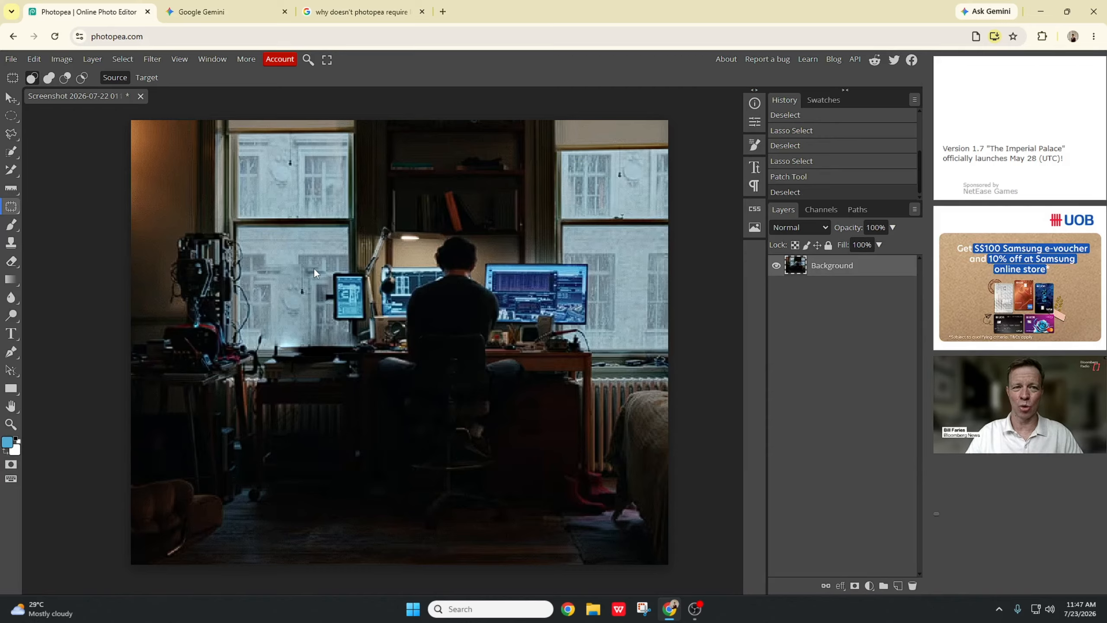
Step: Select the area behind the man with the Content-Aware Move Tool and move it onto the laptop
{"action": "right_click", "coordinate": [18, 208]}
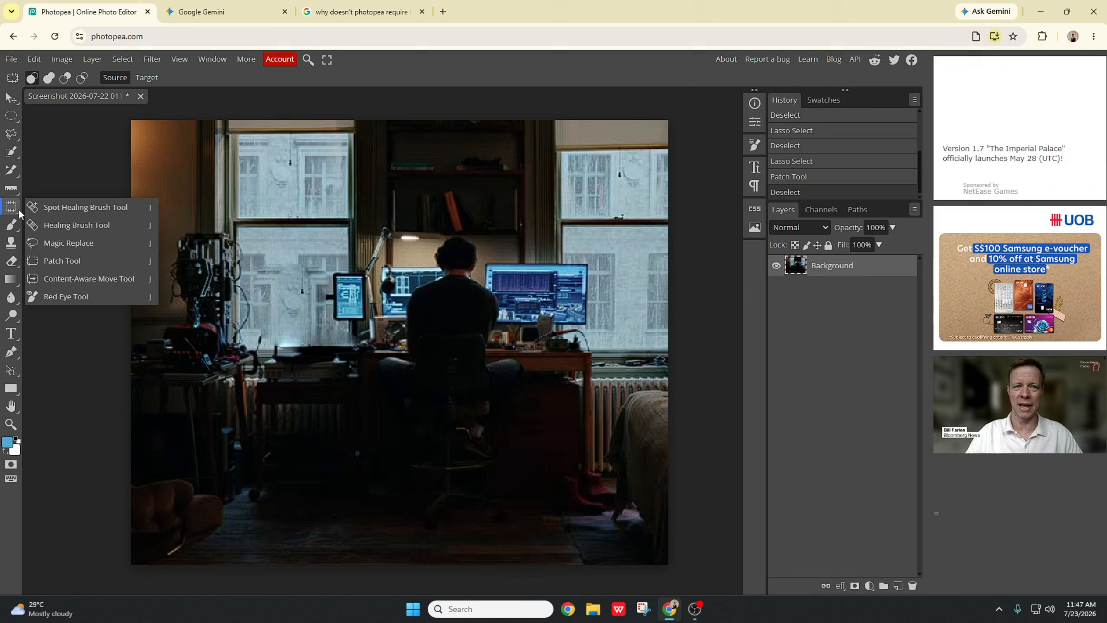
{"action": "left_click", "coordinate": [90, 279]}
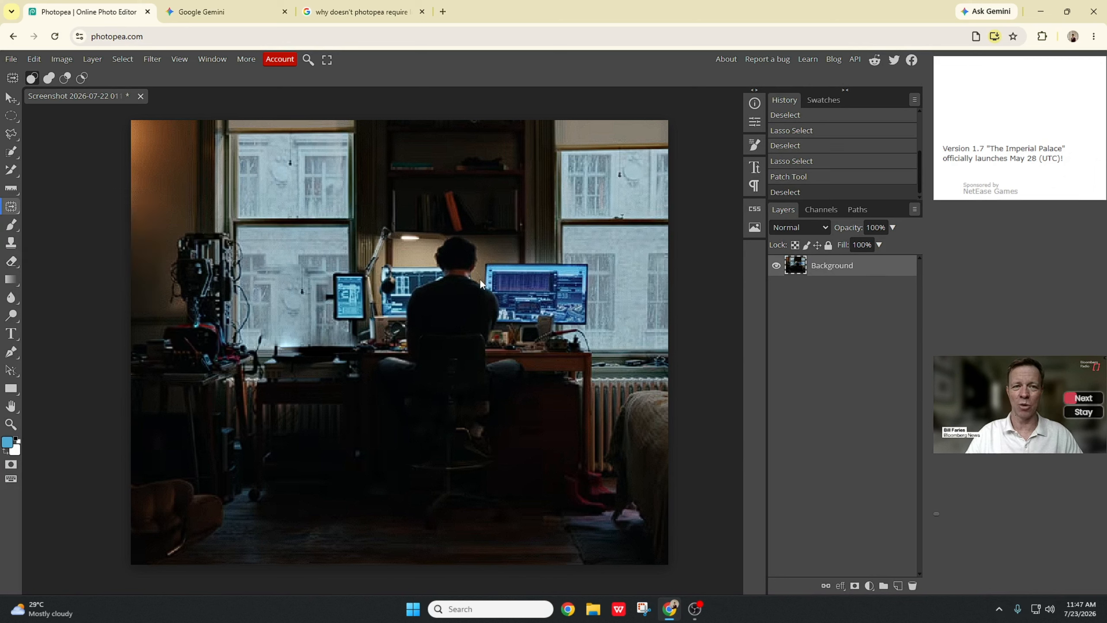
{"action": "left_click_drag", "start_coordinate": [478, 259], "coordinate": [503, 256]}
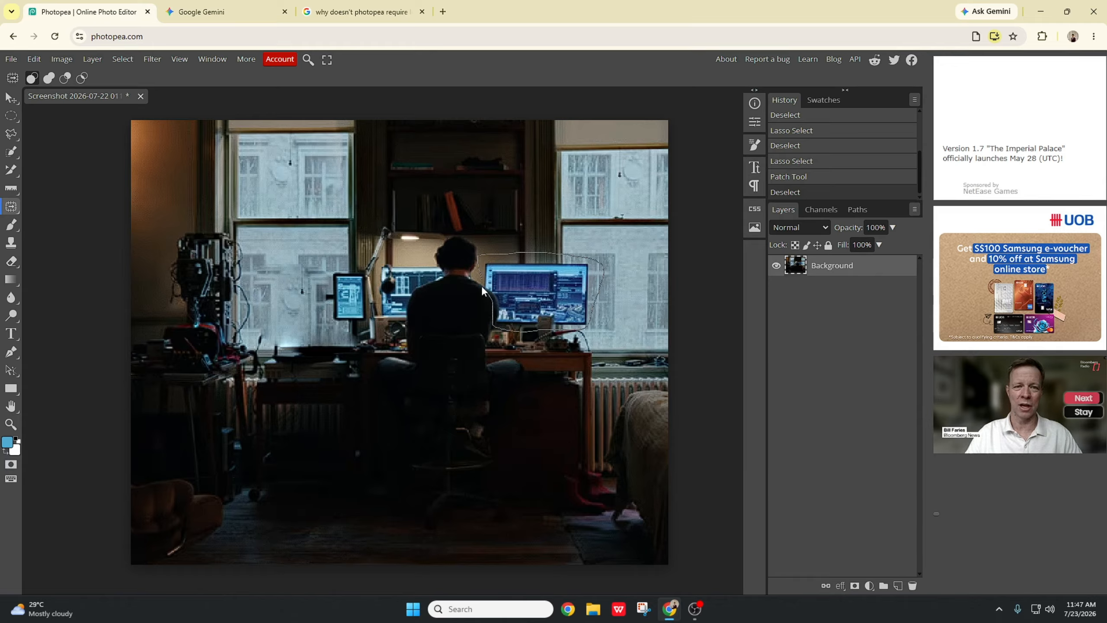
{"action": "mouse_move", "coordinate": [483, 277]}
{"action": "left_mouse_down"}
{"action": "mouse_move", "coordinate": [557, 311]}
{"action": "mouse_move", "coordinate": [583, 302]}
{"action": "mouse_move", "coordinate": [555, 387]}
{"action": "mouse_move", "coordinate": [457, 418]}
{"action": "mouse_move", "coordinate": [256, 266]}
{"action": "mouse_move", "coordinate": [241, 296]}
{"action": "mouse_move", "coordinate": [294, 322]}
{"action": "mouse_move", "coordinate": [288, 306]}
{"action": "left_mouse_up"}
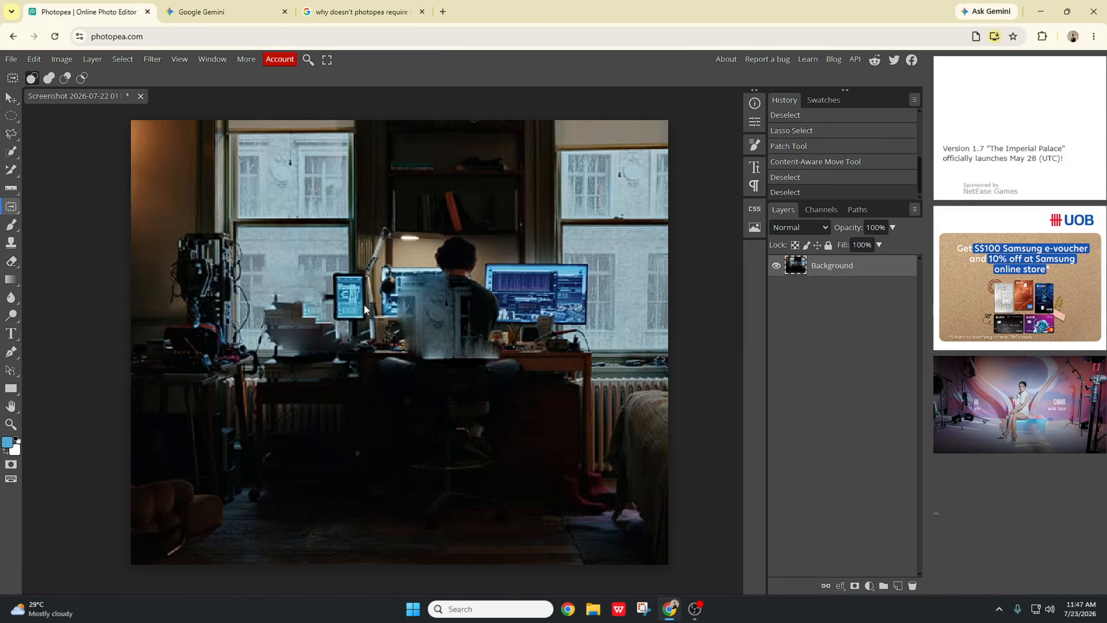
Step: Undo the content-aware move and the laptop patch
{"action": "key", "text": "ctrl+z"}
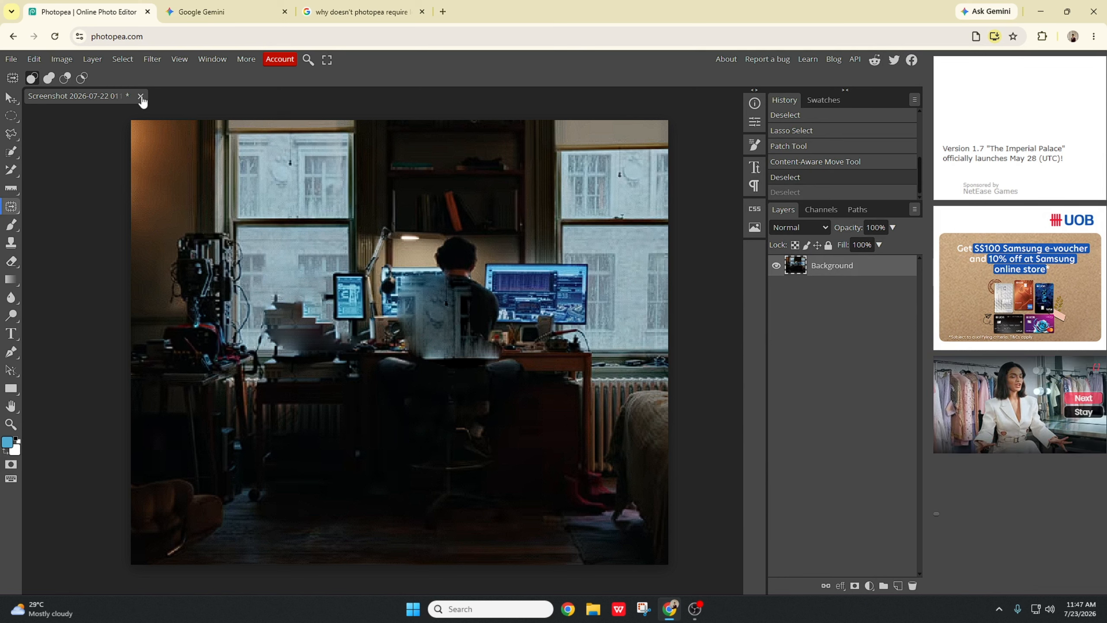
{"action": "key", "text": "ctrl+z"}
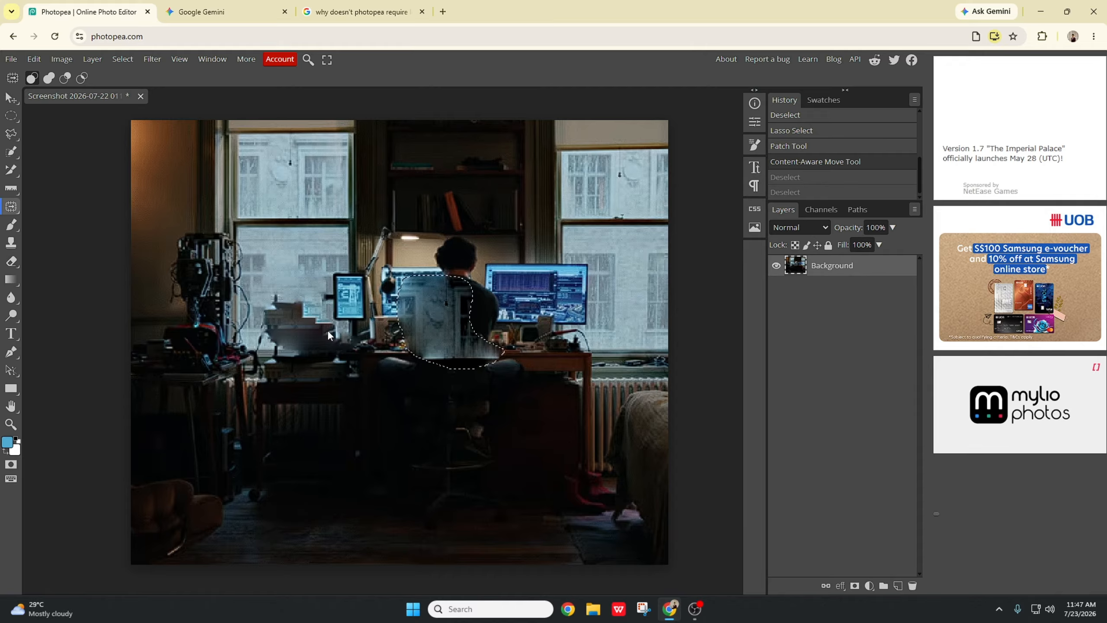
{"action": "key", "text": "ctrl+z"}
{"action": "key", "text": "ctrl+z"}
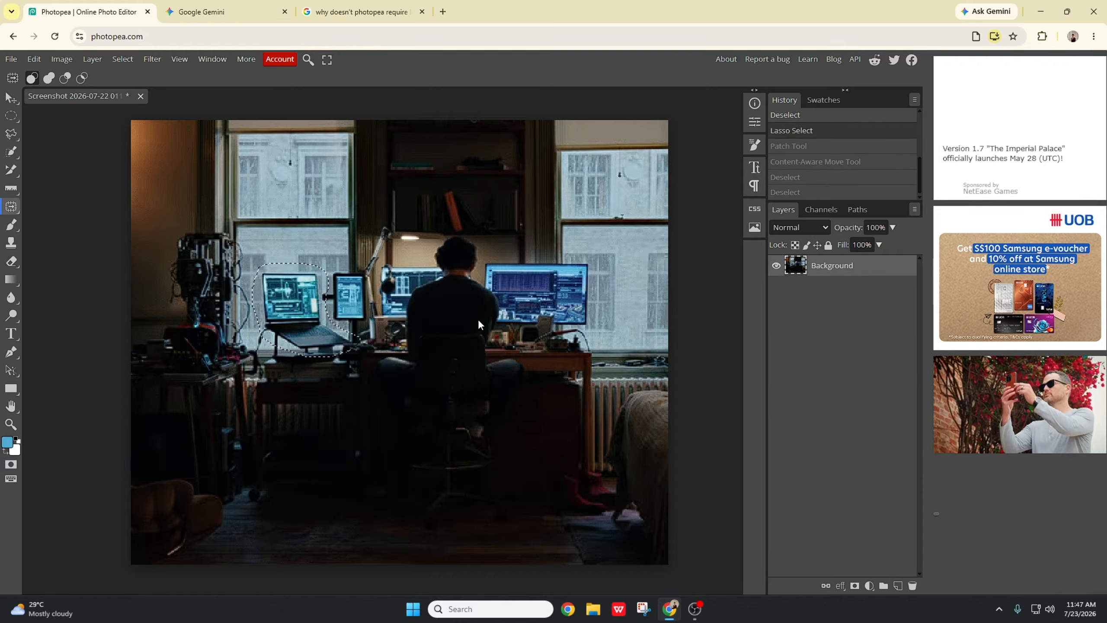
Step: Try shifting the selected laptop rightward with the Content-Aware Move Tool, then undo the move
{"action": "left_click_drag", "start_coordinate": [298, 300], "coordinate": [303, 320]}
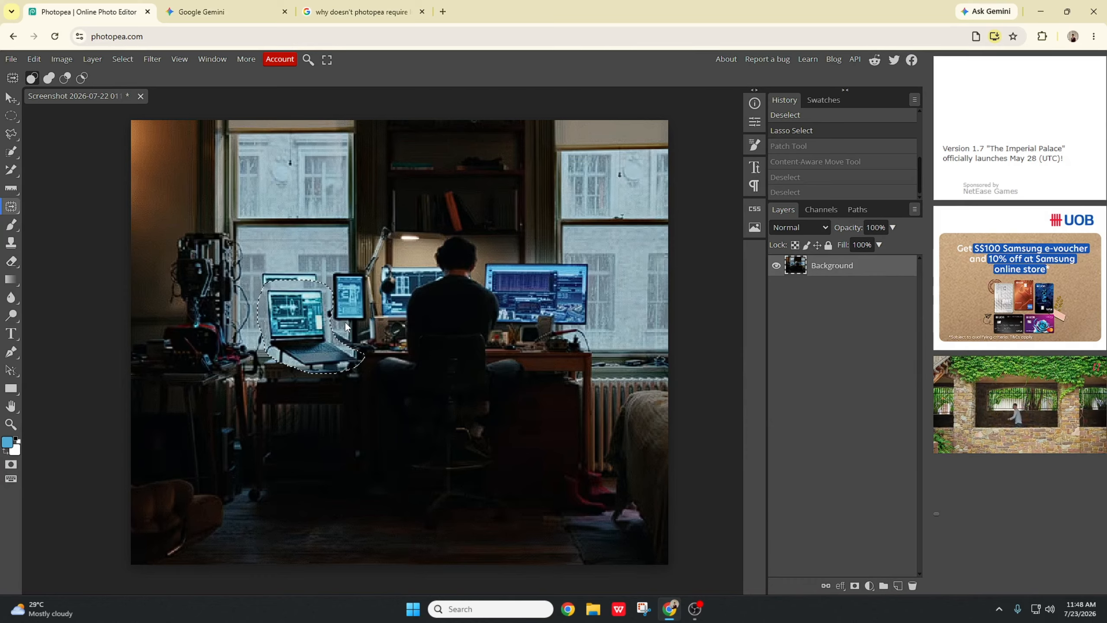
{"action": "left_click_drag", "start_coordinate": [298, 319], "coordinate": [344, 322]}
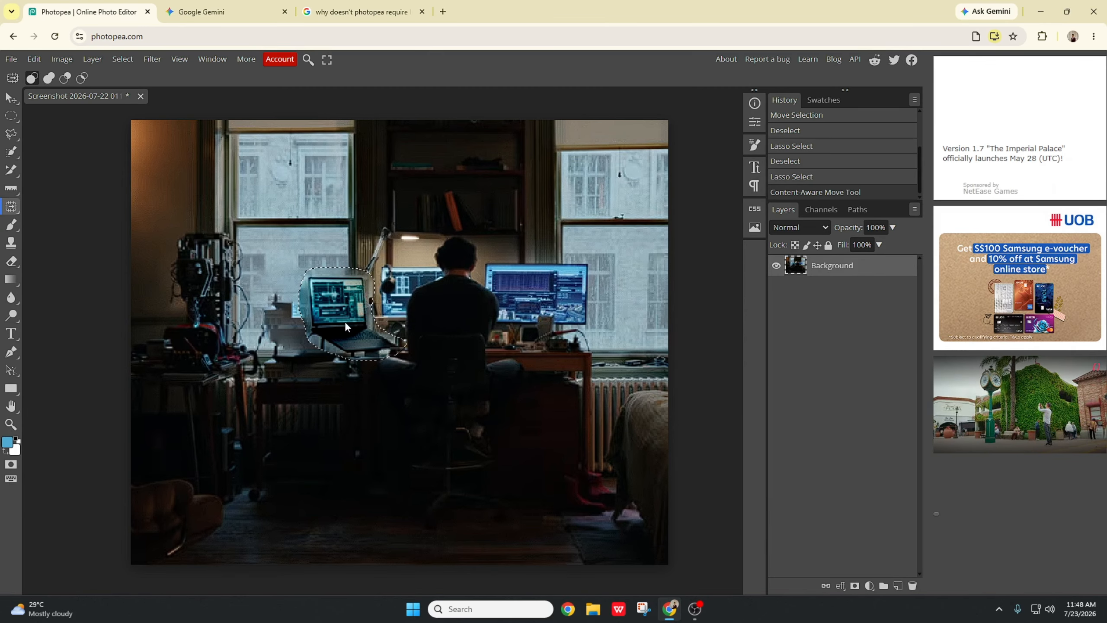
{"action": "key", "text": "ctrl+z"}
{"action": "key", "text": "ctrl+z"}
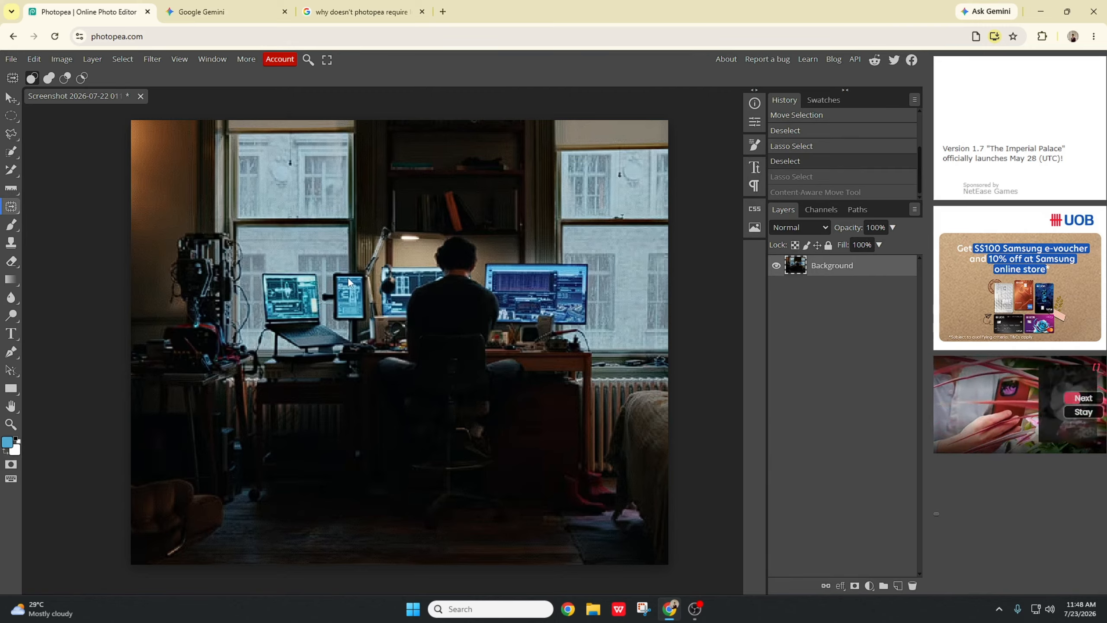
Step: Move a copy of the small monitor onto the right window with the Content-Aware Move Tool and commit it
{"action": "mouse_move", "coordinate": [327, 277]}
{"action": "left_mouse_down"}
{"action": "mouse_move", "coordinate": [326, 310]}
{"action": "mouse_move", "coordinate": [339, 320]}
{"action": "mouse_move", "coordinate": [371, 321]}
{"action": "mouse_move", "coordinate": [376, 288]}
{"action": "mouse_move", "coordinate": [353, 267]}
{"action": "mouse_move", "coordinate": [334, 268]}
{"action": "mouse_move", "coordinate": [369, 305]}
{"action": "mouse_move", "coordinate": [468, 334]}
{"action": "mouse_move", "coordinate": [585, 288]}
{"action": "mouse_move", "coordinate": [628, 286]}
{"action": "mouse_move", "coordinate": [609, 288]}
{"action": "left_mouse_up"}
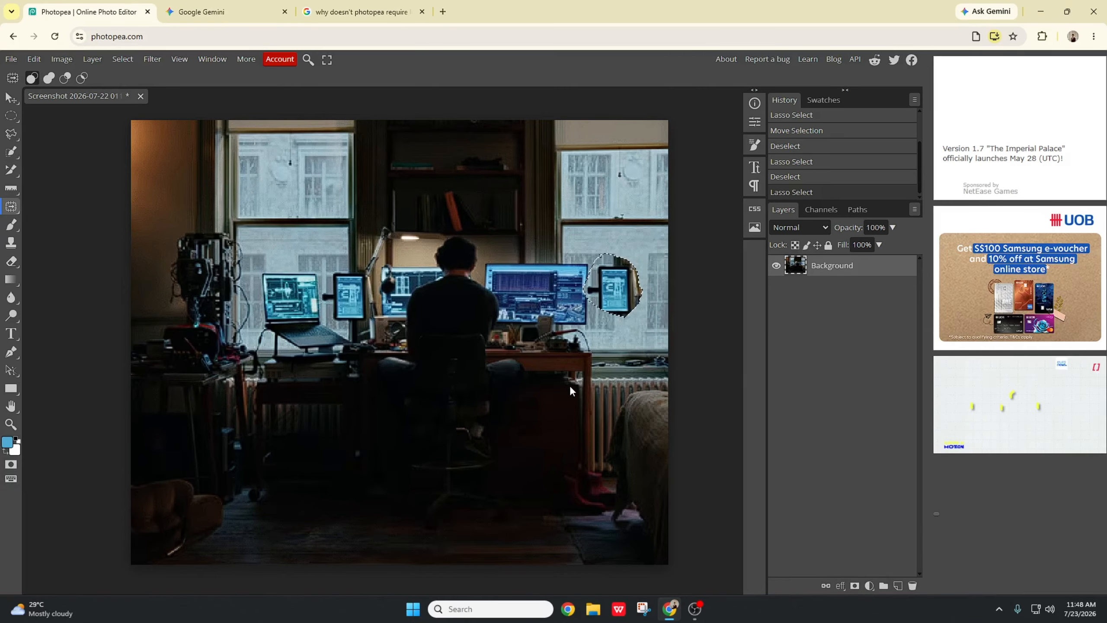
{"action": "key", "text": "Return"}
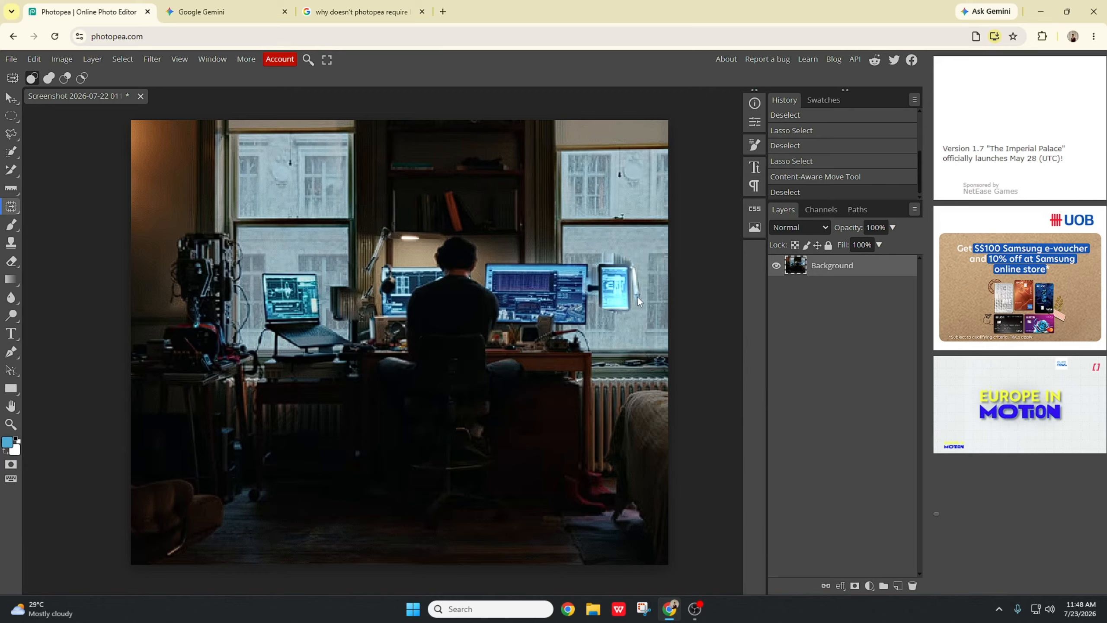
Step: Switch to the Red Eye Tool and apply it at spots on the laptop screen, the man's head and the lower right floor
{"action": "right_click", "coordinate": [13, 204]}
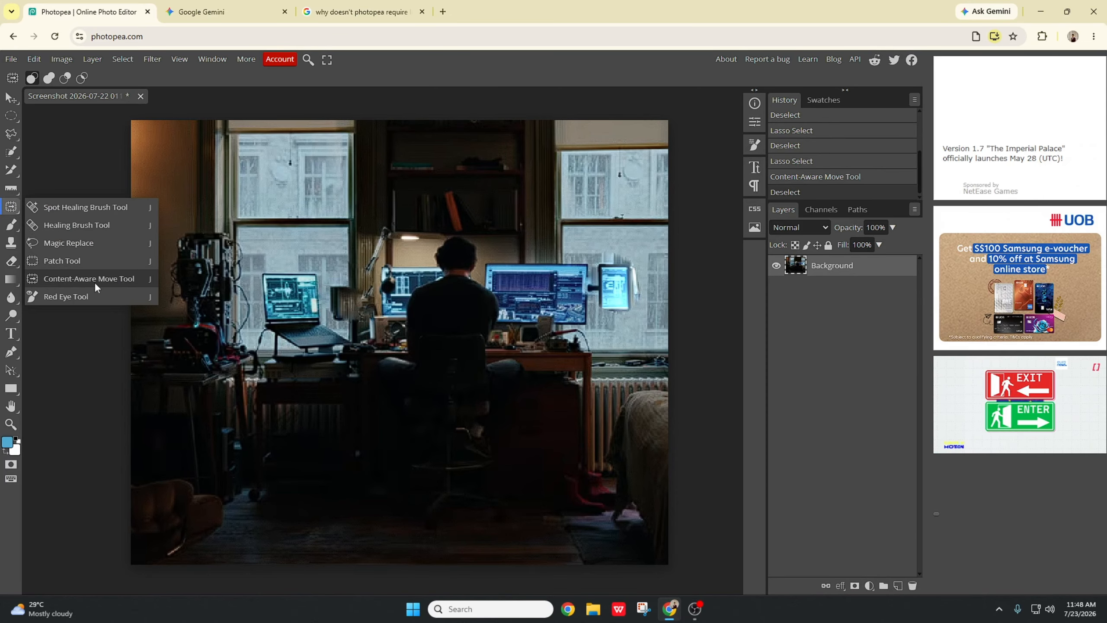
{"action": "left_click", "coordinate": [74, 297]}
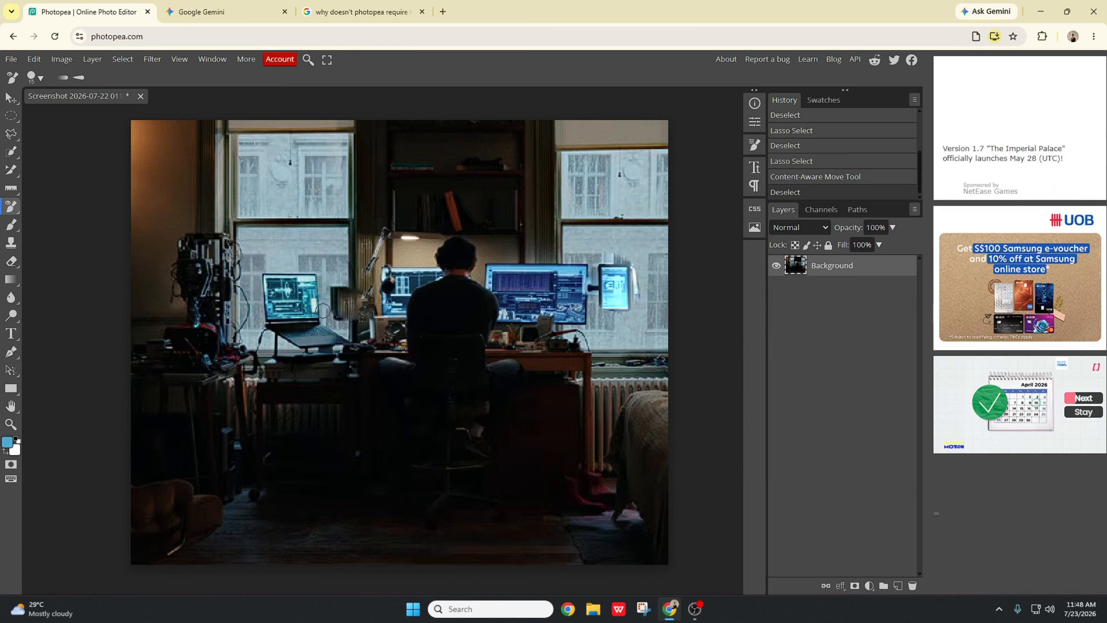
{"action": "left_click", "coordinate": [325, 293]}
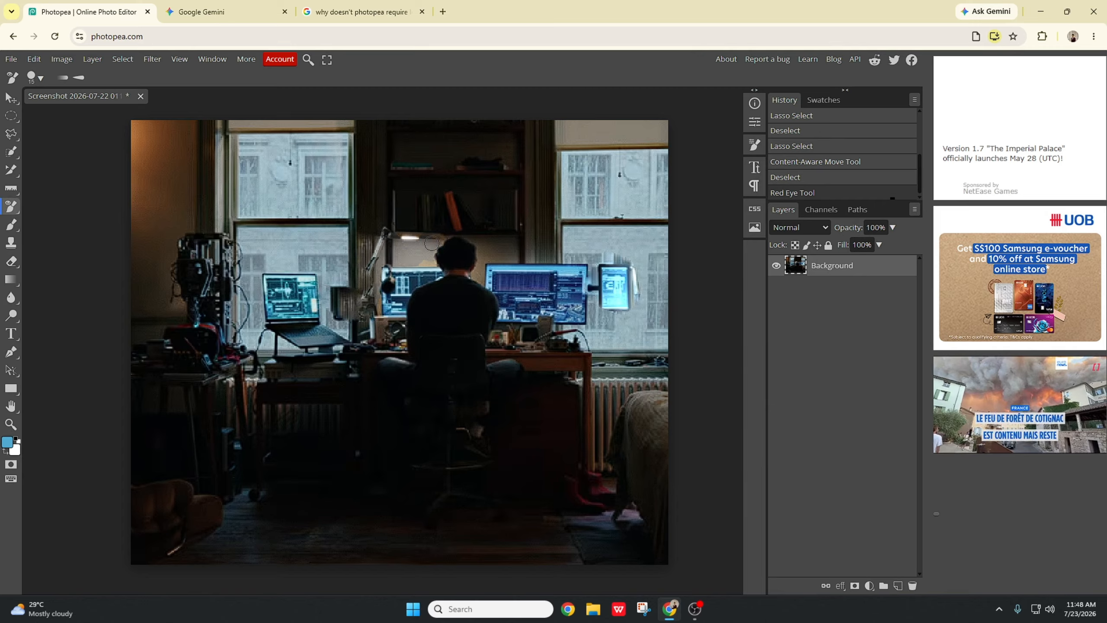
{"action": "left_click", "coordinate": [420, 266]}
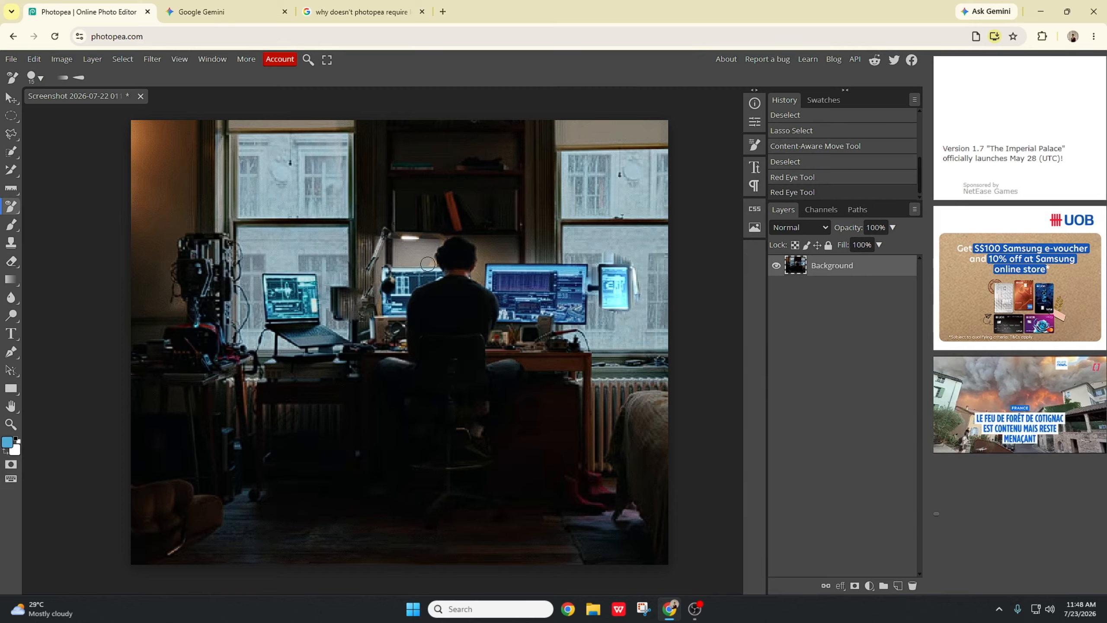
{"action": "left_click", "coordinate": [428, 263]}
{"action": "left_click", "coordinate": [430, 265]}
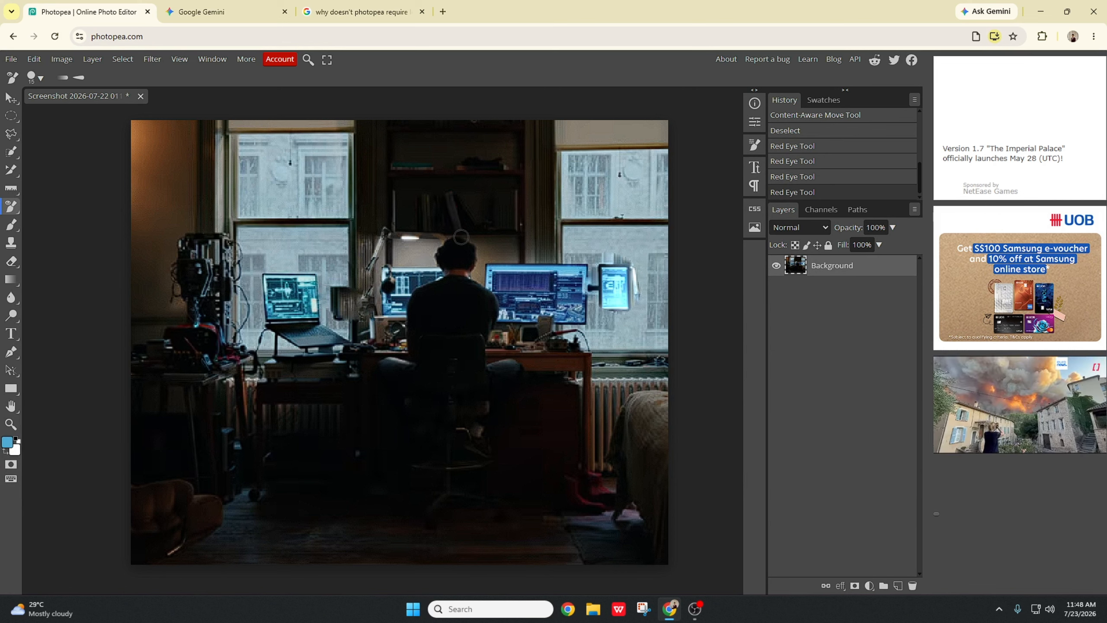
{"action": "left_click", "coordinate": [450, 220]}
{"action": "key", "text": "ctrl+z"}
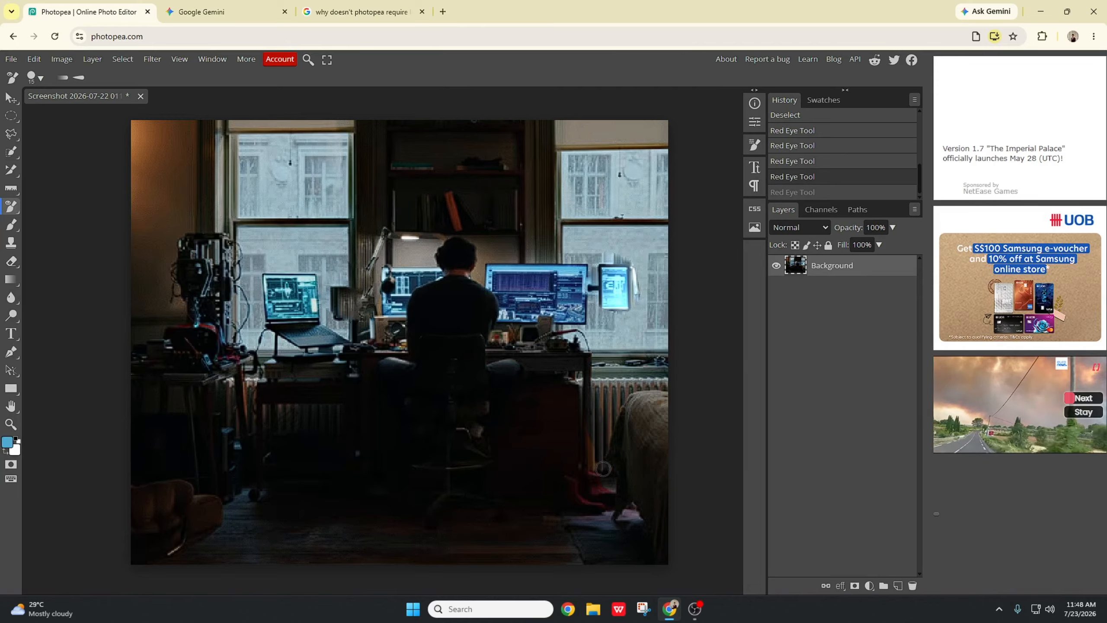
{"action": "left_click", "coordinate": [567, 477]}
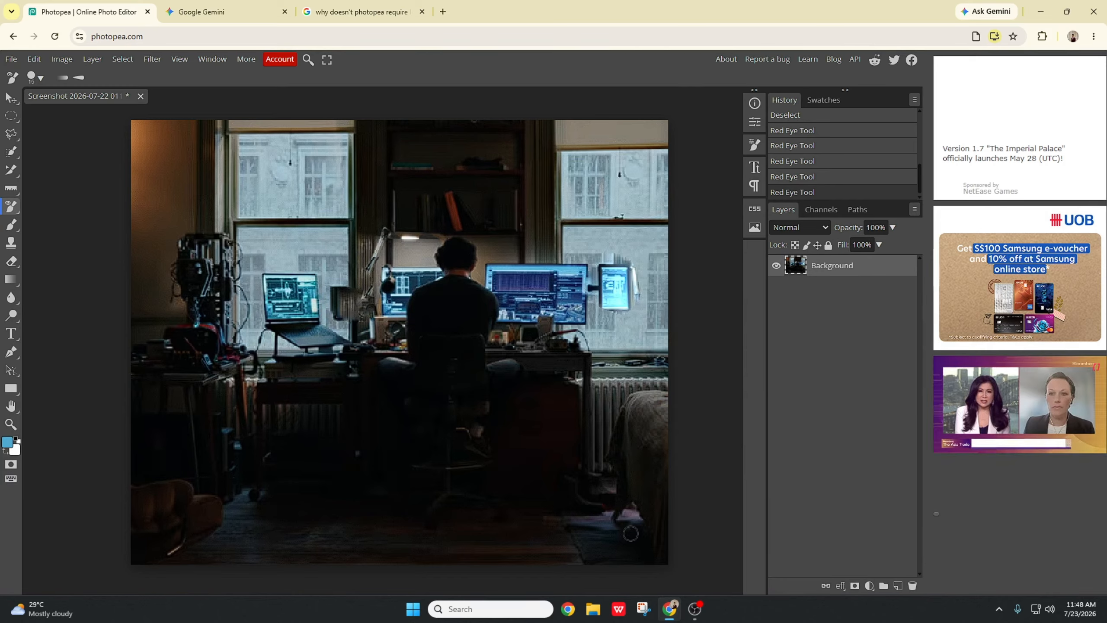
{"action": "left_click", "coordinate": [663, 448]}
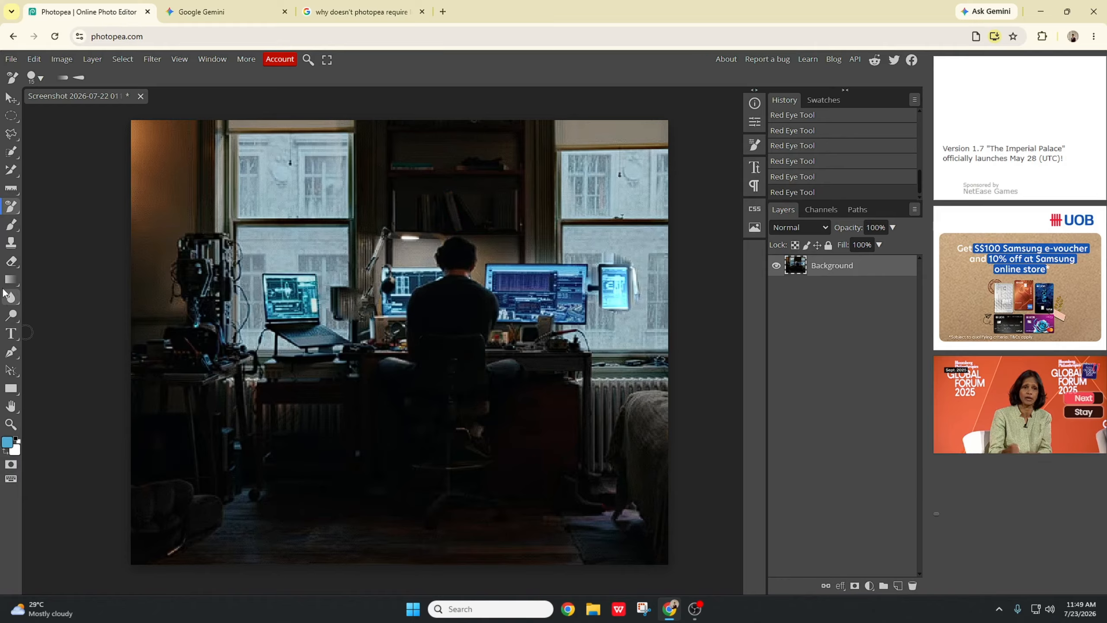
Step: Pick the Brush Tool and paint a blue stroke on the upper left window
{"action": "right_click", "coordinate": [9, 209]}
{"action": "left_click", "coordinate": [11, 229]}
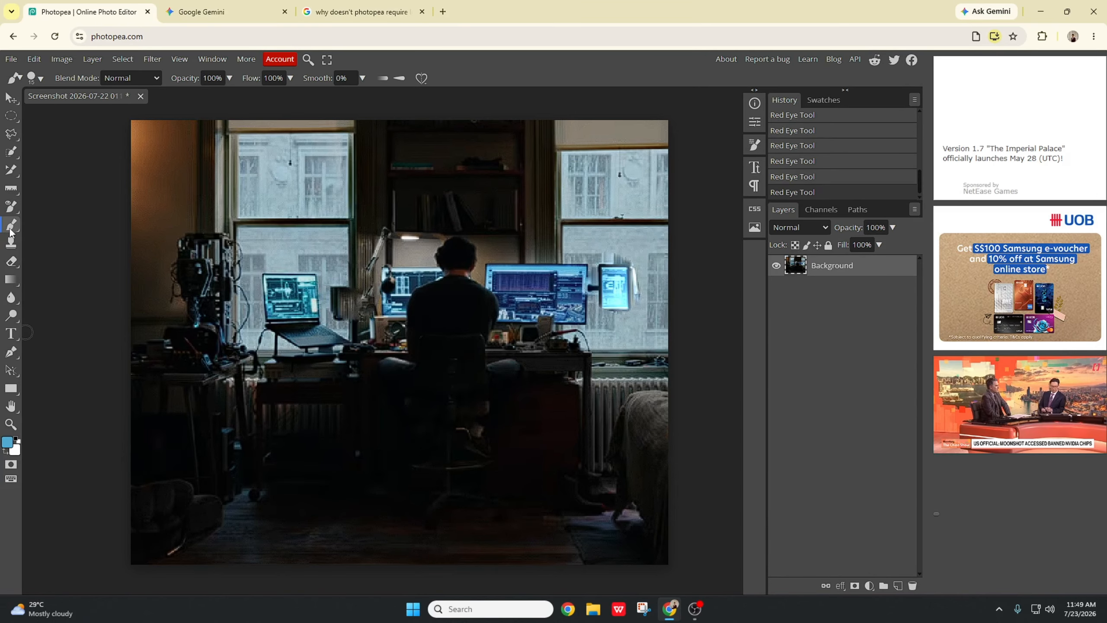
{"action": "right_click", "coordinate": [10, 229]}
{"action": "left_click", "coordinate": [70, 232]}
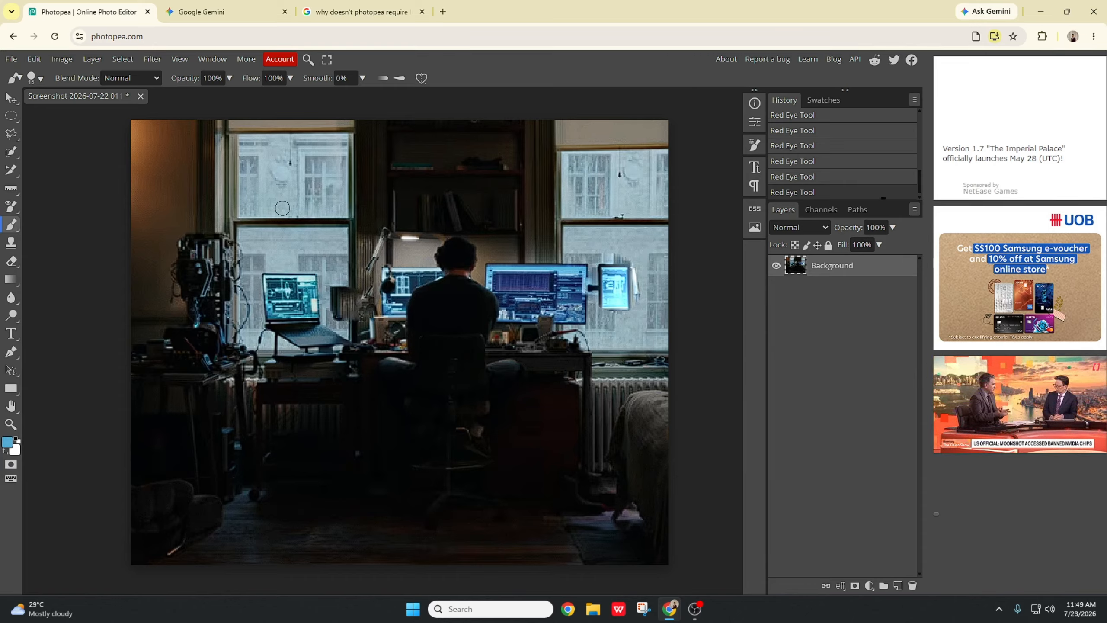
{"action": "mouse_move", "coordinate": [280, 187]}
{"action": "left_mouse_down"}
{"action": "mouse_move", "coordinate": [313, 191]}
{"action": "mouse_move", "coordinate": [301, 192]}
{"action": "left_mouse_up"}
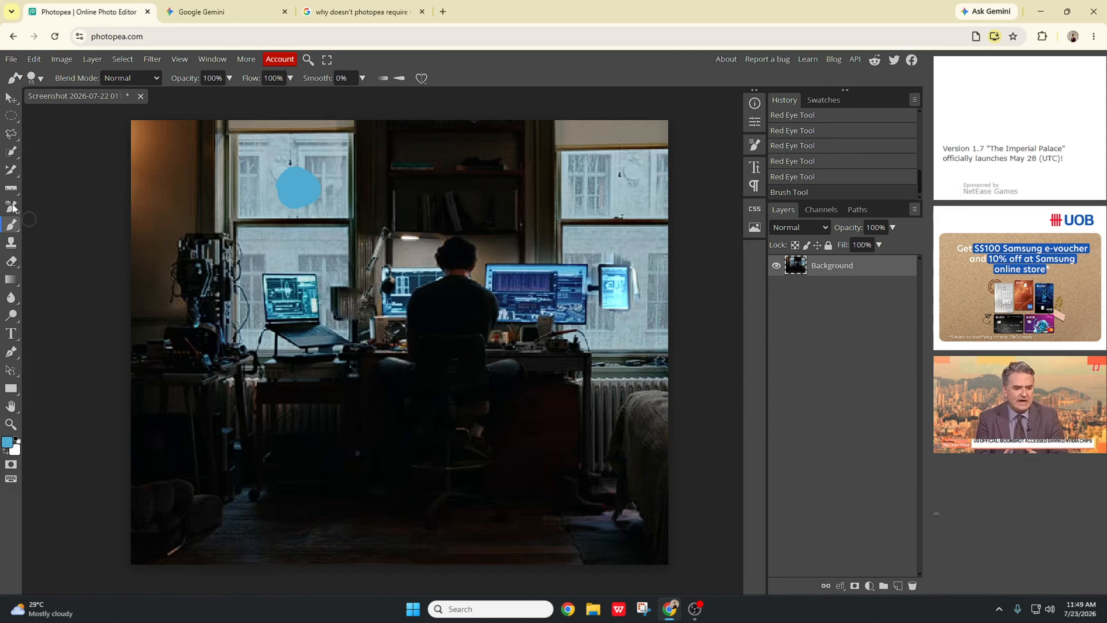
{"action": "right_click", "coordinate": [13, 100]}
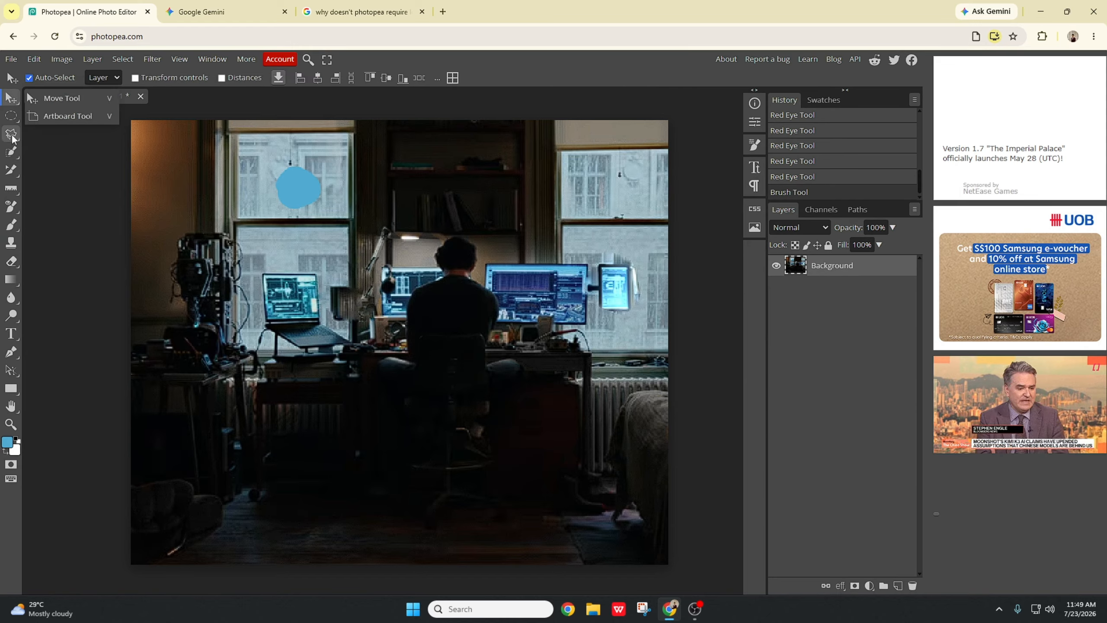
{"action": "right_click", "coordinate": [17, 125]}
{"action": "right_click", "coordinate": [13, 118]}
{"action": "right_click", "coordinate": [13, 131]}
{"action": "right_click", "coordinate": [13, 136]}
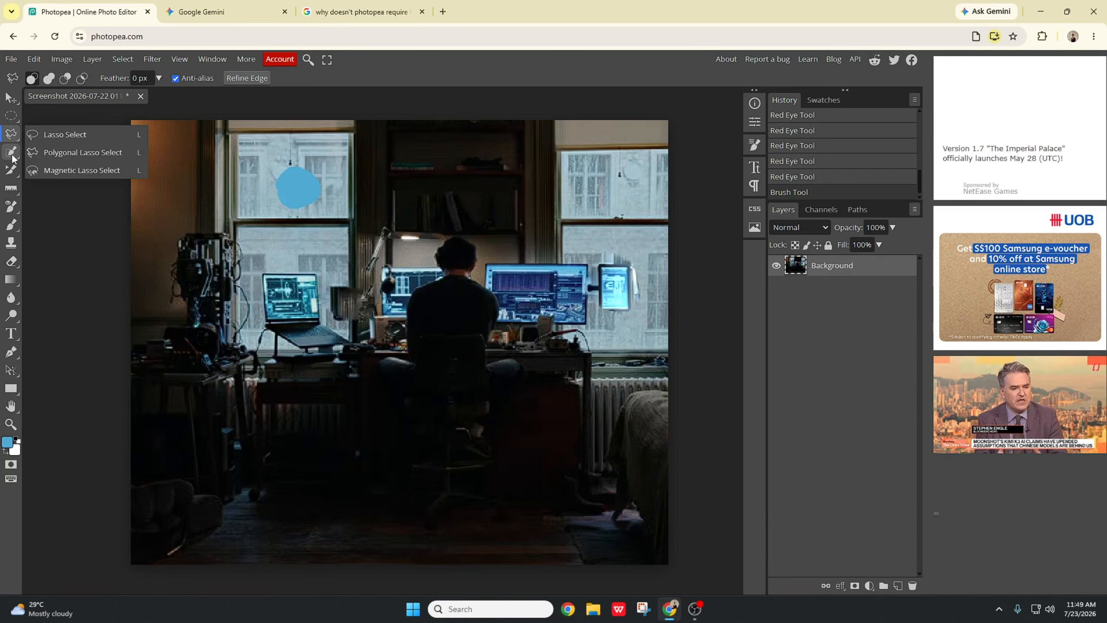
{"action": "right_click", "coordinate": [11, 151]}
{"action": "right_click", "coordinate": [11, 188]}
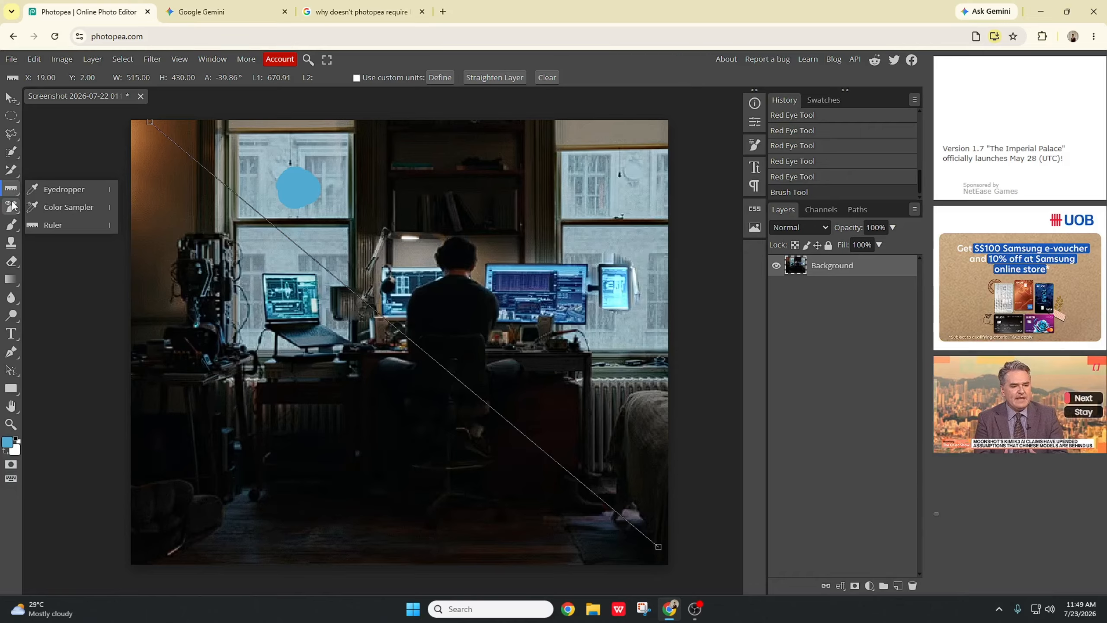
{"action": "left_click", "coordinate": [74, 207]}
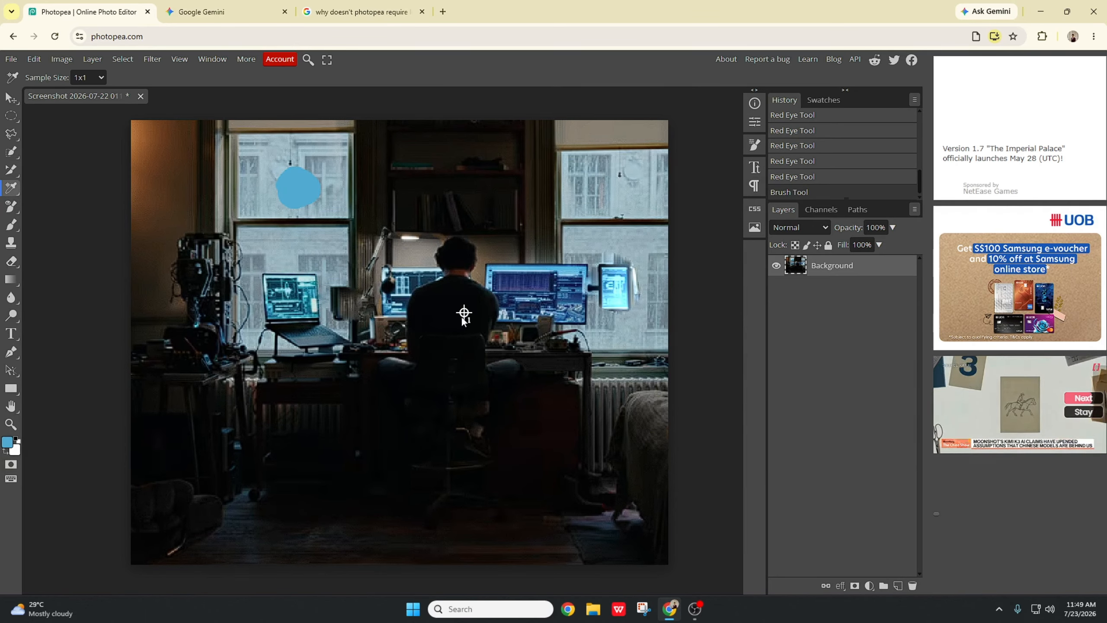
Step: Undo the color sample point, the blue brush stroke and the last two red-eye fixes
{"action": "key", "text": "ctrl+z"}
{"action": "key", "text": "ctrl+z"}
{"action": "key", "text": "ctrl+z"}
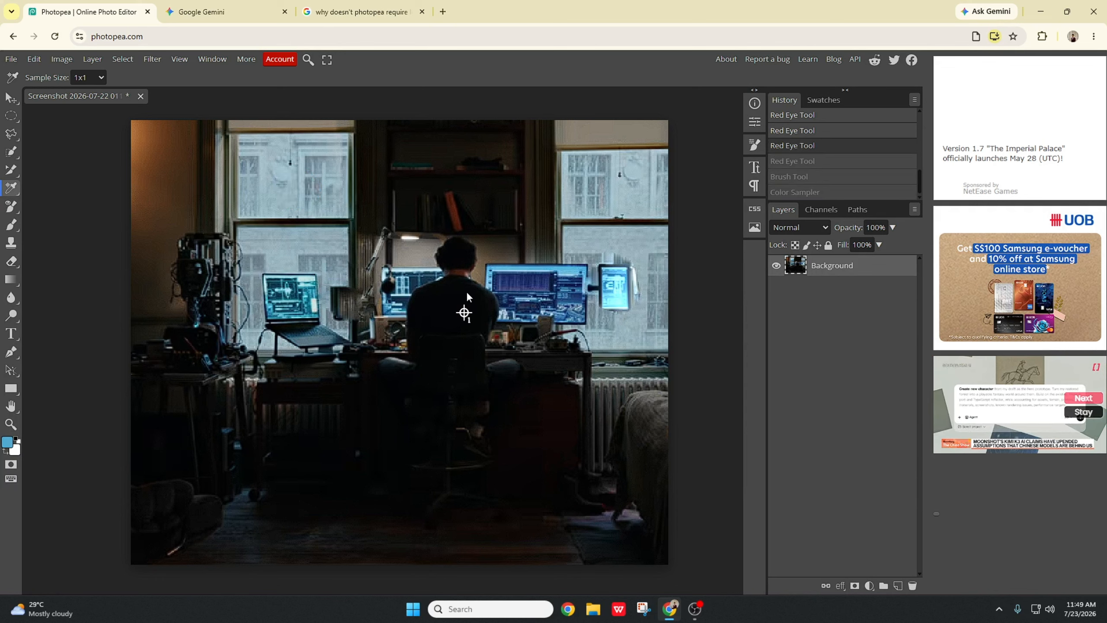
{"action": "key", "text": "ctrl+z"}
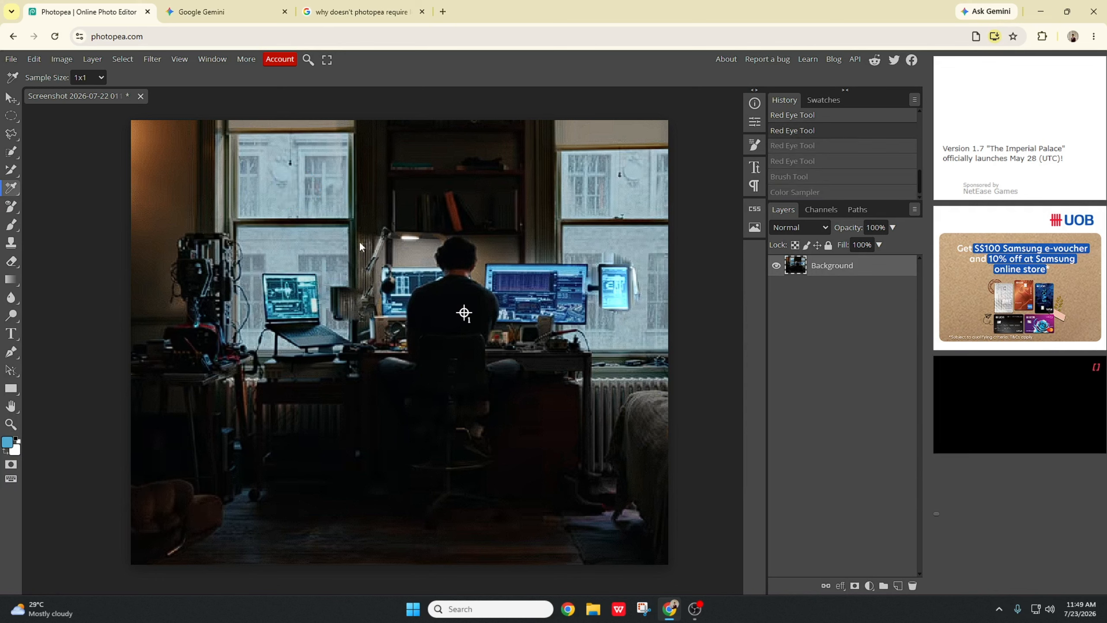
Step: Sample the red book's colour on the shelf with the Eyedropper as the foreground colour
{"action": "left_click", "coordinate": [19, 192]}
{"action": "left_click", "coordinate": [67, 193]}
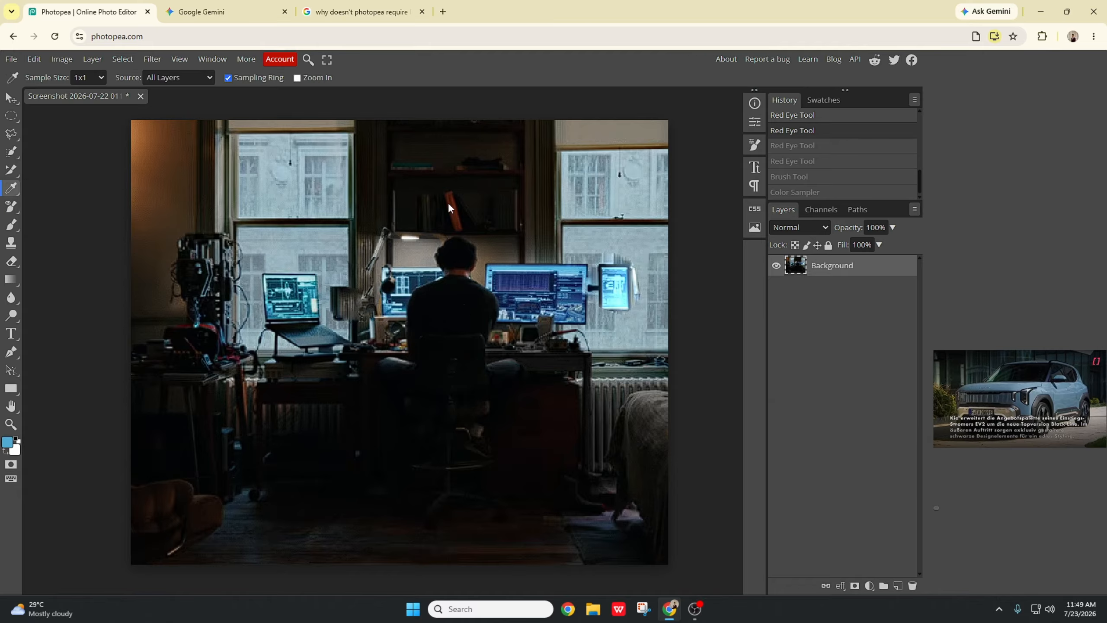
{"action": "left_click", "coordinate": [453, 205]}
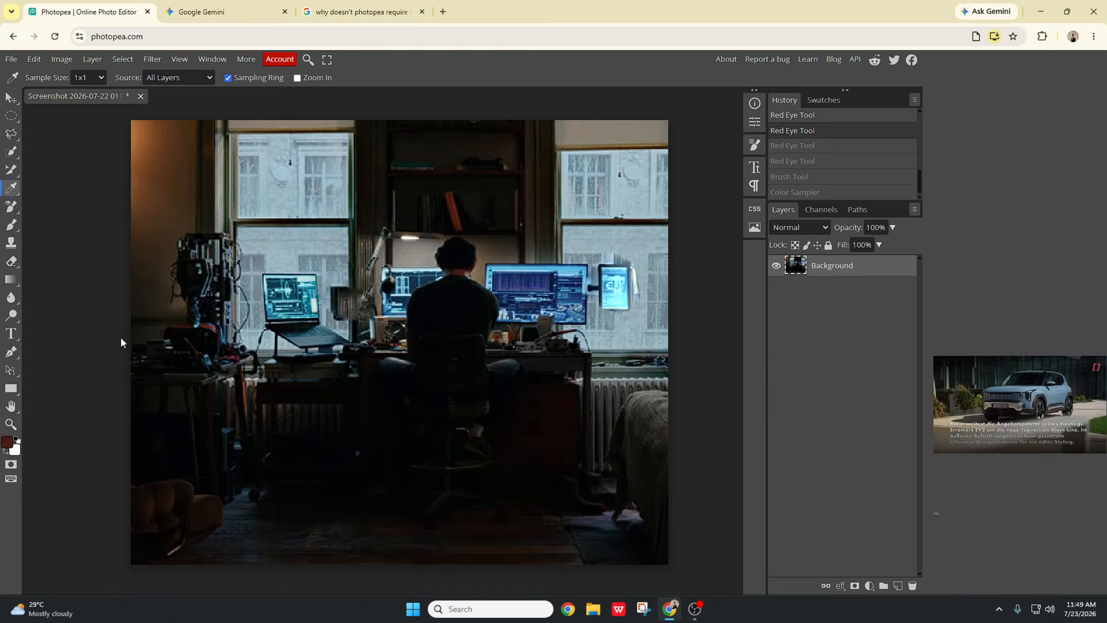
Step: Paint a dark red patch on the upper left window with the Brush Tool, then undo it
{"action": "left_click", "coordinate": [13, 223]}
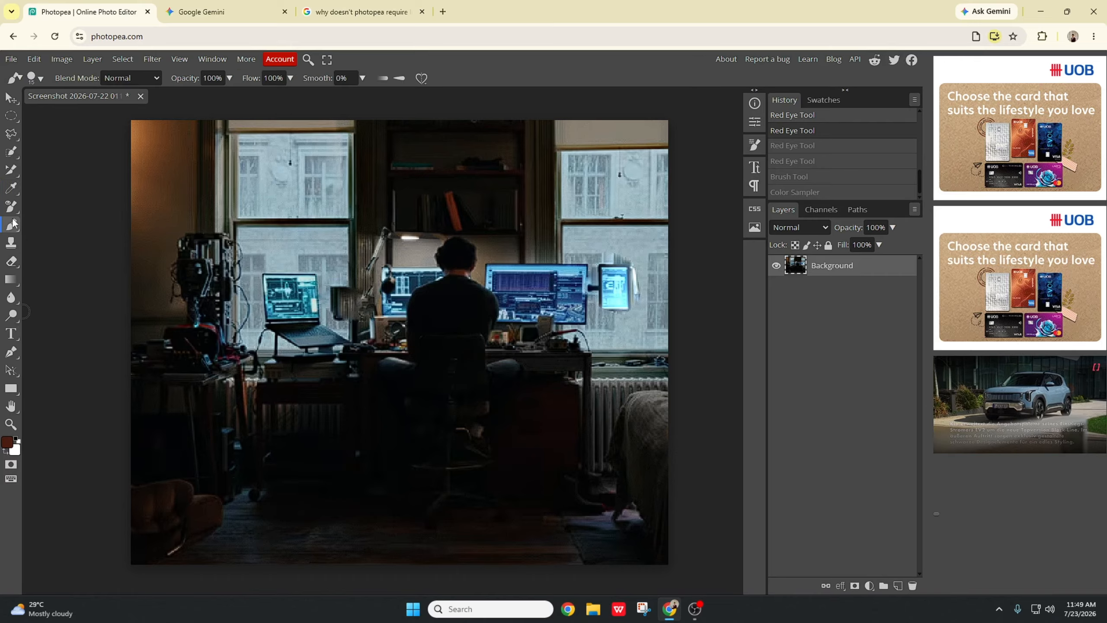
{"action": "mouse_move", "coordinate": [279, 189]}
{"action": "left_mouse_down"}
{"action": "mouse_move", "coordinate": [307, 195]}
{"action": "mouse_move", "coordinate": [269, 188]}
{"action": "mouse_move", "coordinate": [283, 175]}
{"action": "mouse_move", "coordinate": [258, 180]}
{"action": "mouse_move", "coordinate": [277, 178]}
{"action": "mouse_move", "coordinate": [255, 174]}
{"action": "left_mouse_up"}
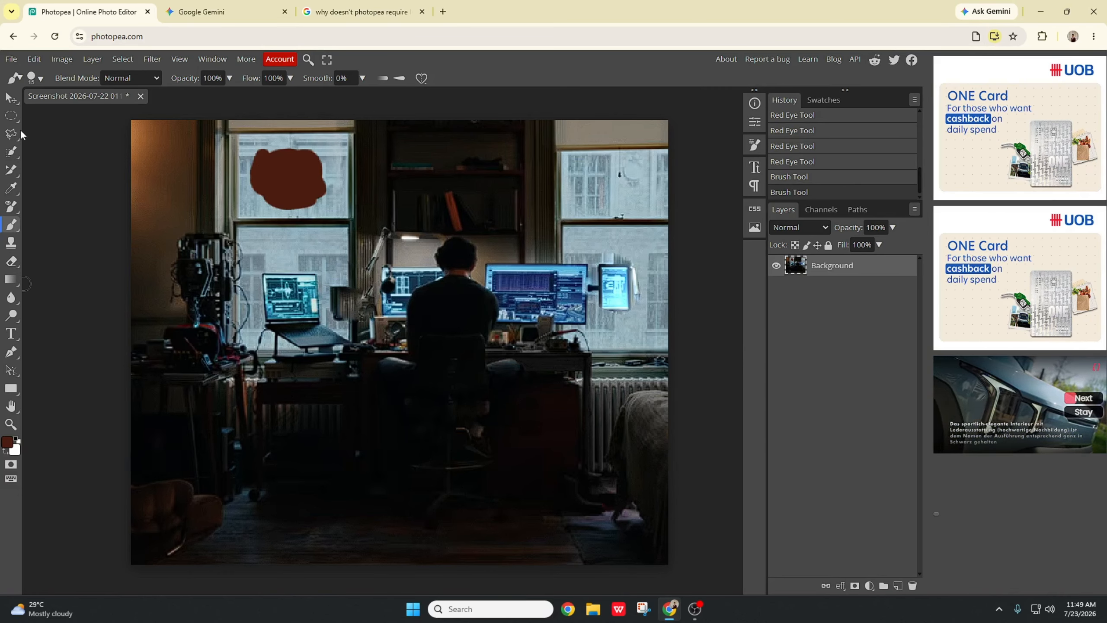
{"action": "key", "text": "ctrl+z"}
{"action": "key", "text": "ctrl+z"}
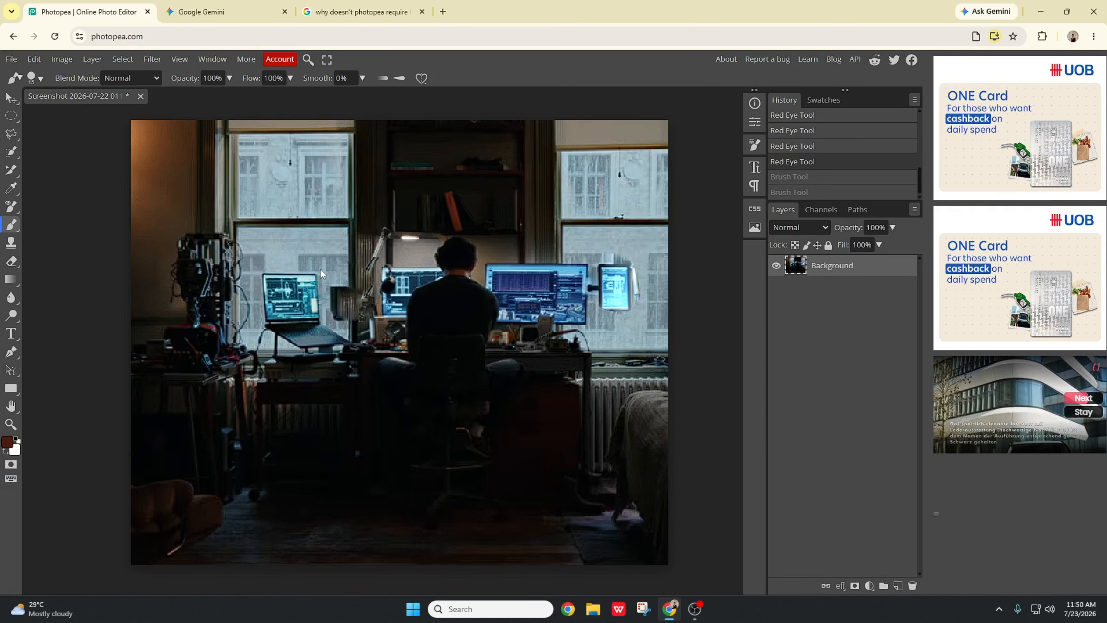
Step: Place a color sampler point on the red book and move it onto the large monitor
{"action": "left_click", "coordinate": [11, 170]}
{"action": "left_click", "coordinate": [12, 189]}
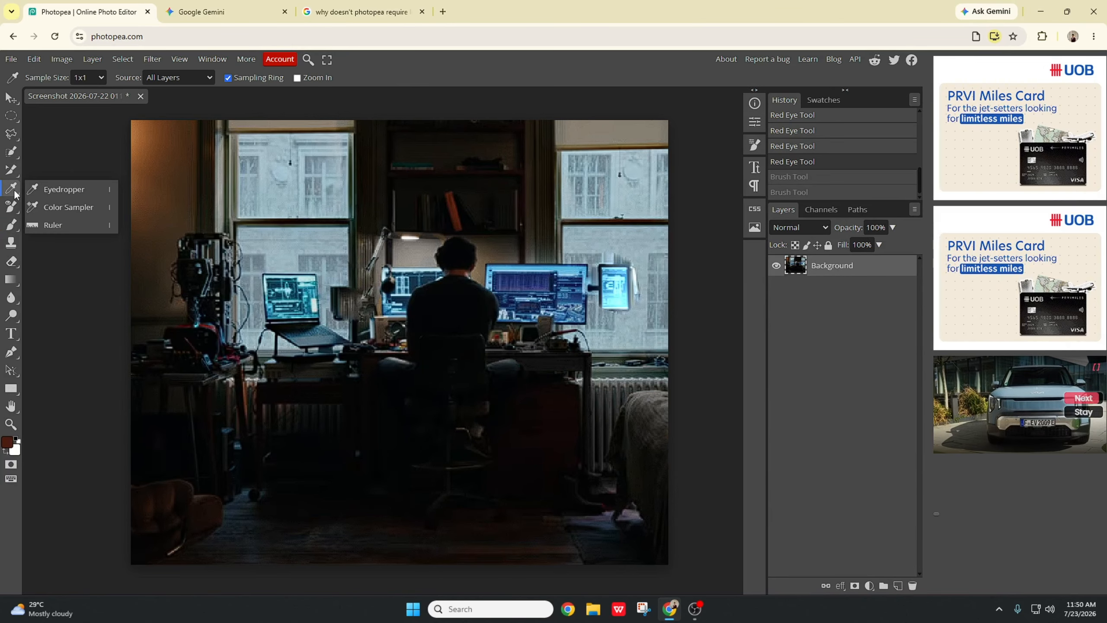
{"action": "left_click", "coordinate": [57, 206]}
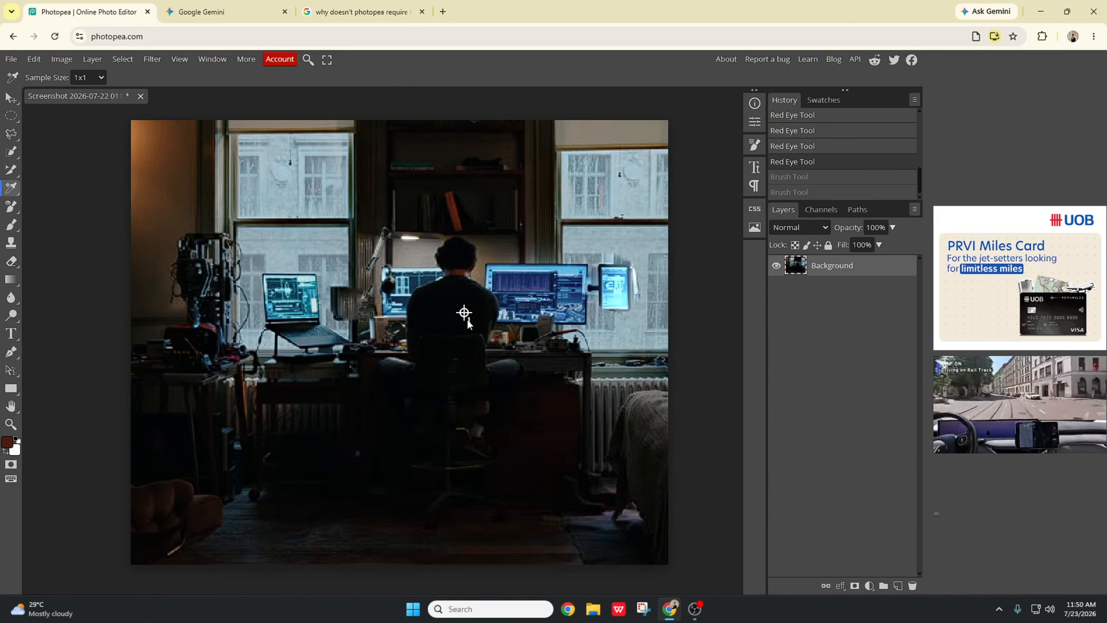
{"action": "left_click_drag", "start_coordinate": [454, 249], "coordinate": [452, 208]}
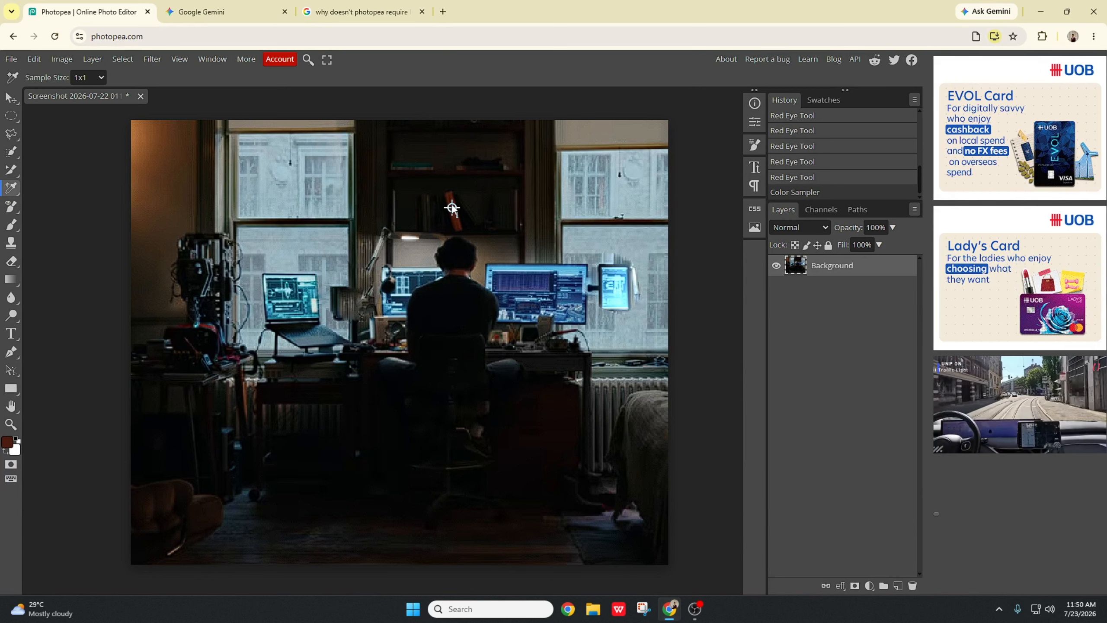
{"action": "left_click_drag", "start_coordinate": [452, 207], "coordinate": [566, 272]}
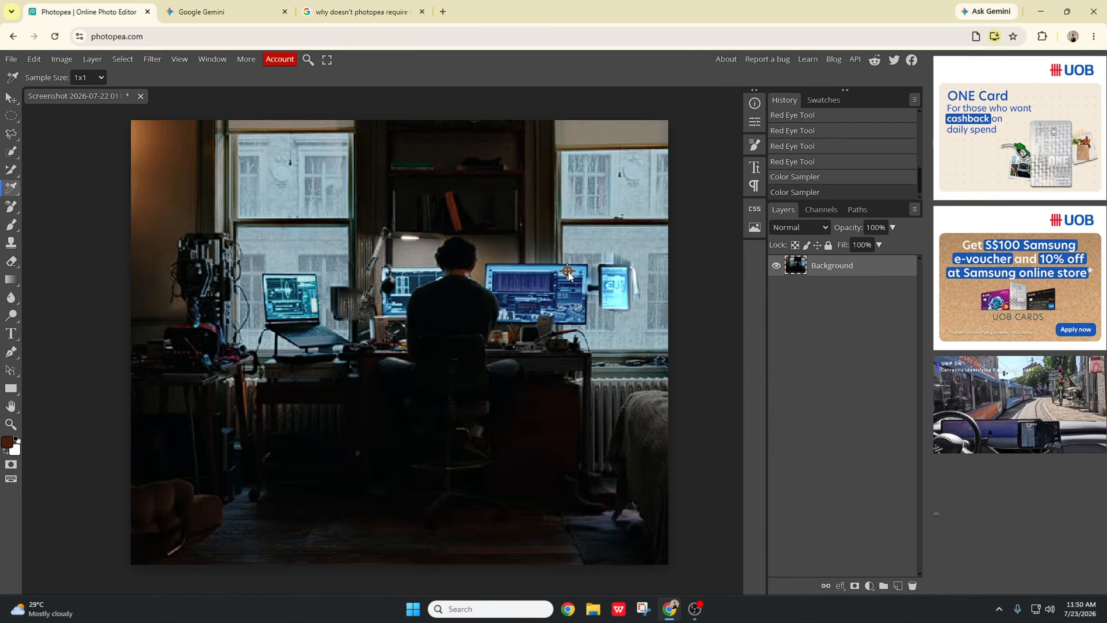
{"action": "left_click_drag", "start_coordinate": [568, 276], "coordinate": [566, 275]}
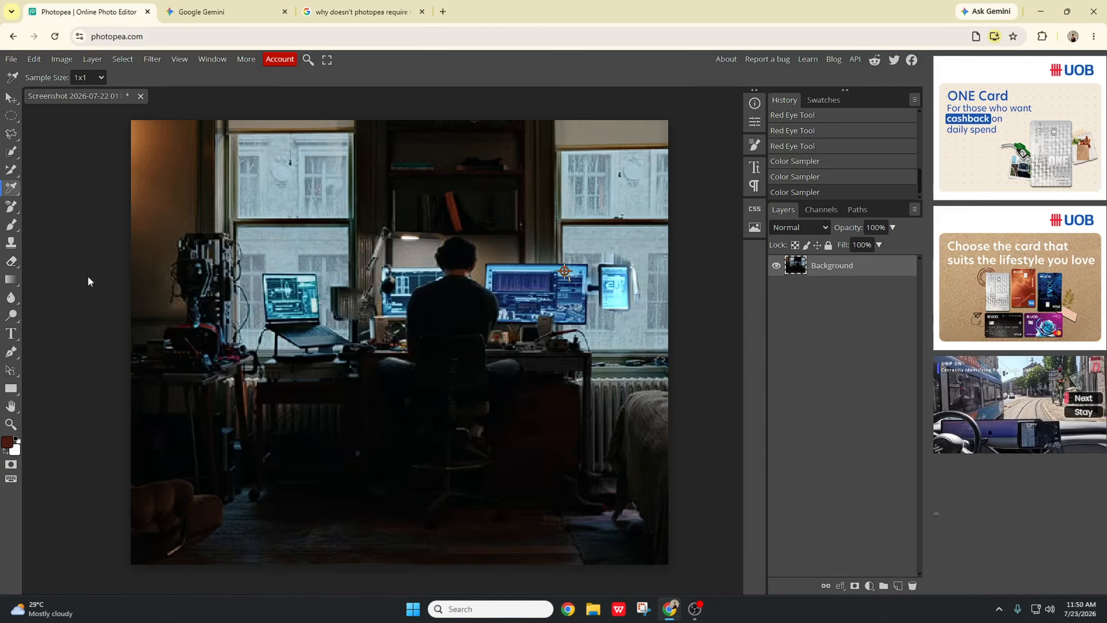
Step: Paint a small brush stroke on the upper left window, then undo it
{"action": "left_click", "coordinate": [12, 211]}
{"action": "left_click", "coordinate": [16, 227]}
{"action": "left_click_drag", "start_coordinate": [312, 173], "coordinate": [315, 177]}
{"action": "key", "text": "ctrl+z"}
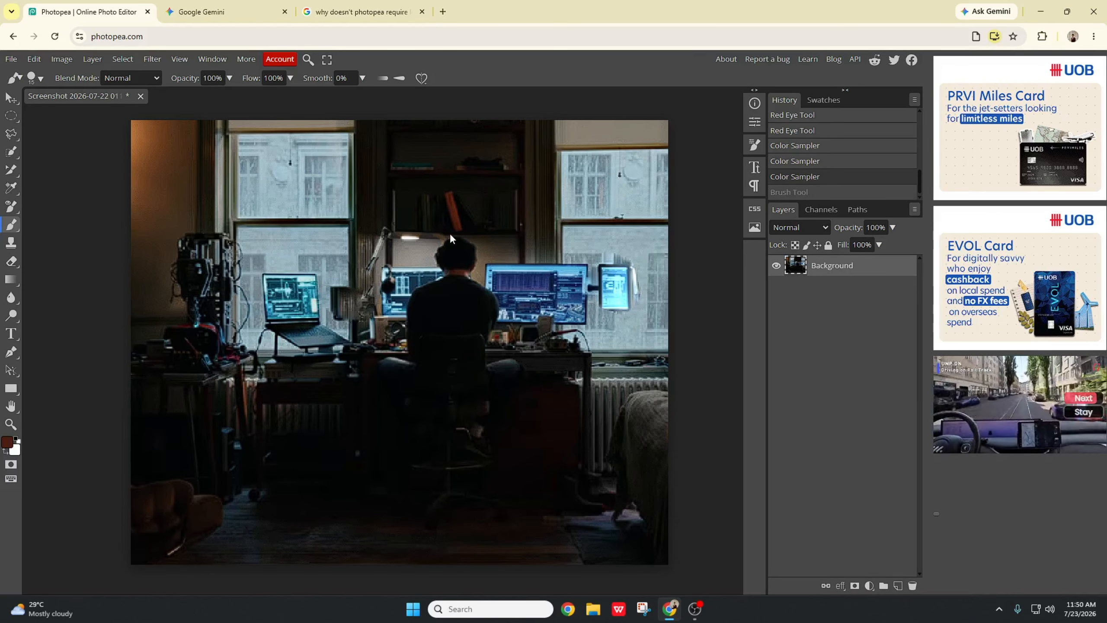
{"action": "left_click", "coordinate": [12, 191]}
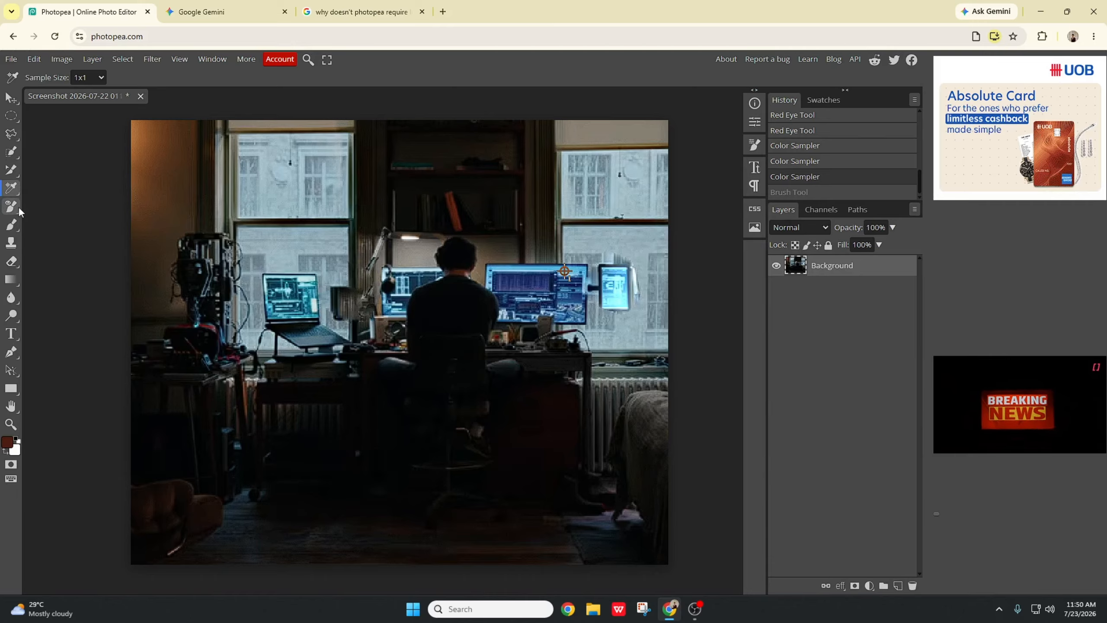
{"action": "left_click", "coordinate": [12, 207]}
{"action": "left_click", "coordinate": [11, 169]}
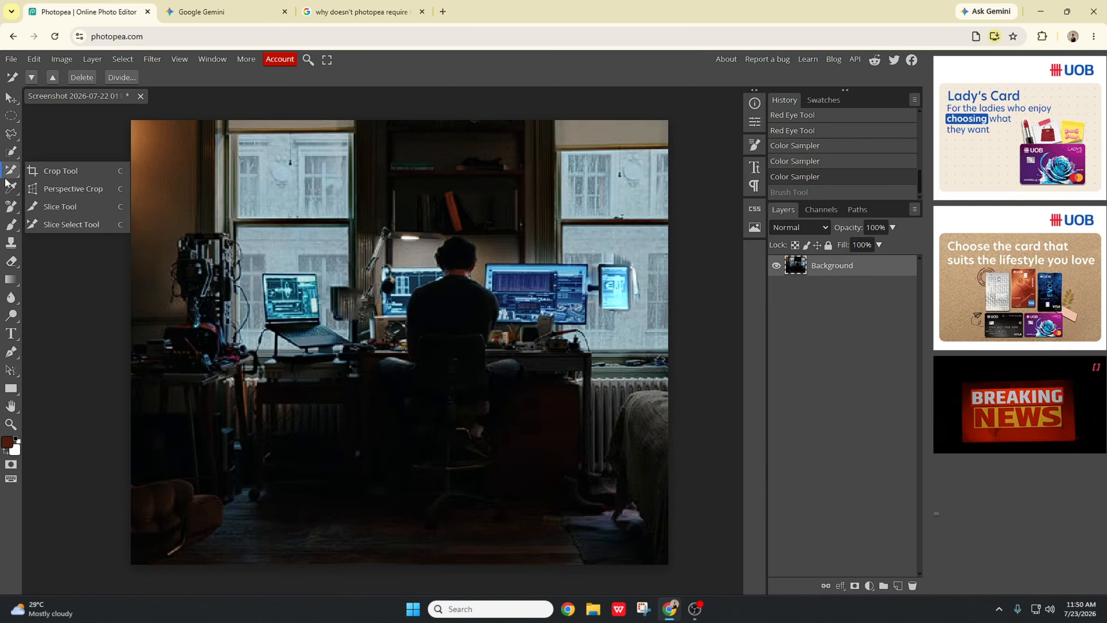
Step: Sample colours from the window and from the left side of the photo with the Eyedropper as the foreground colour
{"action": "left_click", "coordinate": [12, 190]}
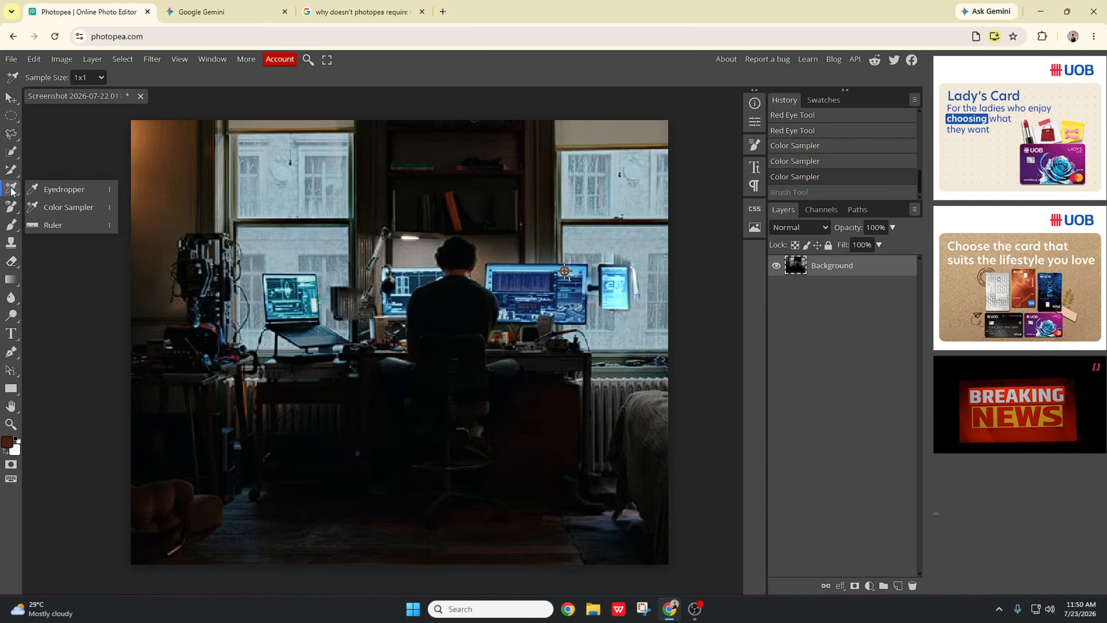
{"action": "left_click", "coordinate": [55, 194]}
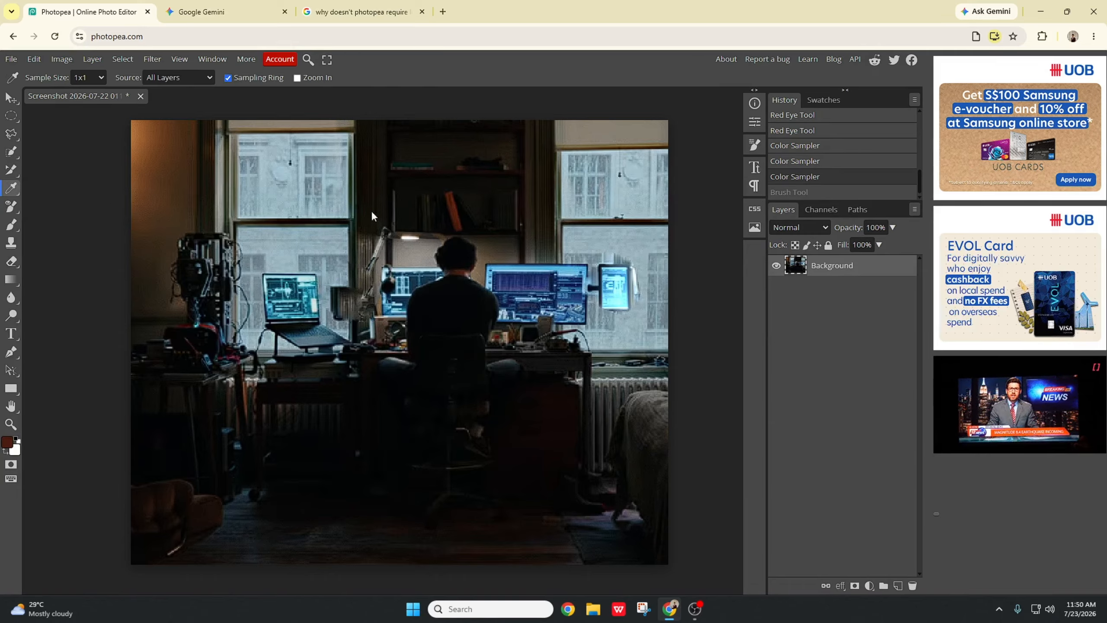
{"action": "left_click_drag", "start_coordinate": [453, 214], "coordinate": [330, 278]}
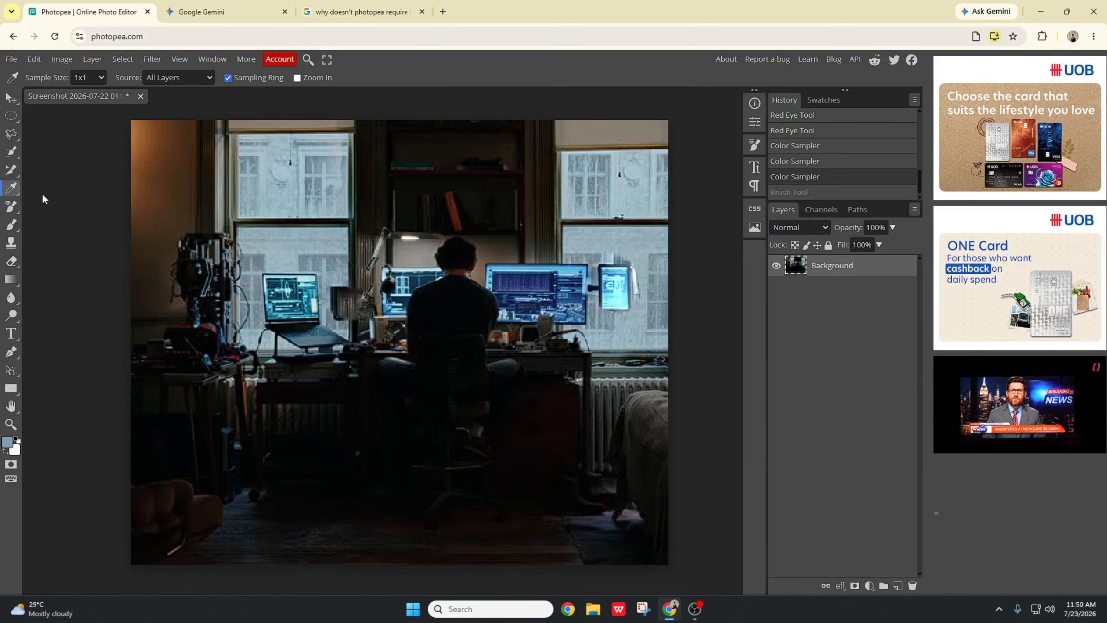
{"action": "right_click", "coordinate": [20, 189]}
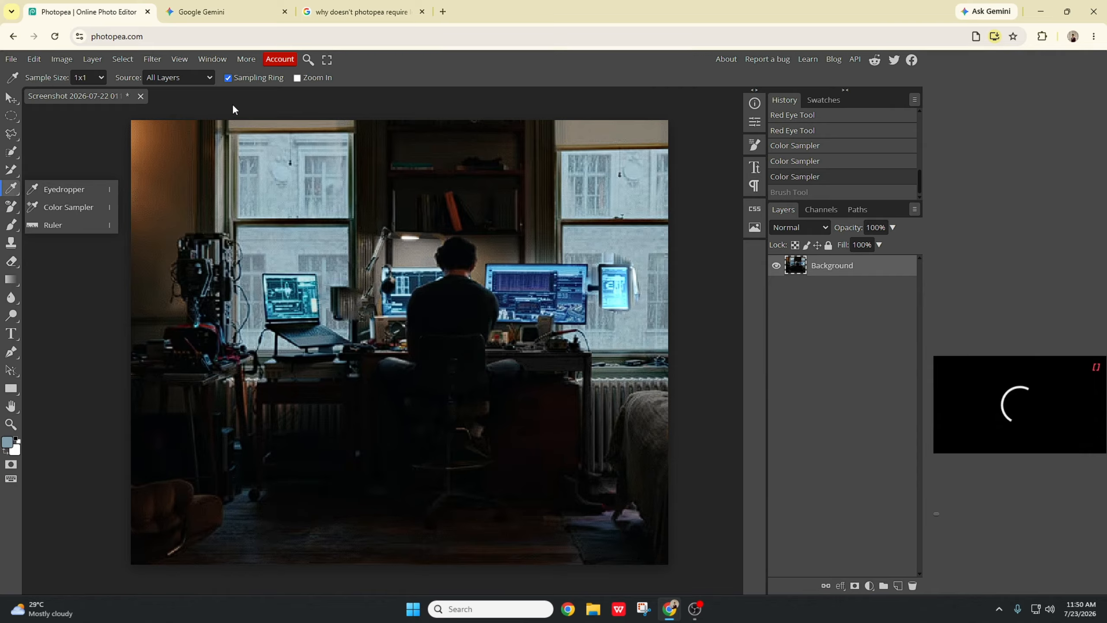
{"action": "left_click", "coordinate": [170, 242]}
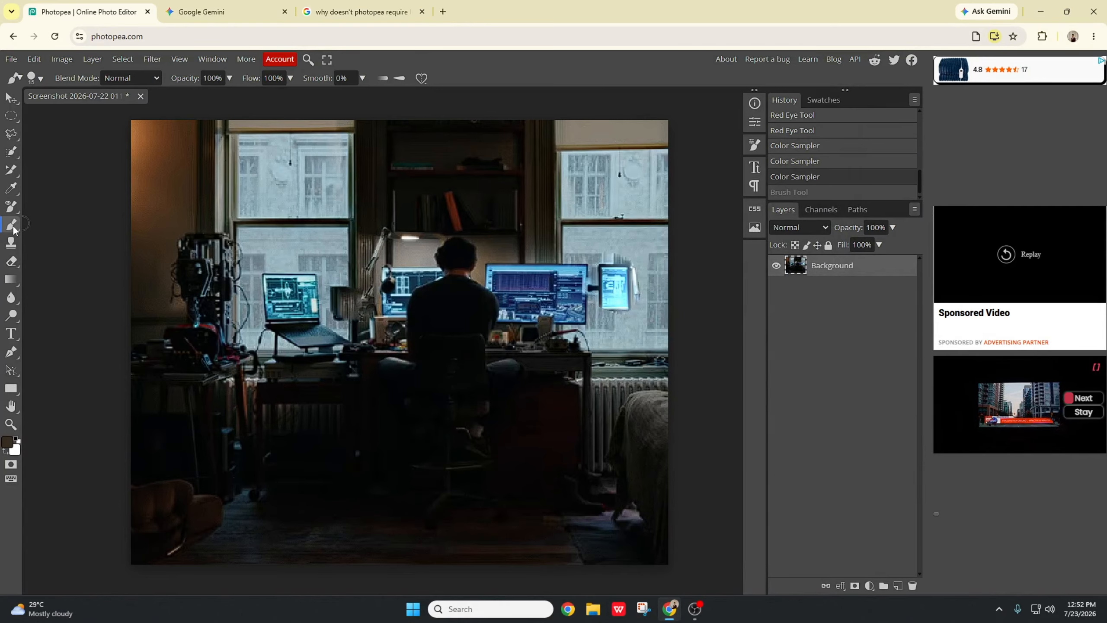
Step: Clone the left laptop onto the upper right window with the Clone Stamp Tool
{"action": "left_click", "coordinate": [19, 246]}
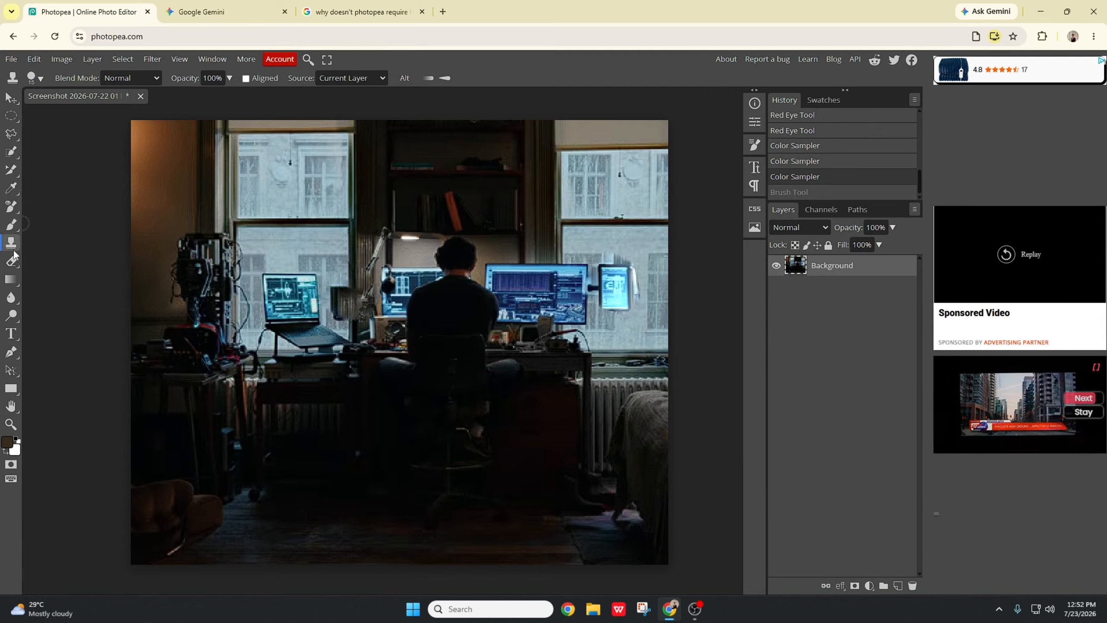
{"action": "left_click", "coordinate": [263, 275]}
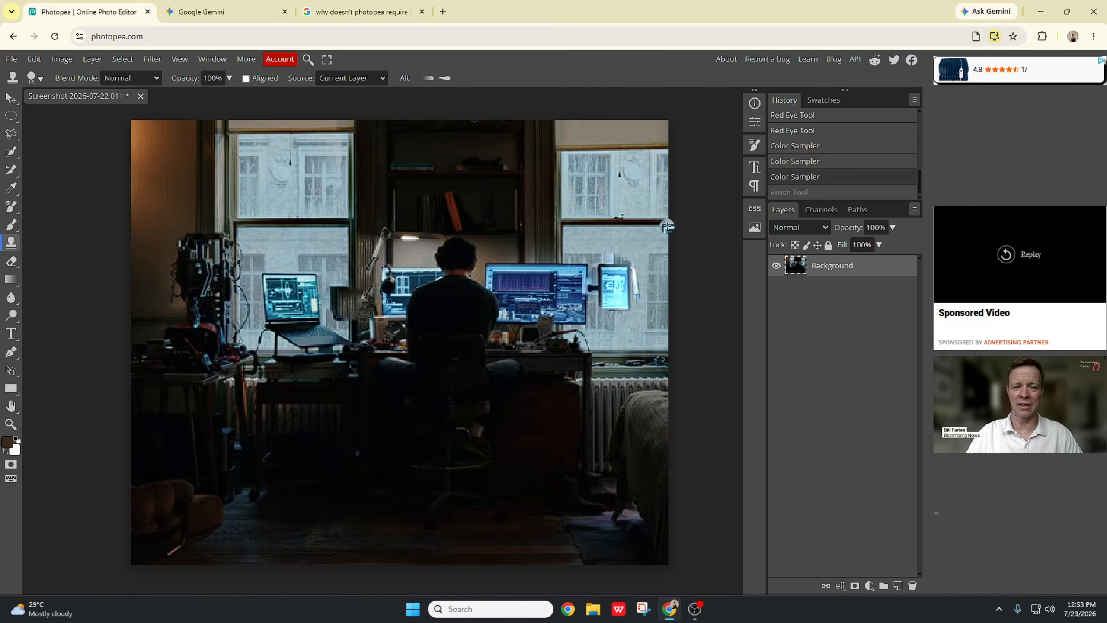
{"action": "mouse_move", "coordinate": [585, 201]}
{"action": "left_mouse_down"}
{"action": "mouse_move", "coordinate": [618, 207]}
{"action": "mouse_move", "coordinate": [596, 220]}
{"action": "mouse_move", "coordinate": [588, 210]}
{"action": "mouse_move", "coordinate": [590, 248]}
{"action": "mouse_move", "coordinate": [604, 232]}
{"action": "mouse_move", "coordinate": [593, 246]}
{"action": "mouse_move", "coordinate": [610, 243]}
{"action": "mouse_move", "coordinate": [634, 207]}
{"action": "mouse_move", "coordinate": [615, 203]}
{"action": "mouse_move", "coordinate": [626, 249]}
{"action": "mouse_move", "coordinate": [635, 247]}
{"action": "mouse_move", "coordinate": [636, 235]}
{"action": "mouse_move", "coordinate": [596, 256]}
{"action": "mouse_move", "coordinate": [598, 240]}
{"action": "mouse_move", "coordinate": [584, 258]}
{"action": "mouse_move", "coordinate": [591, 230]}
{"action": "mouse_move", "coordinate": [646, 248]}
{"action": "mouse_move", "coordinate": [641, 263]}
{"action": "mouse_move", "coordinate": [670, 257]}
{"action": "mouse_move", "coordinate": [650, 266]}
{"action": "left_mouse_up"}
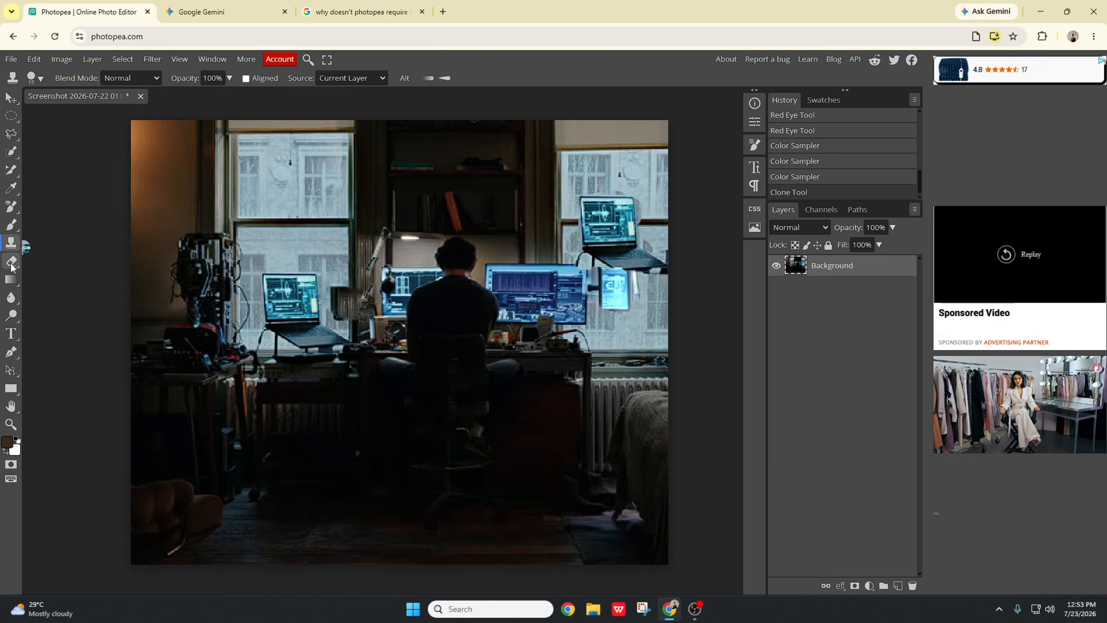
Step: Erase a patch over the left window and laptop with the Eraser Tool
{"action": "left_click", "coordinate": [12, 262]}
{"action": "left_click", "coordinate": [65, 260]}
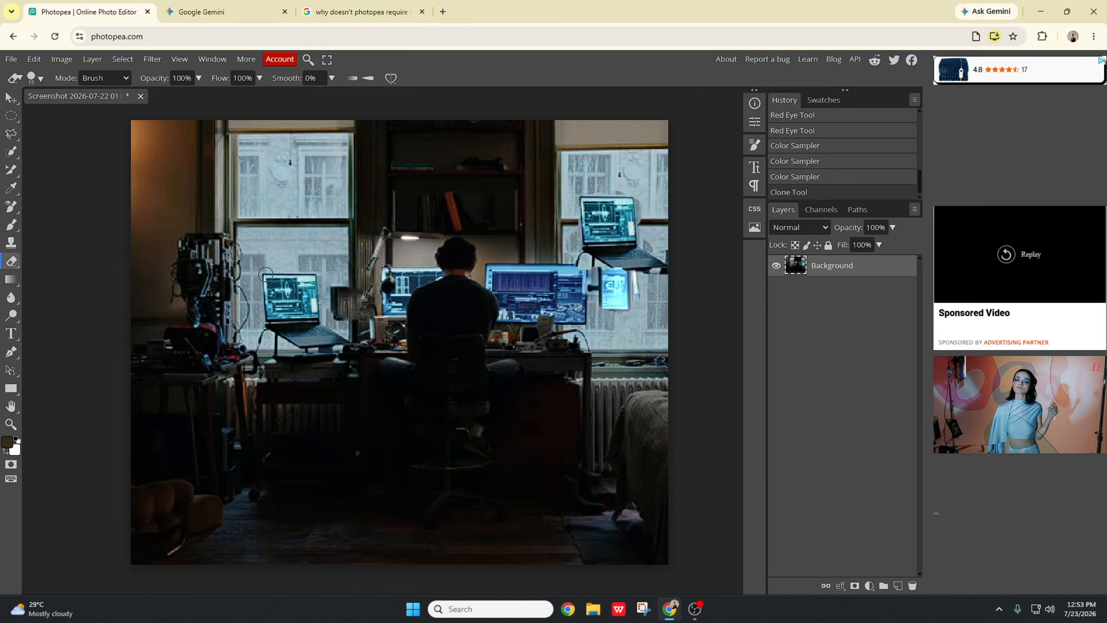
{"action": "mouse_move", "coordinate": [266, 274]}
{"action": "left_mouse_down"}
{"action": "mouse_move", "coordinate": [273, 324]}
{"action": "mouse_move", "coordinate": [275, 277]}
{"action": "mouse_move", "coordinate": [305, 277]}
{"action": "mouse_move", "coordinate": [307, 302]}
{"action": "mouse_move", "coordinate": [293, 296]}
{"action": "mouse_move", "coordinate": [311, 306]}
{"action": "mouse_move", "coordinate": [312, 276]}
{"action": "mouse_move", "coordinate": [309, 312]}
{"action": "mouse_move", "coordinate": [282, 302]}
{"action": "mouse_move", "coordinate": [295, 331]}
{"action": "mouse_move", "coordinate": [290, 299]}
{"action": "mouse_move", "coordinate": [280, 337]}
{"action": "mouse_move", "coordinate": [320, 343]}
{"action": "mouse_move", "coordinate": [313, 318]}
{"action": "mouse_move", "coordinate": [344, 340]}
{"action": "mouse_move", "coordinate": [300, 322]}
{"action": "left_mouse_up"}
Step: Erase a patch over the equipment on the left with the Background Eraser
{"action": "right_click", "coordinate": [12, 261]}
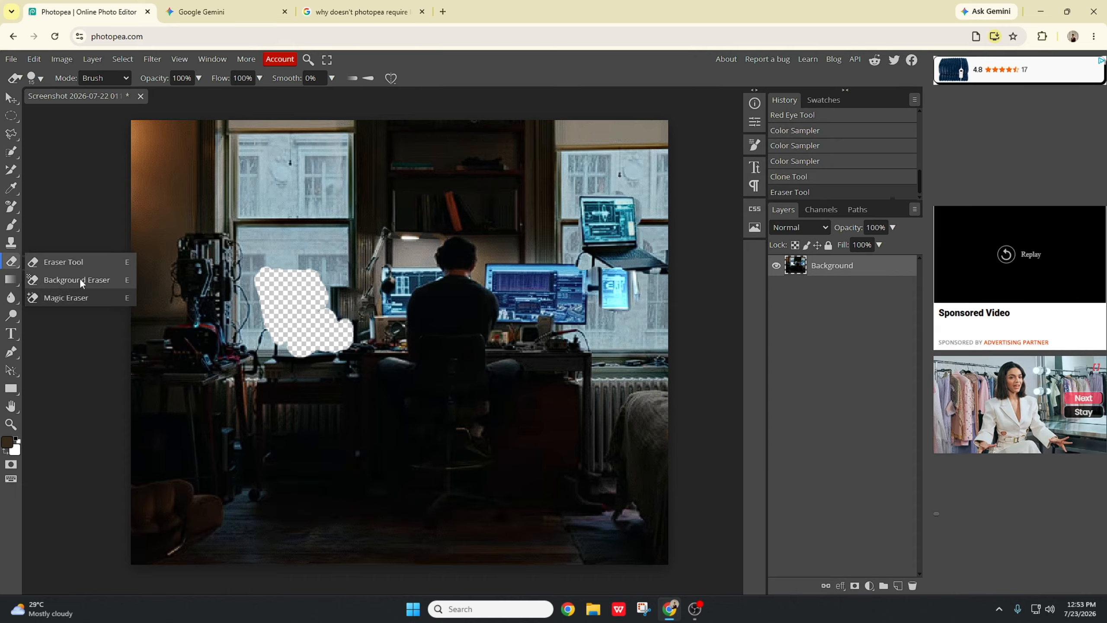
{"action": "left_click", "coordinate": [79, 277]}
{"action": "mouse_move", "coordinate": [193, 240]}
{"action": "left_mouse_down"}
{"action": "mouse_move", "coordinate": [185, 244]}
{"action": "mouse_move", "coordinate": [205, 270]}
{"action": "mouse_move", "coordinate": [175, 270]}
{"action": "mouse_move", "coordinate": [192, 254]}
{"action": "mouse_move", "coordinate": [225, 250]}
{"action": "mouse_move", "coordinate": [230, 262]}
{"action": "mouse_move", "coordinate": [208, 288]}
{"action": "mouse_move", "coordinate": [193, 278]}
{"action": "left_mouse_up"}
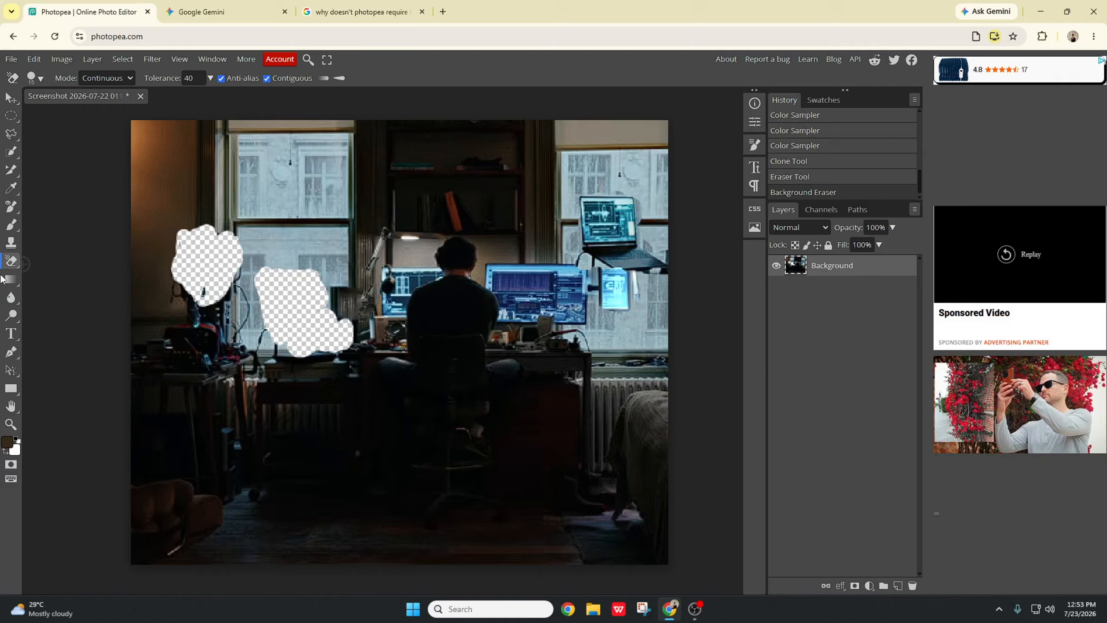
Step: Erase the area around the seated man with the Magic Eraser, then undo it
{"action": "right_click", "coordinate": [13, 261]}
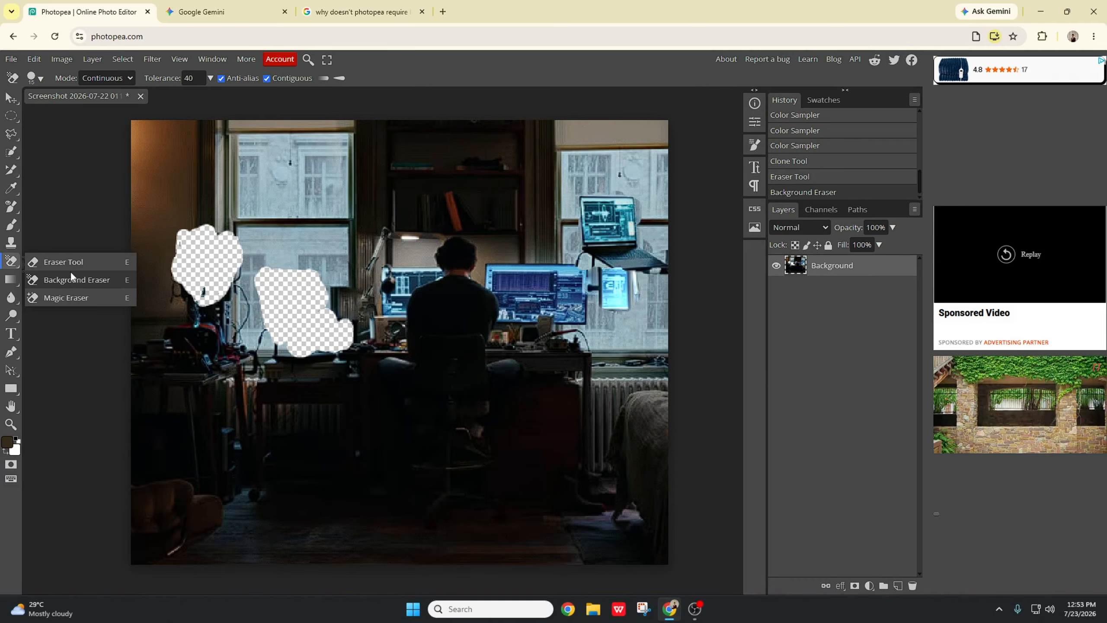
{"action": "left_click", "coordinate": [83, 299]}
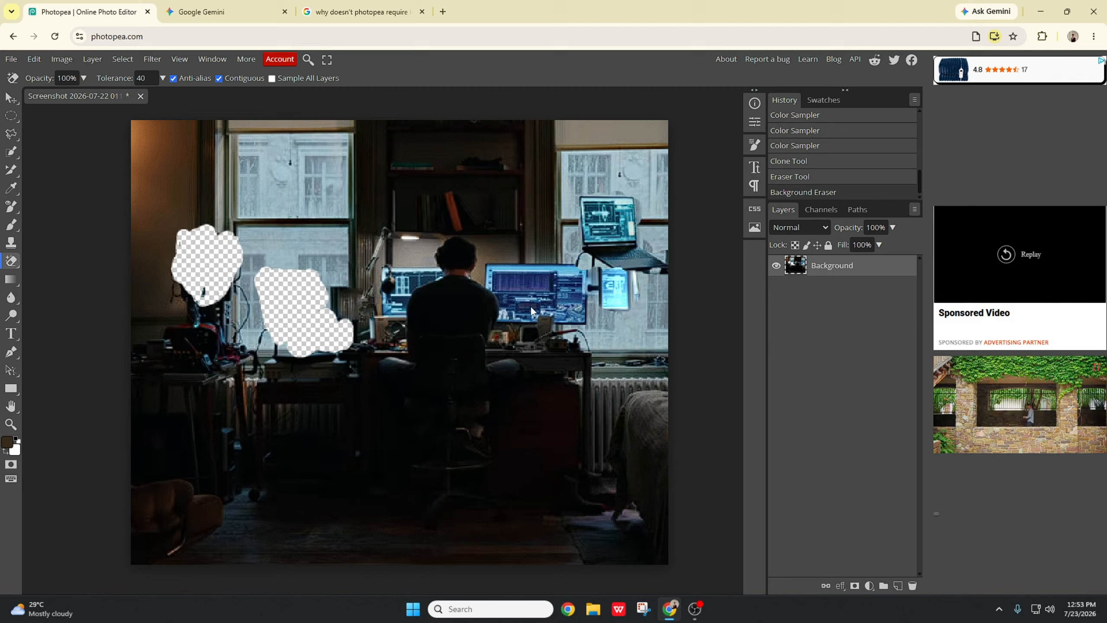
{"action": "left_click", "coordinate": [454, 271]}
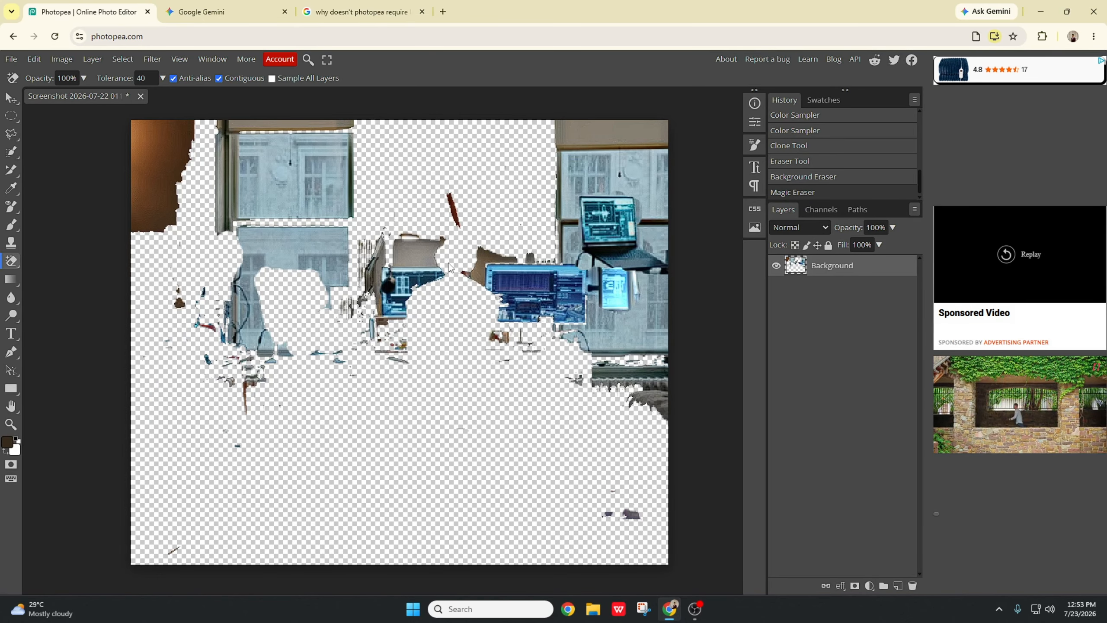
{"action": "key", "text": "ctrl+z"}
Step: Erase more areas around the man and the upper right laptop with the Magic Eraser, then undo all recent edits
{"action": "left_click", "coordinate": [462, 290], "text": "alt"}
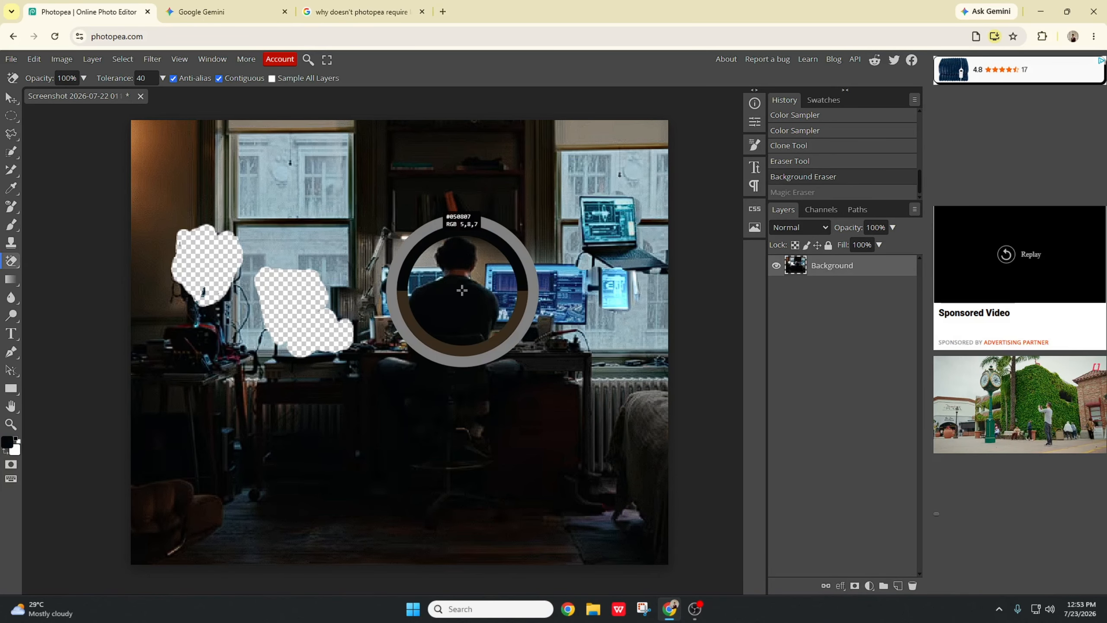
{"action": "left_click", "coordinate": [469, 292]}
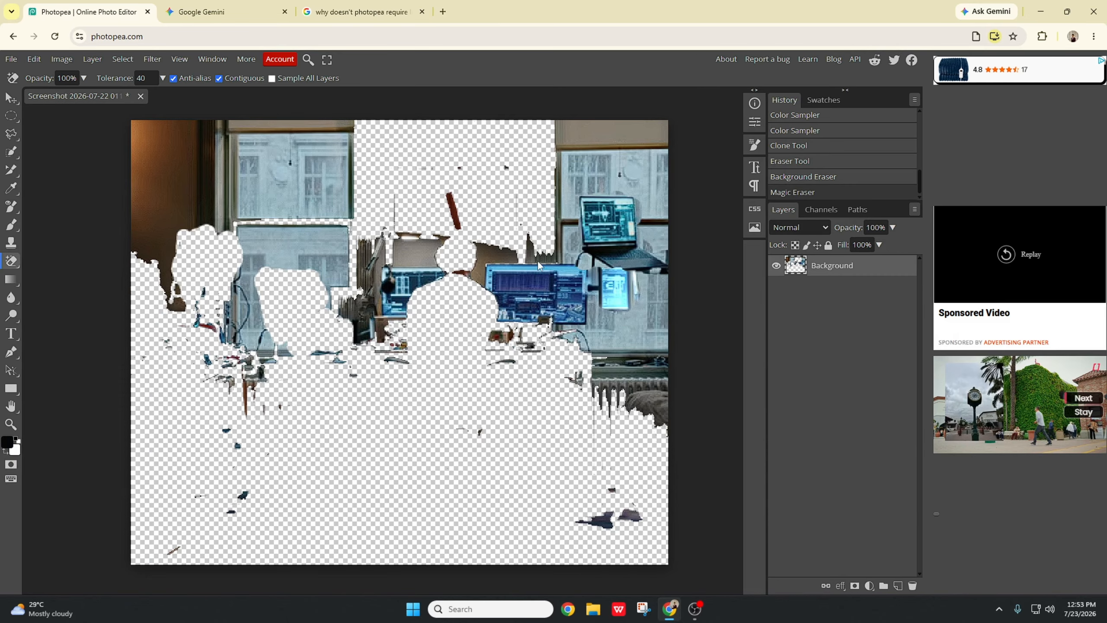
{"action": "left_click", "coordinate": [611, 217]}
{"action": "left_click", "coordinate": [624, 258]}
{"action": "left_click", "coordinate": [641, 257]}
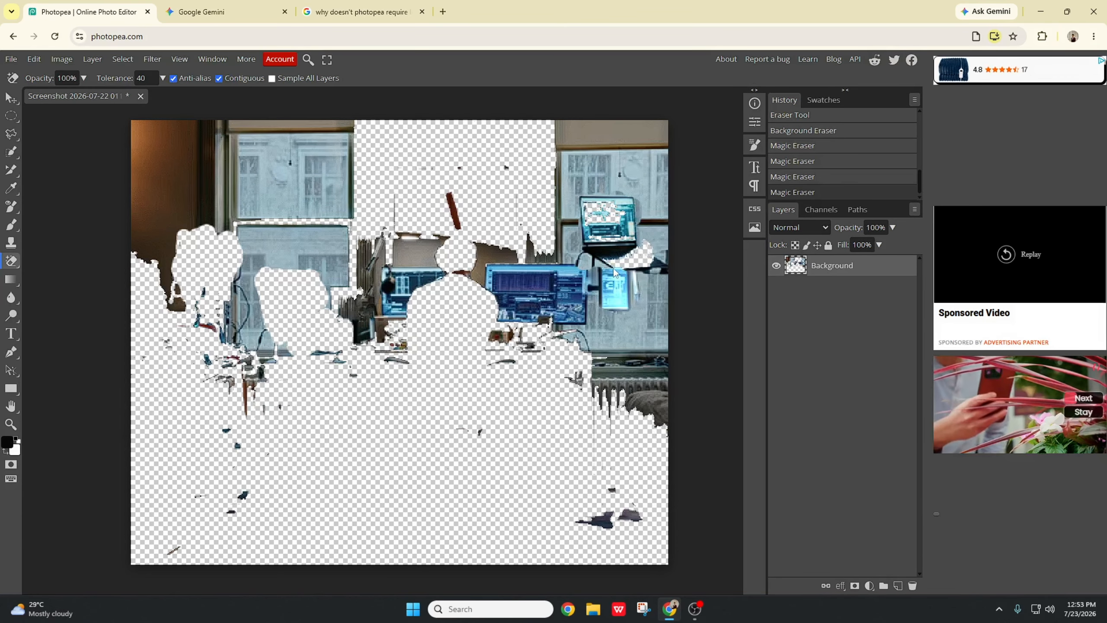
{"action": "left_click", "coordinate": [578, 261]}
{"action": "left_click", "coordinate": [611, 227]}
{"action": "left_click", "coordinate": [627, 231]}
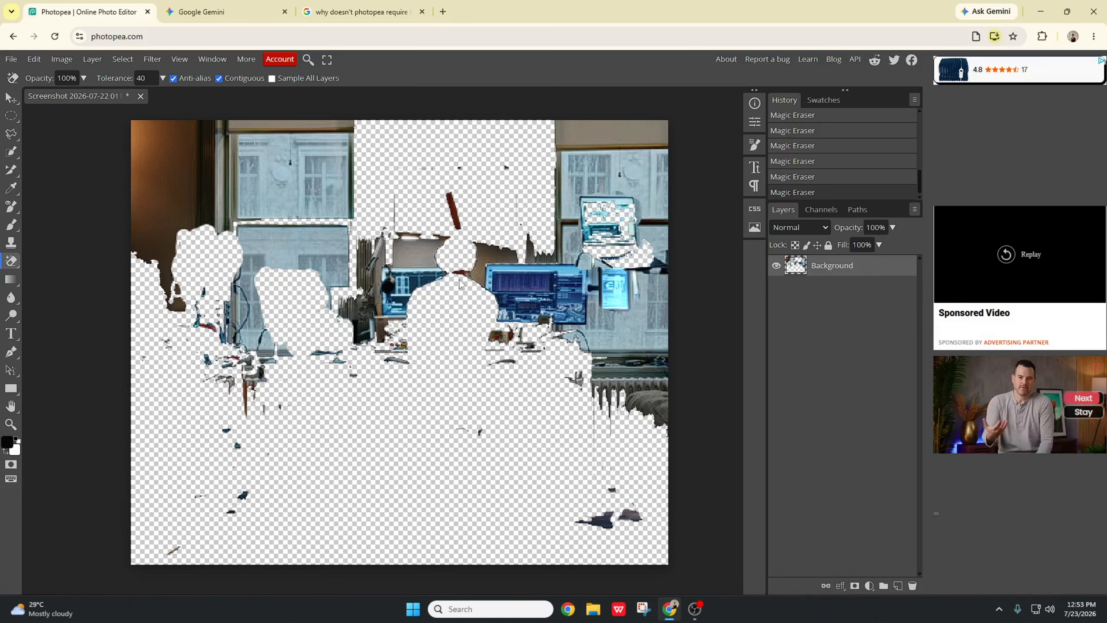
{"action": "key", "text": "ctrl+z"}
{"action": "key", "text": "ctrl+z"}
{"action": "key", "text": "ctrl+z"}
{"action": "key", "text": "ctrl+z"}
{"action": "key", "text": "ctrl+z"}
{"action": "key", "text": "ctrl+z"}
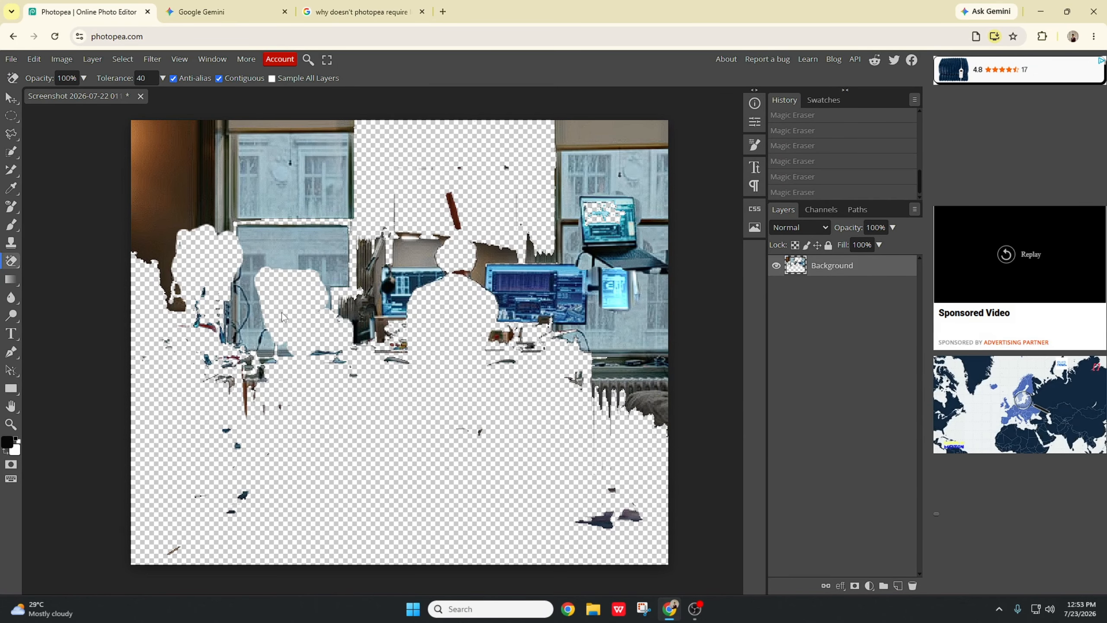
{"action": "key", "text": "ctrl+z"}
{"action": "key", "text": "ctrl+z"}
{"action": "key", "text": "ctrl+z"}
{"action": "key", "text": "ctrl+z"}
{"action": "key", "text": "ctrl+z"}
{"action": "key", "text": "ctrl+z"}
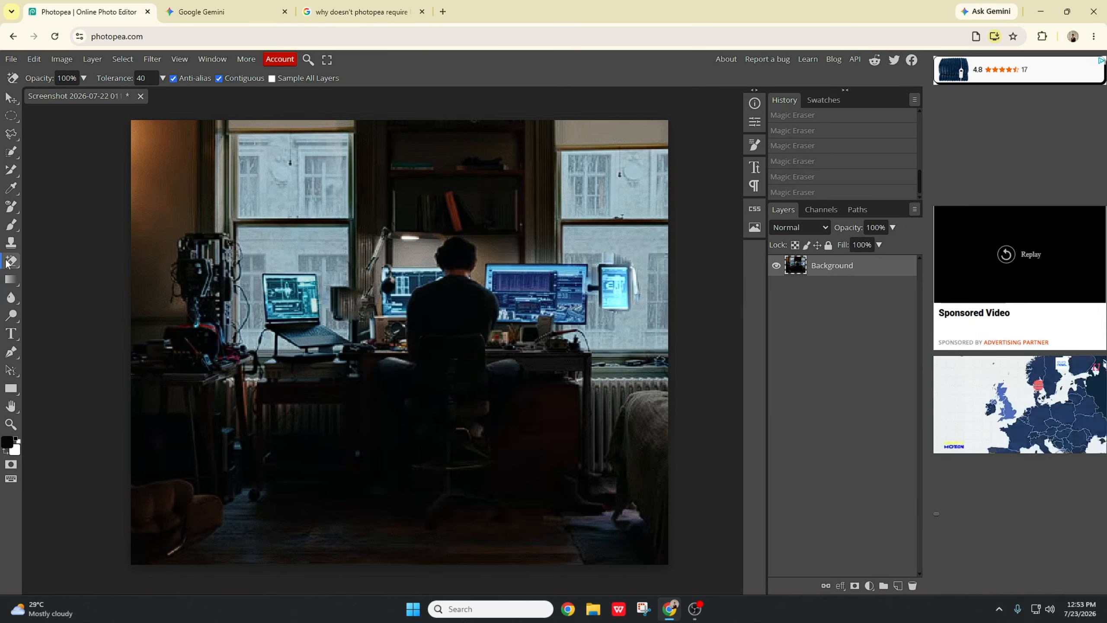
Step: Fill the image with a diagonal black-to-white linear gradient using the Gradient Tool, redrawing it several times
{"action": "left_click", "coordinate": [10, 261]}
{"action": "left_click", "coordinate": [10, 280]}
{"action": "left_click", "coordinate": [10, 281]}
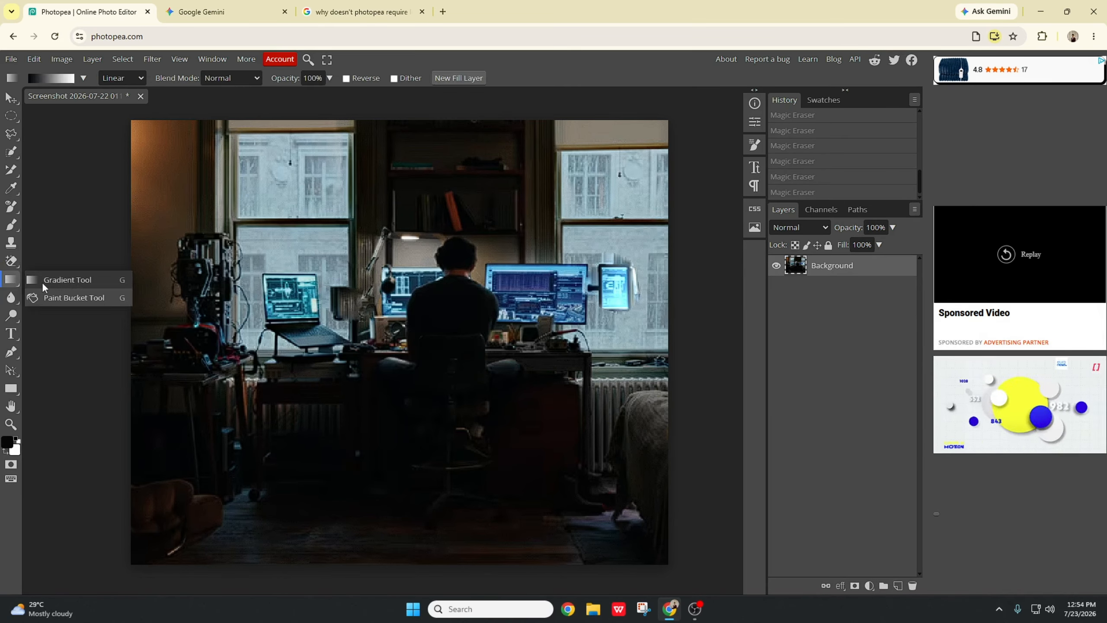
{"action": "left_click", "coordinate": [65, 281]}
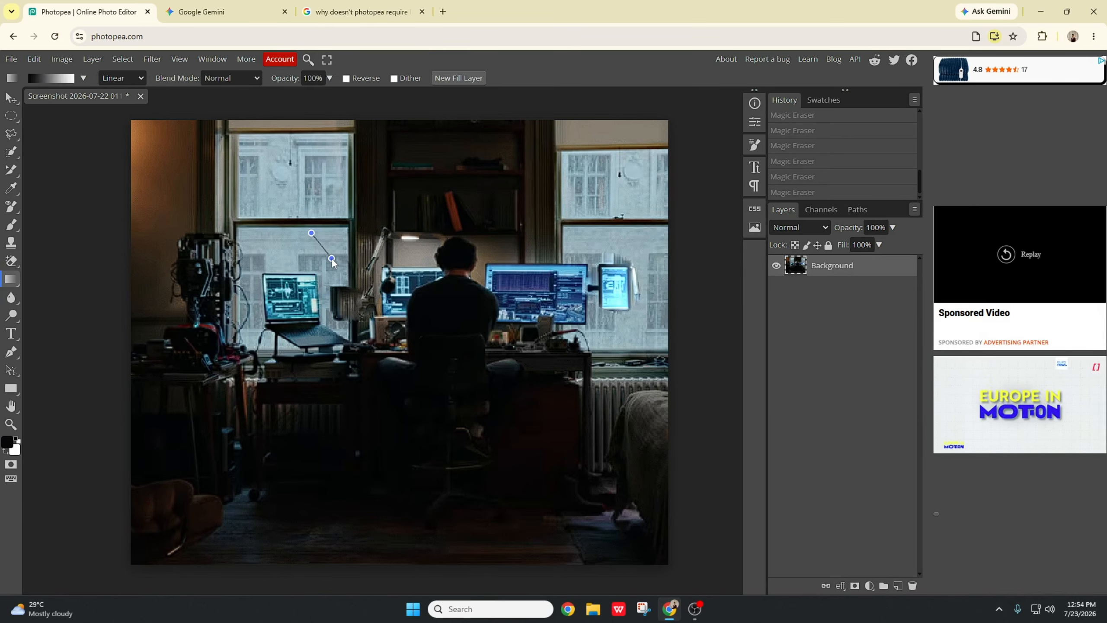
{"action": "left_click_drag", "start_coordinate": [332, 258], "coordinate": [307, 457]}
{"action": "left_click_drag", "start_coordinate": [251, 355], "coordinate": [200, 471]}
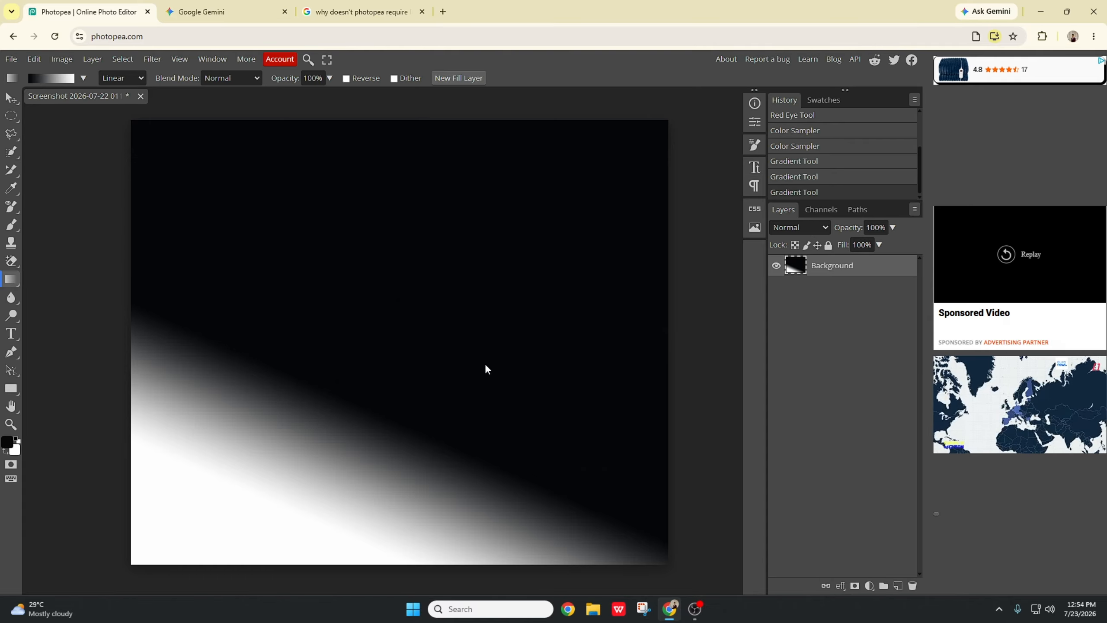
{"action": "left_click_drag", "start_coordinate": [502, 334], "coordinate": [283, 463]}
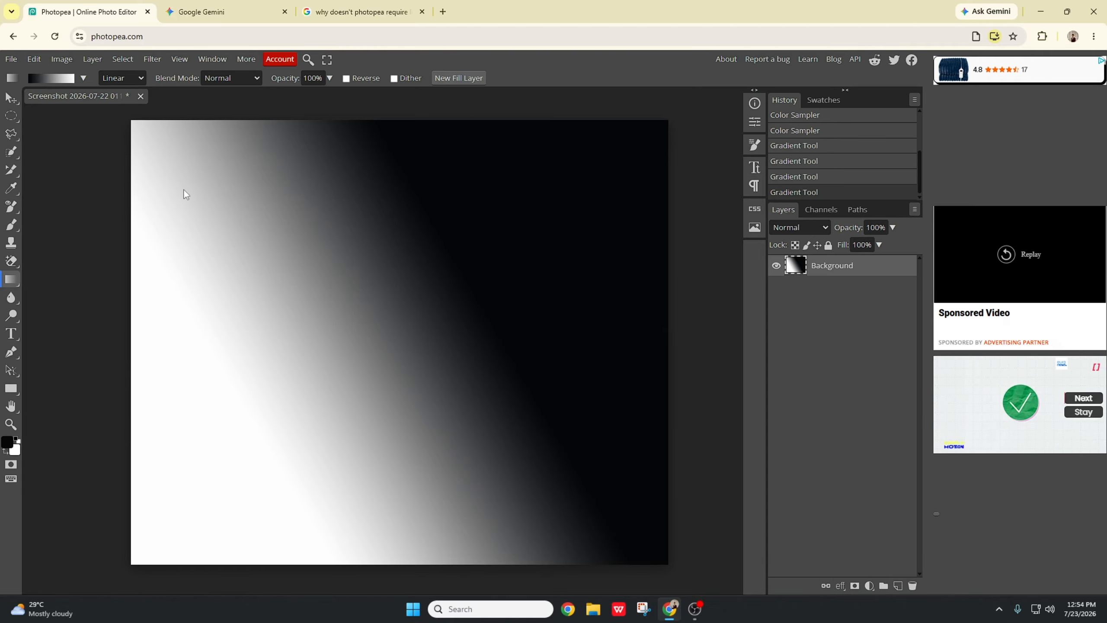
Step: Change the gradient type to Noise in the Gradient Editor
{"action": "left_click", "coordinate": [69, 79]}
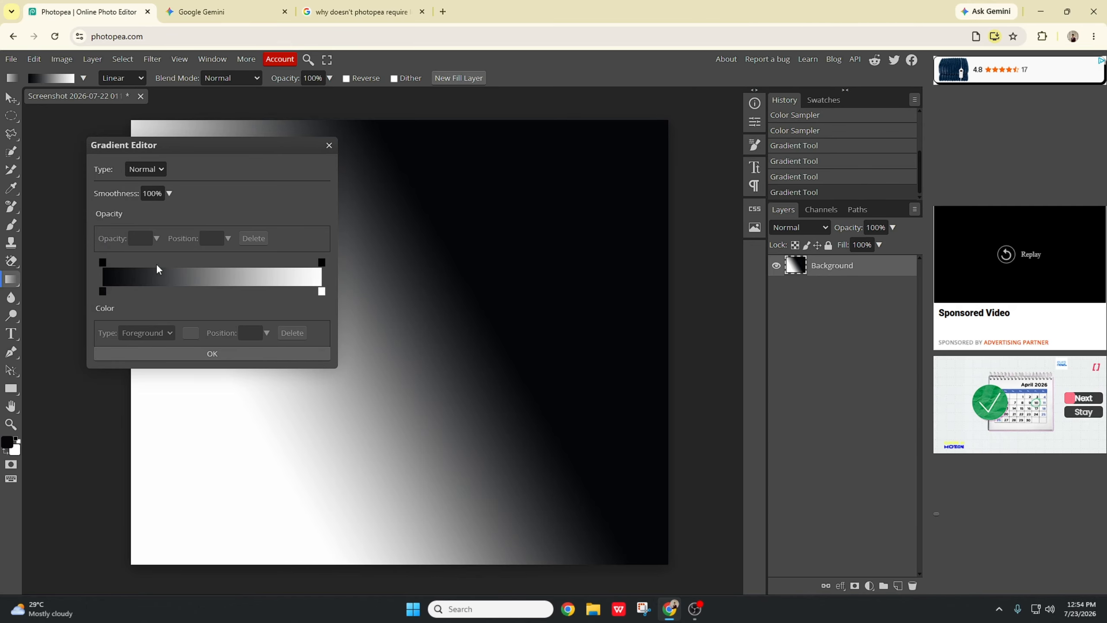
{"action": "left_click", "coordinate": [165, 168]}
{"action": "left_click", "coordinate": [149, 198]}
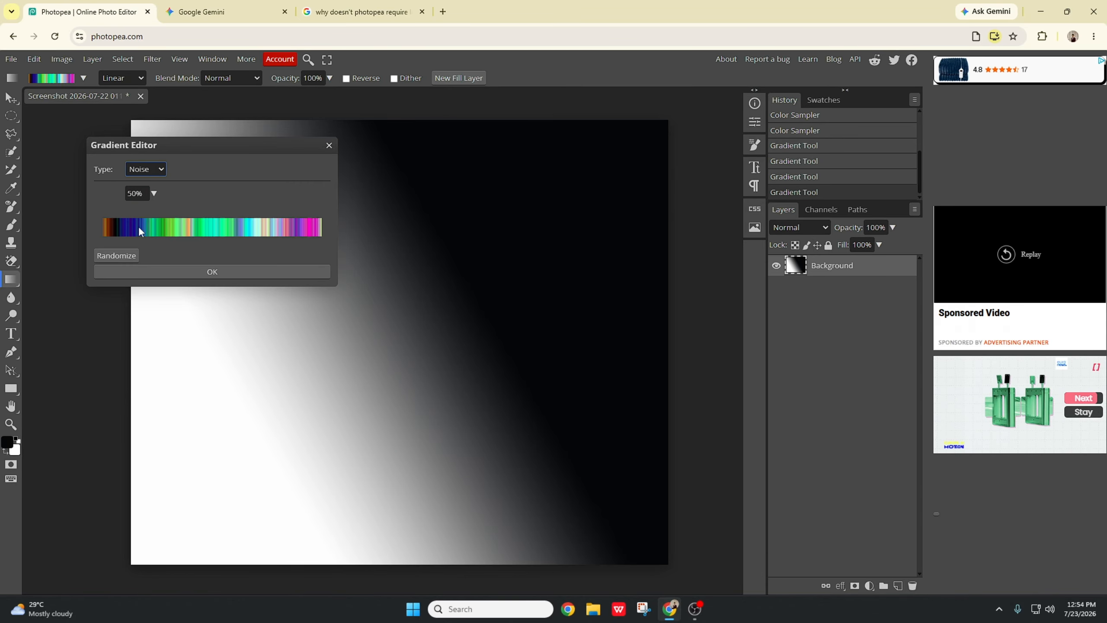
{"action": "left_click", "coordinate": [192, 272]}
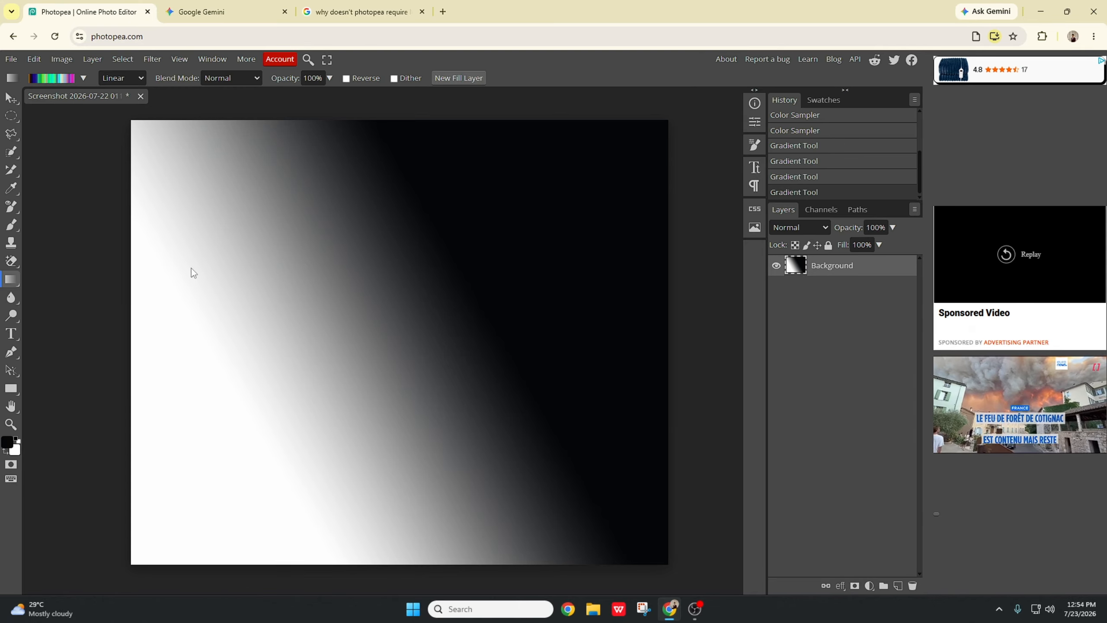
Step: Set the gradient blend mode to Overlay and its opacity to 9%
{"action": "left_click", "coordinate": [235, 80]}
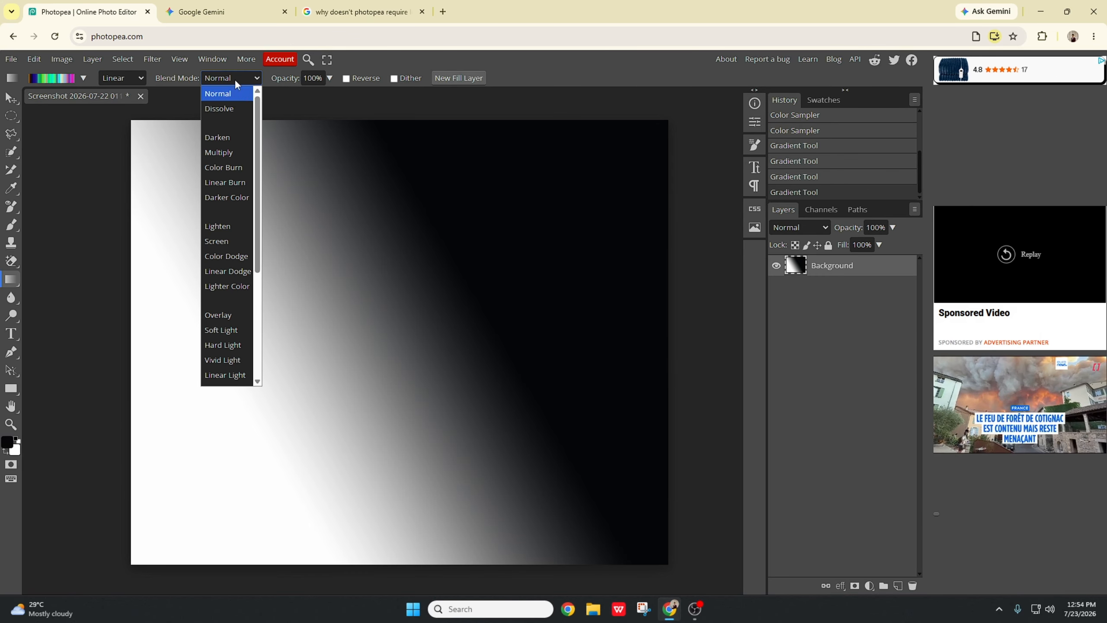
{"action": "left_click", "coordinate": [234, 109]}
{"action": "left_click", "coordinate": [242, 78]}
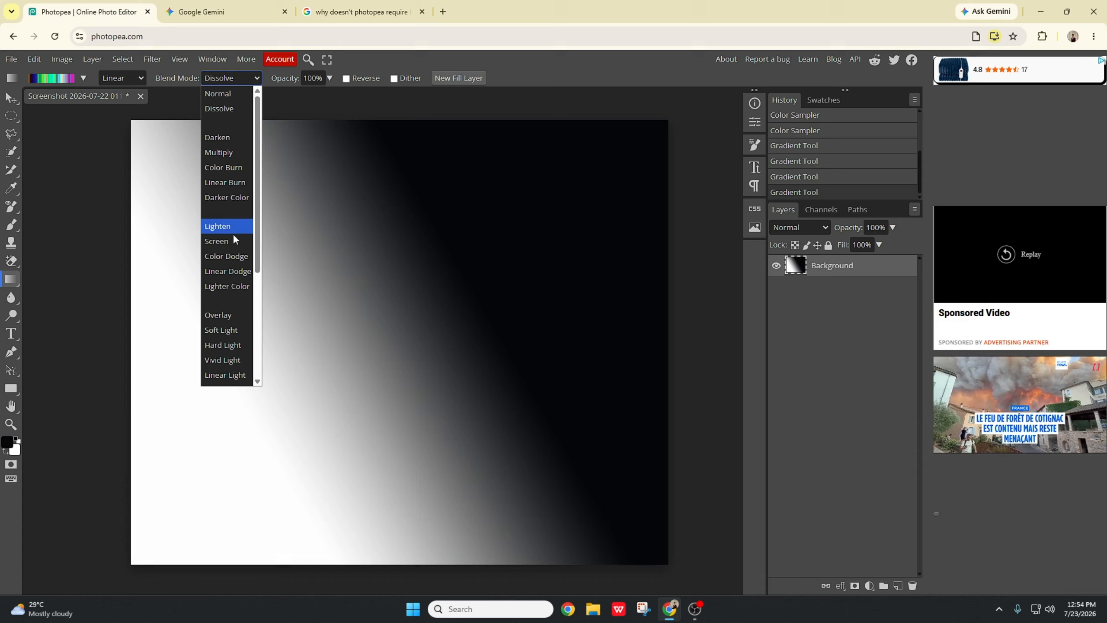
{"action": "left_click", "coordinate": [234, 313]}
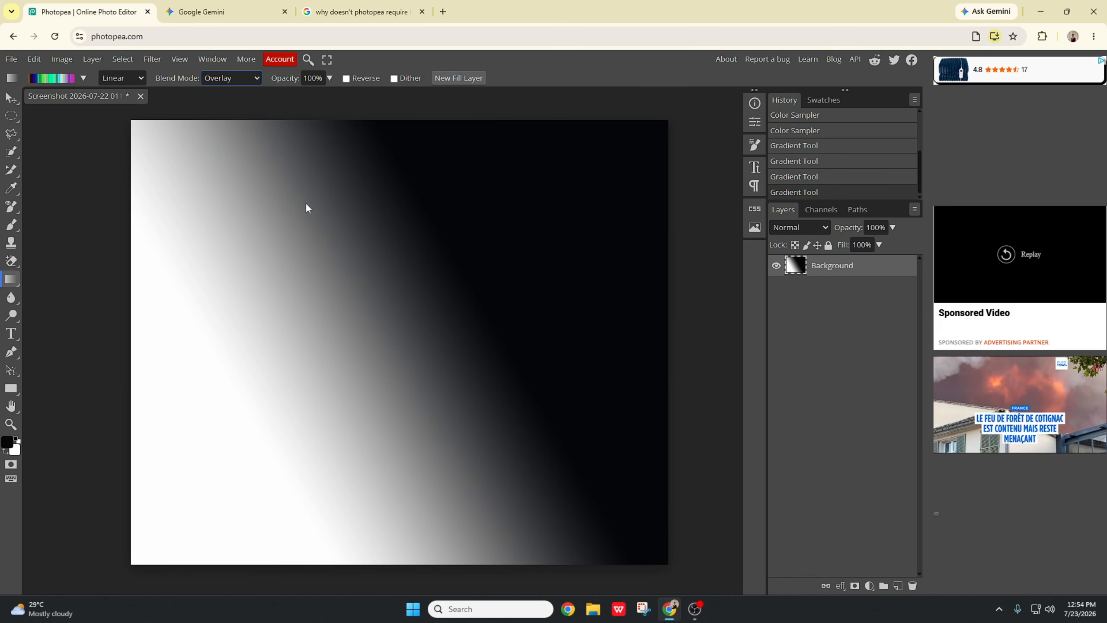
{"action": "left_click", "coordinate": [329, 78]}
{"action": "left_click_drag", "start_coordinate": [330, 95], "coordinate": [274, 104]}
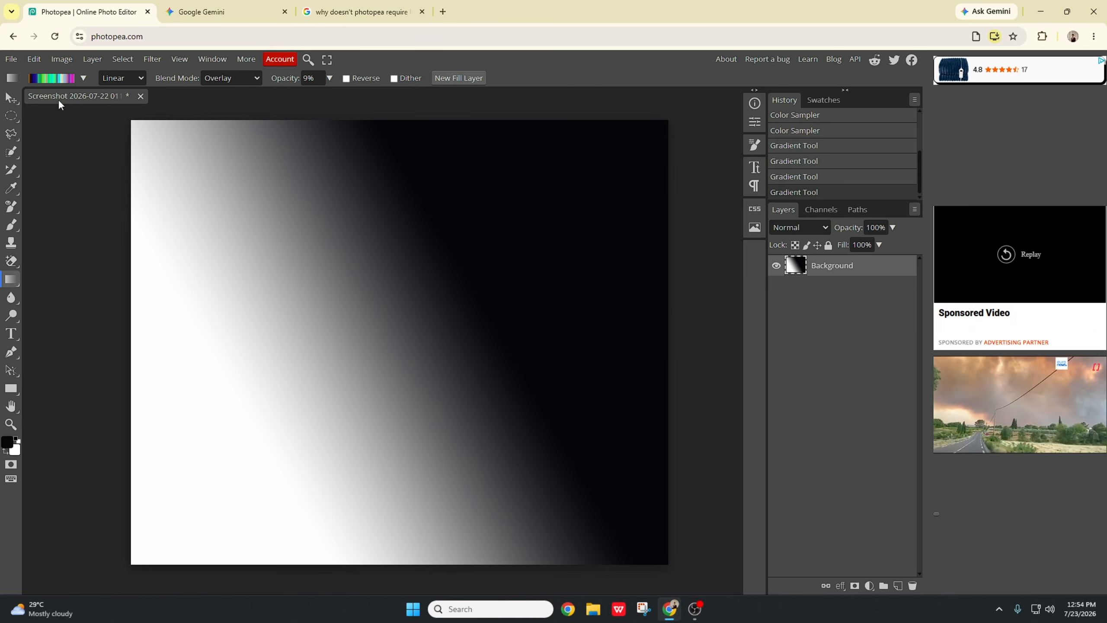
Step: Browse the gradient presets and set the gradient style to Radial
{"action": "left_click", "coordinate": [83, 78]}
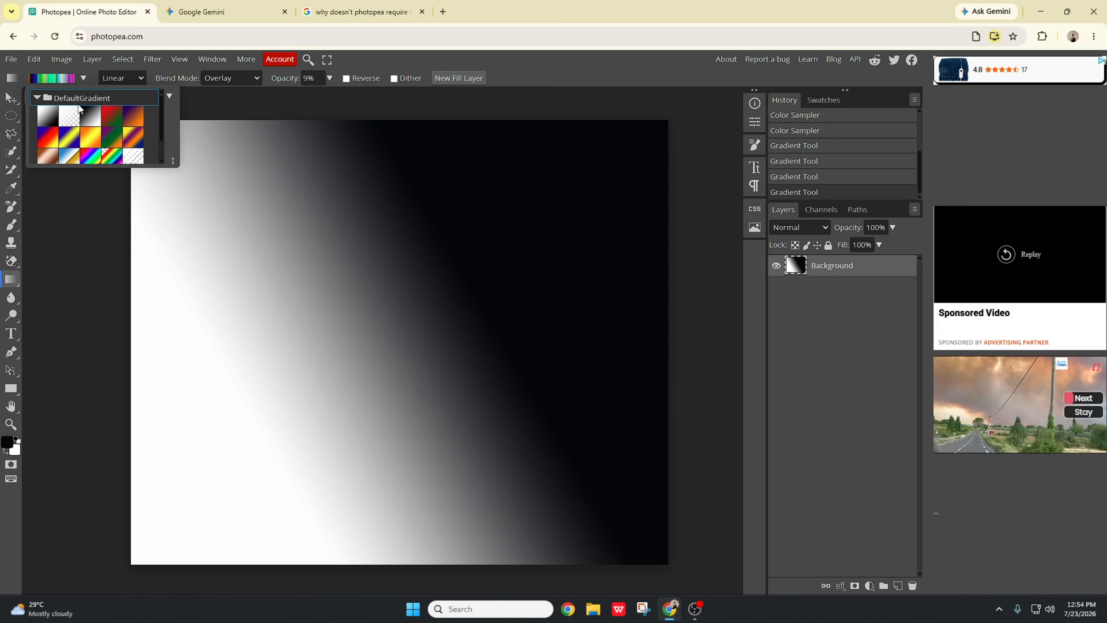
{"action": "left_click", "coordinate": [55, 78]}
{"action": "left_click", "coordinate": [124, 77]}
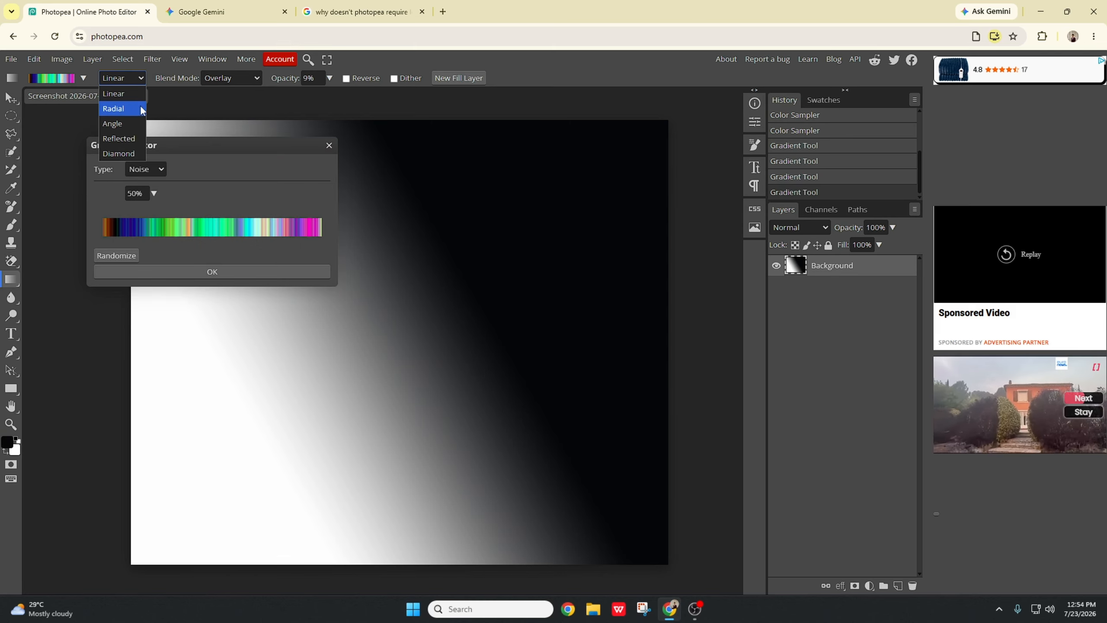
{"action": "left_click", "coordinate": [129, 110]}
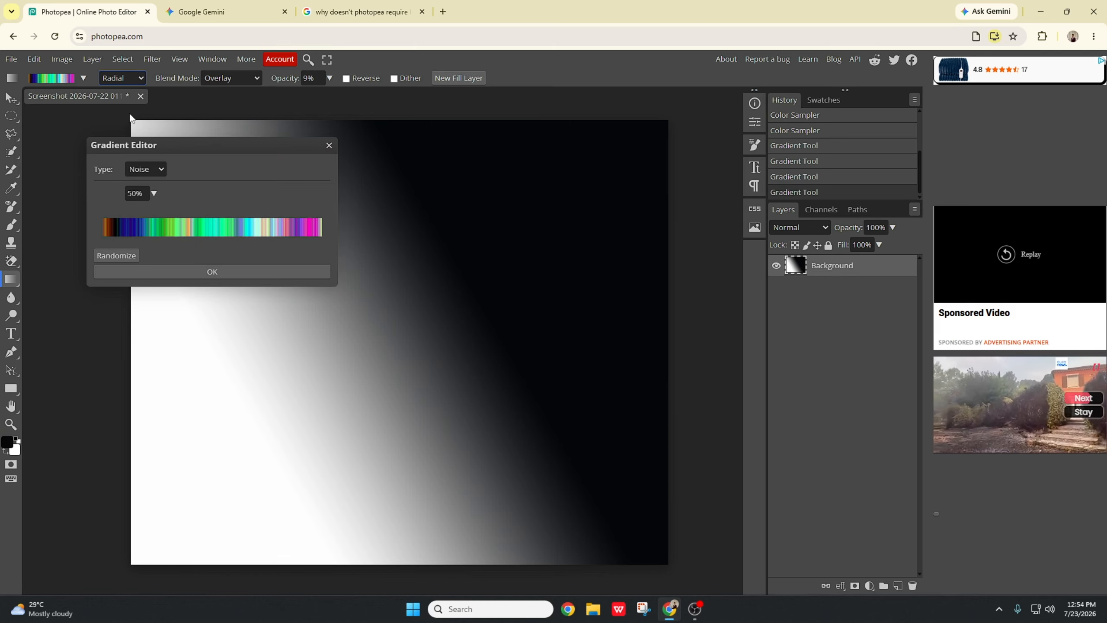
{"action": "left_click", "coordinate": [329, 146]}
Step: Switch to the Paint Bucket Tool, fill the gradient image, and undo the fill and gradients to restore the original photo
{"action": "right_click", "coordinate": [11, 286]}
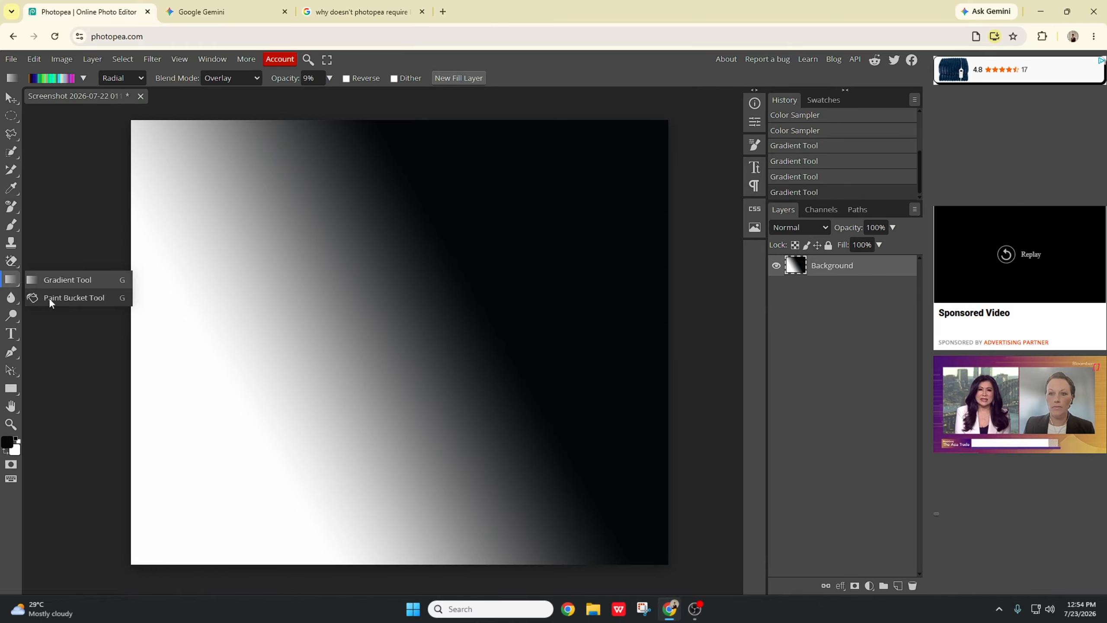
{"action": "left_click", "coordinate": [48, 297]}
{"action": "left_click", "coordinate": [322, 314]}
{"action": "key", "text": "ctrl+z"}
{"action": "key", "text": "ctrl+z"}
{"action": "key", "text": "ctrl+z"}
{"action": "key", "text": "ctrl+z"}
{"action": "key", "text": "ctrl+z"}
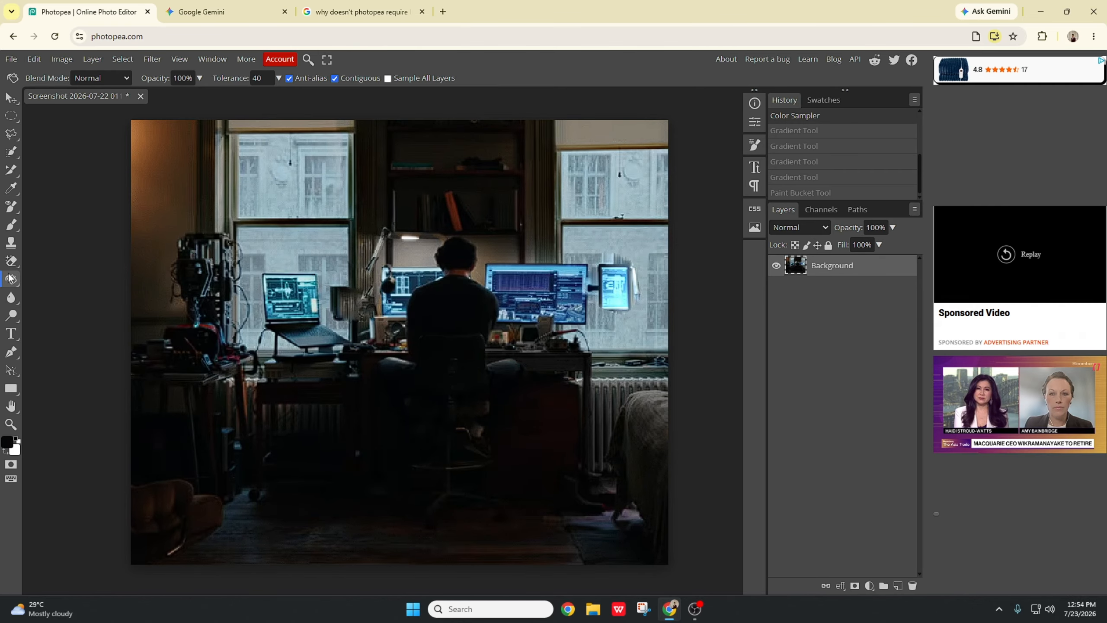
Step: Fill three areas of the photo around the man and the window with black using the Paint Bucket Tool, then undo all three fills
{"action": "right_click", "coordinate": [12, 279]}
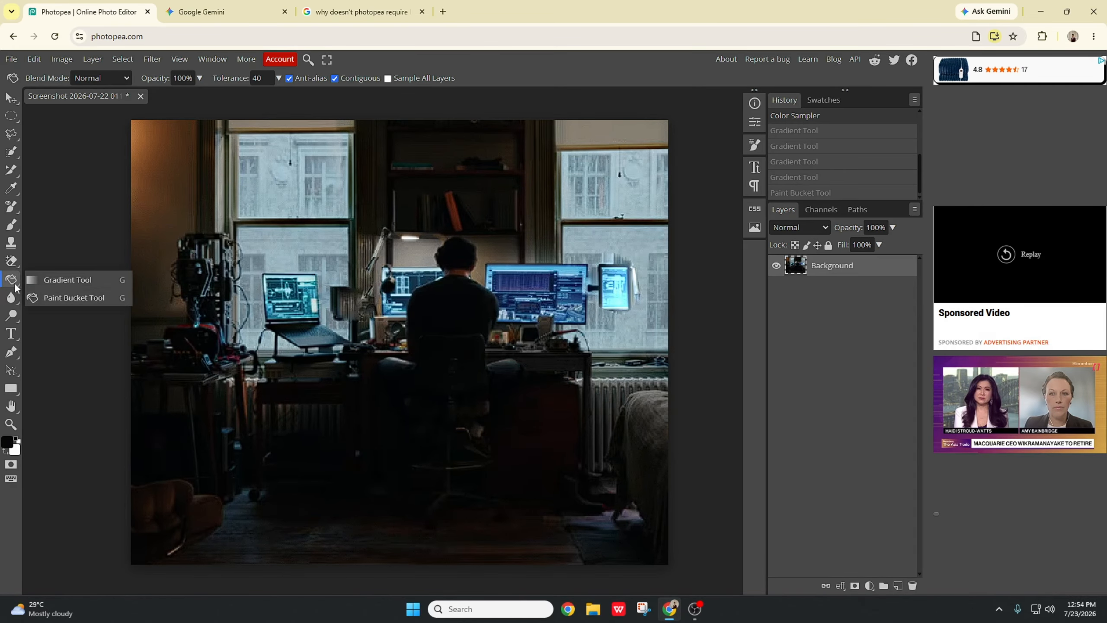
{"action": "left_click", "coordinate": [56, 299]}
{"action": "left_click", "coordinate": [399, 304]}
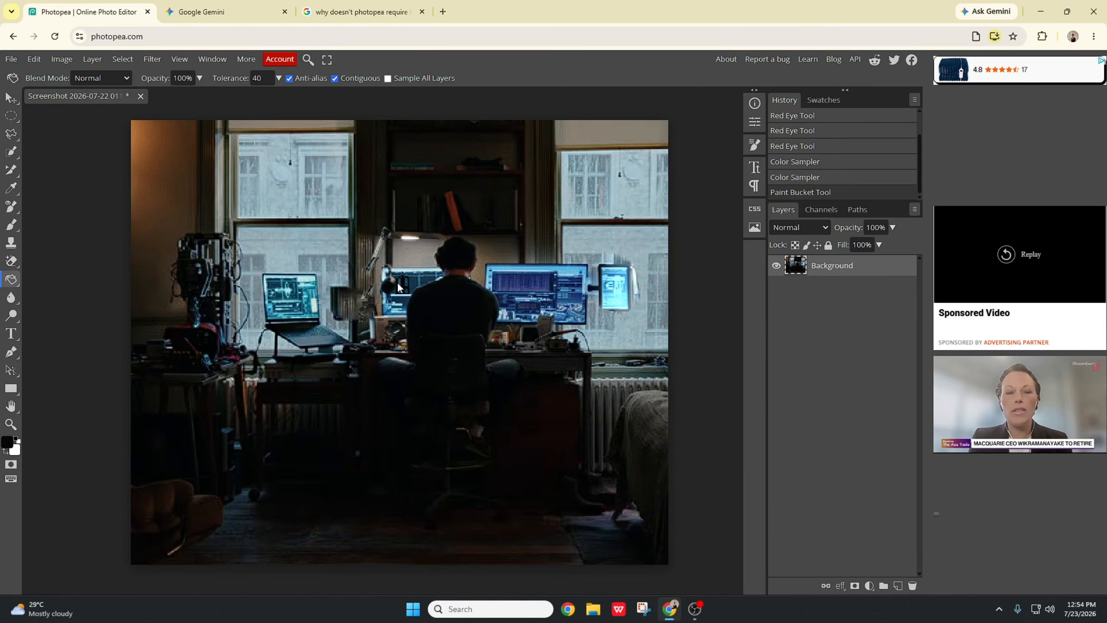
{"action": "left_click", "coordinate": [412, 304]}
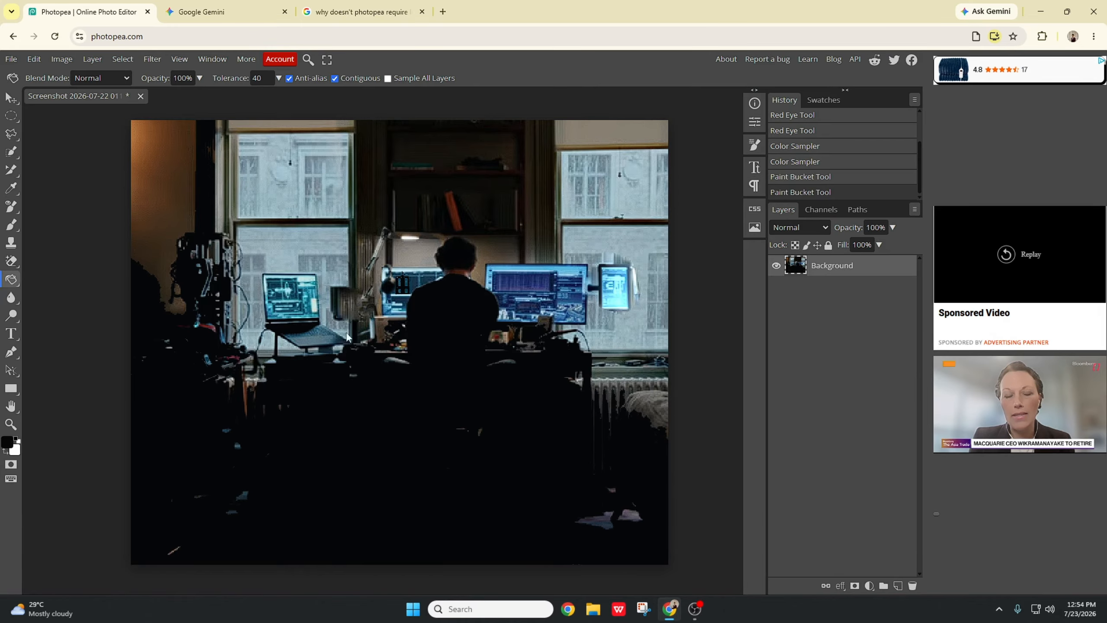
{"action": "left_click", "coordinate": [419, 226]}
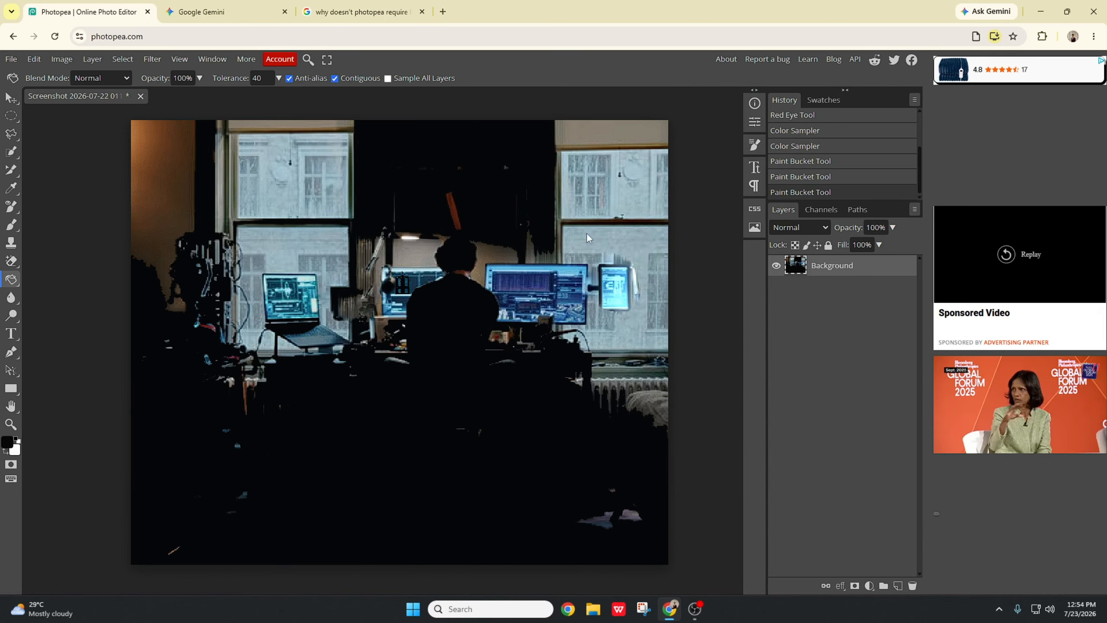
{"action": "key", "text": "ctrl+z"}
{"action": "key", "text": "ctrl+z"}
{"action": "key", "text": "ctrl+z"}
{"action": "key", "text": "ctrl+z"}
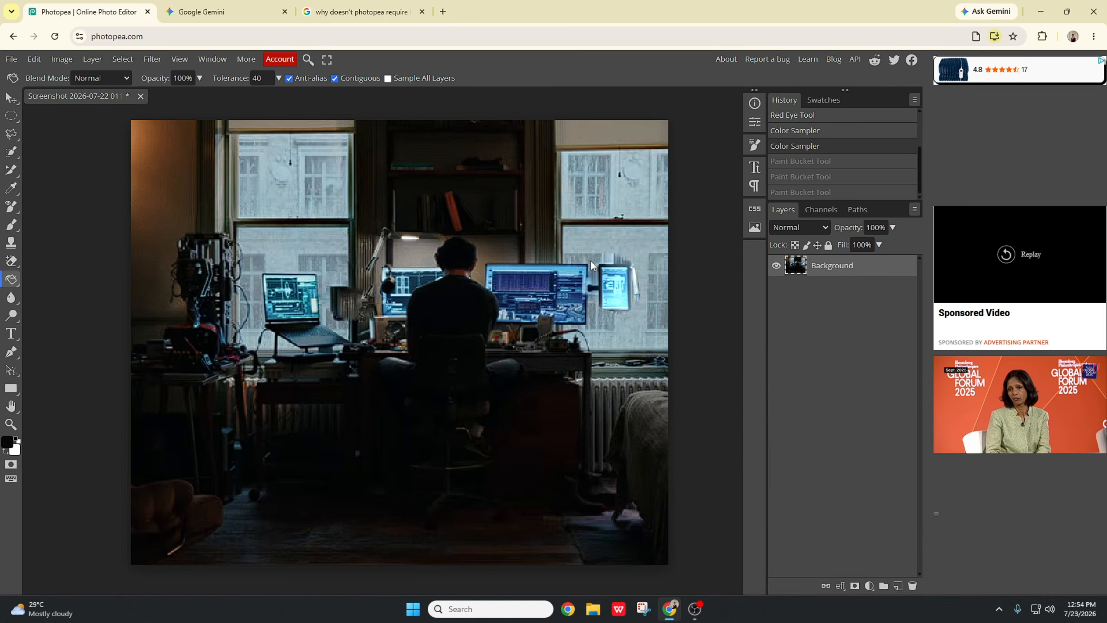
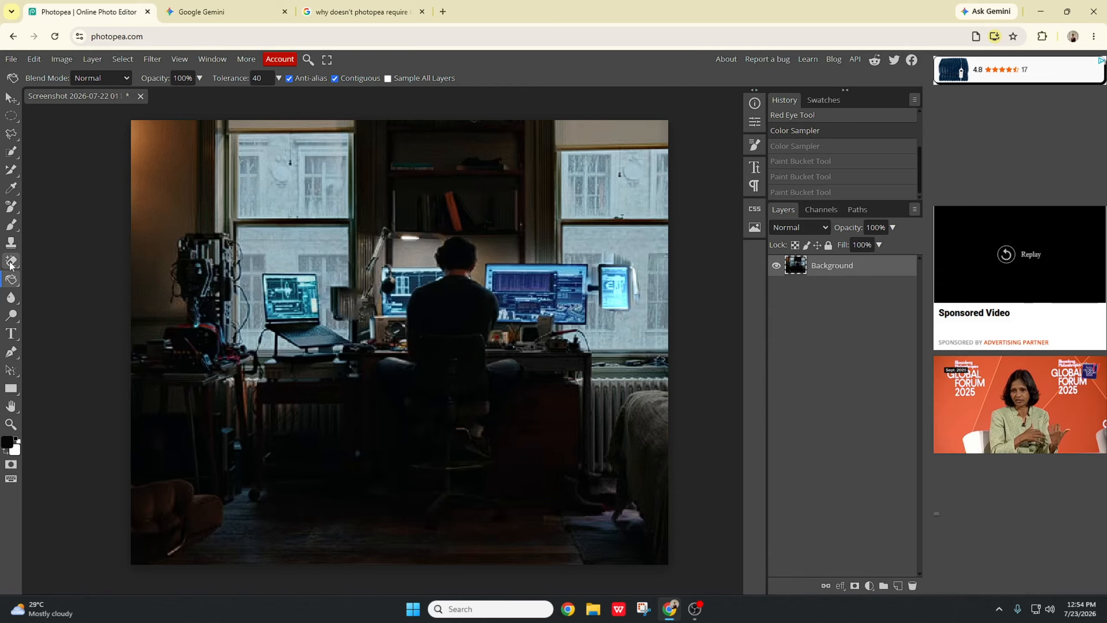
Step: Blur the laptop screen with the Blur Tool, then undo the blur
{"action": "left_click", "coordinate": [11, 300]}
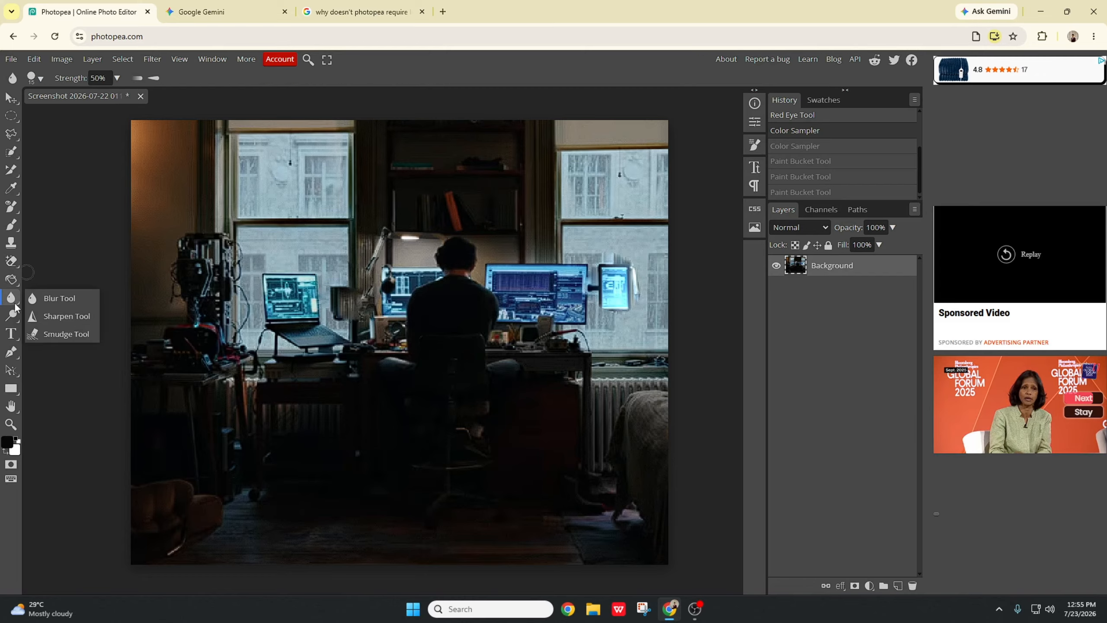
{"action": "left_click", "coordinate": [54, 297]}
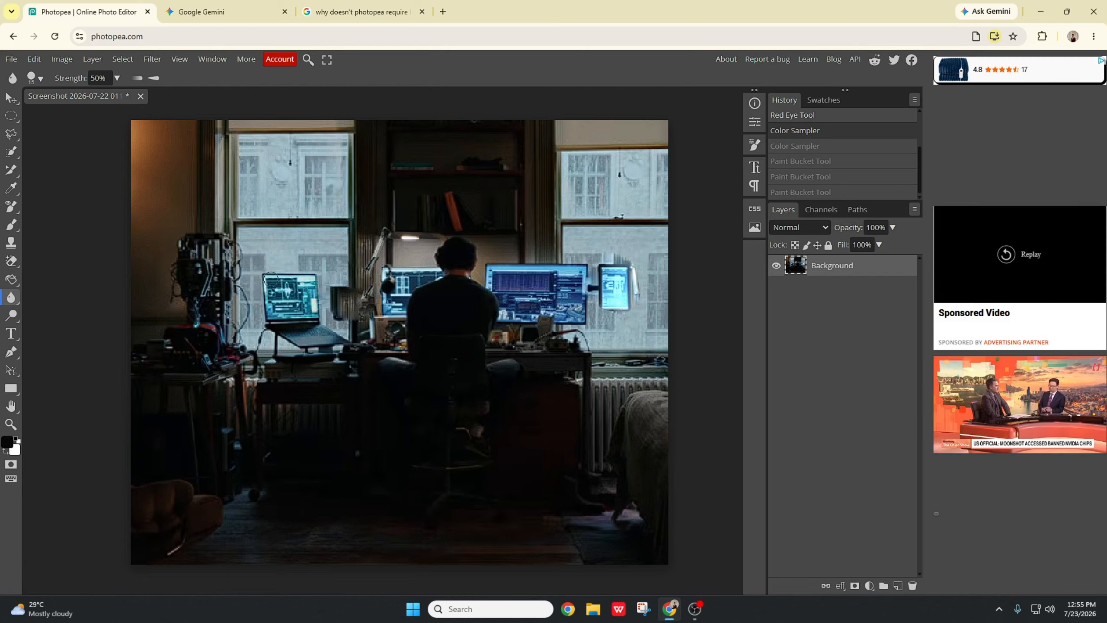
{"action": "mouse_move", "coordinate": [270, 279]}
{"action": "left_mouse_down"}
{"action": "mouse_move", "coordinate": [308, 291]}
{"action": "mouse_move", "coordinate": [287, 286]}
{"action": "mouse_move", "coordinate": [271, 313]}
{"action": "mouse_move", "coordinate": [273, 328]}
{"action": "mouse_move", "coordinate": [303, 338]}
{"action": "mouse_move", "coordinate": [301, 359]}
{"action": "mouse_move", "coordinate": [326, 322]}
{"action": "left_mouse_up"}
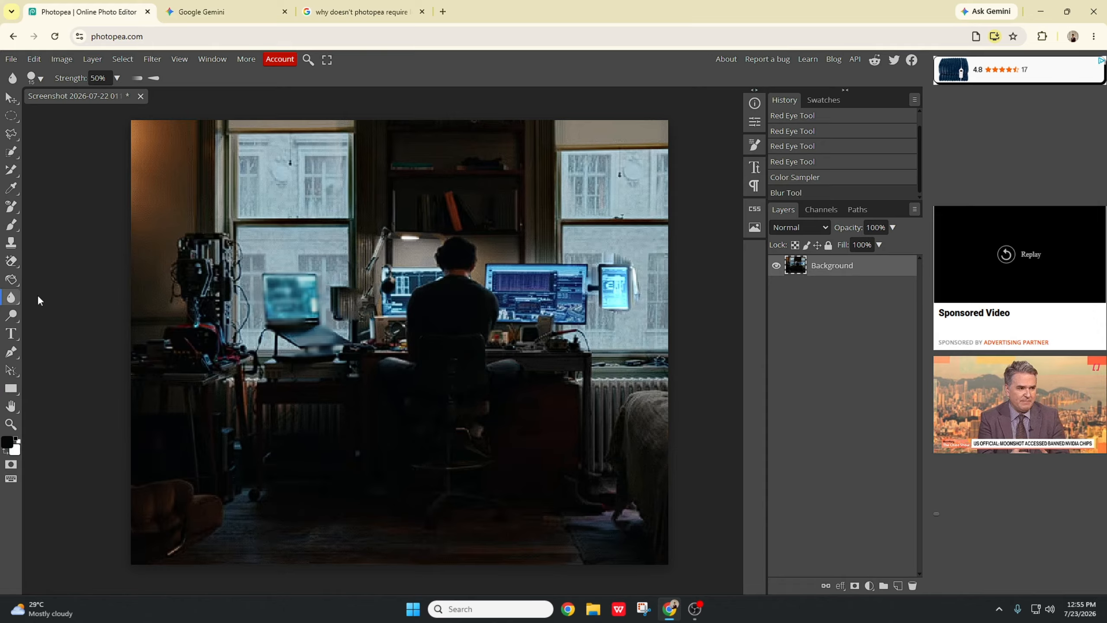
{"action": "key", "text": "ctrl+z"}
Step: Sharpen the monitors on the right side of the desk with the Sharpen Tool
{"action": "right_click", "coordinate": [11, 298]}
{"action": "left_click", "coordinate": [46, 320]}
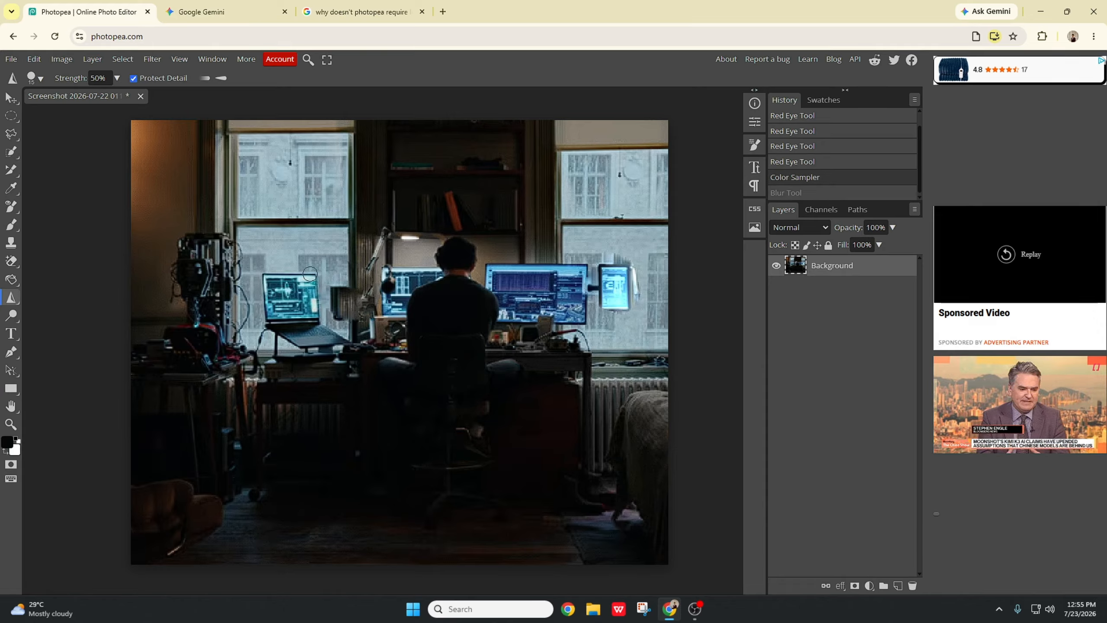
{"action": "mouse_move", "coordinate": [493, 266]}
{"action": "left_mouse_down"}
{"action": "mouse_move", "coordinate": [577, 266]}
{"action": "mouse_move", "coordinate": [462, 293]}
{"action": "mouse_move", "coordinate": [548, 296]}
{"action": "mouse_move", "coordinate": [530, 285]}
{"action": "mouse_move", "coordinate": [509, 315]}
{"action": "mouse_move", "coordinate": [578, 310]}
{"action": "mouse_move", "coordinate": [563, 322]}
{"action": "mouse_move", "coordinate": [580, 324]}
{"action": "mouse_move", "coordinate": [585, 272]}
{"action": "mouse_move", "coordinate": [590, 281]}
{"action": "mouse_move", "coordinate": [612, 273]}
{"action": "mouse_move", "coordinate": [609, 297]}
{"action": "mouse_move", "coordinate": [617, 275]}
{"action": "mouse_move", "coordinate": [635, 294]}
{"action": "mouse_move", "coordinate": [611, 315]}
{"action": "mouse_move", "coordinate": [595, 312]}
{"action": "mouse_move", "coordinate": [606, 294]}
{"action": "mouse_move", "coordinate": [628, 286]}
{"action": "left_mouse_up"}
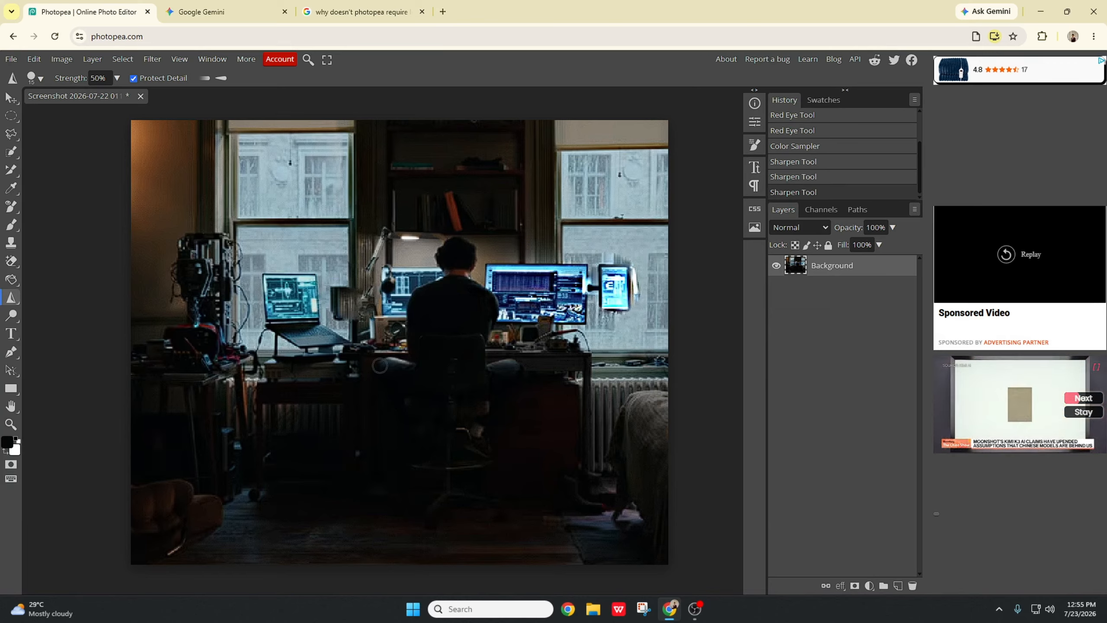
Step: Smudge the area beside the left window above the laptop with the Smudge Tool
{"action": "right_click", "coordinate": [14, 297]}
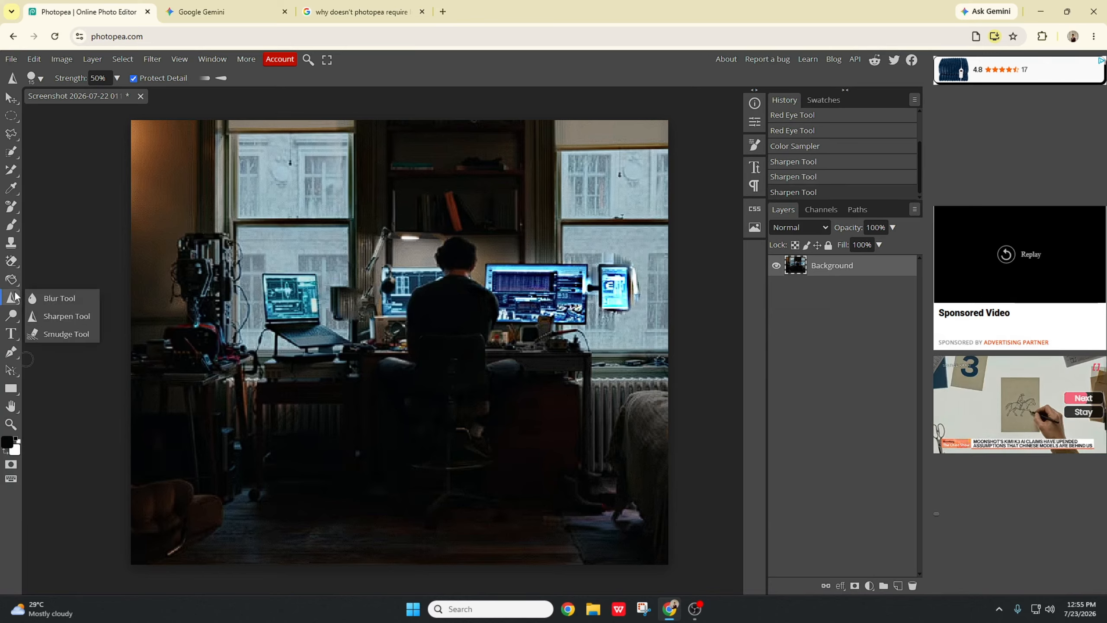
{"action": "left_click", "coordinate": [72, 332]}
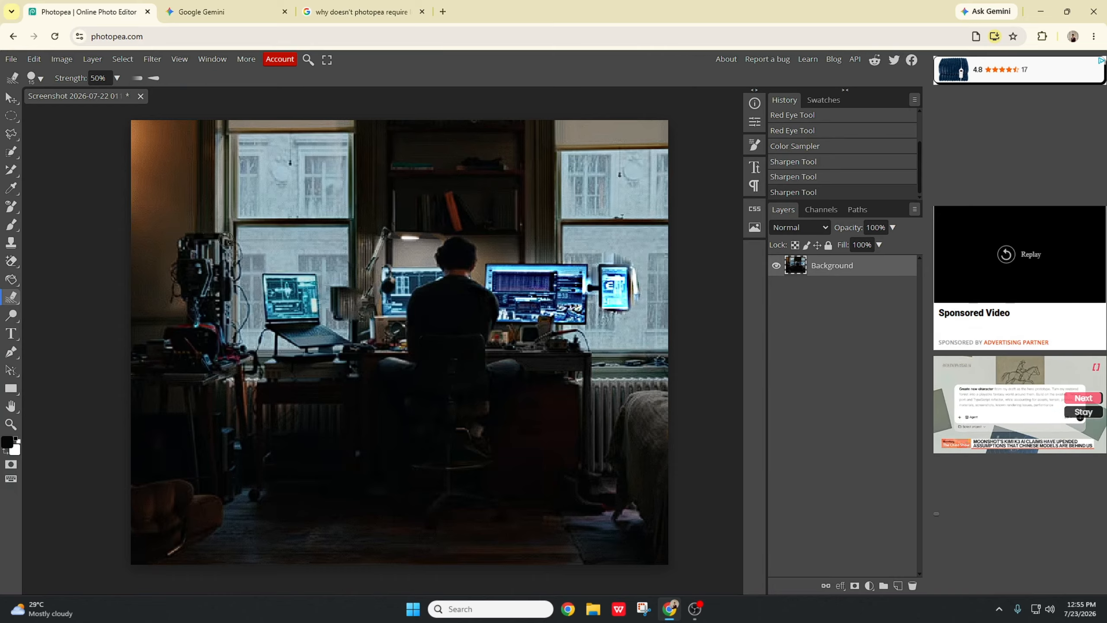
{"action": "mouse_move", "coordinate": [226, 239]}
{"action": "left_mouse_down"}
{"action": "mouse_move", "coordinate": [236, 300]}
{"action": "mouse_move", "coordinate": [246, 252]}
{"action": "mouse_move", "coordinate": [229, 246]}
{"action": "mouse_move", "coordinate": [234, 306]}
{"action": "mouse_move", "coordinate": [249, 257]}
{"action": "mouse_move", "coordinate": [222, 328]}
{"action": "mouse_move", "coordinate": [185, 280]}
{"action": "mouse_move", "coordinate": [222, 257]}
{"action": "mouse_move", "coordinate": [211, 277]}
{"action": "mouse_move", "coordinate": [169, 256]}
{"action": "mouse_move", "coordinate": [218, 239]}
{"action": "mouse_move", "coordinate": [211, 306]}
{"action": "mouse_move", "coordinate": [194, 305]}
{"action": "mouse_move", "coordinate": [198, 269]}
{"action": "mouse_move", "coordinate": [224, 271]}
{"action": "mouse_move", "coordinate": [218, 305]}
{"action": "mouse_move", "coordinate": [233, 281]}
{"action": "left_mouse_up"}
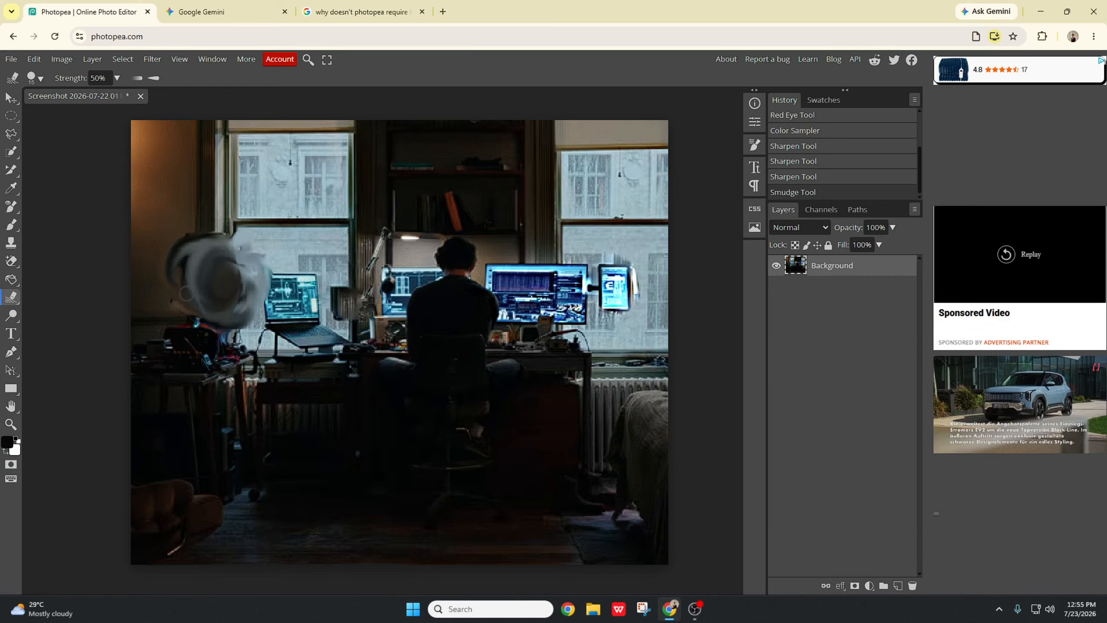
Step: Lighten the window area and the desk lamp with the Dodge Tool set to Midtones at 50% exposure
{"action": "left_click", "coordinate": [15, 316]}
{"action": "left_click", "coordinate": [52, 318]}
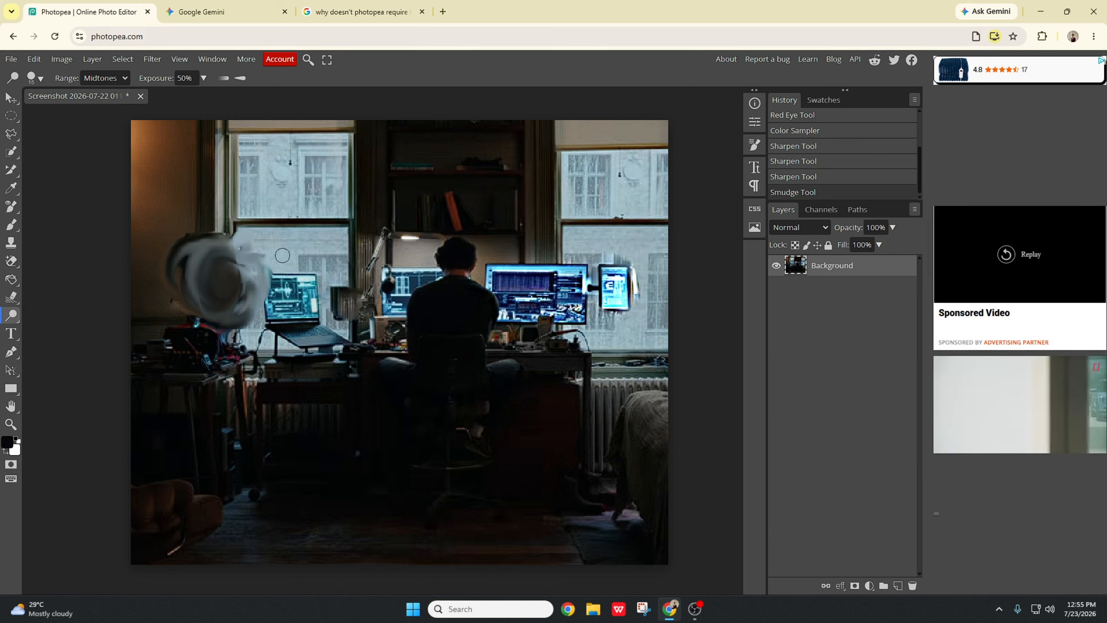
{"action": "mouse_move", "coordinate": [298, 265]}
{"action": "left_mouse_down"}
{"action": "mouse_move", "coordinate": [314, 288]}
{"action": "mouse_move", "coordinate": [332, 274]}
{"action": "mouse_move", "coordinate": [300, 295]}
{"action": "mouse_move", "coordinate": [226, 301]}
{"action": "mouse_move", "coordinate": [244, 279]}
{"action": "mouse_move", "coordinate": [320, 271]}
{"action": "left_mouse_up"}
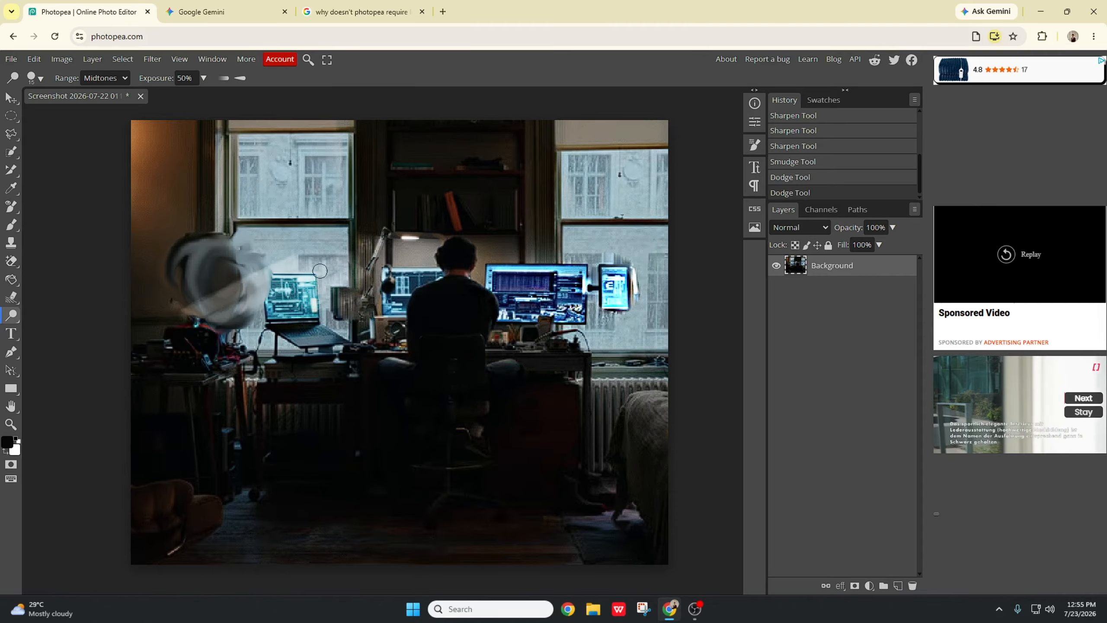
{"action": "left_click_drag", "start_coordinate": [397, 279], "coordinate": [384, 255]}
Step: Darken the desk lamp with several strokes of the Burn Tool
{"action": "right_click", "coordinate": [11, 314]}
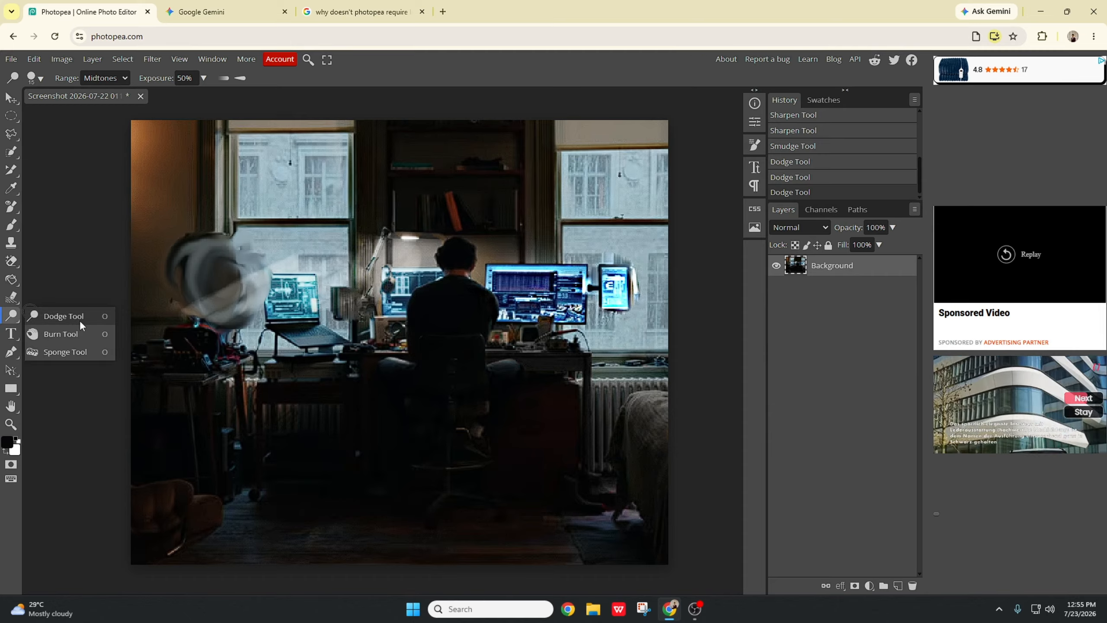
{"action": "left_click", "coordinate": [82, 334]}
{"action": "mouse_move", "coordinate": [401, 288]}
{"action": "left_mouse_down"}
{"action": "mouse_move", "coordinate": [364, 292]}
{"action": "mouse_move", "coordinate": [450, 245]}
{"action": "mouse_move", "coordinate": [403, 281]}
{"action": "mouse_move", "coordinate": [399, 244]}
{"action": "mouse_move", "coordinate": [382, 269]}
{"action": "mouse_move", "coordinate": [395, 247]}
{"action": "mouse_move", "coordinate": [355, 310]}
{"action": "mouse_move", "coordinate": [370, 335]}
{"action": "mouse_move", "coordinate": [405, 351]}
{"action": "mouse_move", "coordinate": [383, 357]}
{"action": "mouse_move", "coordinate": [400, 329]}
{"action": "mouse_move", "coordinate": [404, 274]}
{"action": "mouse_move", "coordinate": [429, 243]}
{"action": "mouse_move", "coordinate": [366, 287]}
{"action": "mouse_move", "coordinate": [412, 257]}
{"action": "left_mouse_up"}
{"action": "left_click_drag", "start_coordinate": [409, 266], "coordinate": [419, 246]}
{"action": "mouse_move", "coordinate": [414, 262]}
{"action": "left_mouse_down"}
{"action": "mouse_move", "coordinate": [426, 241]}
{"action": "mouse_move", "coordinate": [409, 267]}
{"action": "mouse_move", "coordinate": [421, 238]}
{"action": "mouse_move", "coordinate": [400, 270]}
{"action": "mouse_move", "coordinate": [408, 251]}
{"action": "mouse_move", "coordinate": [381, 251]}
{"action": "mouse_move", "coordinate": [413, 243]}
{"action": "left_mouse_up"}
Step: Switch back to the Dodge Tool and lighten the desk lamp again
{"action": "right_click", "coordinate": [10, 318]}
{"action": "left_click", "coordinate": [61, 321]}
{"action": "mouse_move", "coordinate": [406, 256]}
{"action": "left_mouse_down"}
{"action": "mouse_move", "coordinate": [427, 232]}
{"action": "mouse_move", "coordinate": [410, 247]}
{"action": "left_mouse_up"}
{"action": "mouse_move", "coordinate": [398, 264]}
{"action": "left_mouse_down"}
{"action": "mouse_move", "coordinate": [414, 241]}
{"action": "mouse_move", "coordinate": [398, 243]}
{"action": "mouse_move", "coordinate": [436, 240]}
{"action": "mouse_move", "coordinate": [411, 256]}
{"action": "left_mouse_up"}
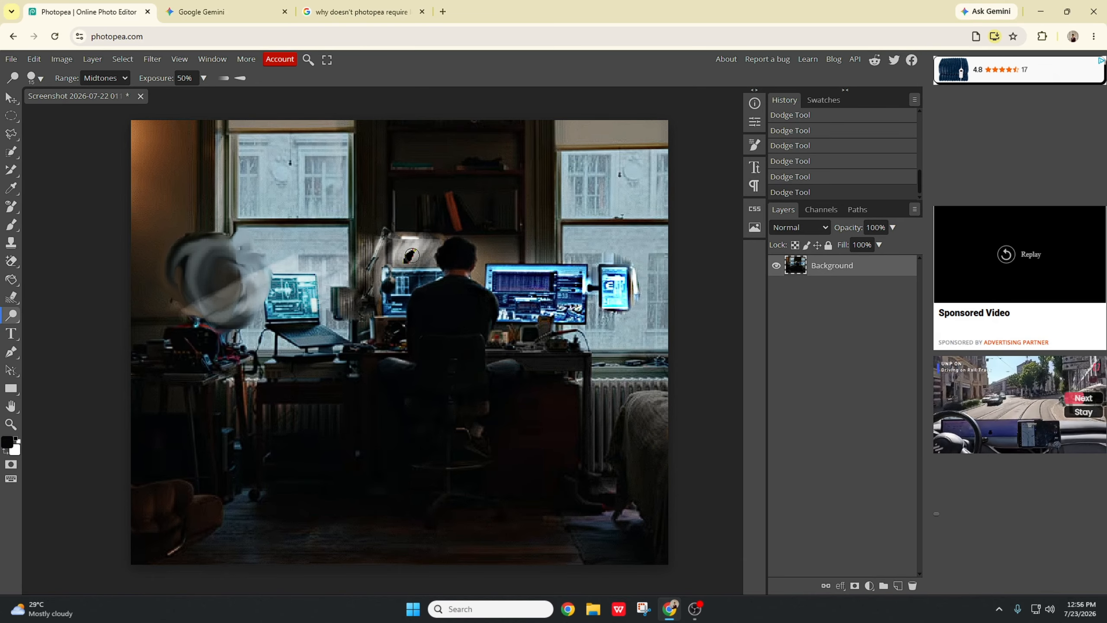
Step: Saturate the upper part of the left window with the Sponge Tool in Saturate mode at 100% flow
{"action": "right_click", "coordinate": [5, 323]}
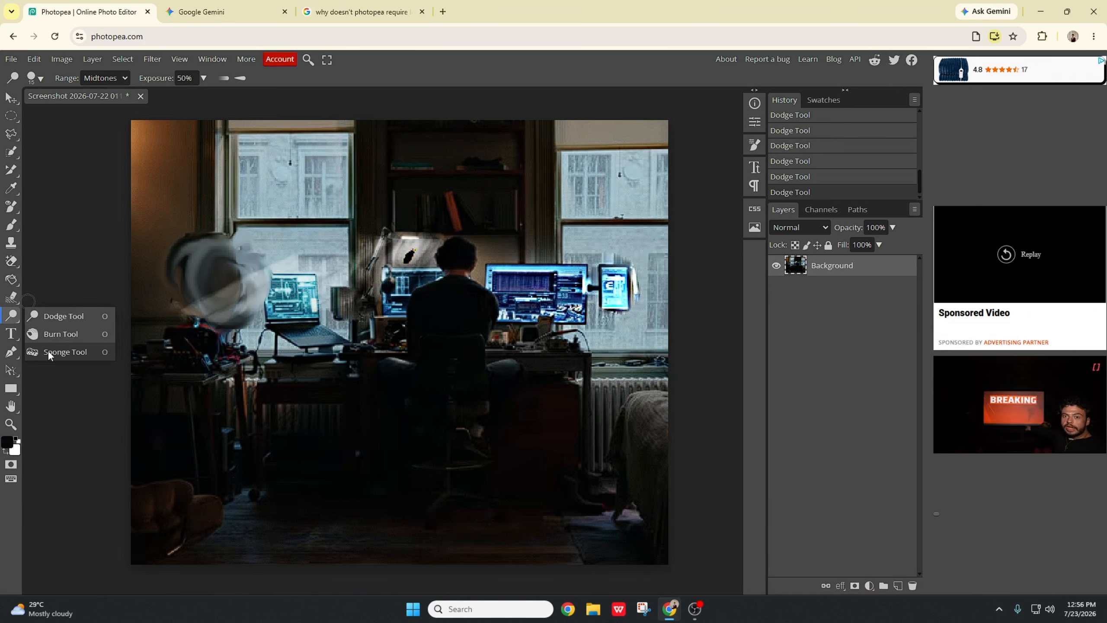
{"action": "left_click", "coordinate": [49, 352]}
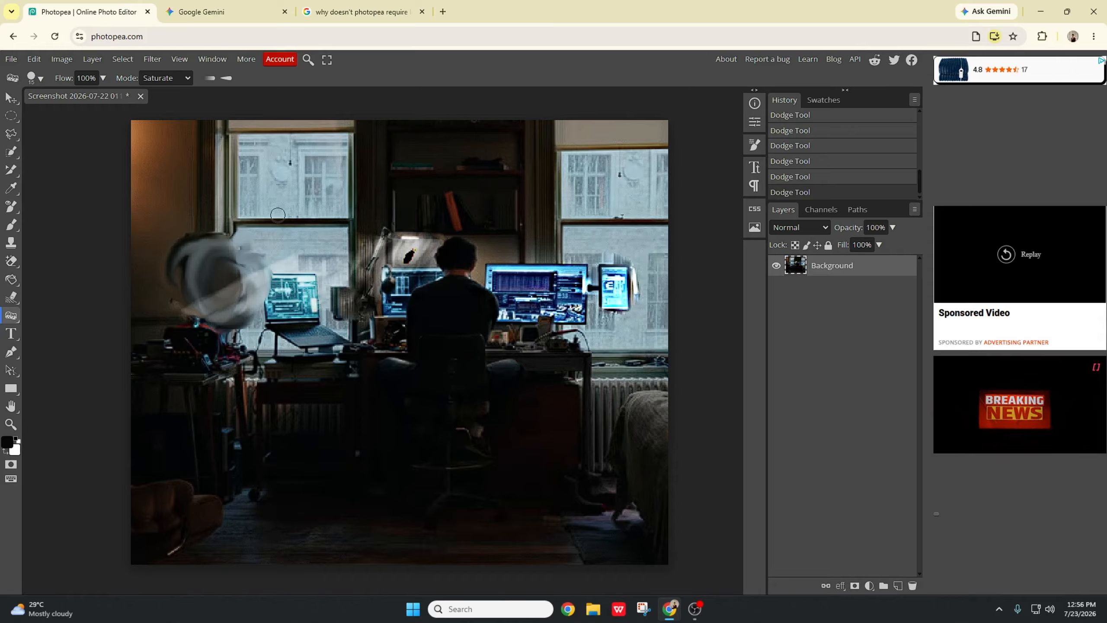
{"action": "mouse_move", "coordinate": [278, 214]}
{"action": "left_mouse_down"}
{"action": "mouse_move", "coordinate": [335, 196]}
{"action": "mouse_move", "coordinate": [272, 231]}
{"action": "mouse_move", "coordinate": [300, 229]}
{"action": "left_mouse_up"}
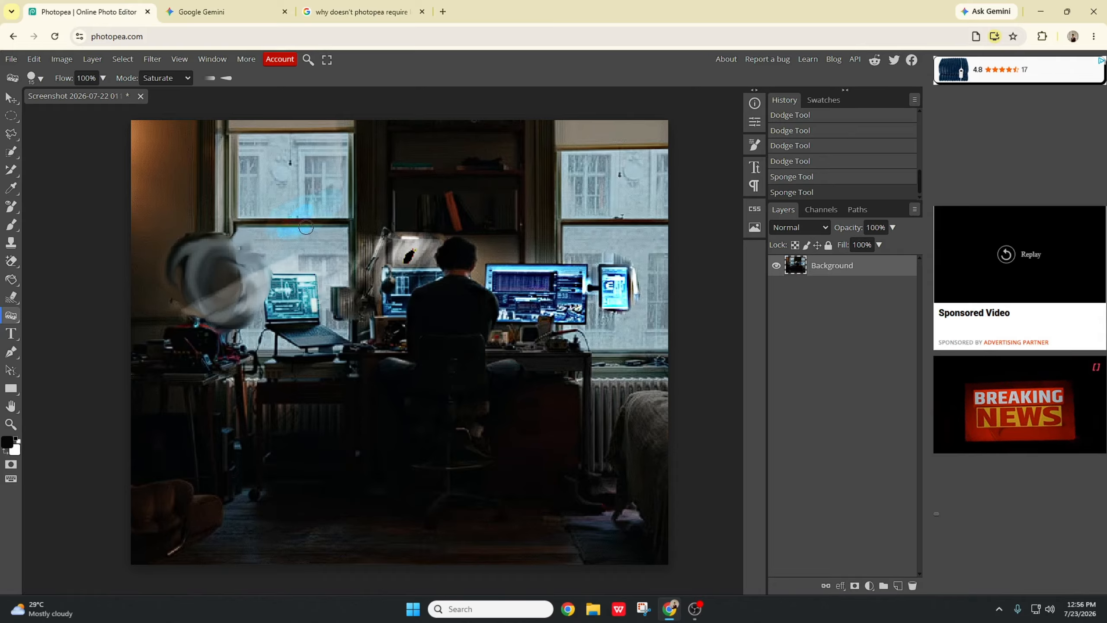
{"action": "mouse_move", "coordinate": [327, 188]}
{"action": "left_mouse_down"}
{"action": "mouse_move", "coordinate": [282, 228]}
{"action": "mouse_move", "coordinate": [269, 202]}
{"action": "left_mouse_up"}
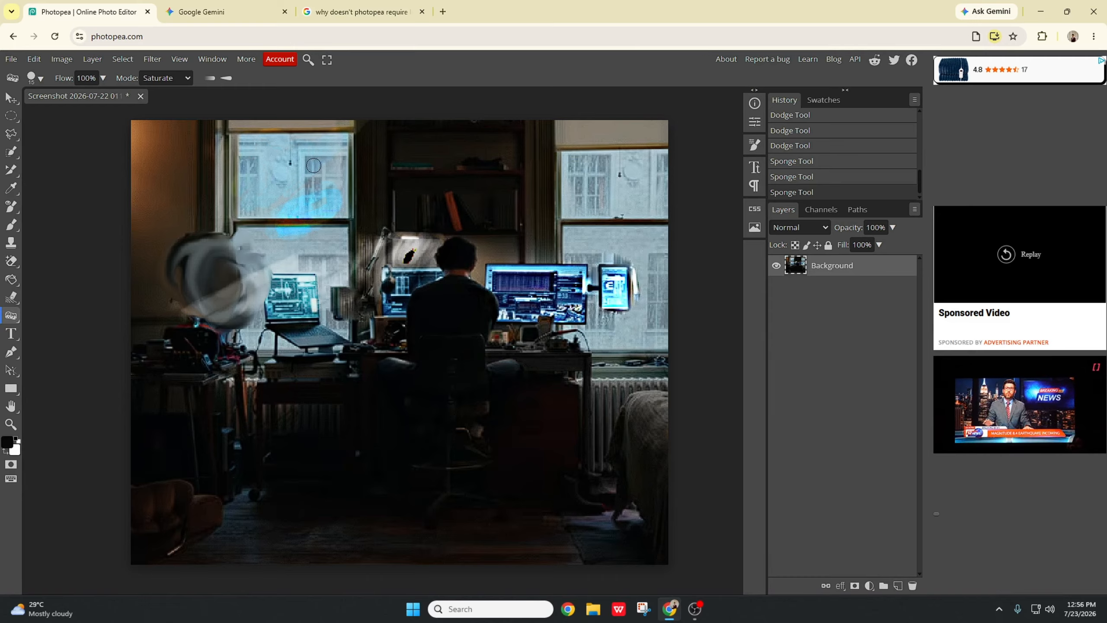
{"action": "mouse_move", "coordinate": [345, 139]}
{"action": "left_mouse_down"}
{"action": "mouse_move", "coordinate": [344, 184]}
{"action": "mouse_move", "coordinate": [299, 230]}
{"action": "mouse_move", "coordinate": [266, 240]}
{"action": "mouse_move", "coordinate": [247, 194]}
{"action": "mouse_move", "coordinate": [249, 209]}
{"action": "mouse_move", "coordinate": [246, 154]}
{"action": "mouse_move", "coordinate": [249, 175]}
{"action": "mouse_move", "coordinate": [261, 175]}
{"action": "mouse_move", "coordinate": [291, 150]}
{"action": "mouse_move", "coordinate": [304, 165]}
{"action": "mouse_move", "coordinate": [305, 208]}
{"action": "mouse_move", "coordinate": [341, 189]}
{"action": "mouse_move", "coordinate": [320, 161]}
{"action": "mouse_move", "coordinate": [290, 183]}
{"action": "mouse_move", "coordinate": [246, 147]}
{"action": "mouse_move", "coordinate": [289, 140]}
{"action": "mouse_move", "coordinate": [241, 149]}
{"action": "mouse_move", "coordinate": [266, 163]}
{"action": "mouse_move", "coordinate": [296, 215]}
{"action": "left_mouse_up"}
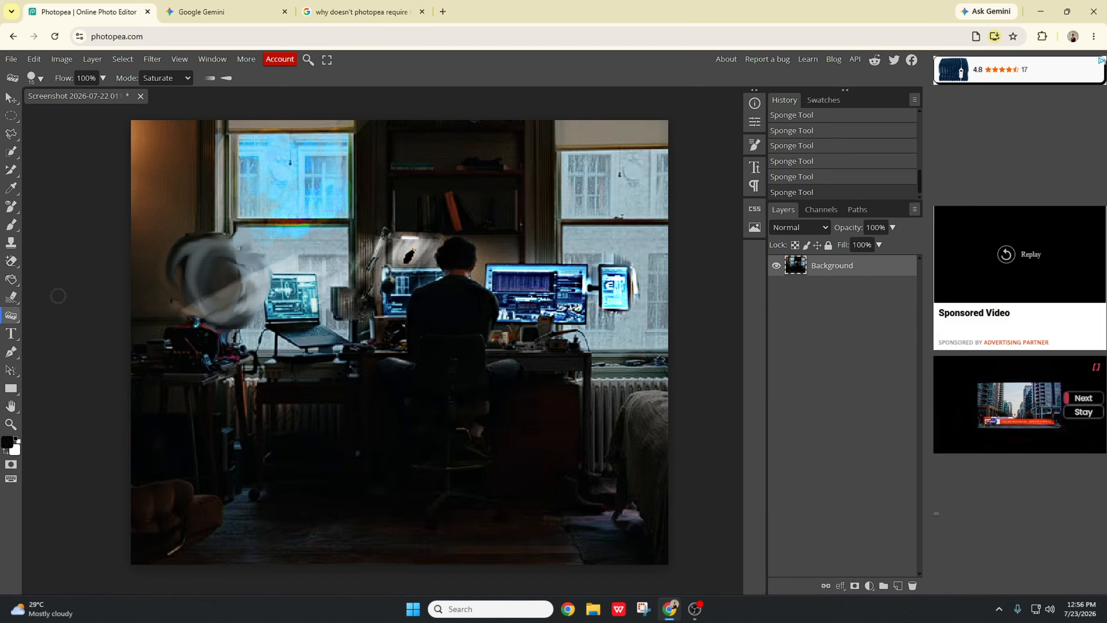
Step: Add a text layer above the desk and type welcome
{"action": "left_click", "coordinate": [11, 334]}
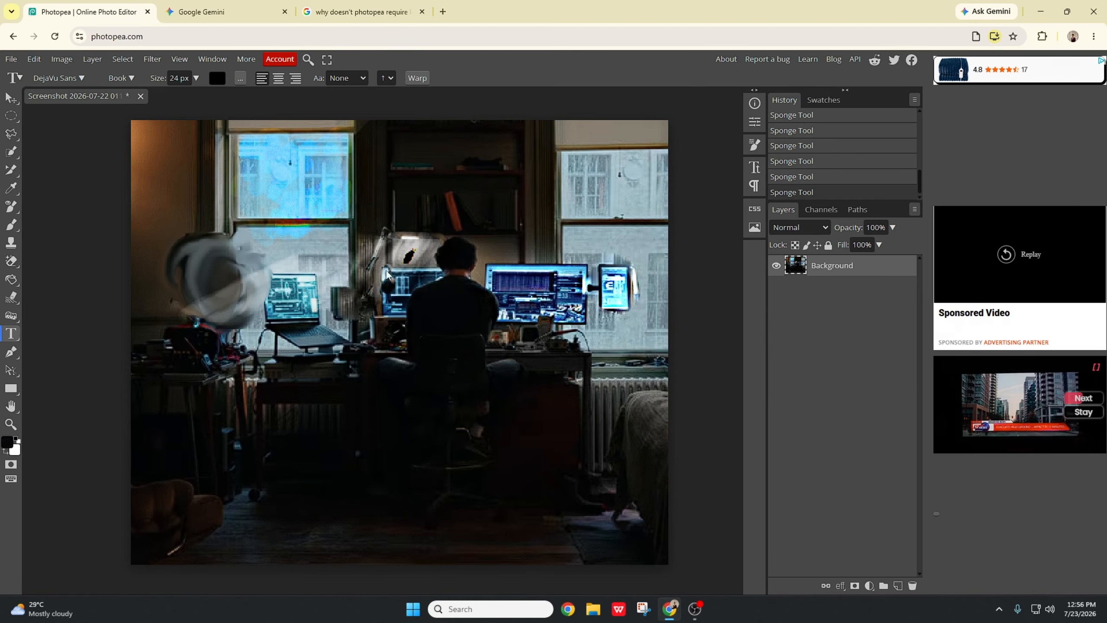
{"action": "left_click", "coordinate": [362, 252]}
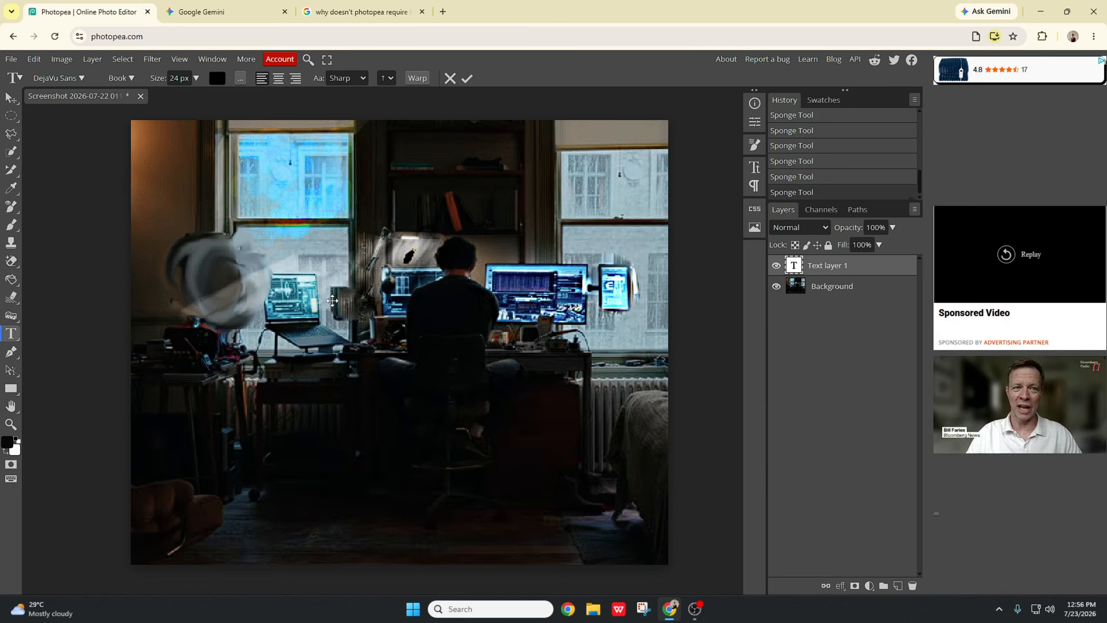
{"action": "type", "text": "welcome"}
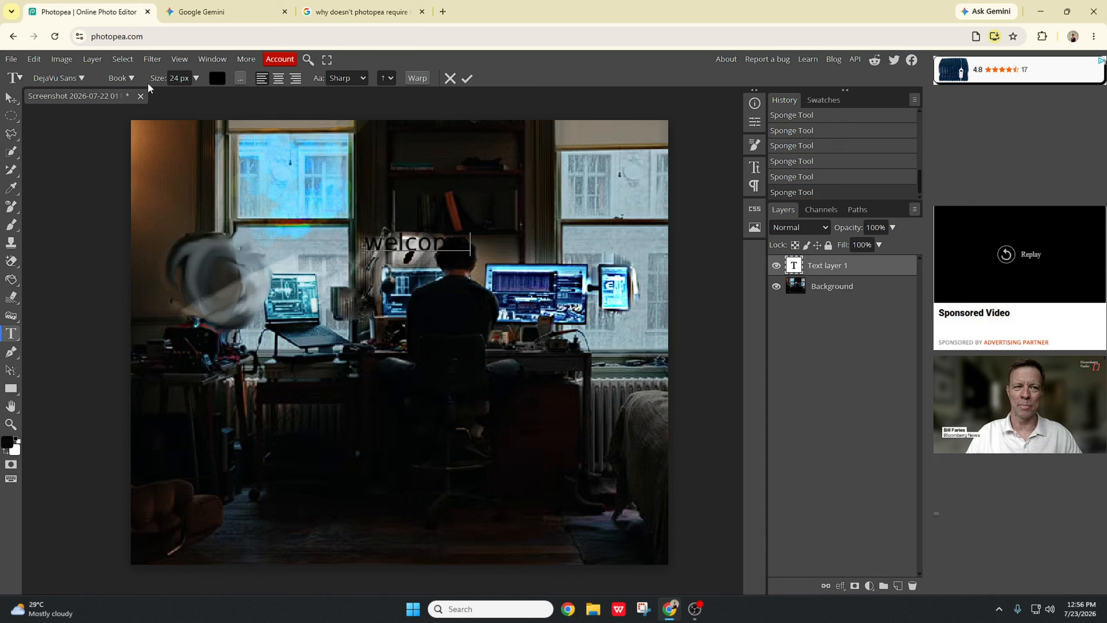
Step: Select the welcome text and set its font size to 77 px
{"action": "left_click", "coordinate": [198, 79]}
{"action": "left_click_drag", "start_coordinate": [175, 97], "coordinate": [187, 98]}
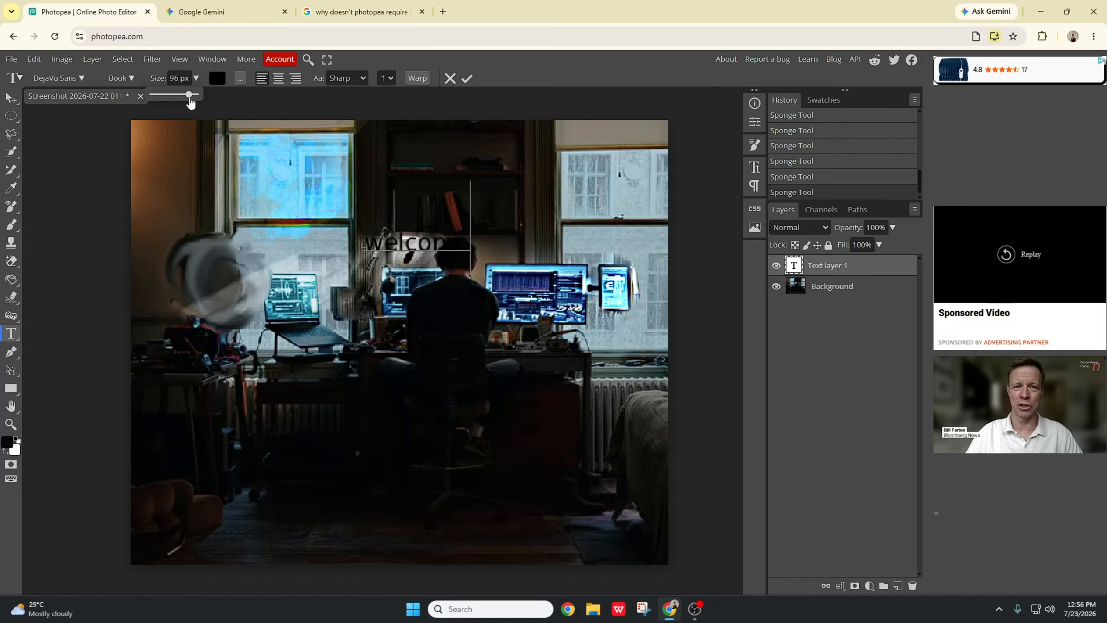
{"action": "double_click", "coordinate": [411, 253]}
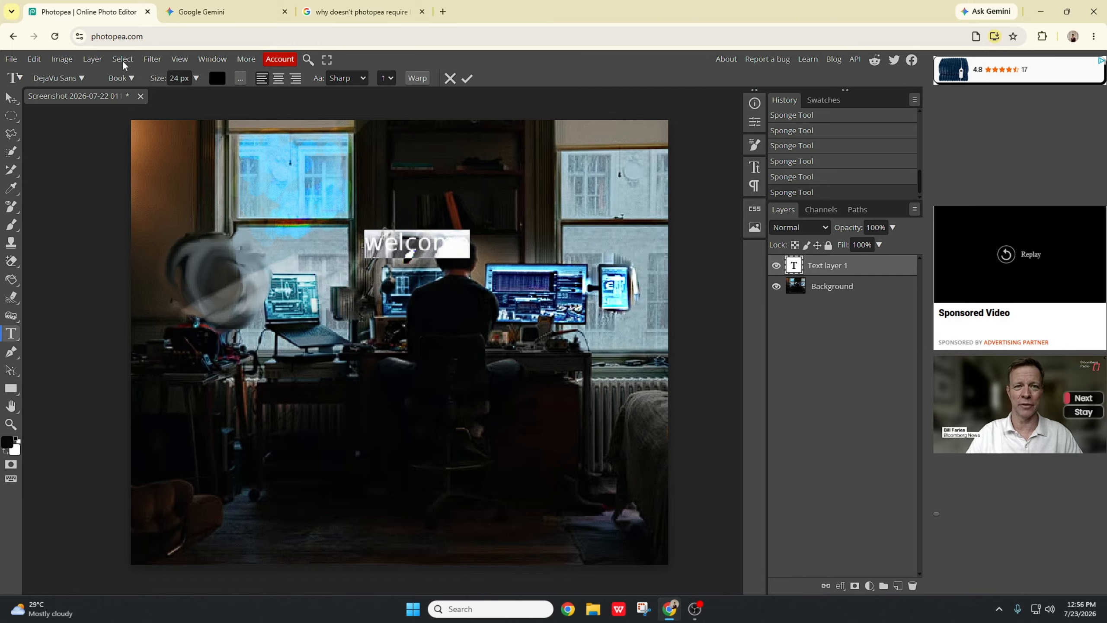
{"action": "left_click", "coordinate": [197, 79]}
{"action": "left_click_drag", "start_coordinate": [175, 95], "coordinate": [186, 102]}
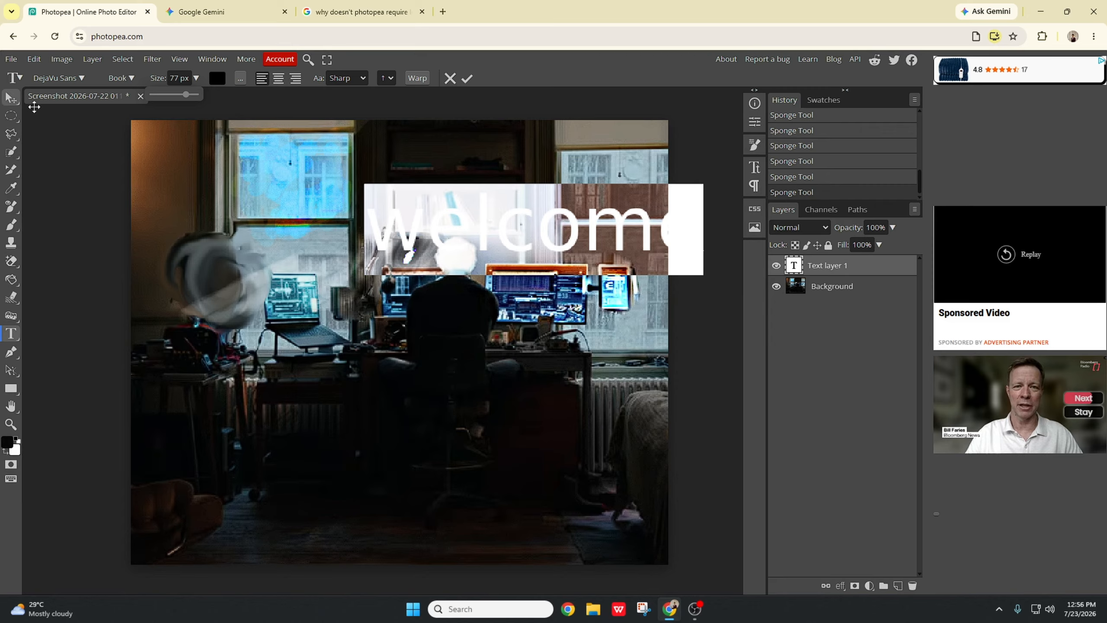
Step: Move the welcome text to the upper left of the photo
{"action": "left_click", "coordinate": [447, 236]}
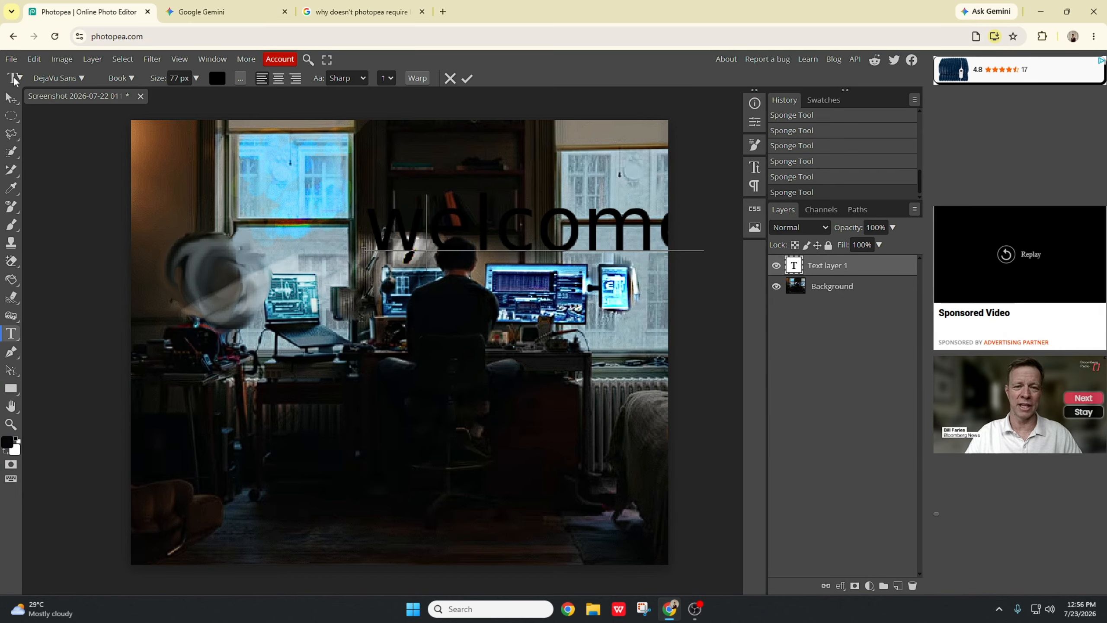
{"action": "left_click", "coordinate": [11, 98]}
{"action": "left_click_drag", "start_coordinate": [557, 221], "coordinate": [350, 179]}
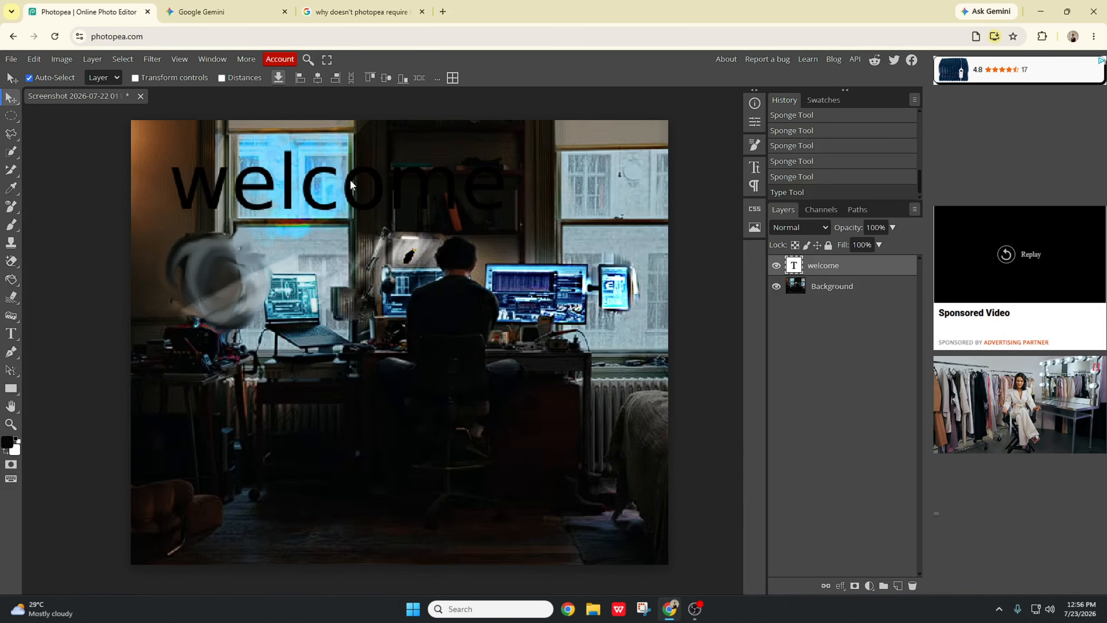
Step: Change the text's font to Eater from the font list
{"action": "left_click", "coordinate": [19, 335]}
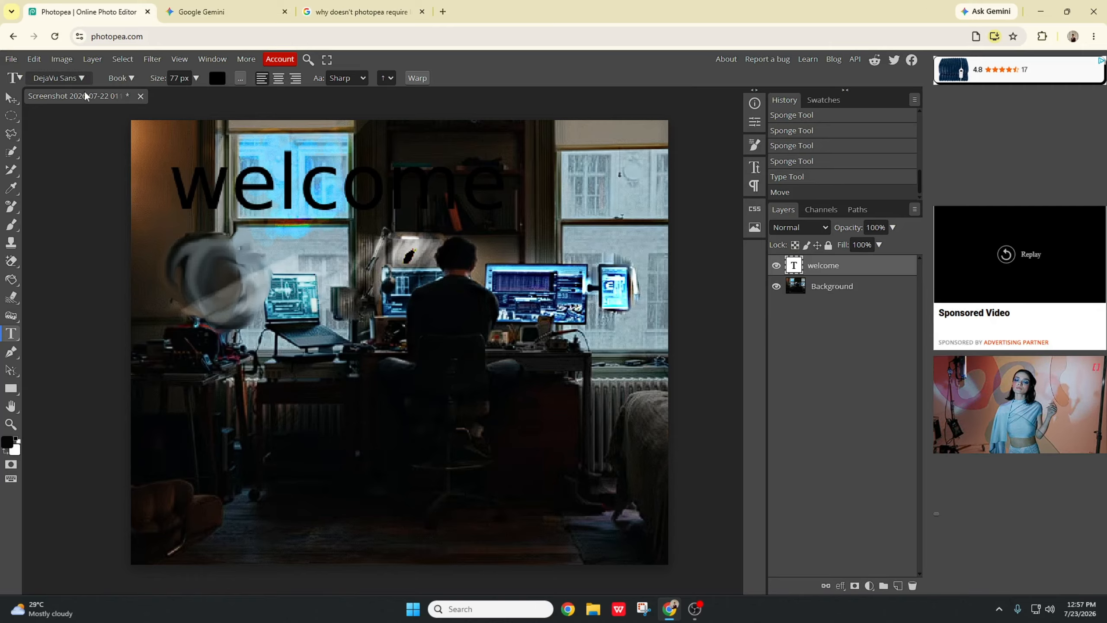
{"action": "left_click", "coordinate": [82, 79]}
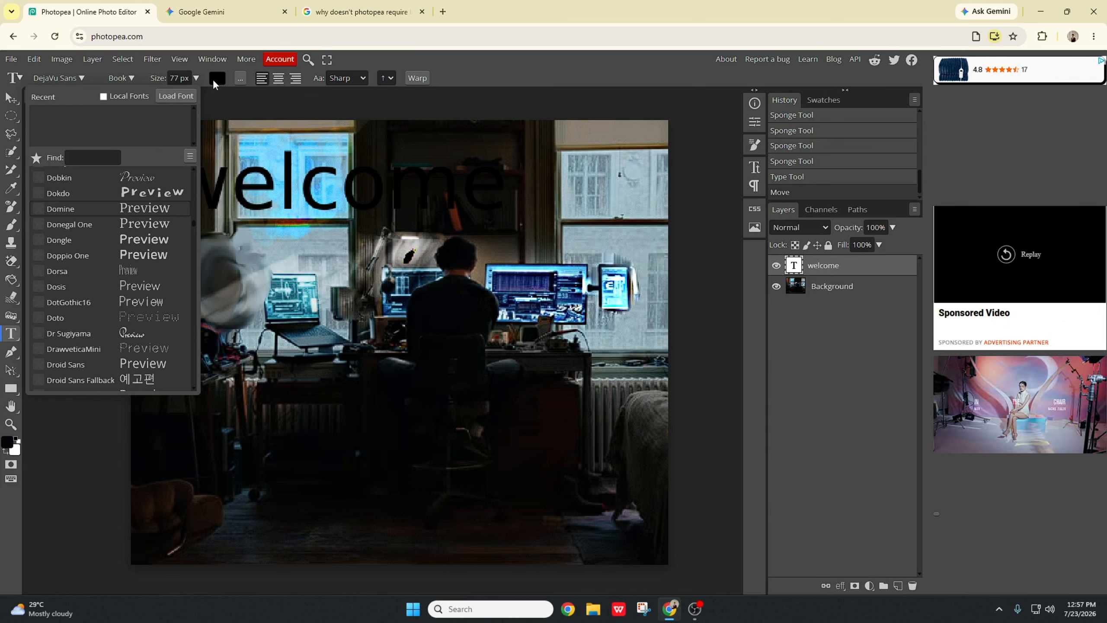
{"action": "scroll", "coordinate": [133, 261], "scroll_direction": "down", "scroll_amount": 5}
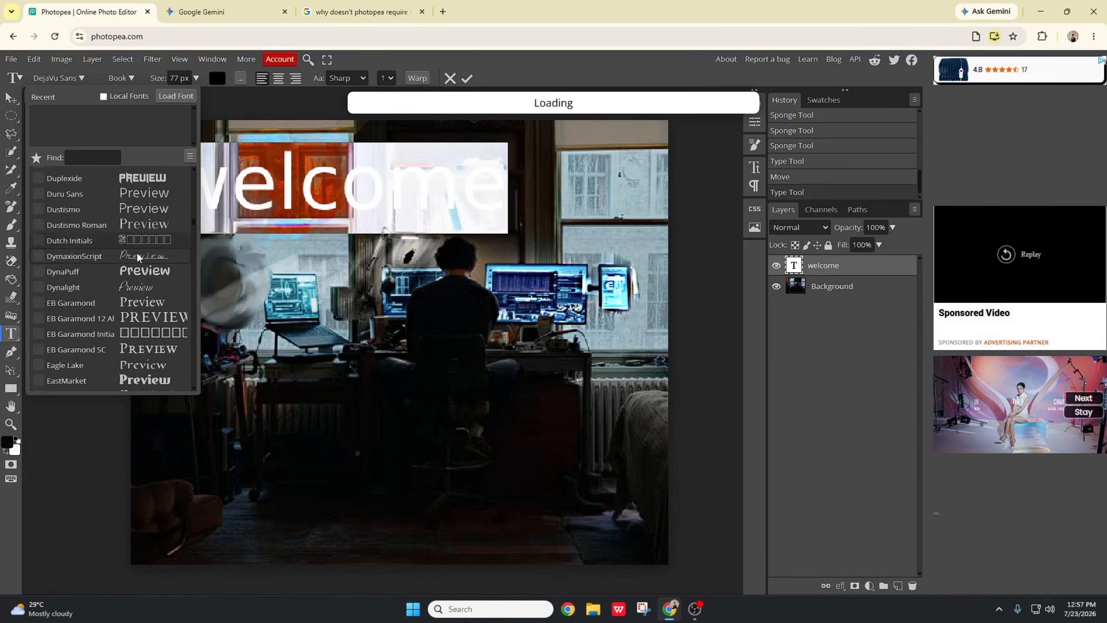
{"action": "scroll", "coordinate": [139, 255], "scroll_direction": "down", "scroll_amount": 3}
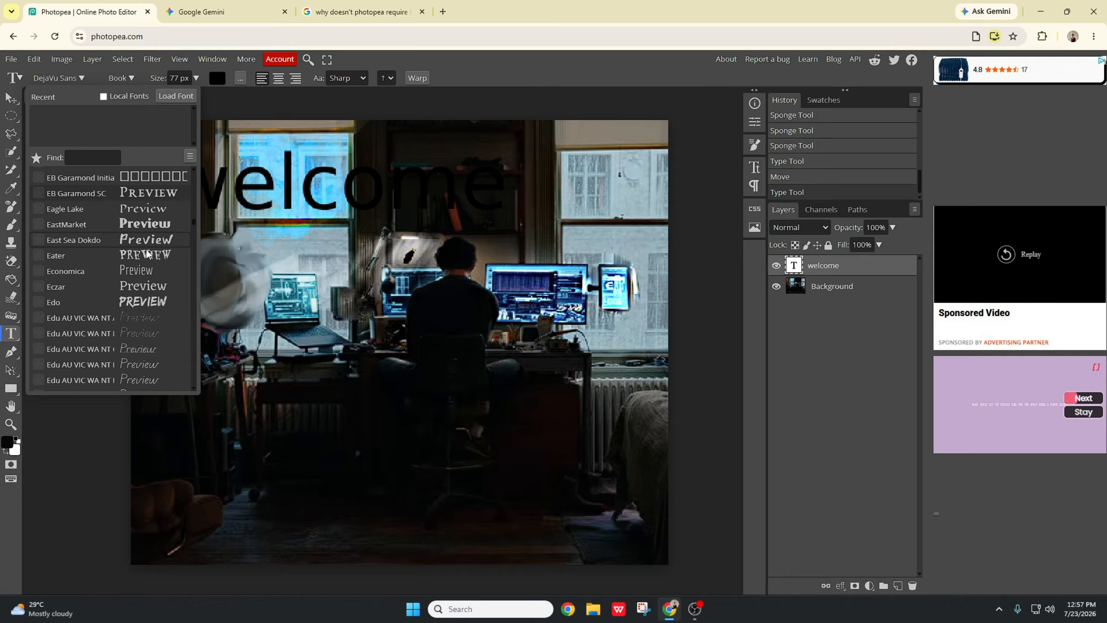
{"action": "left_click", "coordinate": [147, 257]}
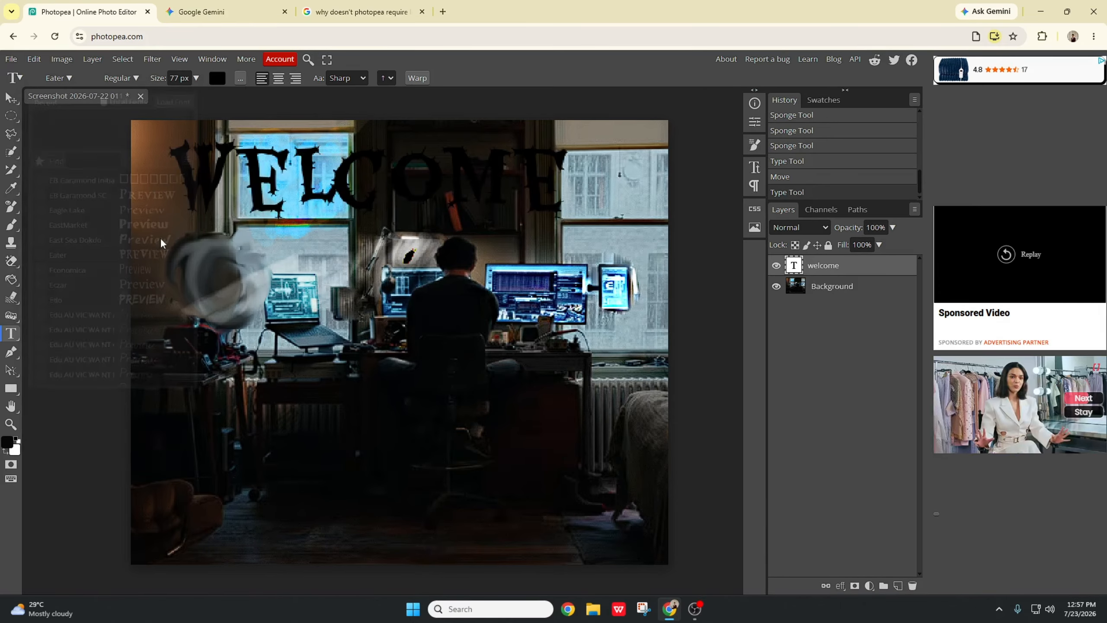
{"action": "left_click", "coordinate": [217, 78]}
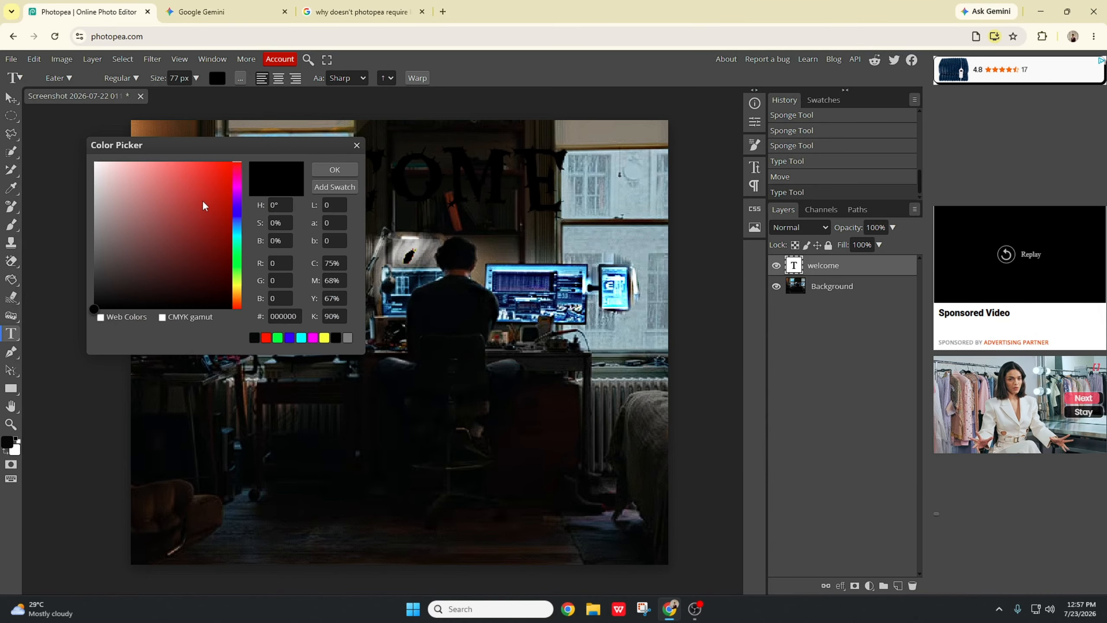
{"action": "left_click_drag", "start_coordinate": [202, 205], "coordinate": [226, 162]}
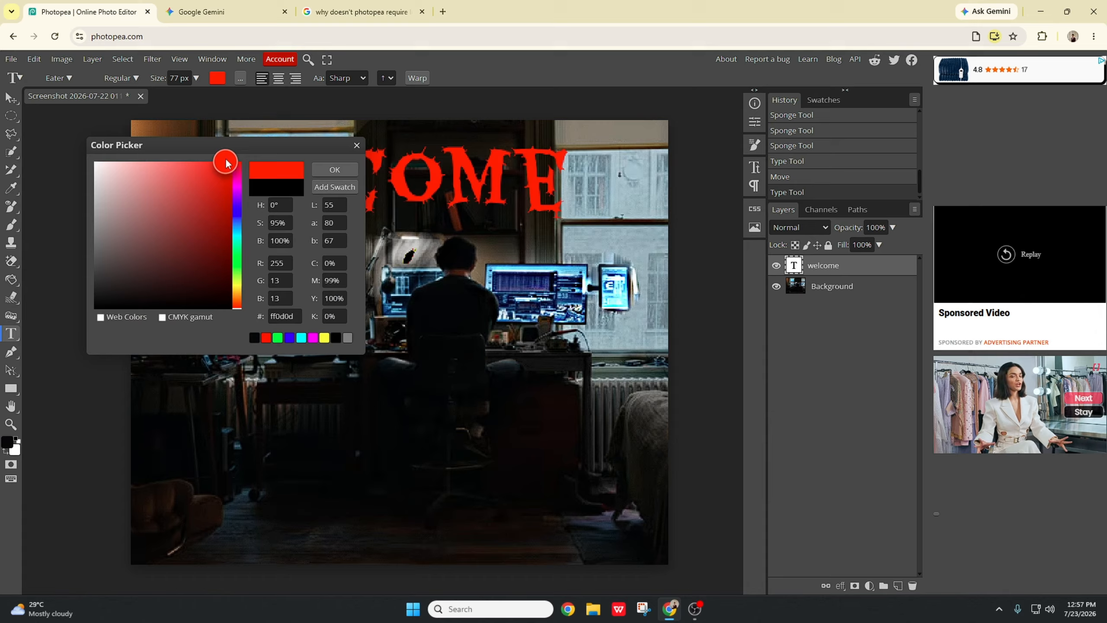
{"action": "left_click", "coordinate": [358, 147]}
Step: Set the text colour to red in the Color Picker
{"action": "left_click", "coordinate": [217, 78]}
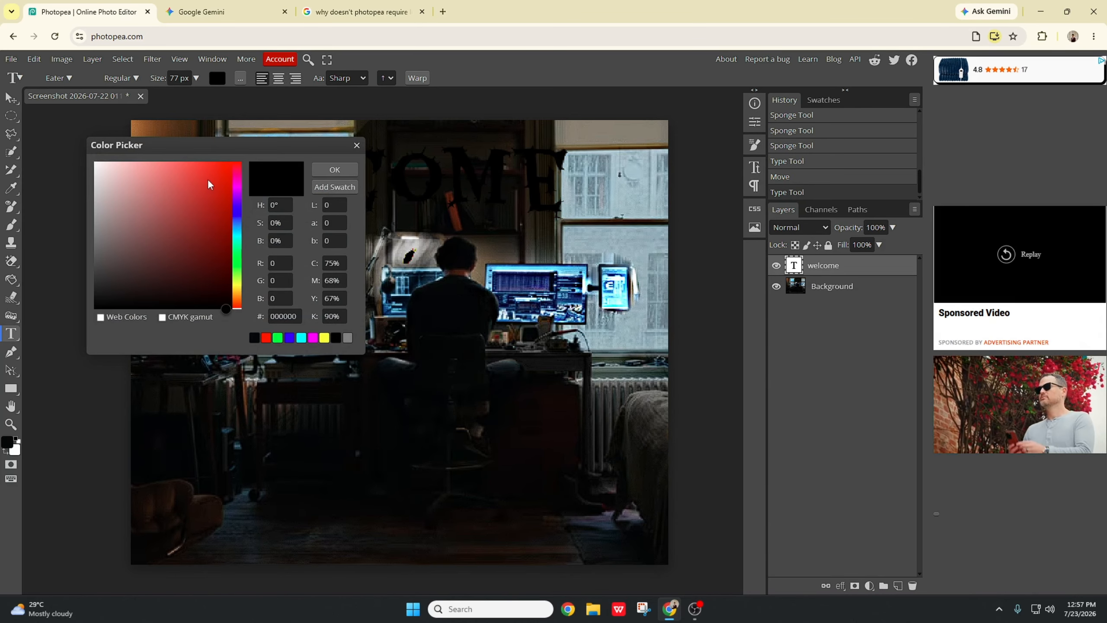
{"action": "left_click_drag", "start_coordinate": [208, 178], "coordinate": [227, 166]}
{"action": "left_click", "coordinate": [335, 169]}
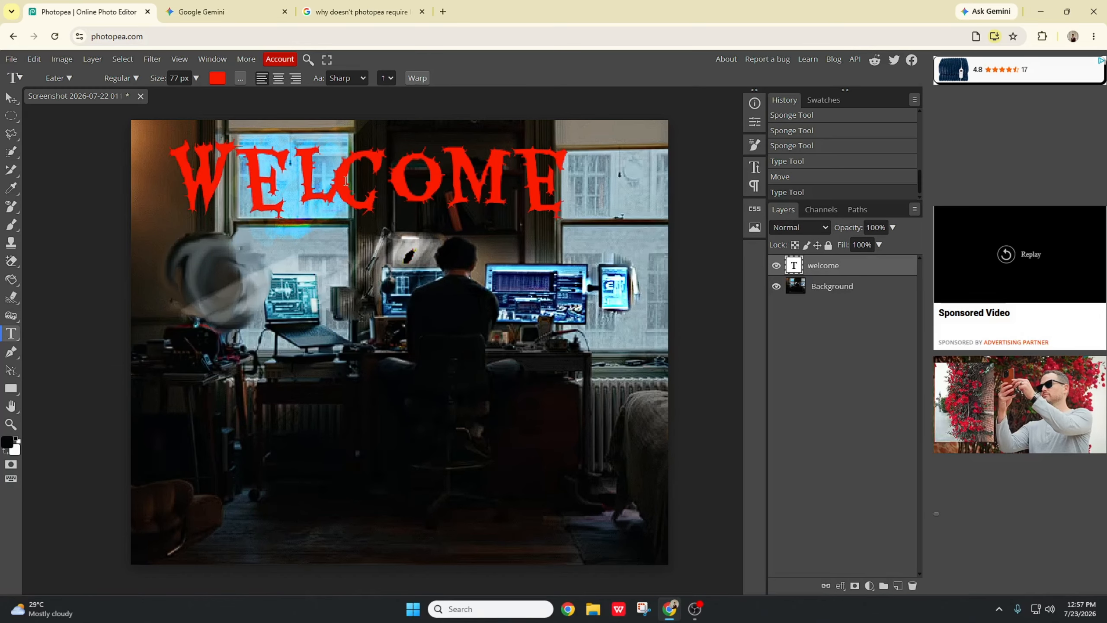
Step: Move the welcome text so it sits centred across the top of the photo
{"action": "left_click_drag", "start_coordinate": [335, 209], "coordinate": [380, 216]}
{"action": "key", "text": "Left"}
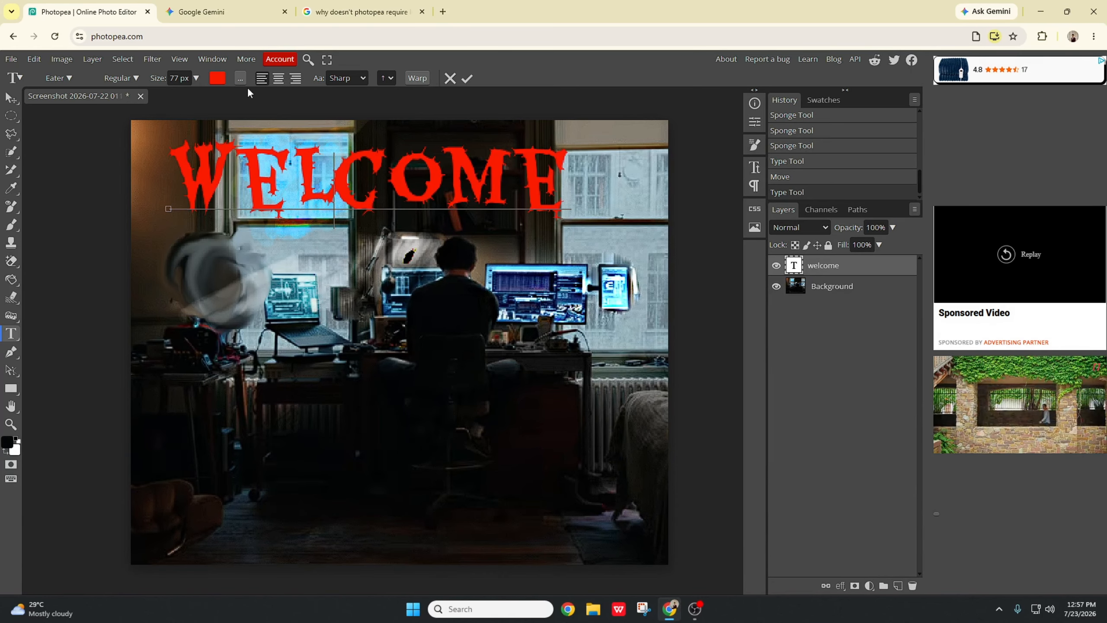
{"action": "left_click", "coordinate": [277, 81]}
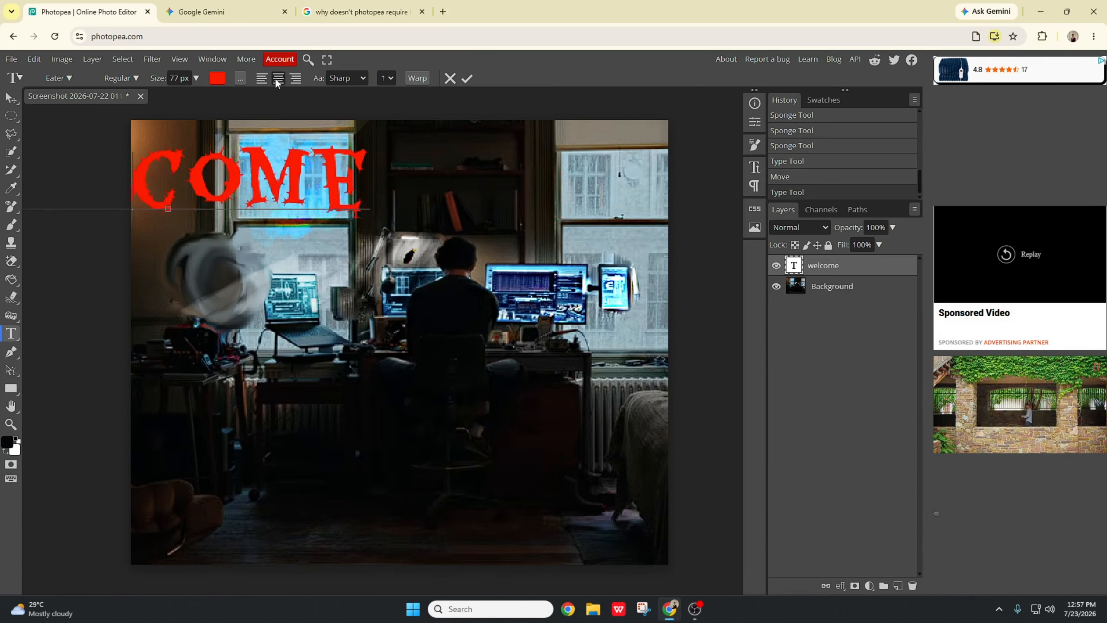
{"action": "left_click", "coordinate": [11, 98]}
{"action": "left_click_drag", "start_coordinate": [274, 200], "coordinate": [445, 205]}
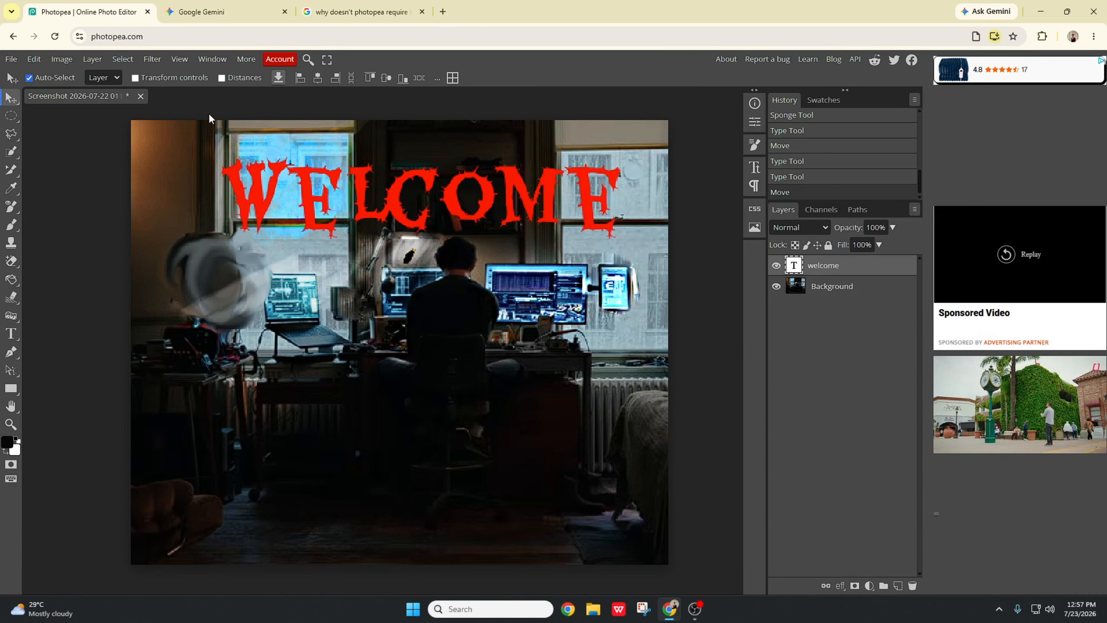
Step: Set the text's anti-aliasing to None and close the Warp dialog without warping
{"action": "left_click", "coordinate": [11, 333]}
{"action": "left_click", "coordinate": [362, 78]}
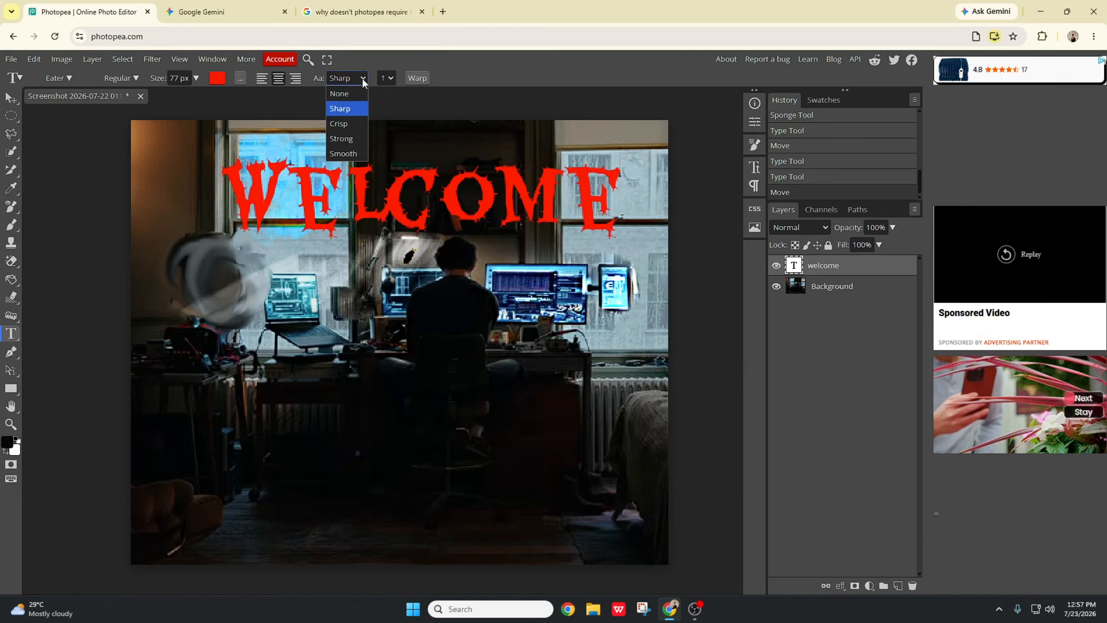
{"action": "left_click", "coordinate": [356, 125]}
{"action": "left_click", "coordinate": [357, 78]}
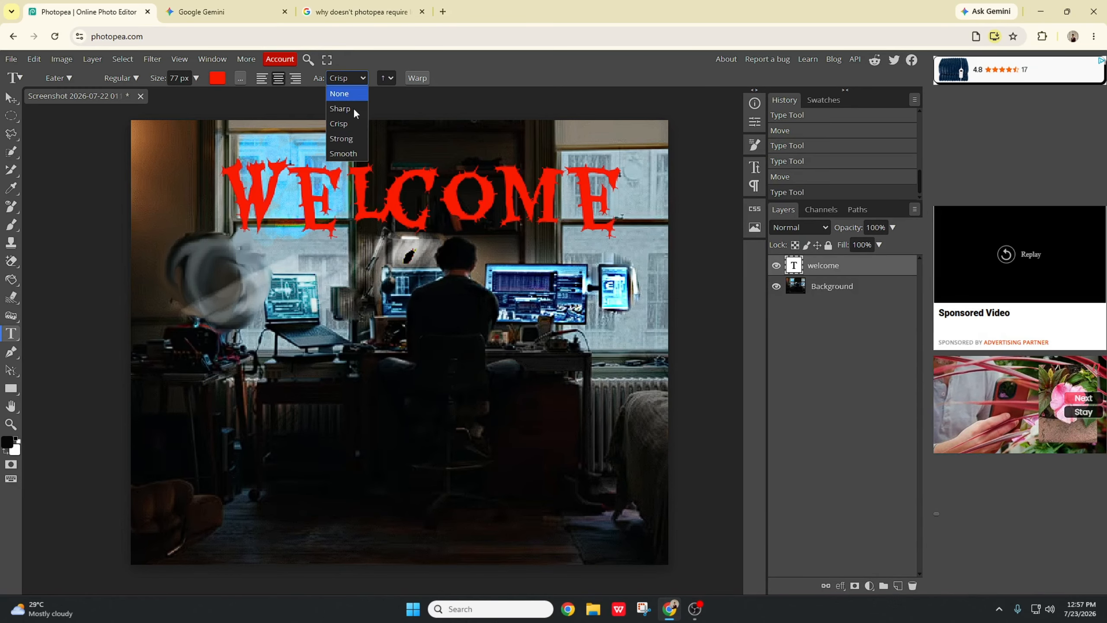
{"action": "left_click", "coordinate": [353, 125]}
{"action": "key", "text": "Down"}
{"action": "left_click", "coordinate": [360, 77]}
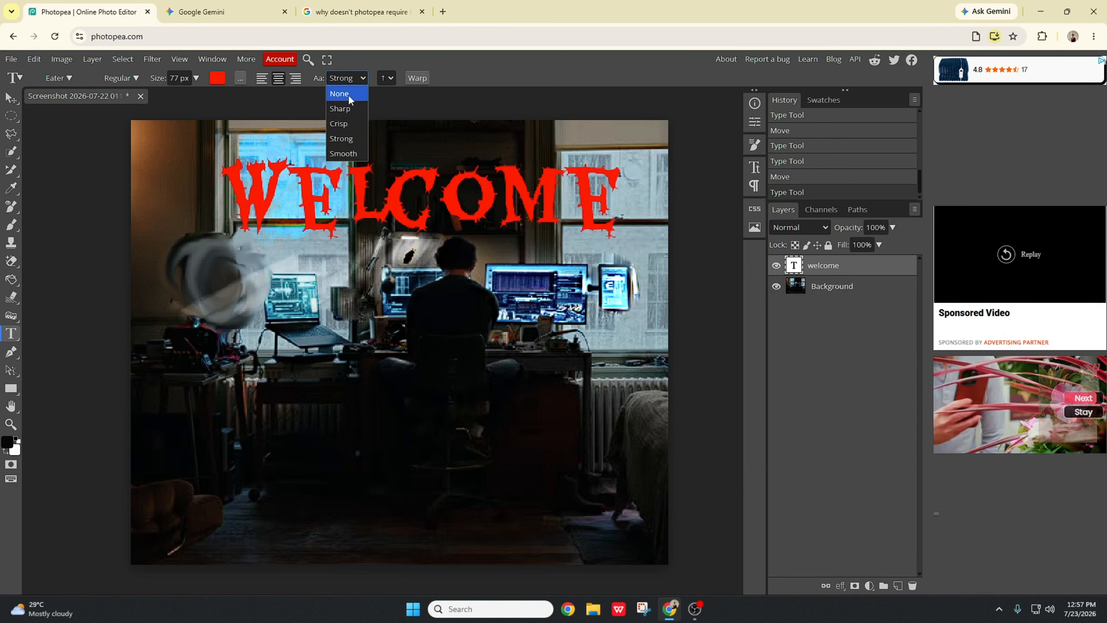
{"action": "left_click", "coordinate": [348, 94]}
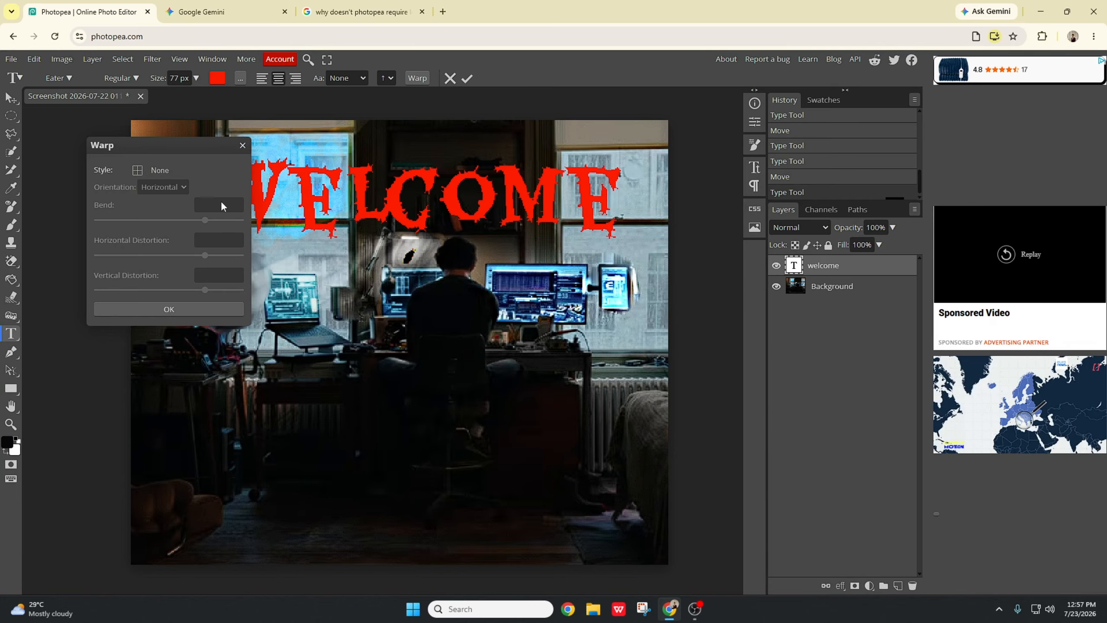
{"action": "left_click", "coordinate": [242, 145]}
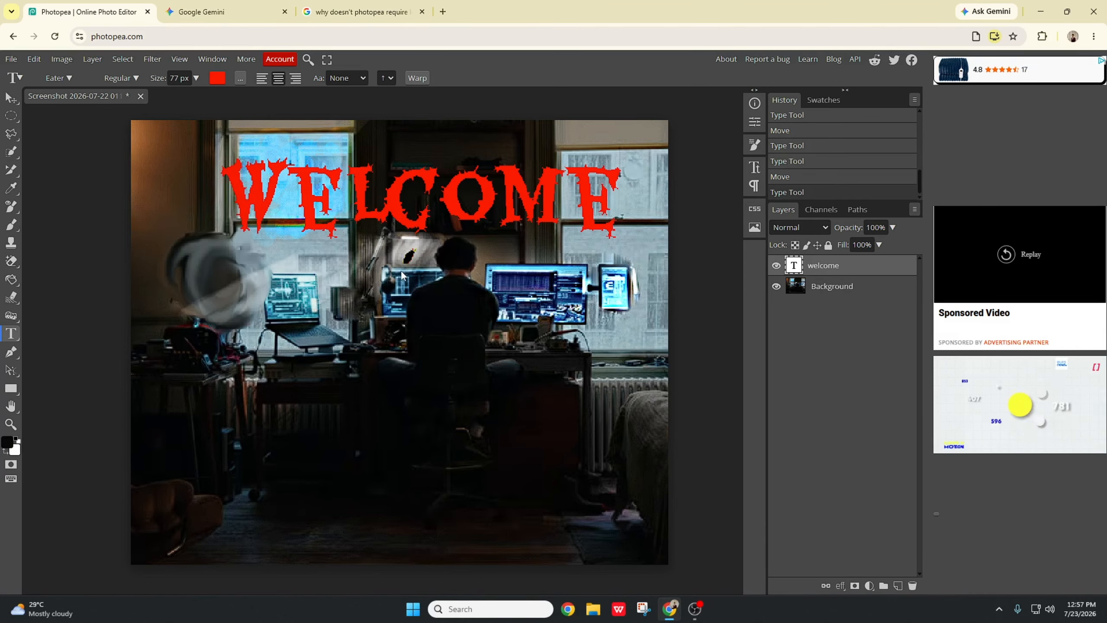
Step: Draw a closed curved path with the Pen tool across the blurred object and laptops on the left
{"action": "left_click", "coordinate": [15, 351]}
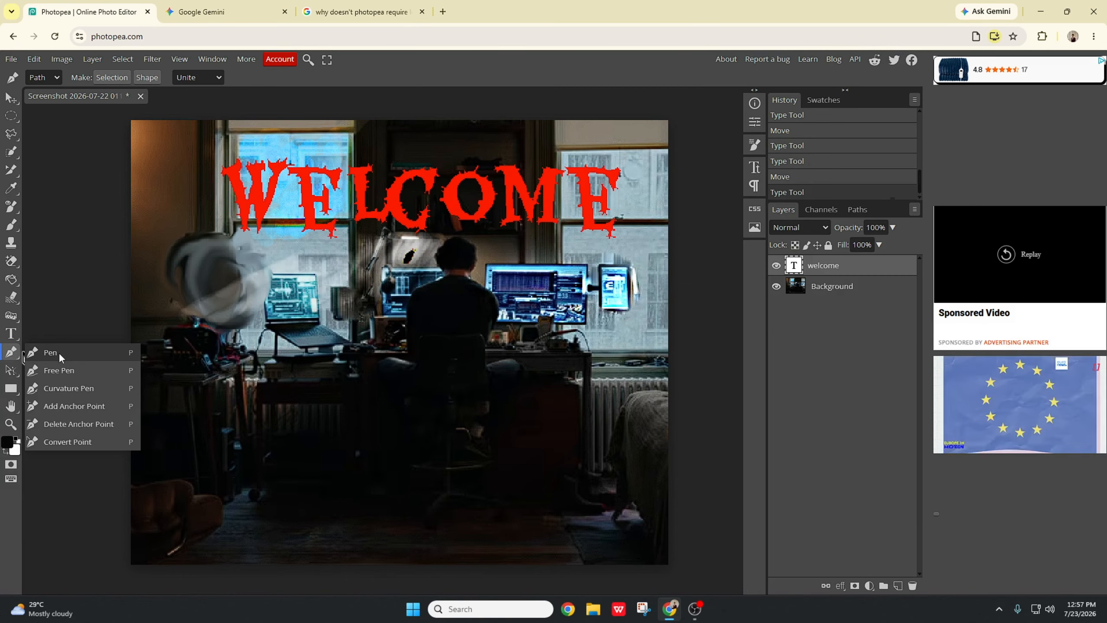
{"action": "left_click", "coordinate": [51, 353]}
{"action": "left_click_drag", "start_coordinate": [287, 247], "coordinate": [647, 251]}
{"action": "left_click", "coordinate": [292, 301]}
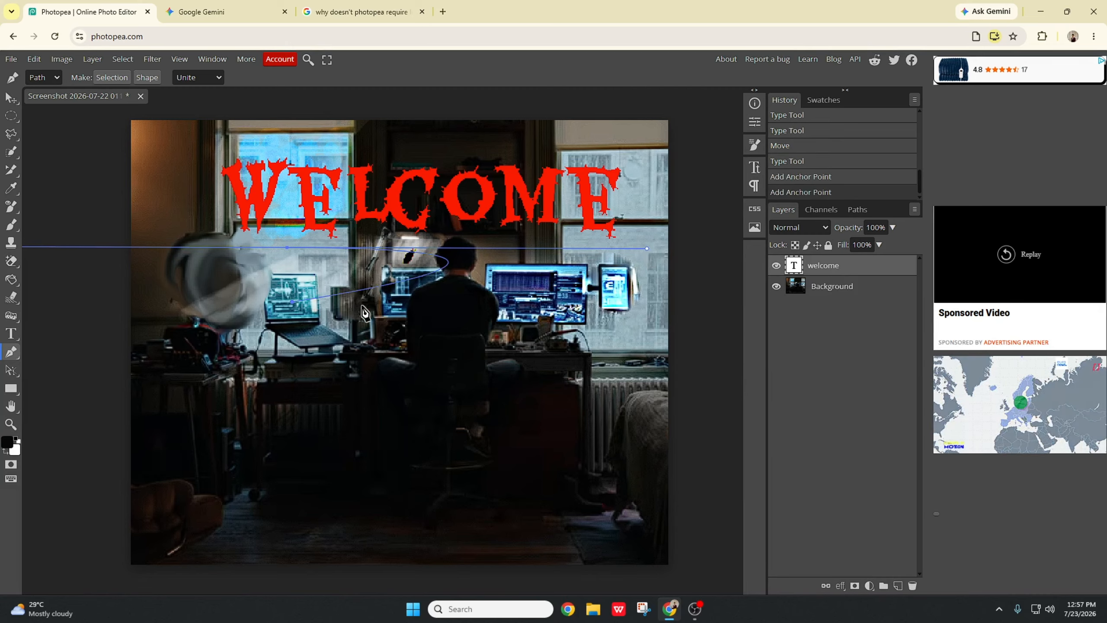
{"action": "left_click", "coordinate": [287, 248]}
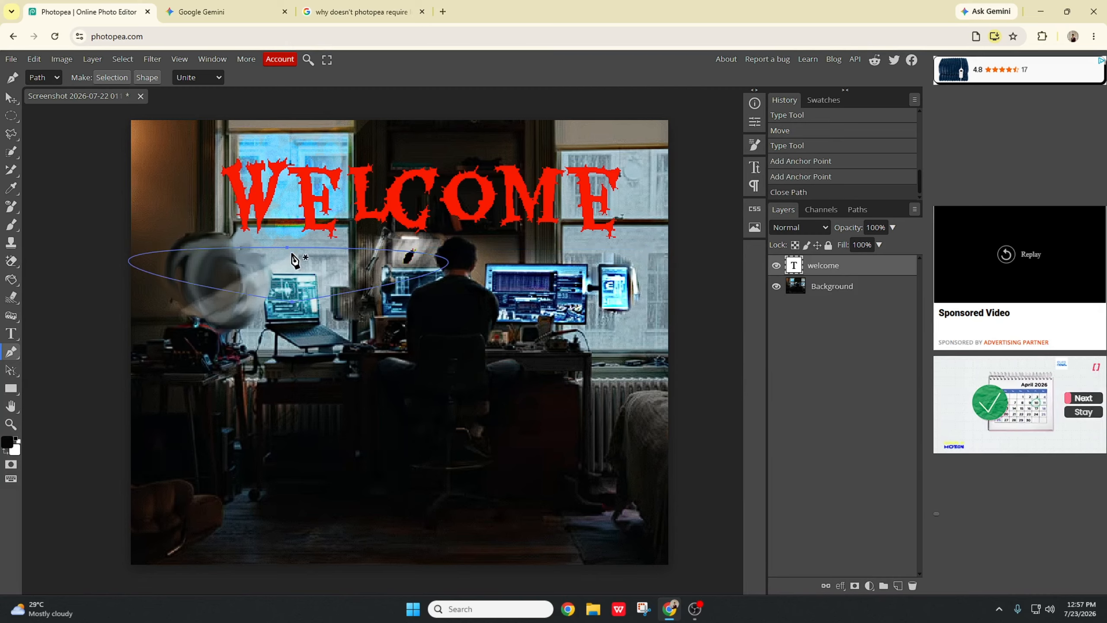
{"action": "left_click_drag", "start_coordinate": [301, 283], "coordinate": [291, 327]}
{"action": "left_click", "coordinate": [271, 298]}
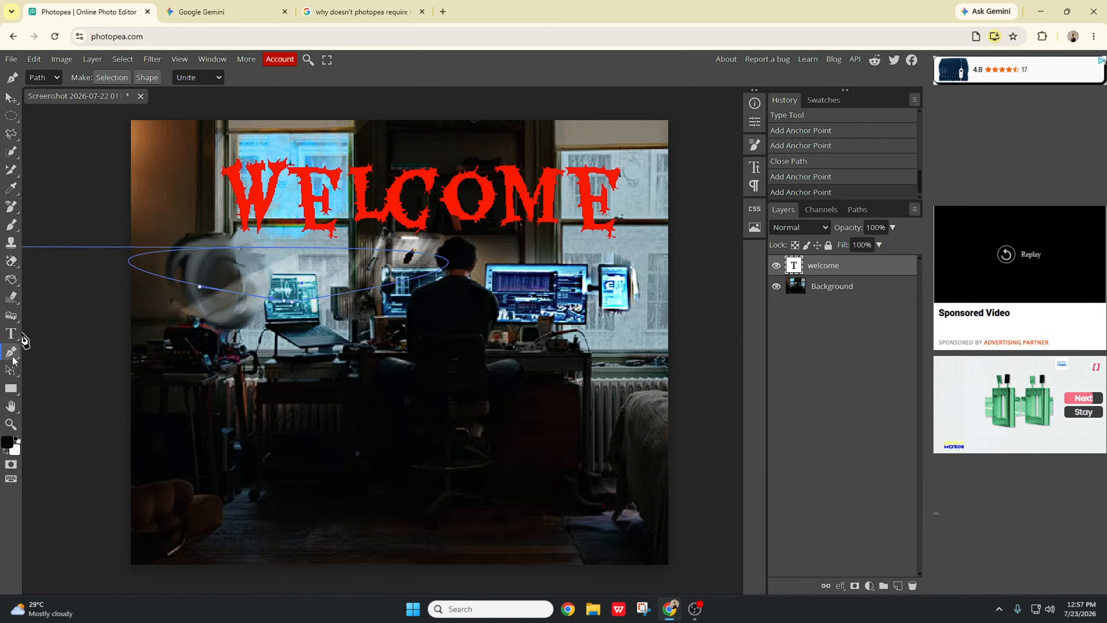
Step: Draw freehand path strokes with the Free Pen over the man's head and the right monitors
{"action": "right_click", "coordinate": [10, 358]}
{"action": "left_click", "coordinate": [92, 371]}
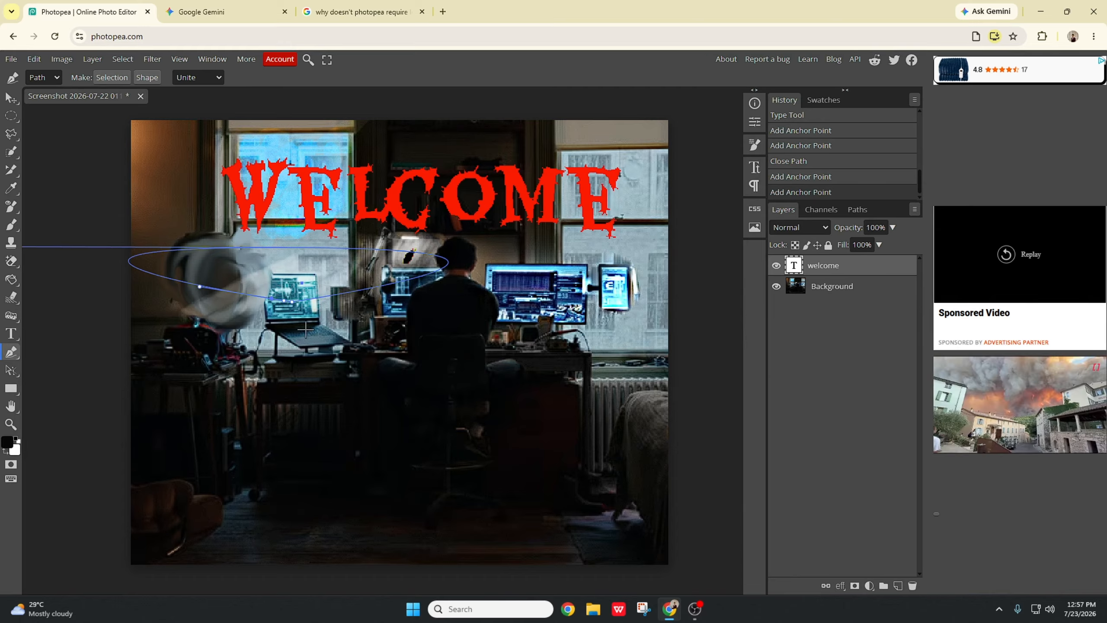
{"action": "mouse_move", "coordinate": [518, 272]}
{"action": "left_mouse_down"}
{"action": "mouse_move", "coordinate": [560, 263]}
{"action": "mouse_move", "coordinate": [595, 244]}
{"action": "mouse_move", "coordinate": [500, 262]}
{"action": "left_mouse_up"}
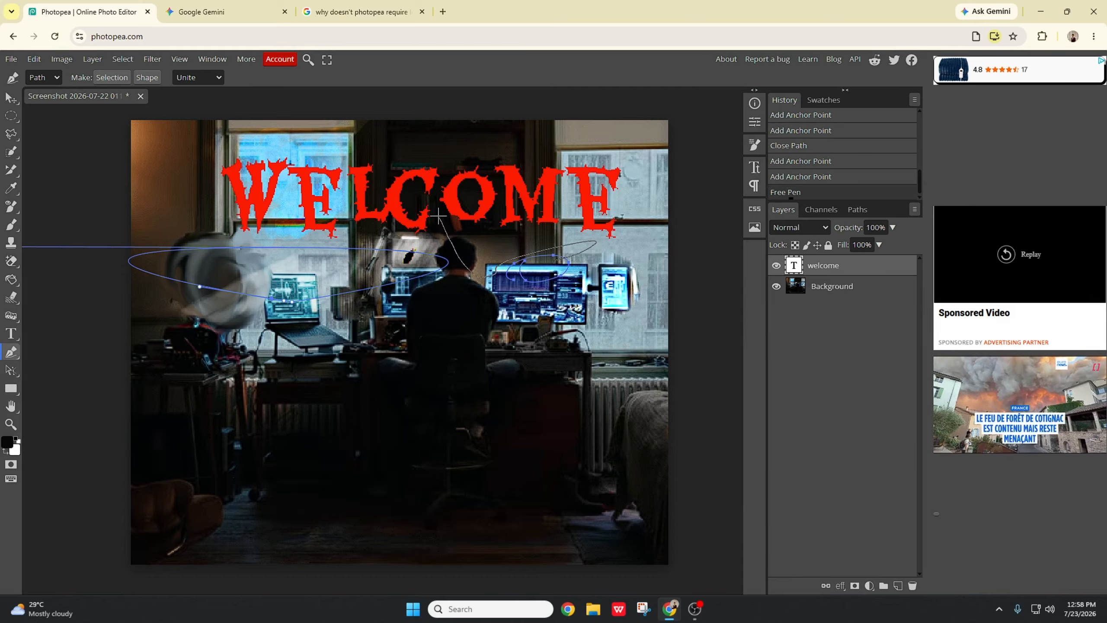
{"action": "left_click_drag", "start_coordinate": [428, 204], "coordinate": [429, 206]}
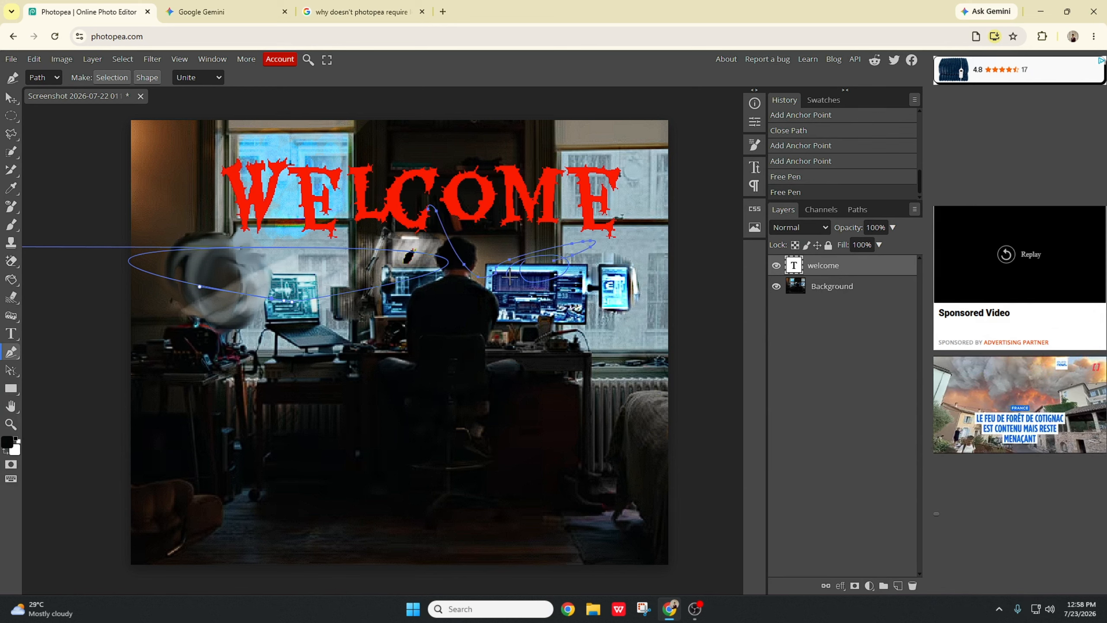
{"action": "mouse_move", "coordinate": [509, 277]}
{"action": "left_mouse_down"}
{"action": "mouse_move", "coordinate": [560, 226]}
{"action": "mouse_move", "coordinate": [601, 278]}
{"action": "left_mouse_up"}
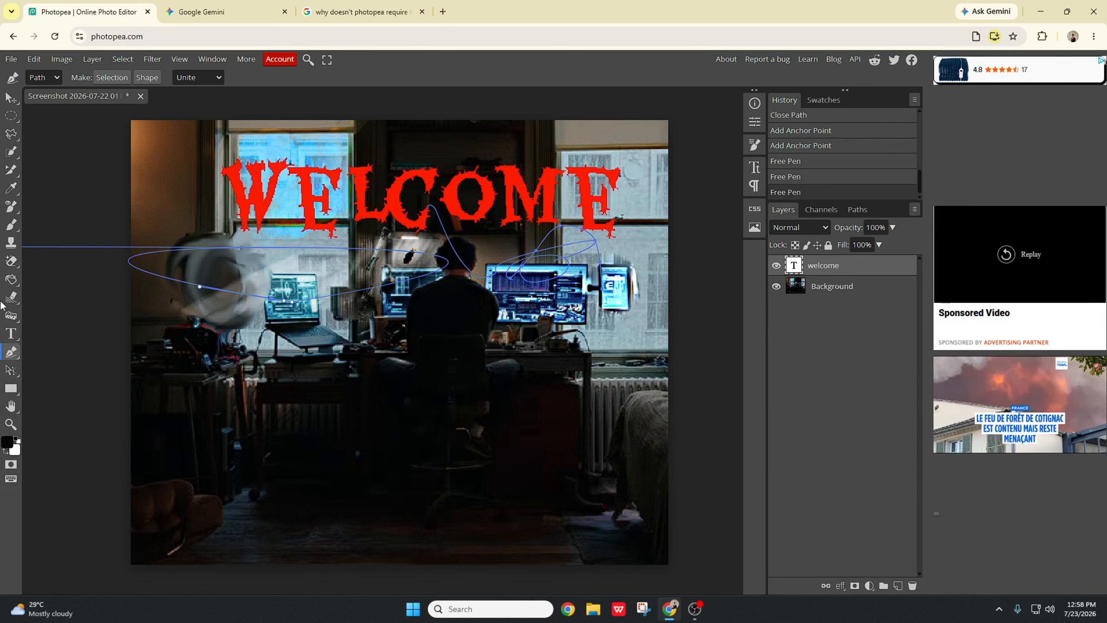
{"action": "right_click", "coordinate": [13, 356]}
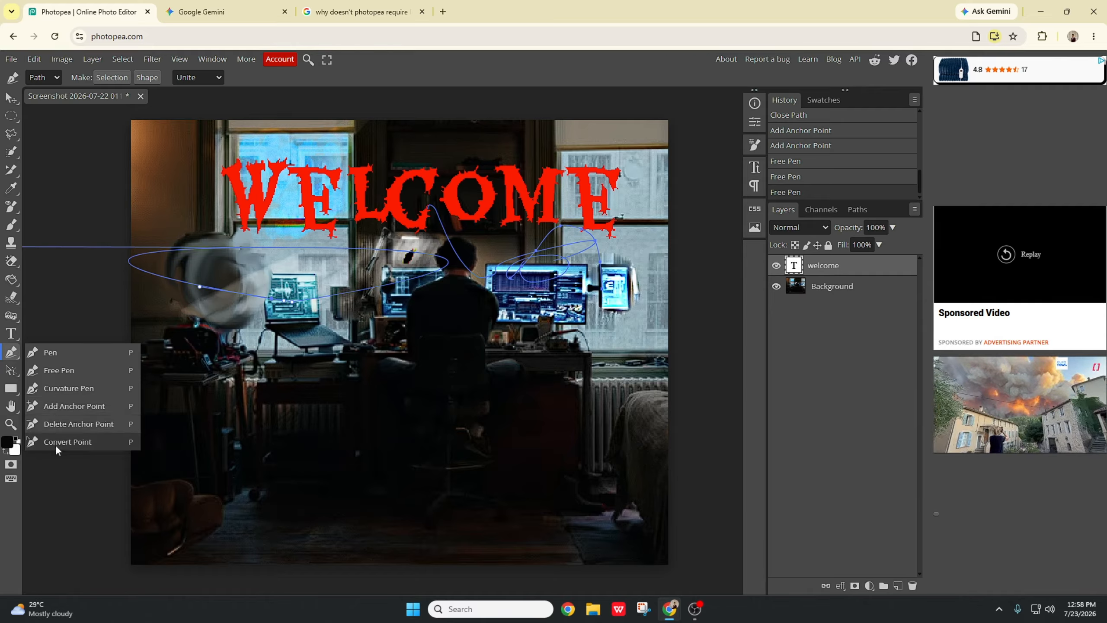
{"action": "left_click", "coordinate": [10, 377]}
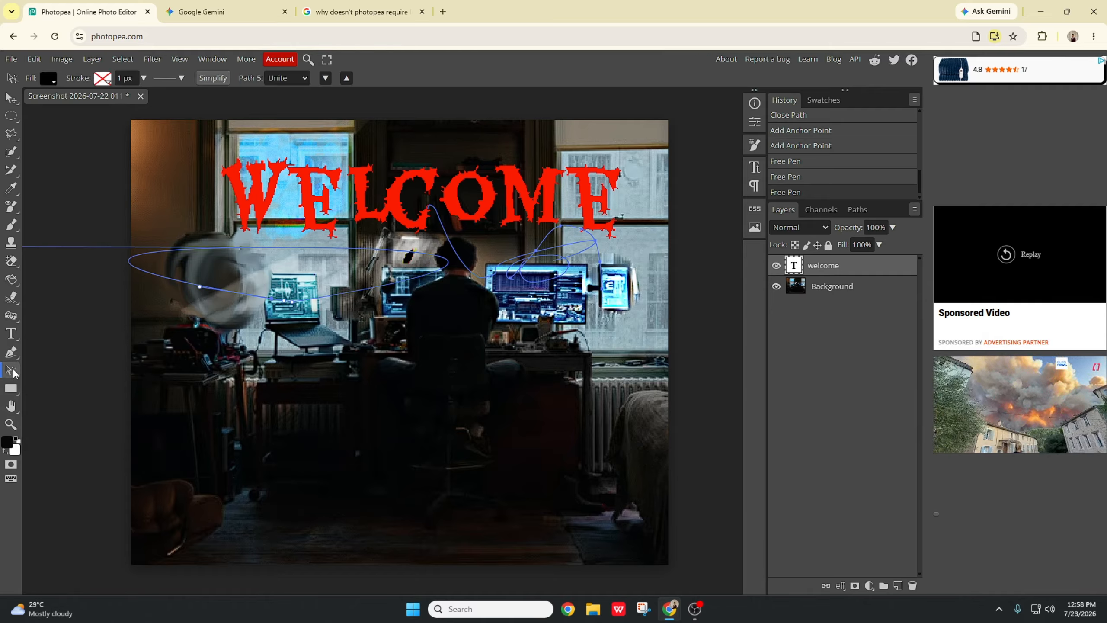
{"action": "right_click", "coordinate": [10, 377]}
{"action": "left_click", "coordinate": [64, 377]}
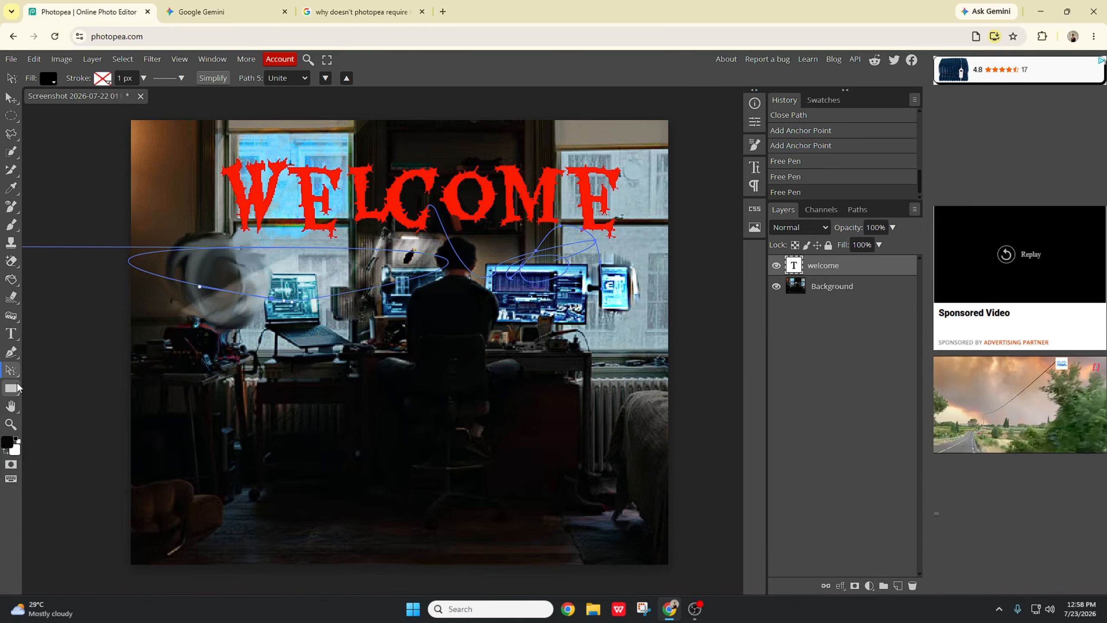
{"action": "left_click", "coordinate": [17, 407]}
{"action": "mouse_move", "coordinate": [229, 141]}
{"action": "left_mouse_down"}
{"action": "mouse_move", "coordinate": [230, 164]}
{"action": "mouse_move", "coordinate": [226, 143]}
{"action": "mouse_move", "coordinate": [250, 126]}
{"action": "mouse_move", "coordinate": [260, 207]}
{"action": "mouse_move", "coordinate": [234, 142]}
{"action": "left_mouse_up"}
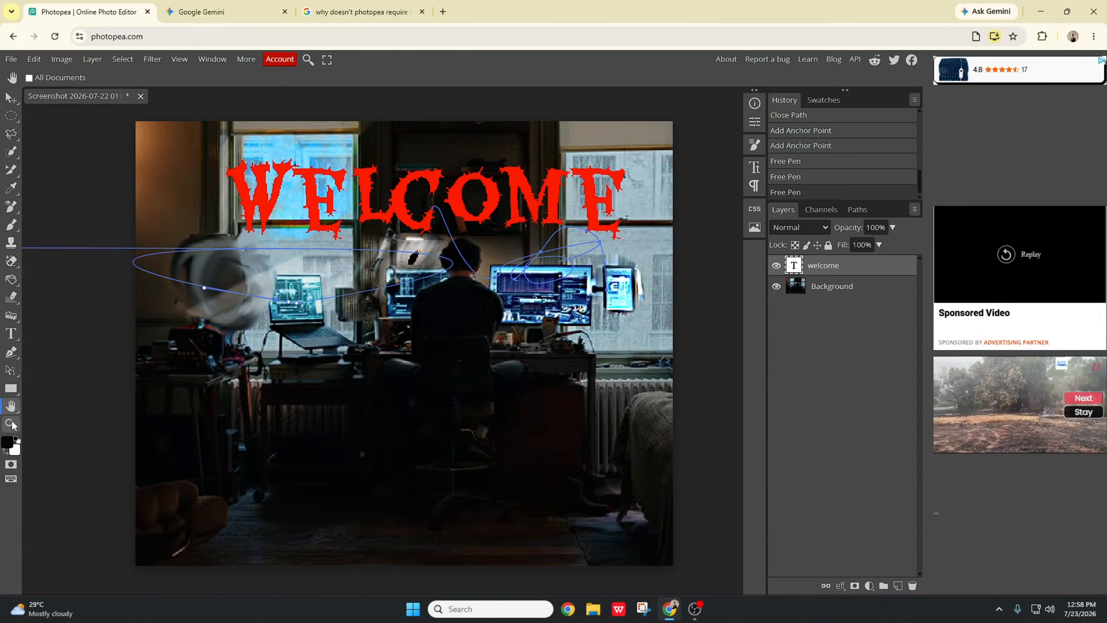
Step: Zoom in to inspect the dark blot and path lines above the central monitor
{"action": "left_click", "coordinate": [11, 424]}
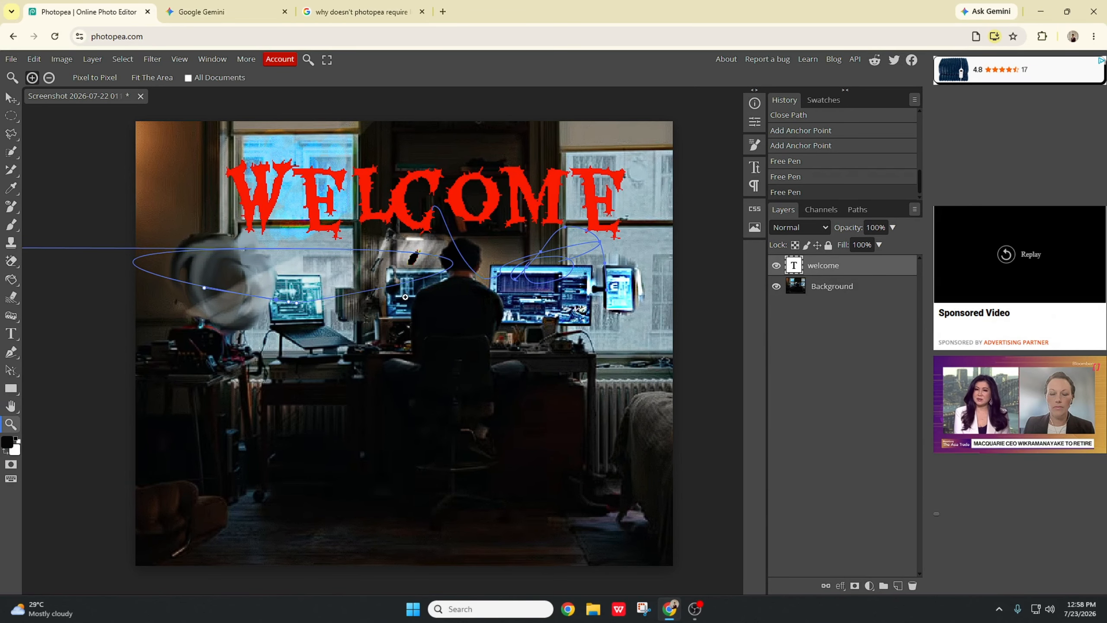
{"action": "scroll", "coordinate": [398, 287], "scroll_direction": "up", "scroll_amount": 3}
{"action": "scroll", "coordinate": [398, 286], "scroll_direction": "down", "scroll_amount": 4}
{"action": "scroll", "coordinate": [396, 287], "scroll_direction": "up", "scroll_amount": 2}
{"action": "left_click", "coordinate": [396, 287]}
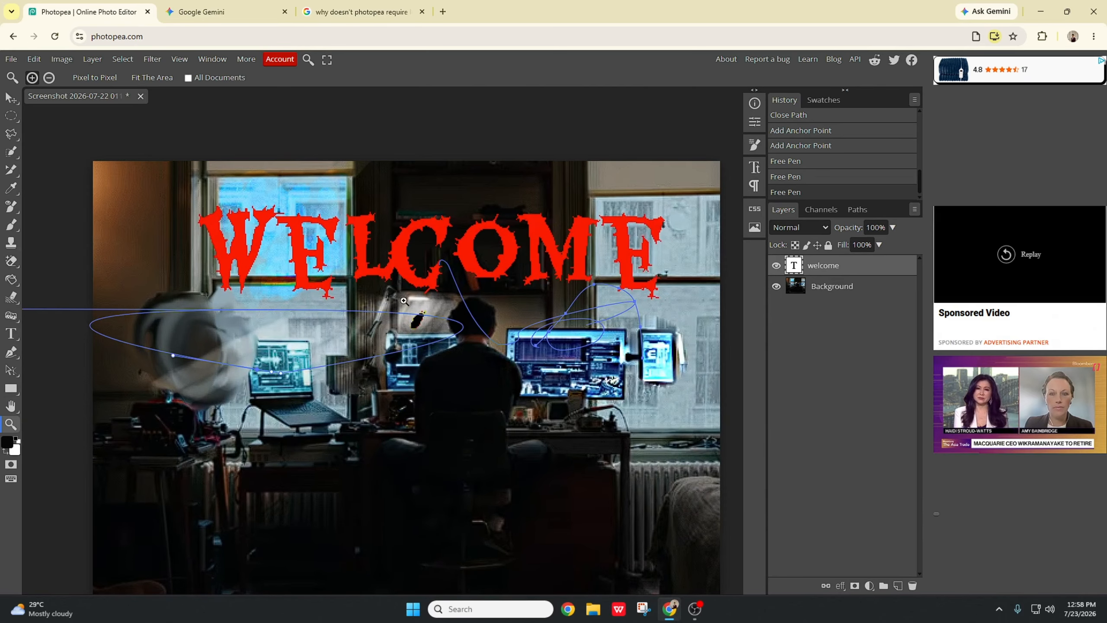
{"action": "scroll", "coordinate": [403, 300], "scroll_direction": "up", "scroll_amount": 6}
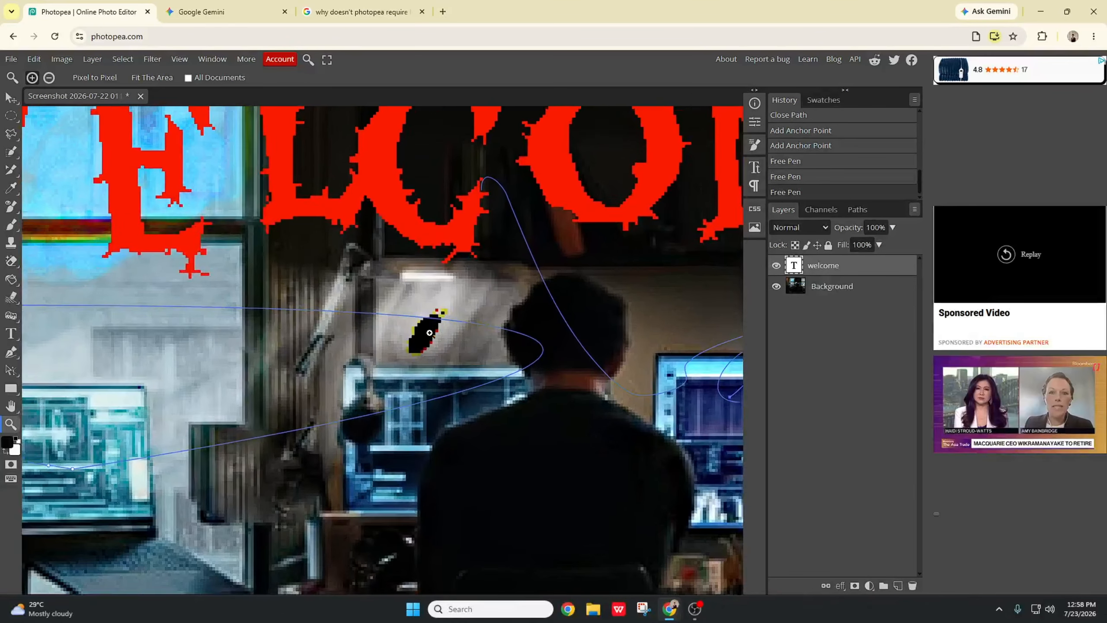
{"action": "scroll", "coordinate": [429, 333], "scroll_direction": "up", "scroll_amount": 3}
{"action": "scroll", "coordinate": [443, 336], "scroll_direction": "down", "scroll_amount": 6}
{"action": "scroll", "coordinate": [418, 325], "scroll_direction": "up", "scroll_amount": 5}
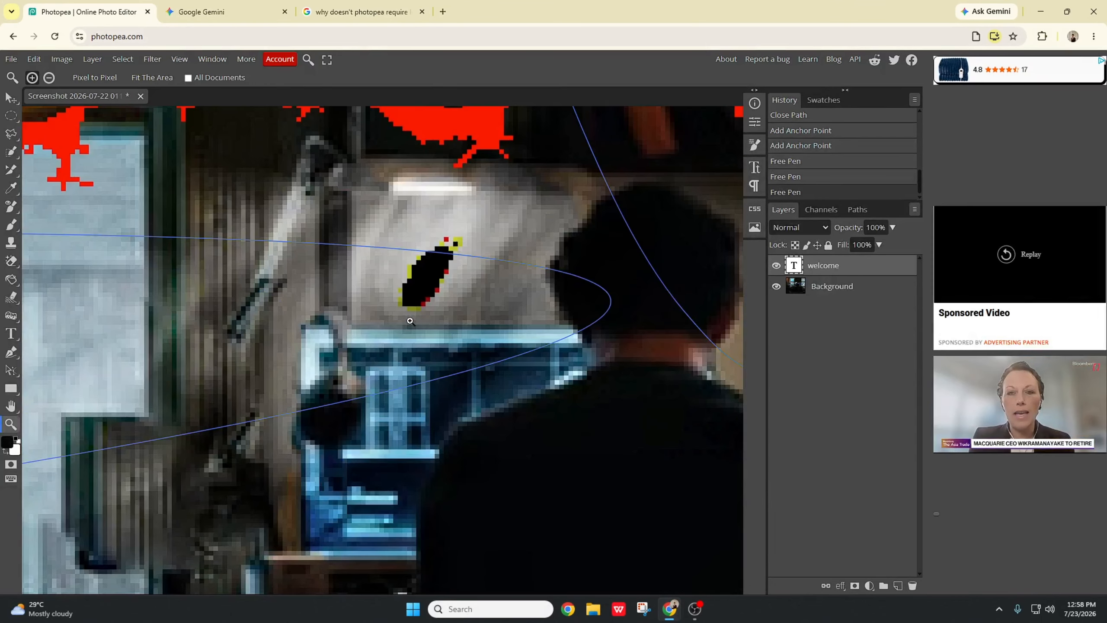
{"action": "scroll", "coordinate": [410, 320], "scroll_direction": "up", "scroll_amount": 3}
{"action": "scroll", "coordinate": [410, 320], "scroll_direction": "down", "scroll_amount": 8}
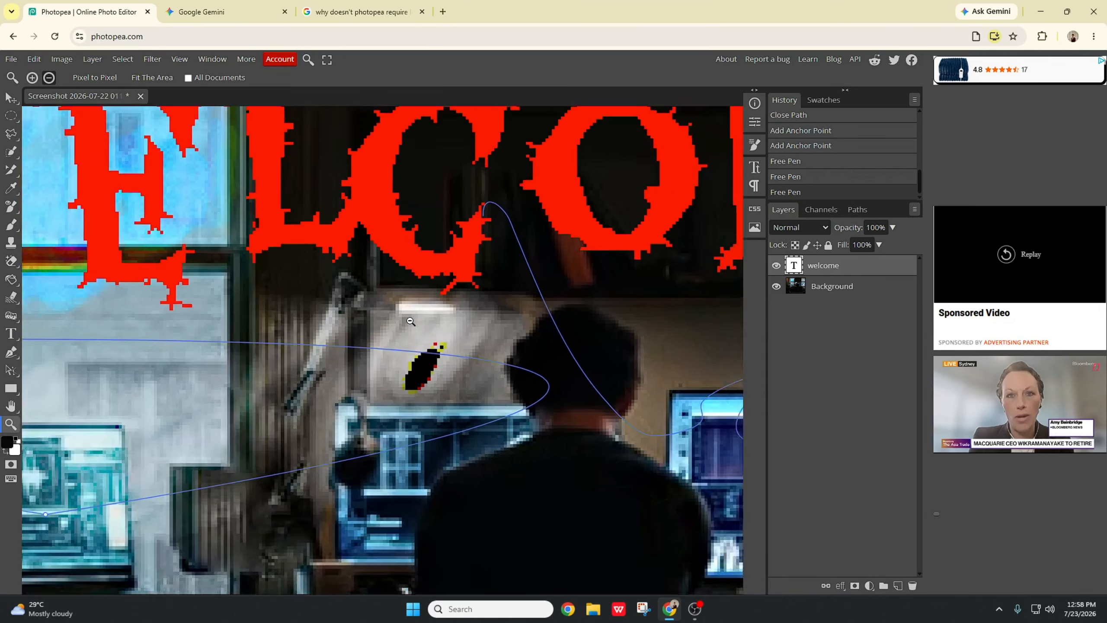
{"action": "scroll", "coordinate": [411, 321], "scroll_direction": "down", "scroll_amount": 1}
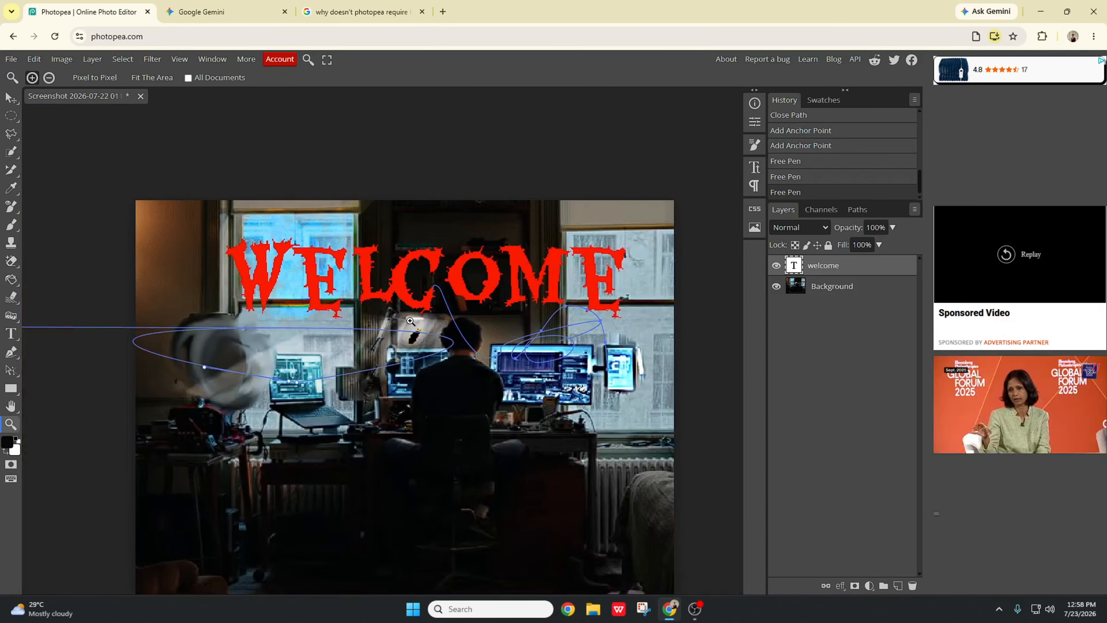
{"action": "scroll", "coordinate": [388, 395], "scroll_direction": "down", "scroll_amount": 2}
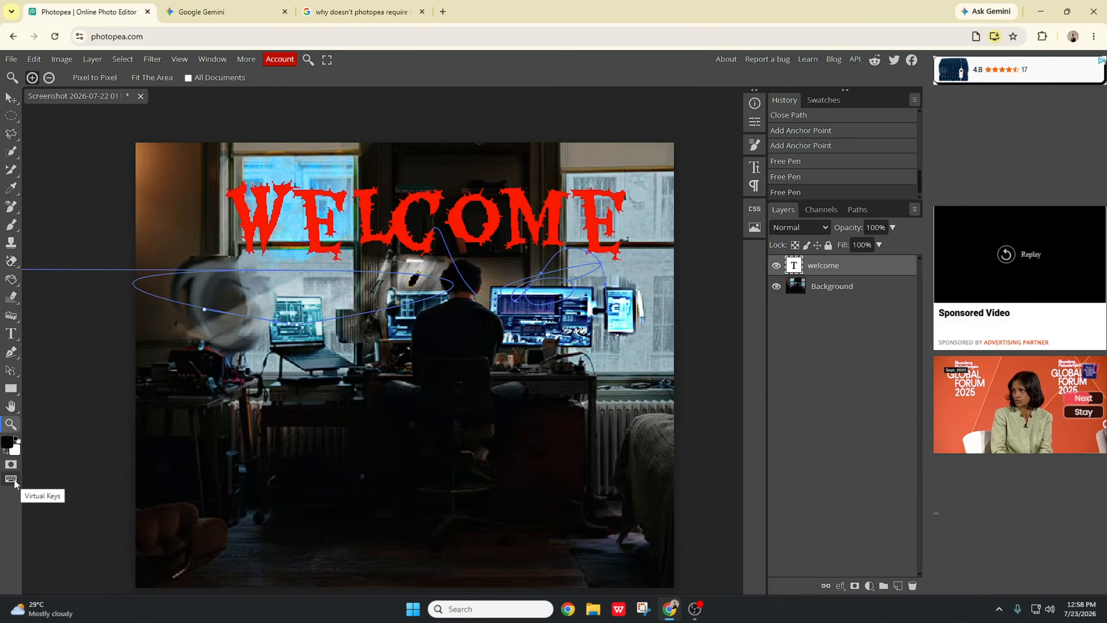
Step: Turn on Quick Mask mode and switch to the Move tool
{"action": "left_click", "coordinate": [11, 464]}
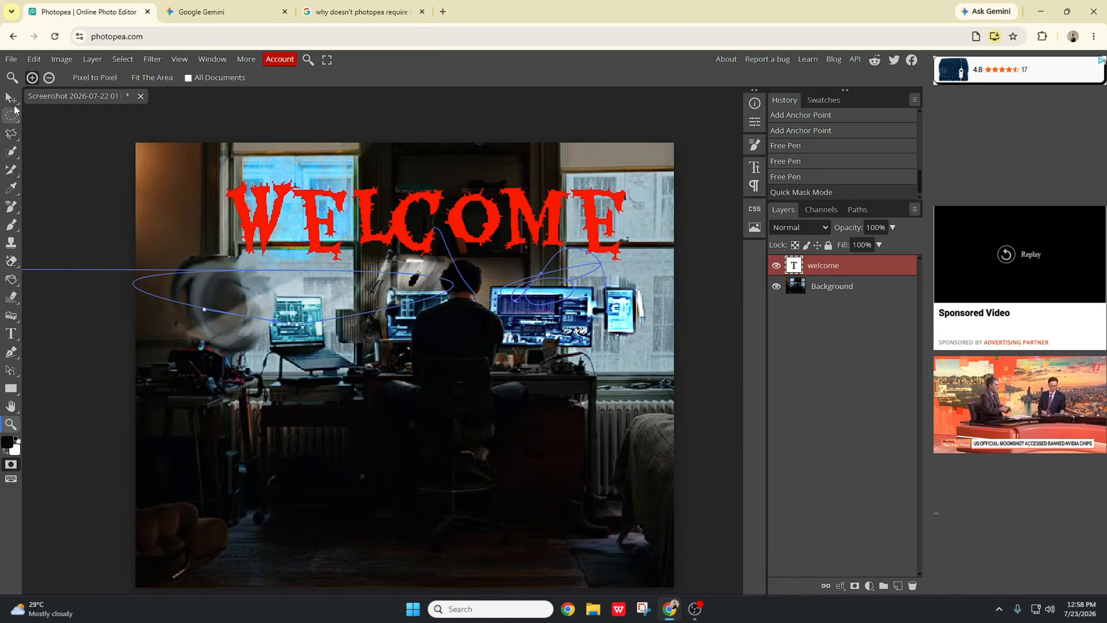
{"action": "left_click", "coordinate": [12, 100]}
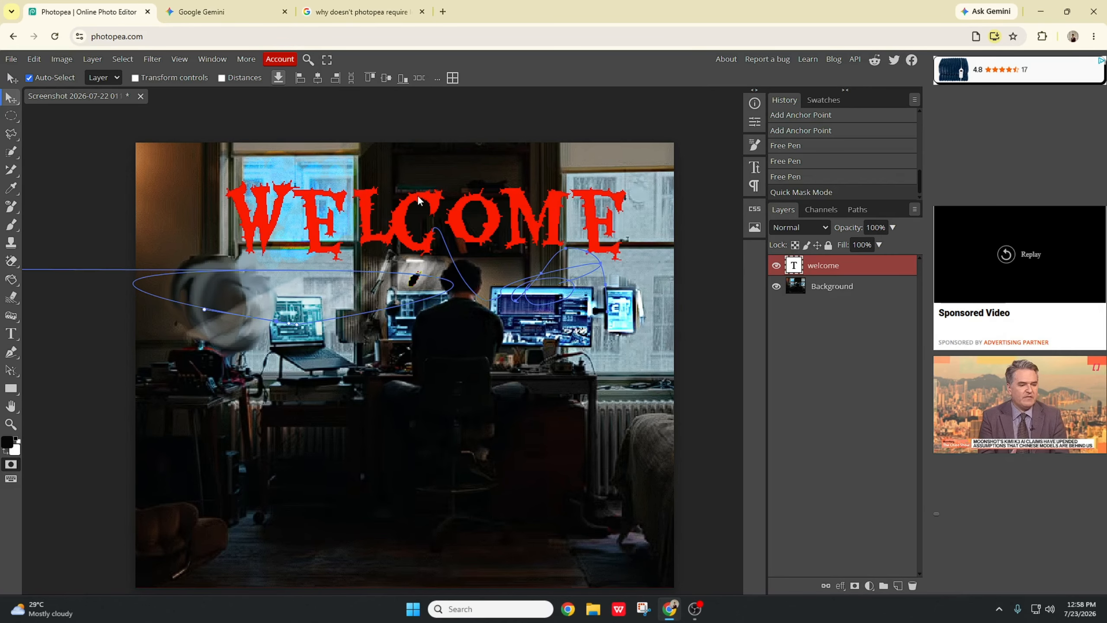
{"action": "scroll", "coordinate": [587, 275], "scroll_direction": "down", "scroll_amount": 1}
{"action": "scroll", "coordinate": [581, 275], "scroll_direction": "up", "scroll_amount": 1}
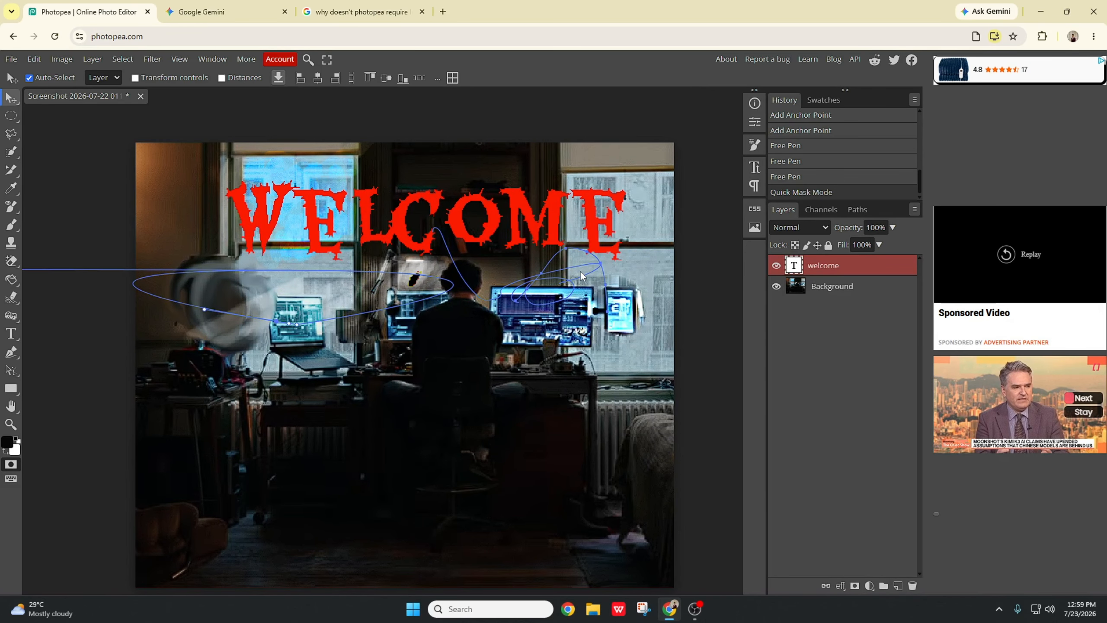
Step: Close the two other browser tabs beside the editor
{"action": "left_click", "coordinate": [284, 11]}
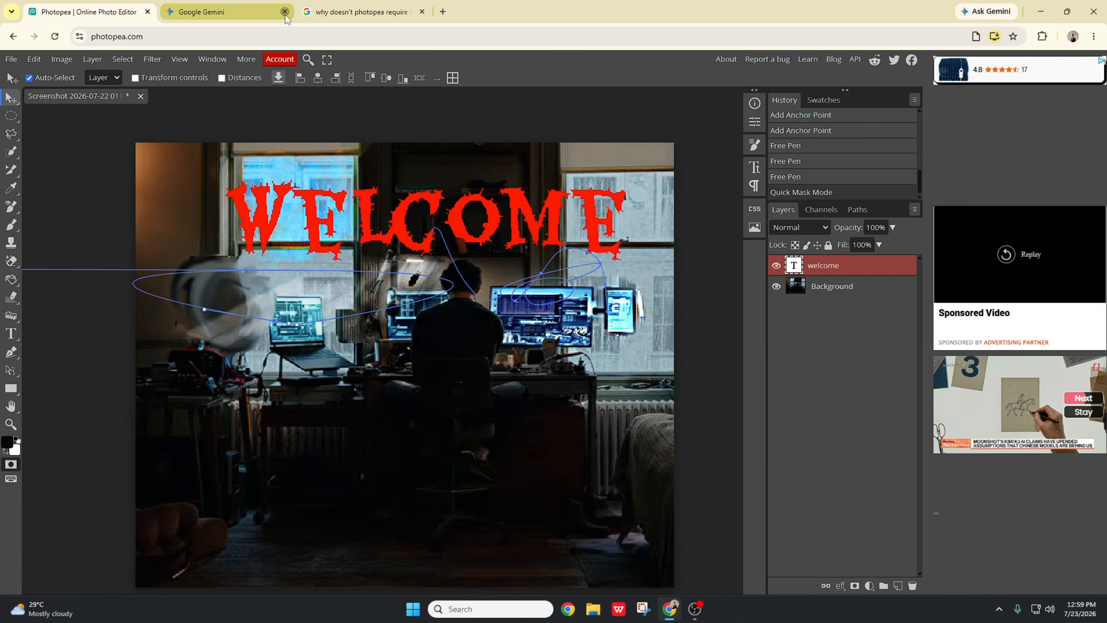
{"action": "left_click", "coordinate": [285, 12]}
{"action": "scroll", "coordinate": [489, 302], "scroll_direction": "down", "scroll_amount": 1}
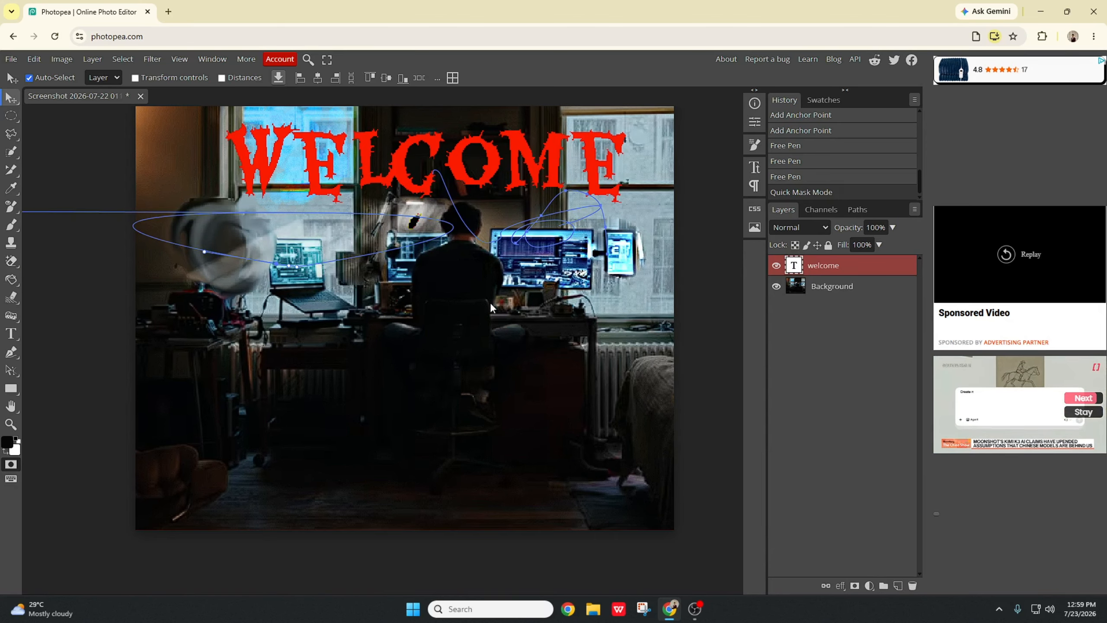
{"action": "scroll", "coordinate": [489, 303], "scroll_direction": "up", "scroll_amount": 1}
{"action": "scroll", "coordinate": [490, 306], "scroll_direction": "down", "scroll_amount": 1}
{"action": "scroll", "coordinate": [491, 307], "scroll_direction": "up", "scroll_amount": 1}
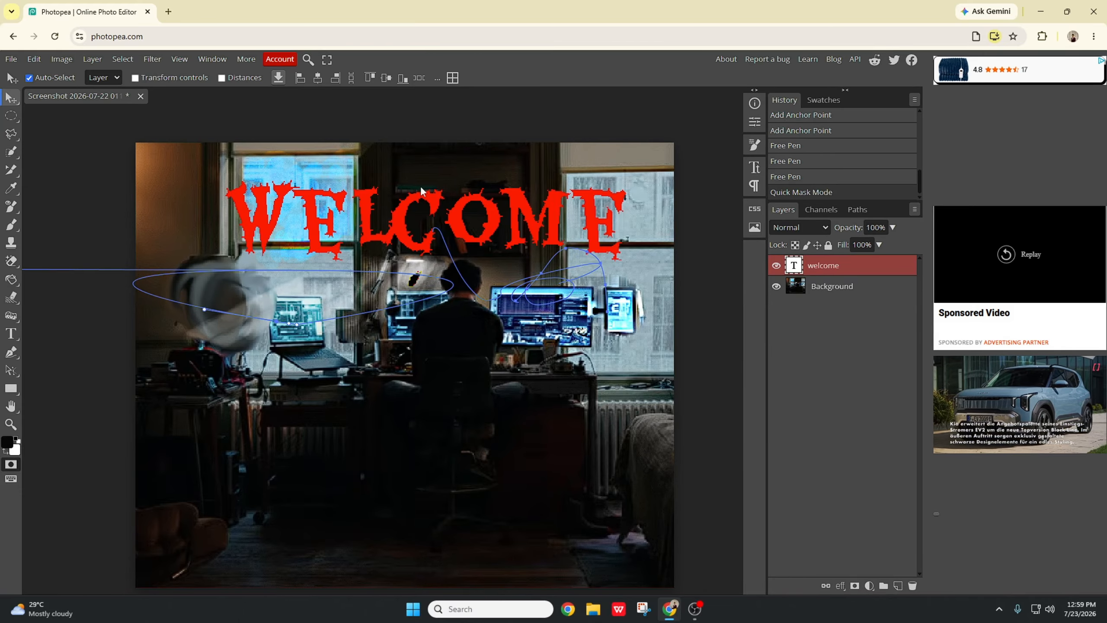
Step: Save the image for the web as a PNG at 544 × 450 px with 100% quality
{"action": "left_click", "coordinate": [11, 60]}
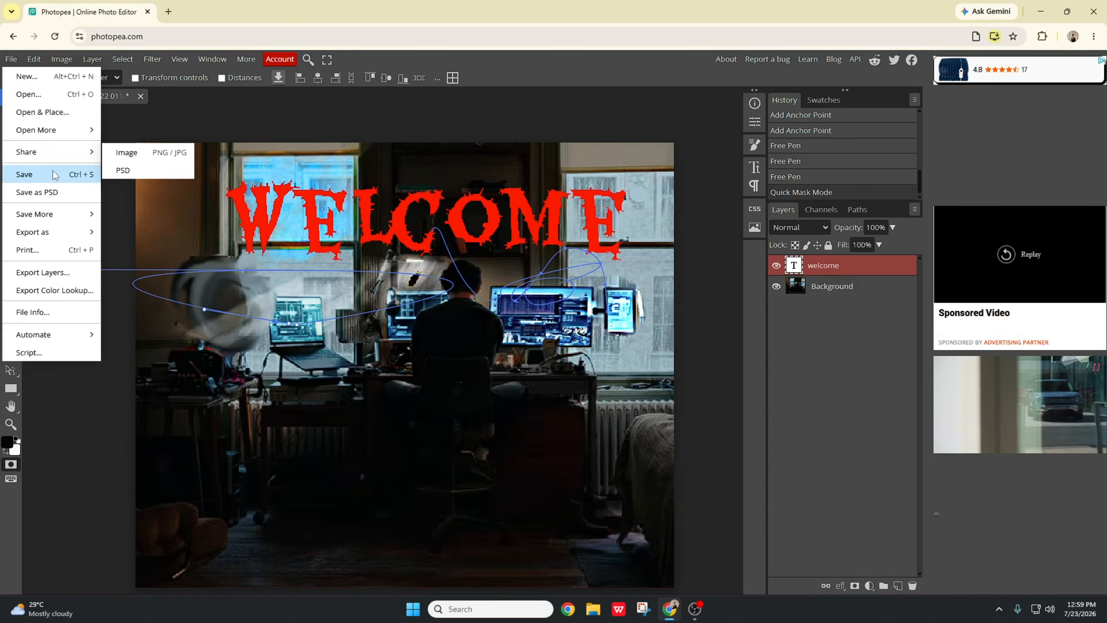
{"action": "mouse_move", "coordinate": [51, 239]}
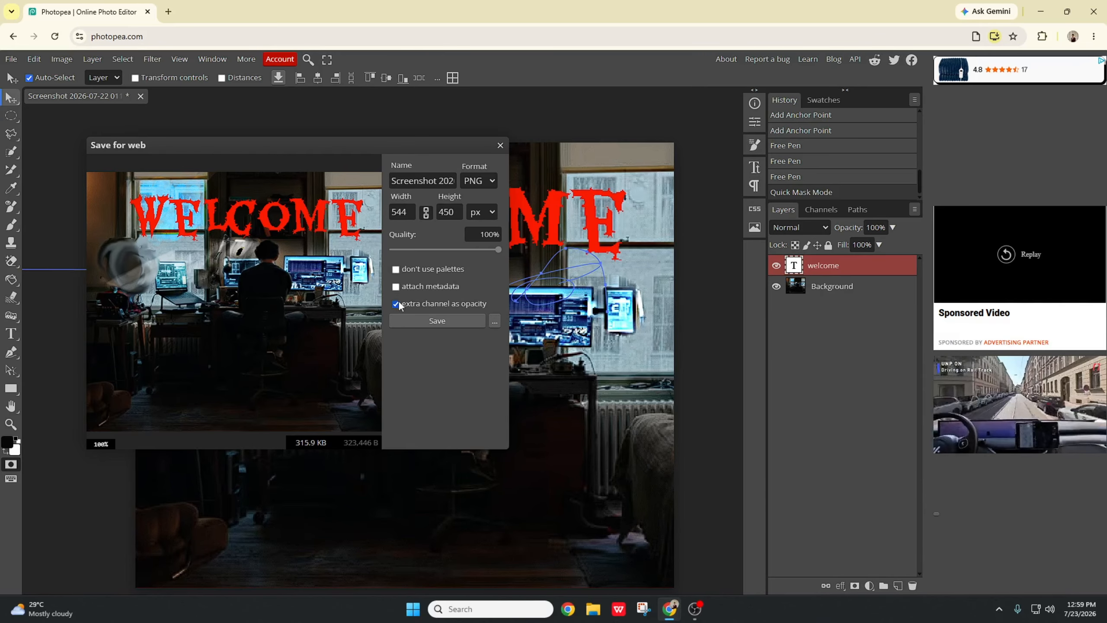
{"action": "left_click", "coordinate": [439, 322]}
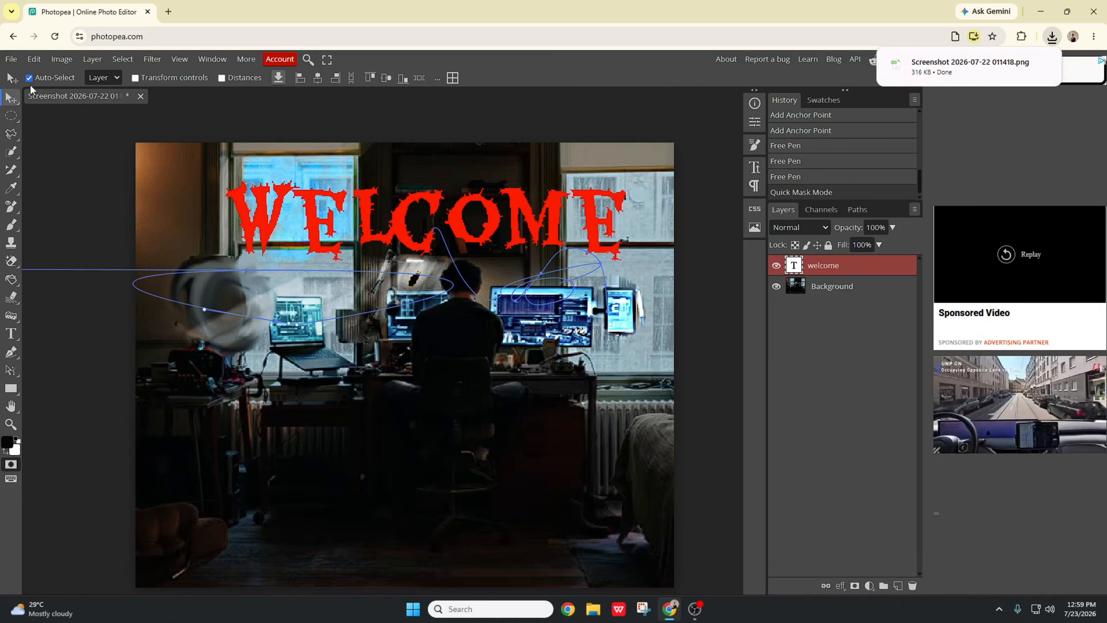
{"action": "left_click", "coordinate": [13, 60]}
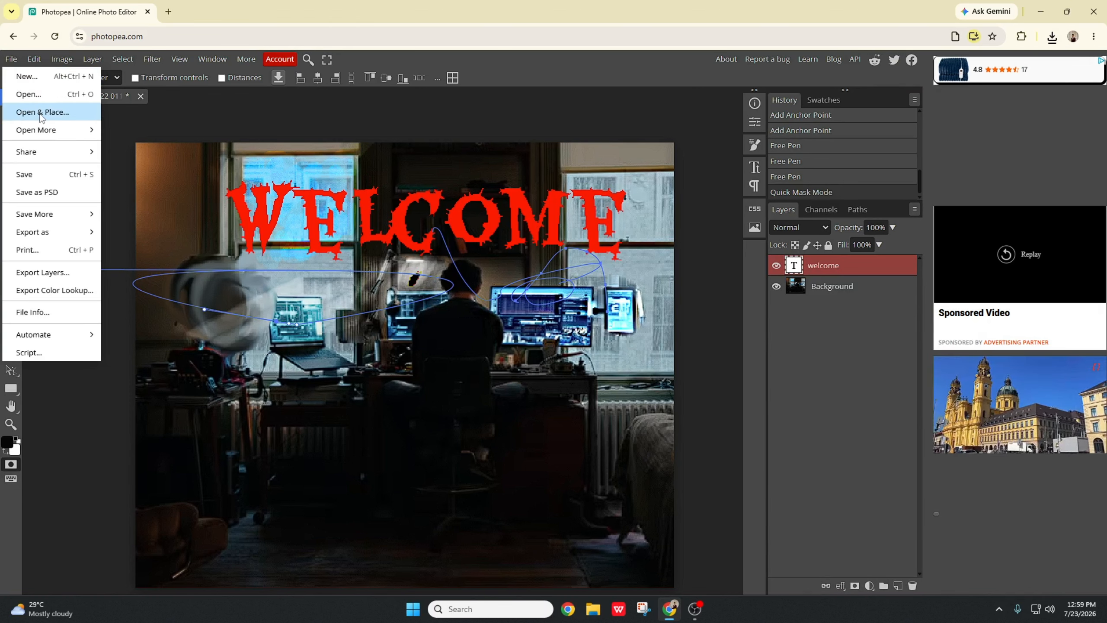
{"action": "mouse_move", "coordinate": [58, 131]}
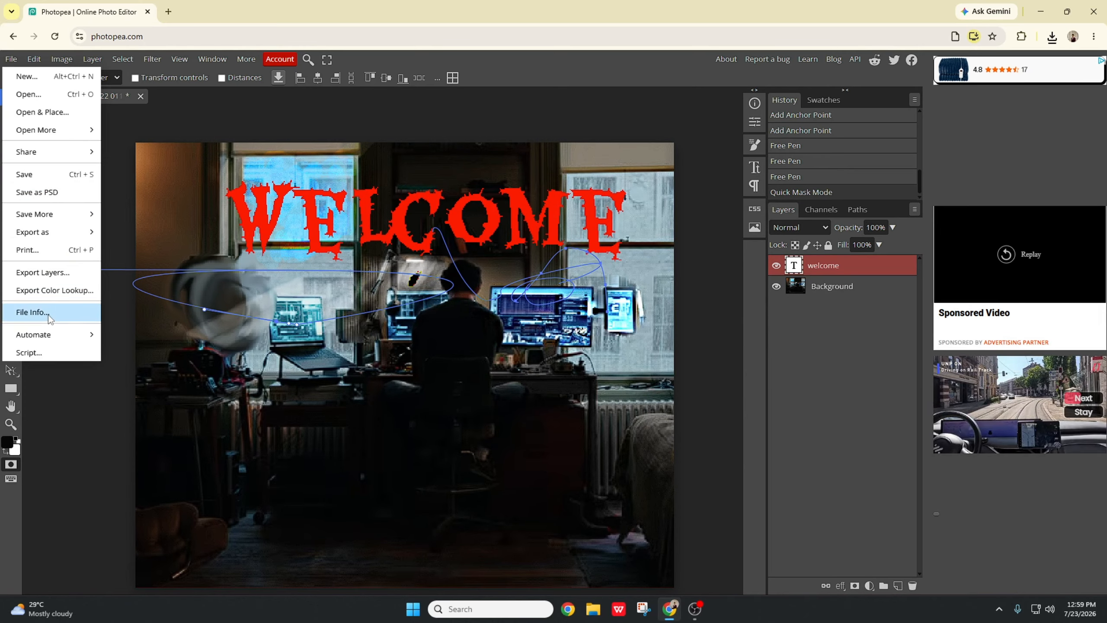
{"action": "mouse_move", "coordinate": [52, 343]}
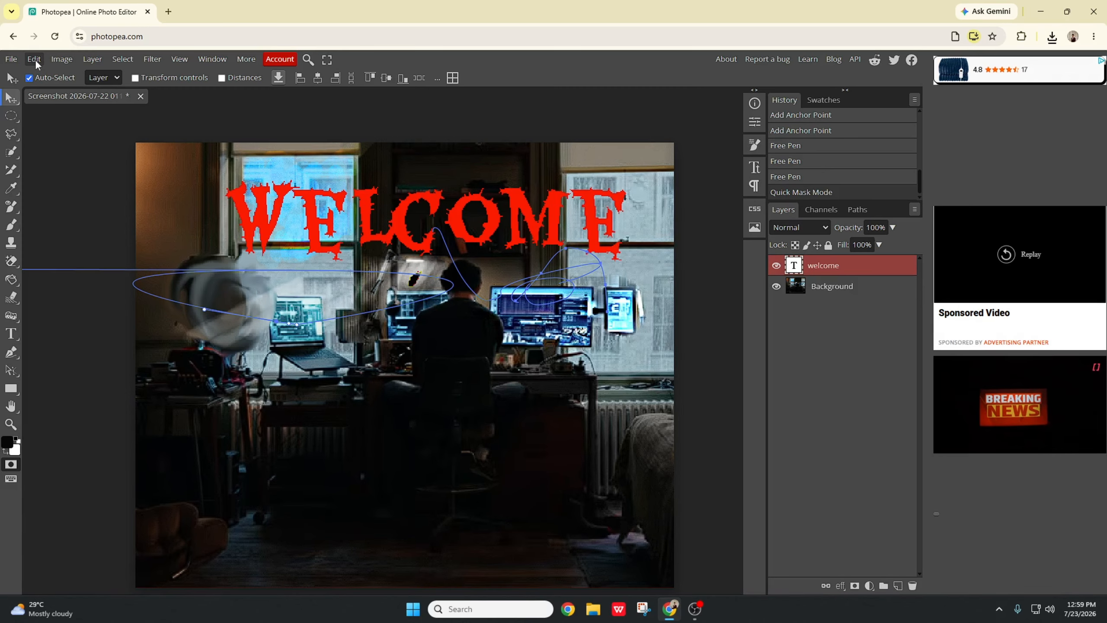
{"action": "left_click", "coordinate": [35, 59]}
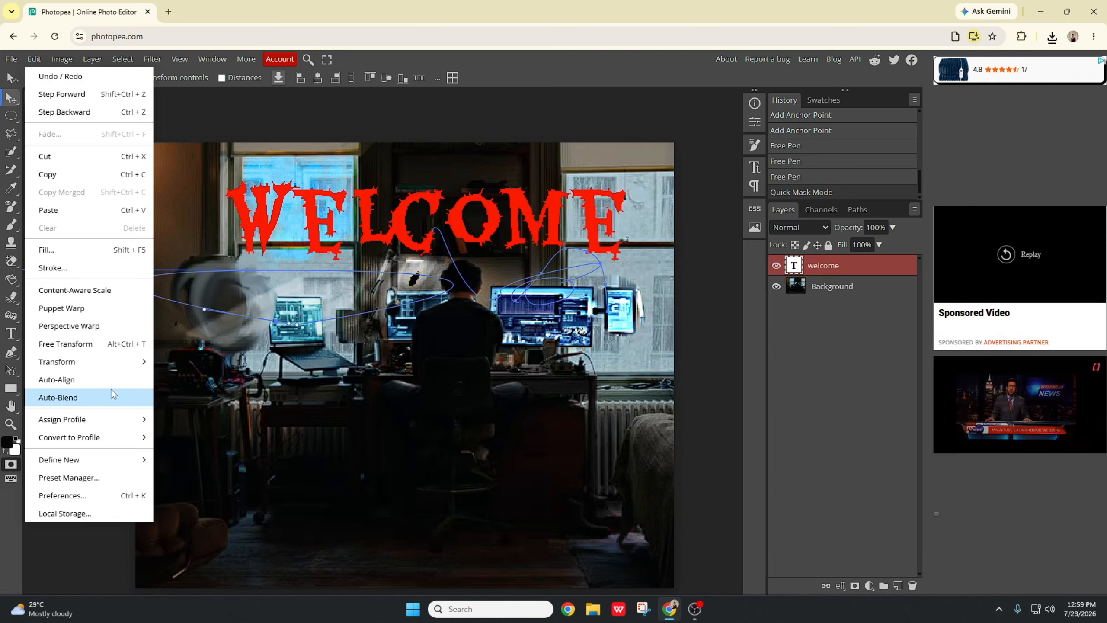
{"action": "mouse_move", "coordinate": [109, 369]}
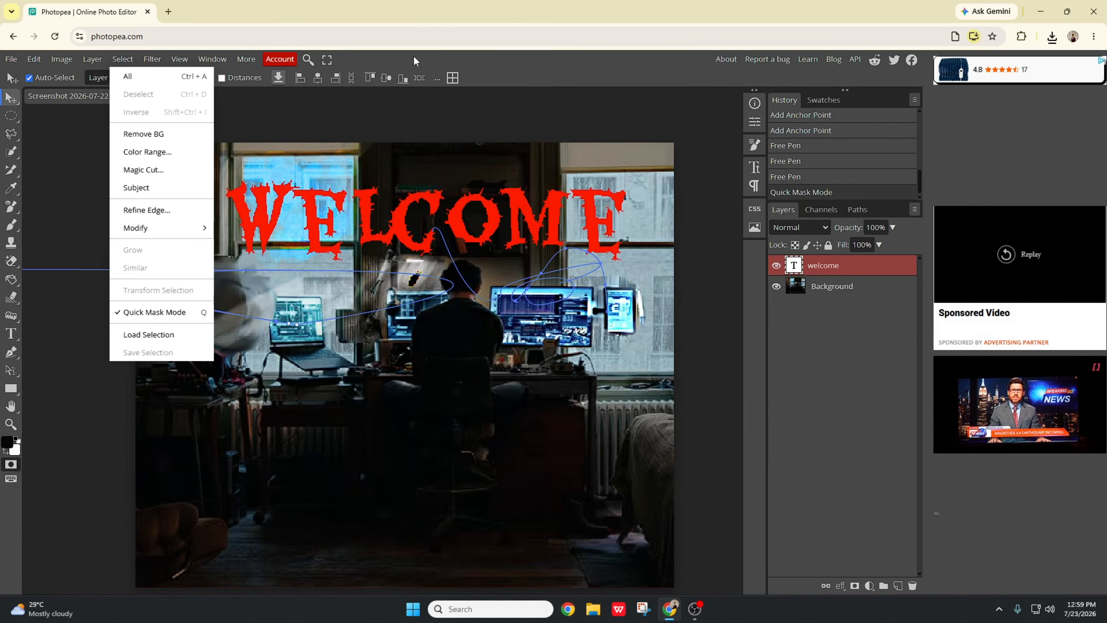
{"action": "left_click", "coordinate": [313, 70]}
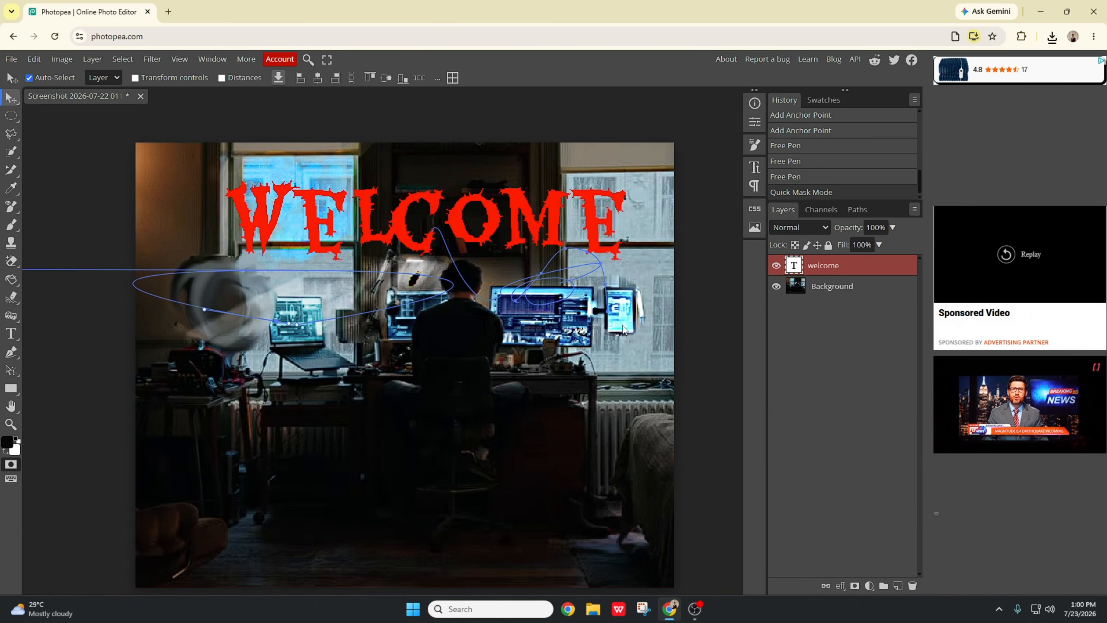
{"action": "scroll", "coordinate": [643, 352], "scroll_direction": "down", "scroll_amount": 2}
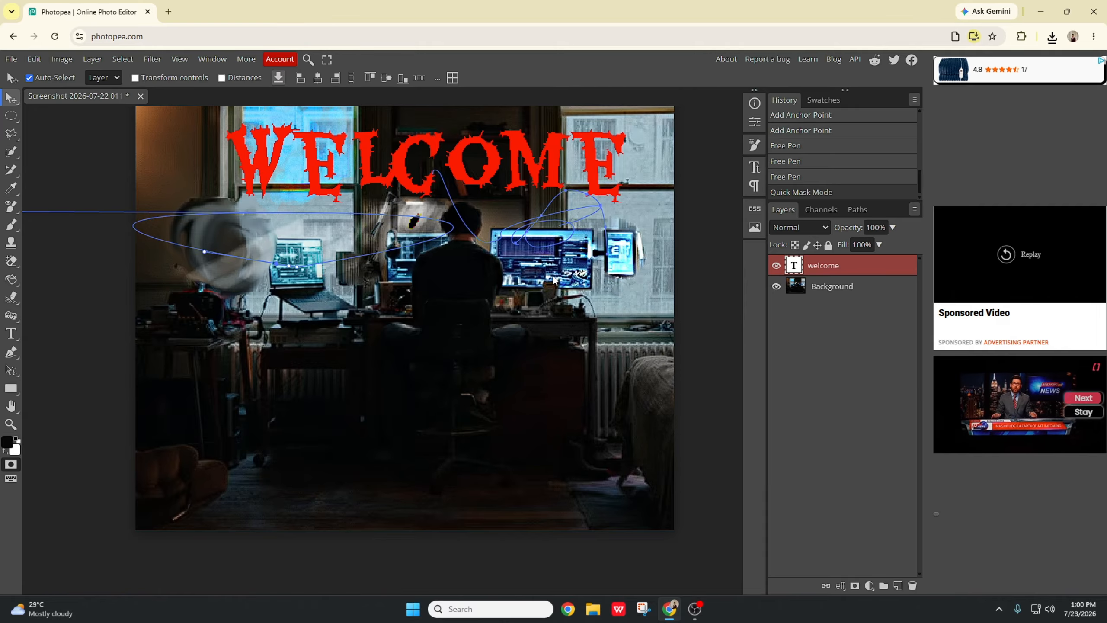
{"action": "scroll", "coordinate": [554, 279], "scroll_direction": "up", "scroll_amount": 2}
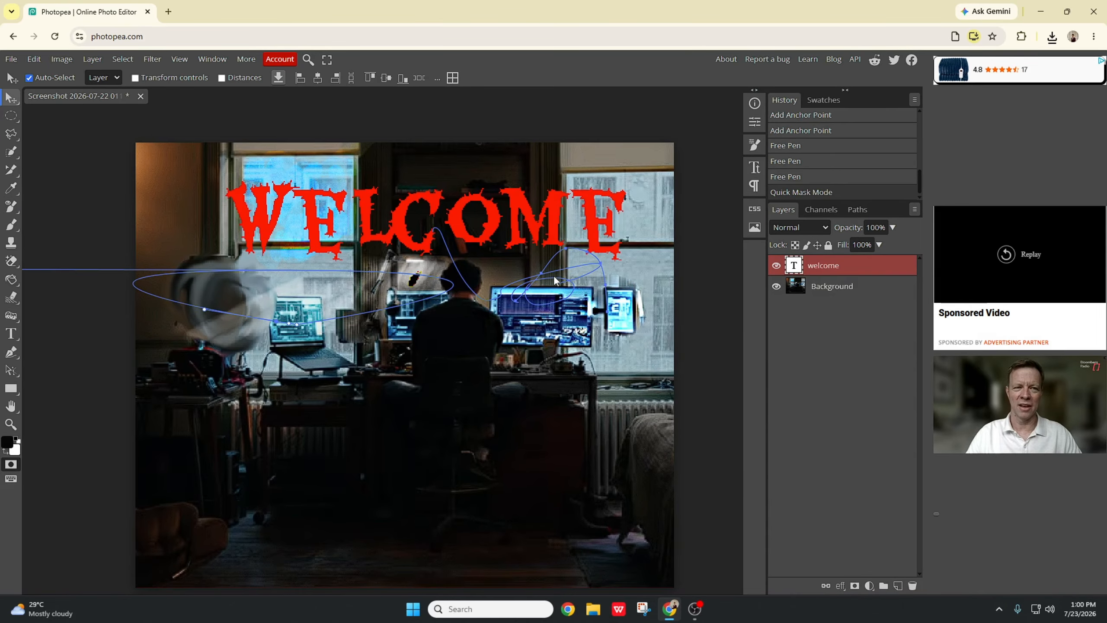